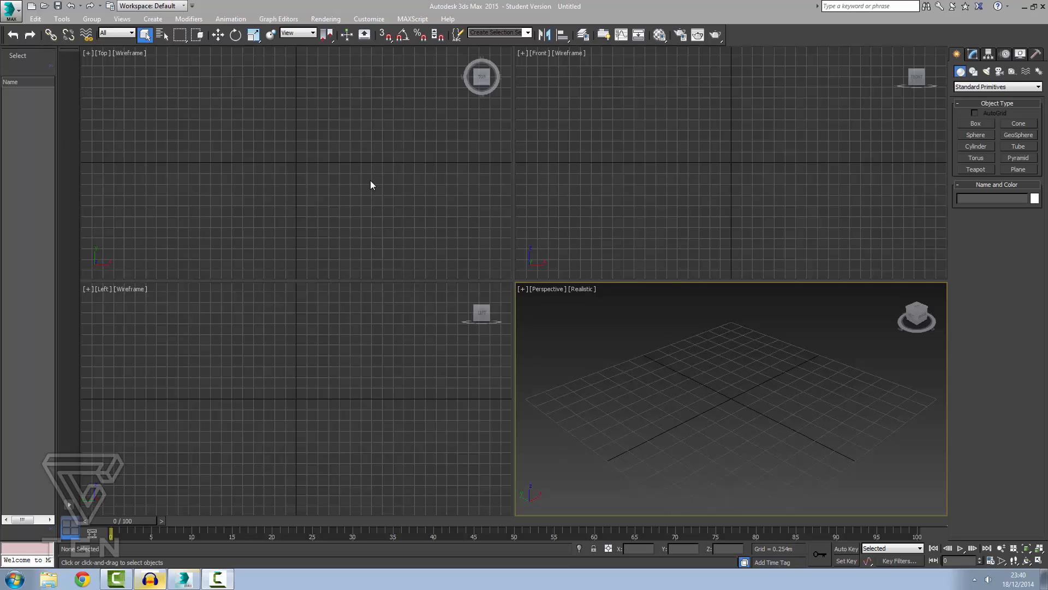
# Examine the empty scene by activating the Front, Left and Perspective viewports and changing the Perspective view
pyautogui.click(645, 136)
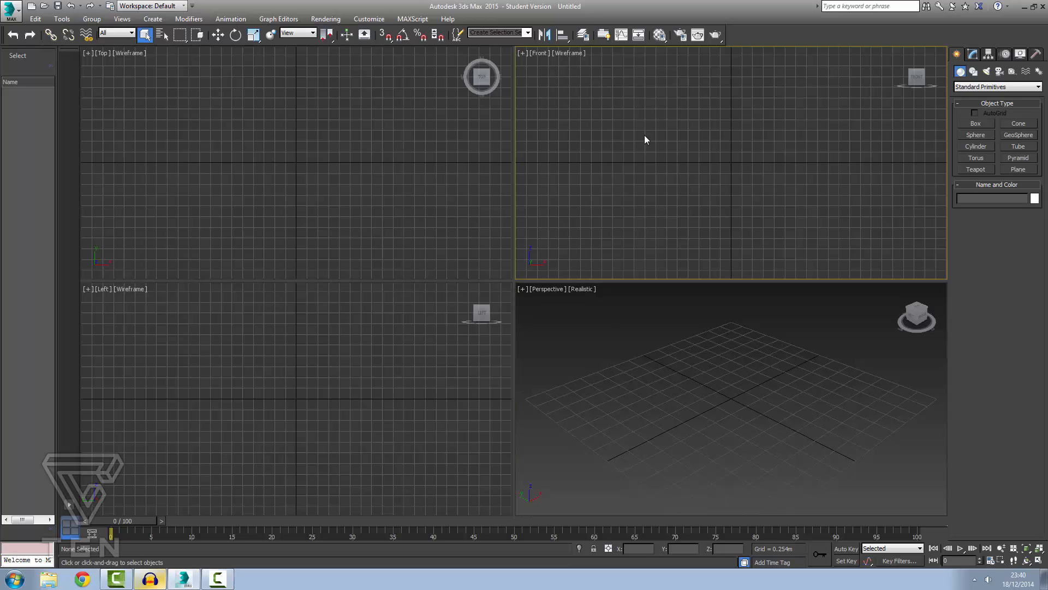
pyautogui.click(293, 352)
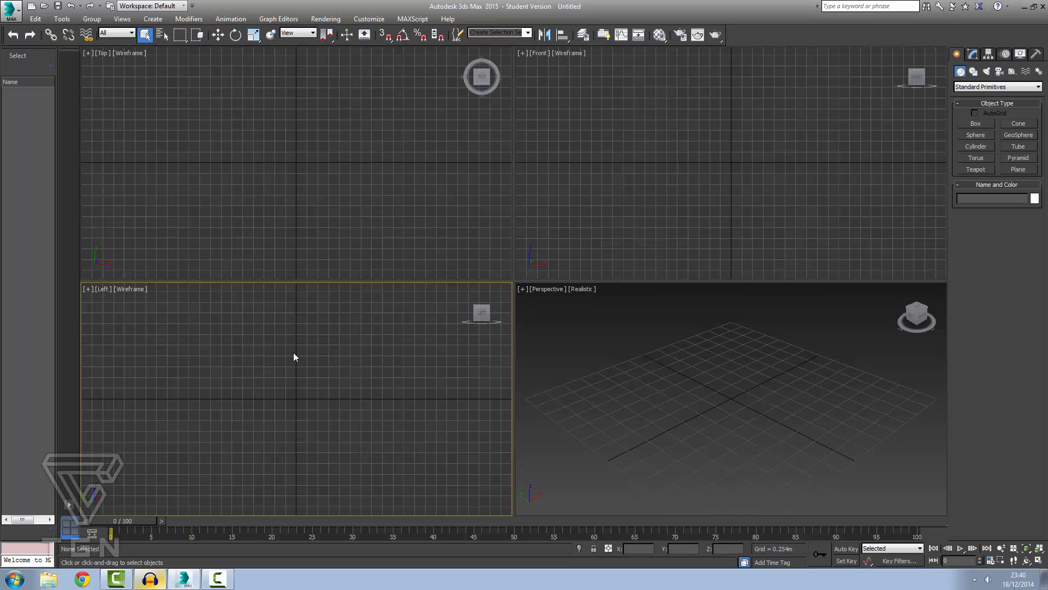
pyautogui.click(788, 393)
pyautogui.rightClick(796, 382)
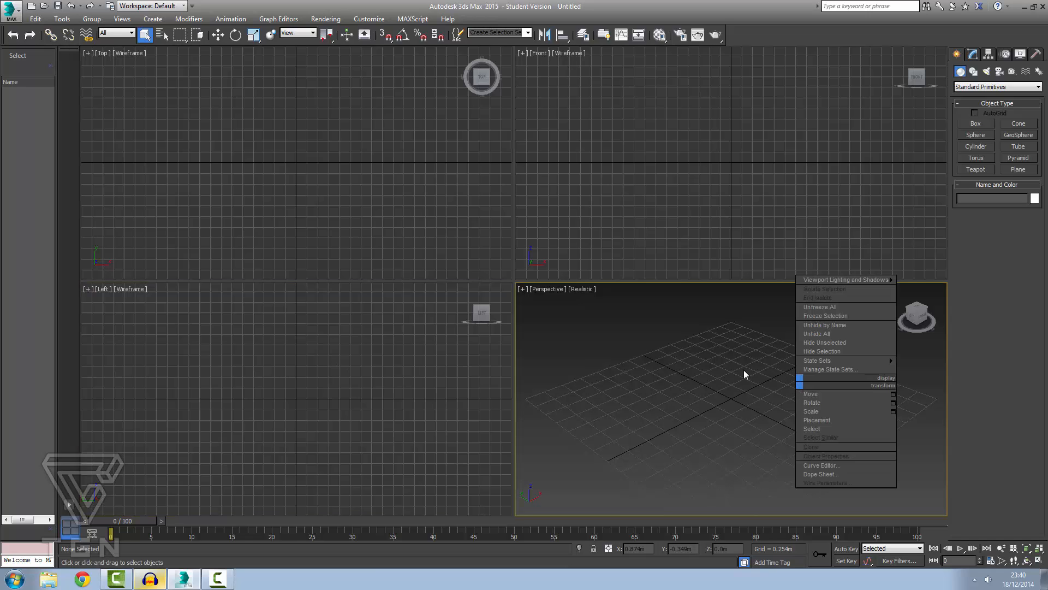
pyautogui.click(753, 379)
pyautogui.moveTo(767, 389)
pyautogui.mouseDown(button='middle')
pyautogui.moveTo(745, 363)
pyautogui.moveTo(753, 382)
pyautogui.moveTo(774, 388)
pyautogui.moveTo(693, 382)
pyautogui.moveTo(866, 333)
pyautogui.moveTo(737, 346)
pyautogui.moveTo(725, 365)
pyautogui.moveTo(702, 371)
pyautogui.moveTo(781, 364)
pyautogui.moveTo(709, 322)
pyautogui.moveTo(643, 326)
pyautogui.moveTo(765, 393)
pyautogui.mouseUp(button='middle')
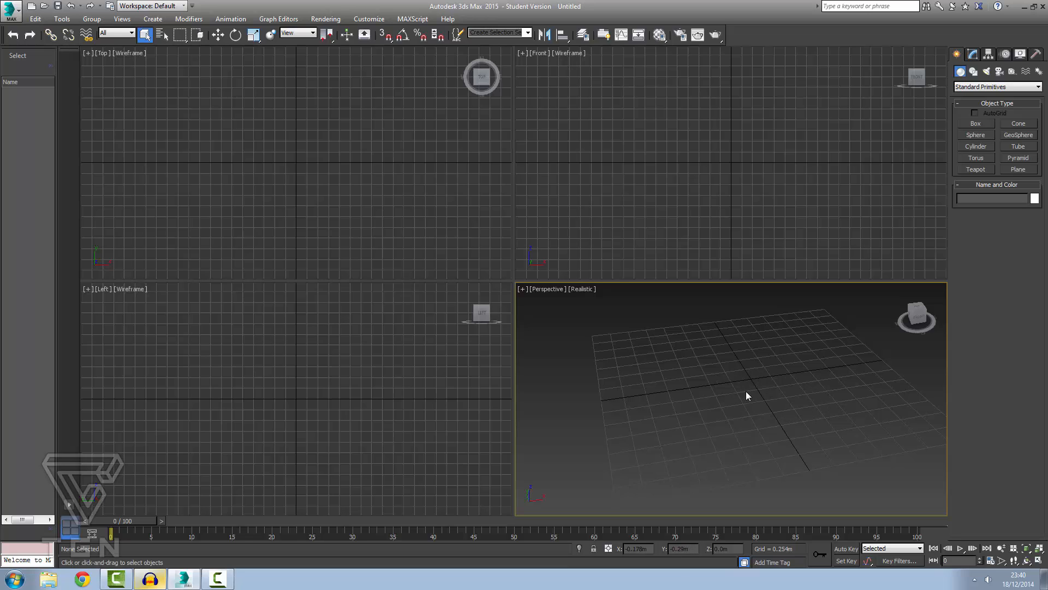
pyautogui.scroll(-5, 765, 355)
pyautogui.scroll(5, 772, 326)
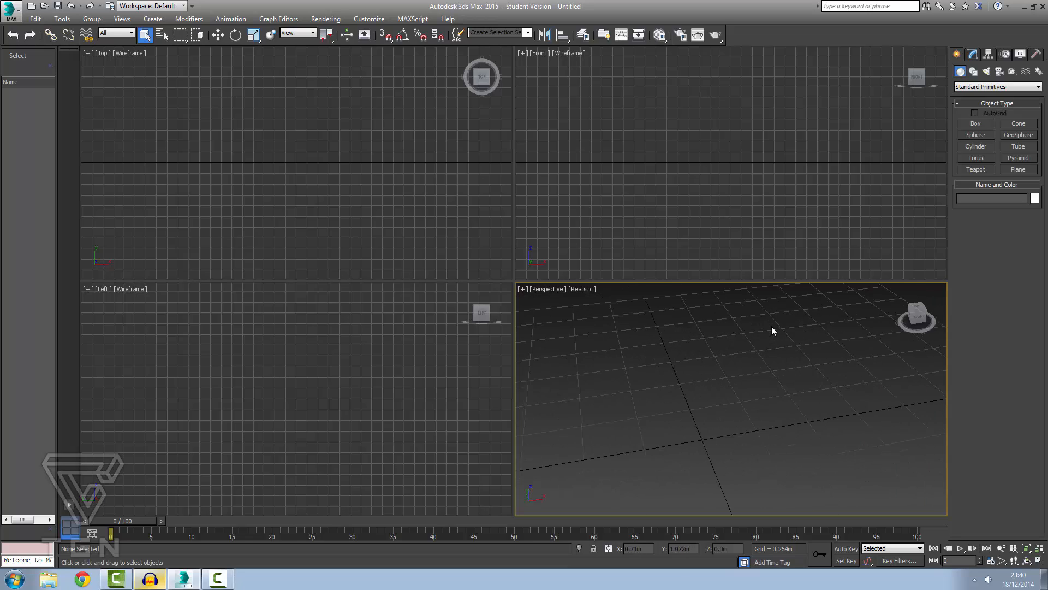
pyautogui.scroll(-5, 771, 326)
pyautogui.scroll(3, 775, 324)
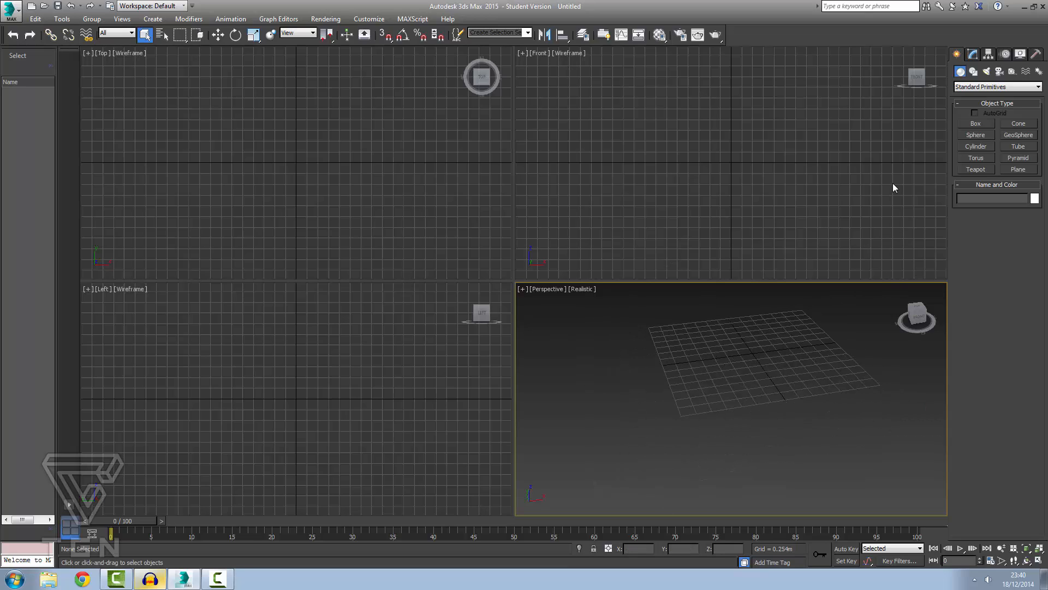
# Draw a cone in the Front viewport with 32 sides, 6 height segments, radii about 0.46 m and 0.18 m, and height about 1.62 m
pyautogui.click(1014, 124)
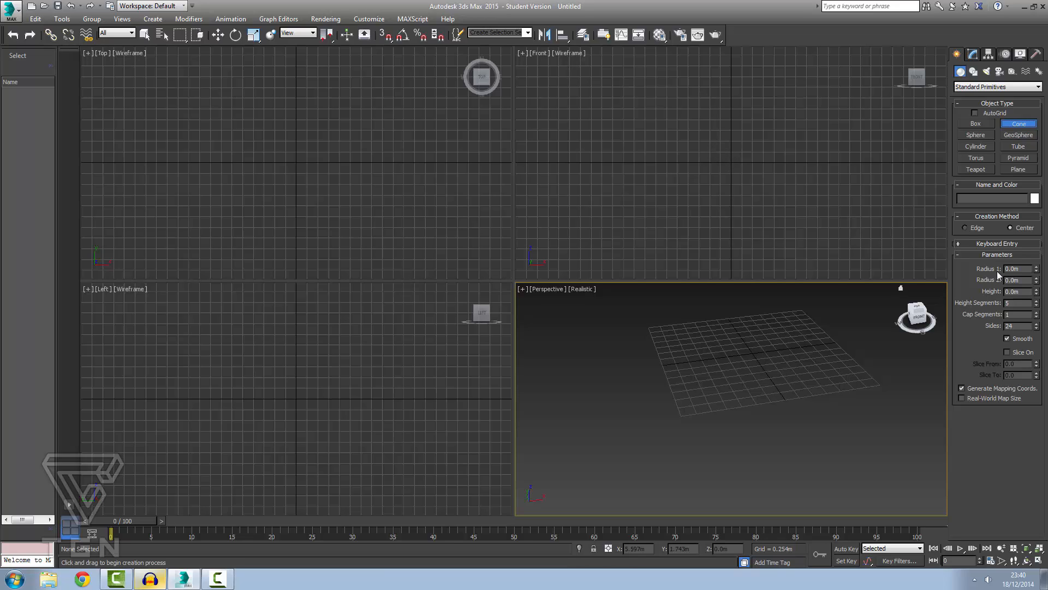
pyautogui.doubleClick(1009, 326)
pyautogui.write('32')
pyautogui.doubleClick(1009, 314)
pyautogui.press('Return')
pyautogui.moveTo(729, 162); pyautogui.dragTo(742, 178)
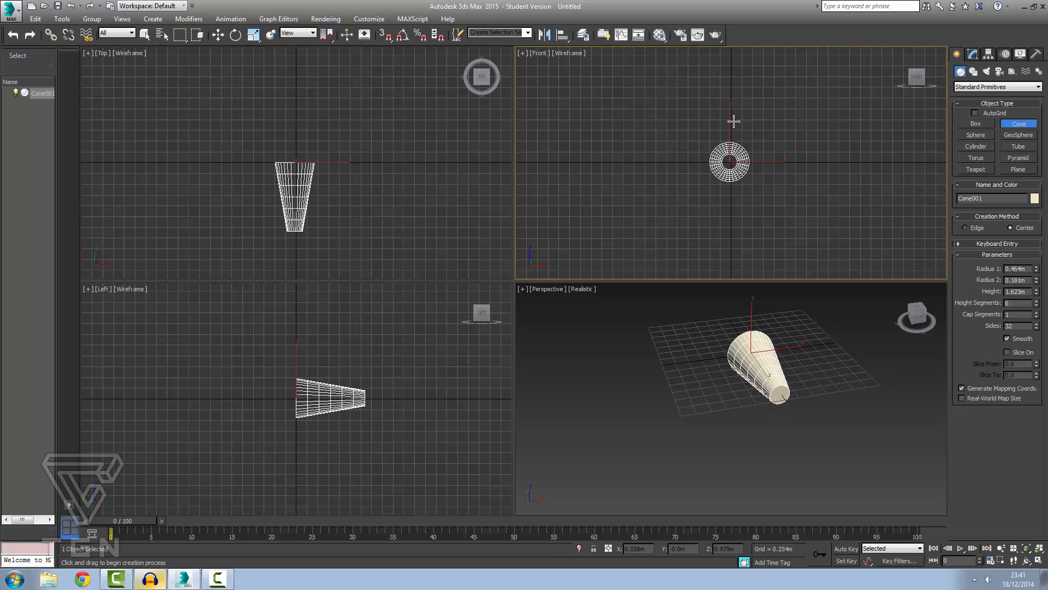
pyautogui.click(734, 121)
# Examine the cone's end cap, tapered side and segment edges from several angles in the Perspective viewport
pyautogui.scroll(4, 792, 398)
pyautogui.scroll(-3, 746, 351)
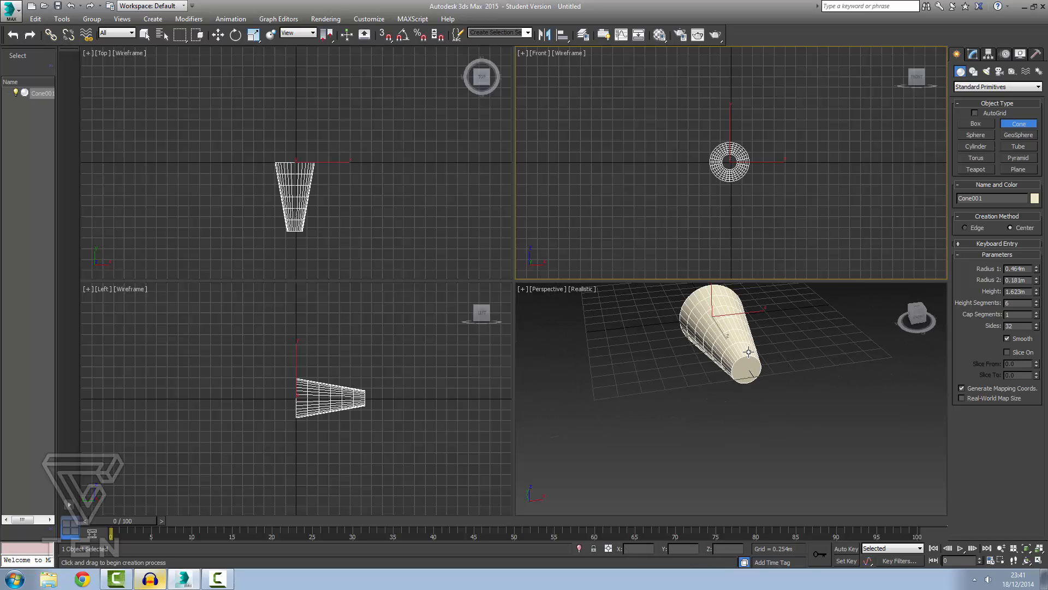
pyautogui.scroll(3, 739, 344)
pyautogui.scroll(-4, 737, 342)
pyautogui.scroll(4, 719, 307)
pyautogui.scroll(-2, 723, 350)
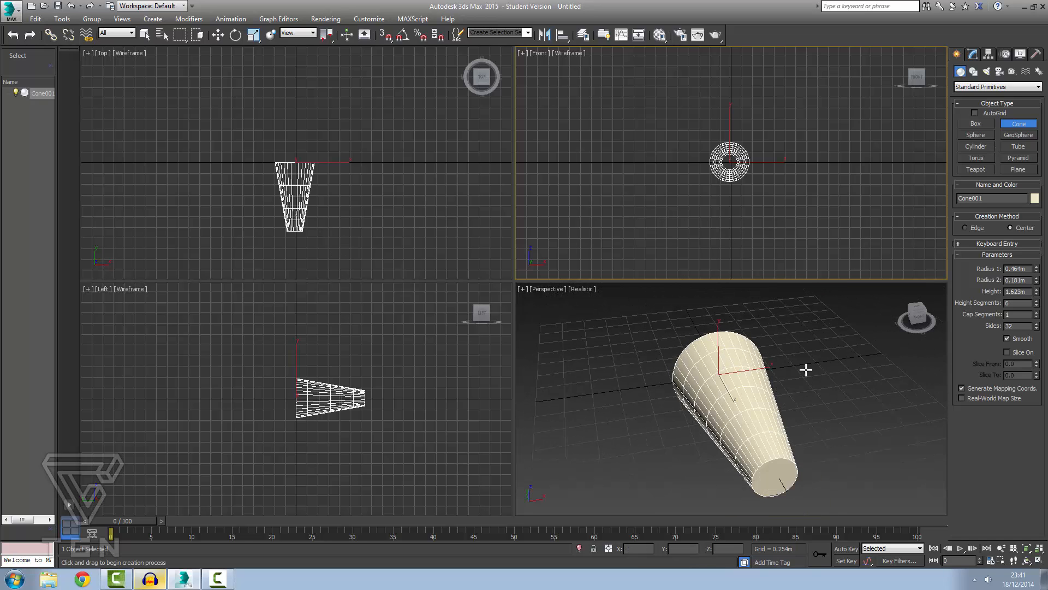
pyautogui.click(805, 369)
pyautogui.moveTo(775, 433)
pyautogui.keyDown('alt'); pyautogui.mouseDown(button='middle')
pyautogui.moveTo(627, 377)
pyautogui.moveTo(599, 375)
pyautogui.moveTo(559, 403)
pyautogui.moveTo(748, 425)
pyautogui.moveTo(755, 454)
pyautogui.moveTo(760, 424)
pyautogui.mouseUp(button='middle'); pyautogui.keyUp('alt')
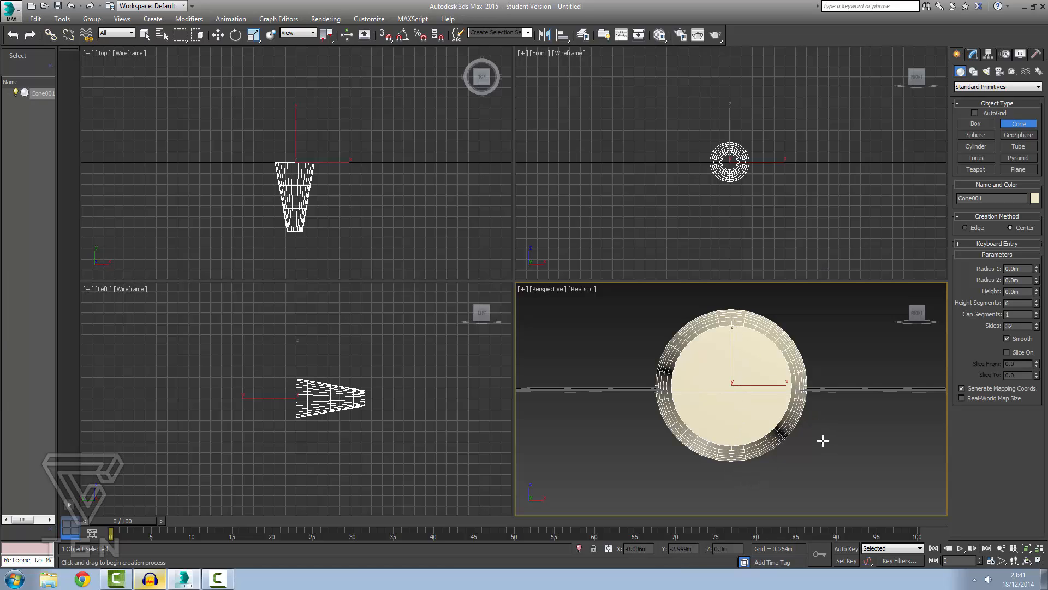
pyautogui.scroll(-4, 810, 410)
pyautogui.scroll(-2, 832, 403)
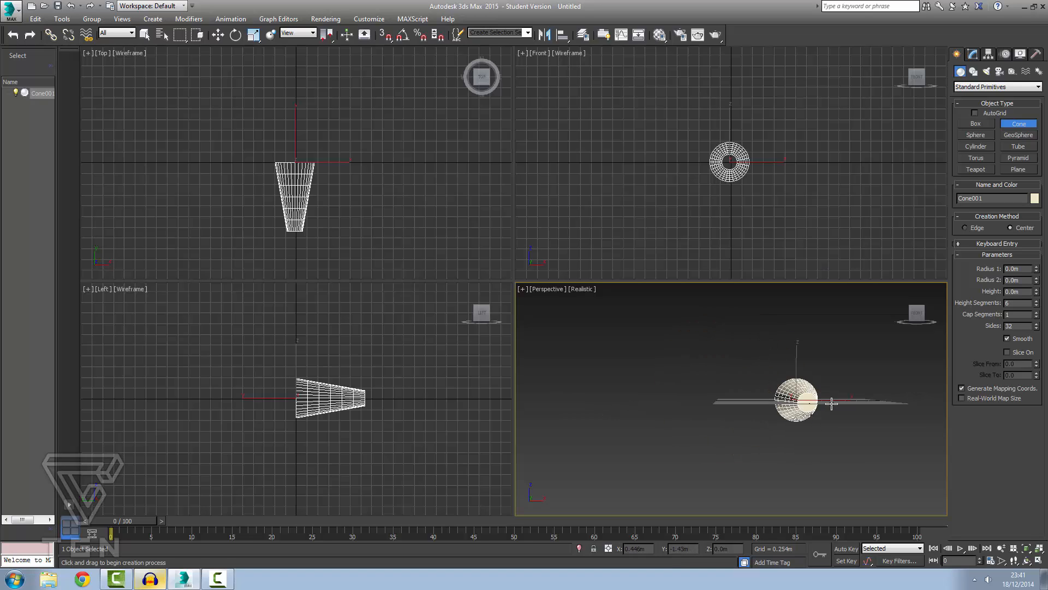
pyautogui.keyDown('alt'); pyautogui.moveTo(832, 403); pyautogui.dragTo(726, 440, button='middle'); pyautogui.keyUp('alt')
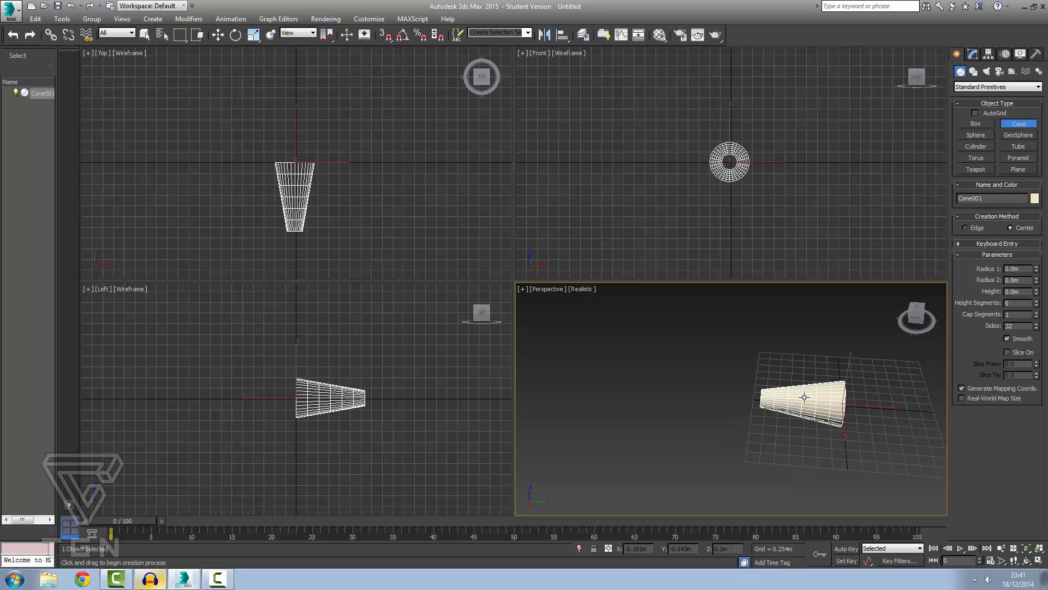
pyautogui.keyDown('alt'); pyautogui.moveTo(830, 423); pyautogui.dragTo(737, 352, button='middle'); pyautogui.keyUp('alt')
pyautogui.scroll(2, 861, 409)
pyautogui.scroll(2, 843, 421)
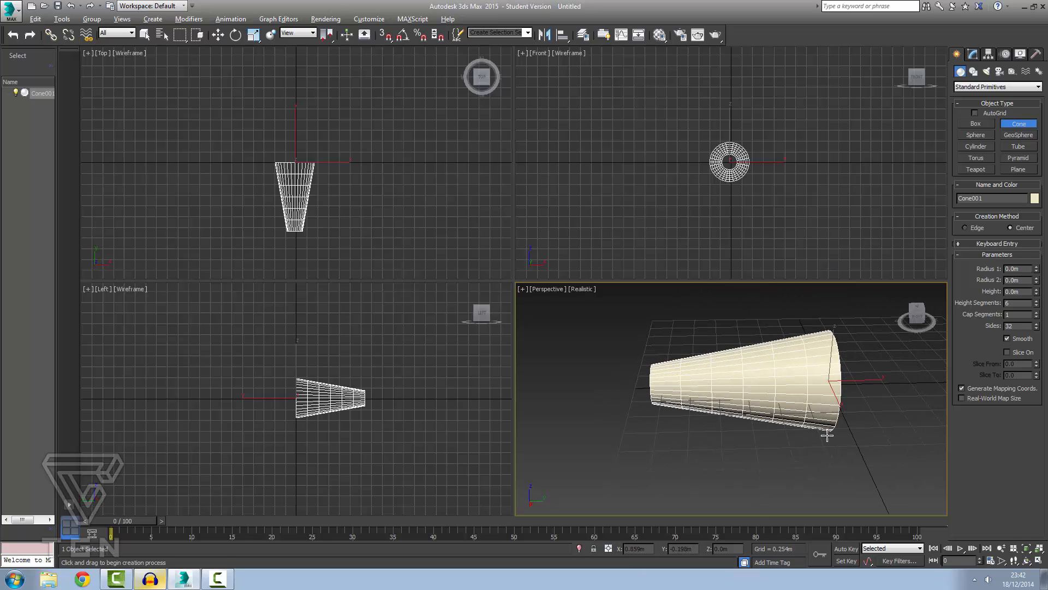
pyautogui.keyDown('alt'); pyautogui.moveTo(827, 435); pyautogui.dragTo(892, 428, button='middle'); pyautogui.keyUp('alt')
pyautogui.scroll(-5, 906, 387)
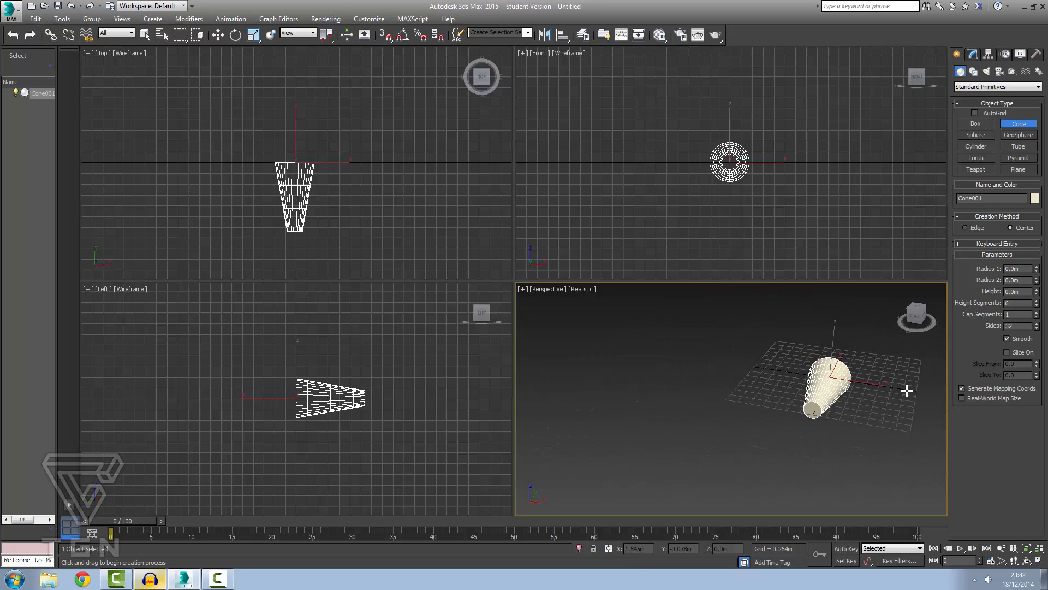
pyautogui.scroll(6, 922, 390)
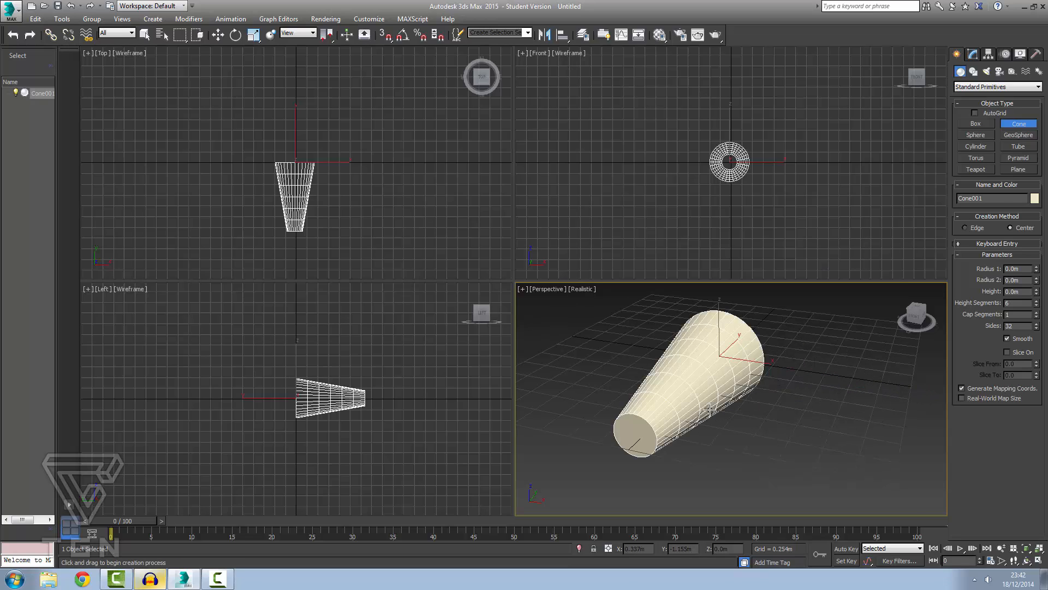
# Convert the cone to an Editable Poly
pyautogui.click(973, 55)
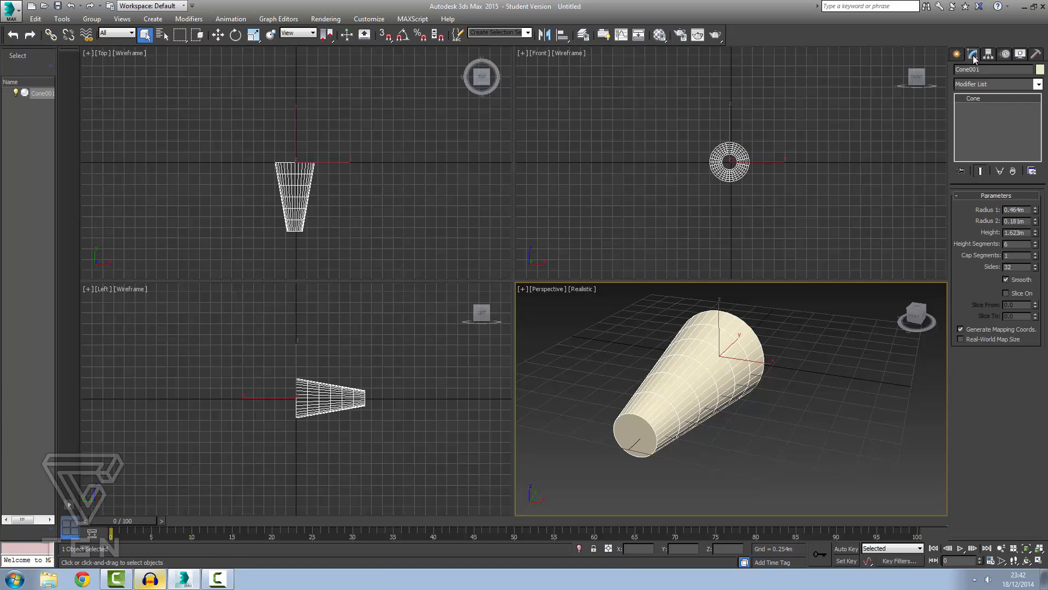
pyautogui.rightClick(981, 99)
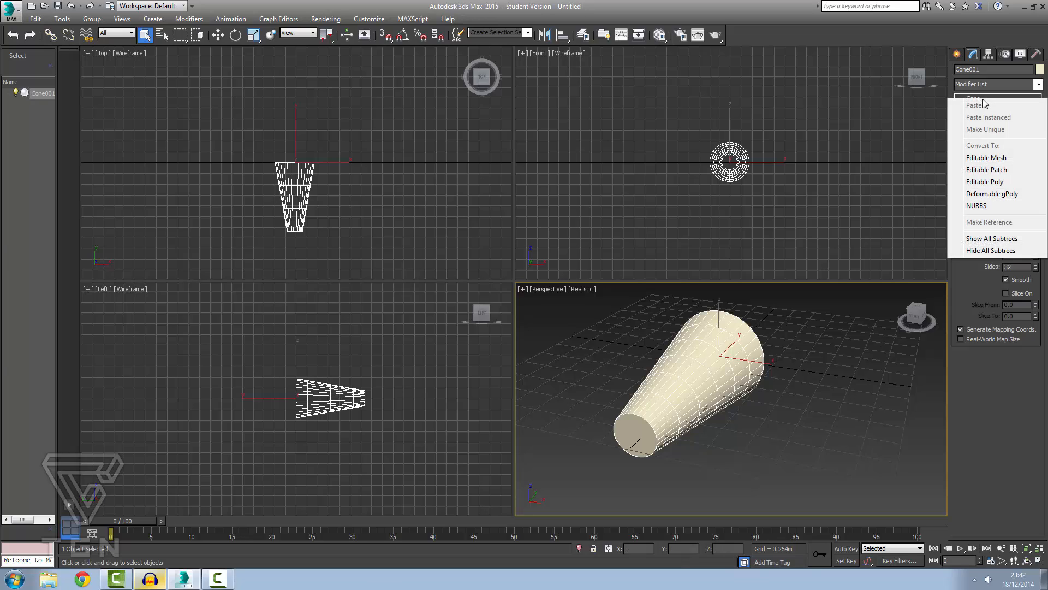
pyautogui.click(985, 182)
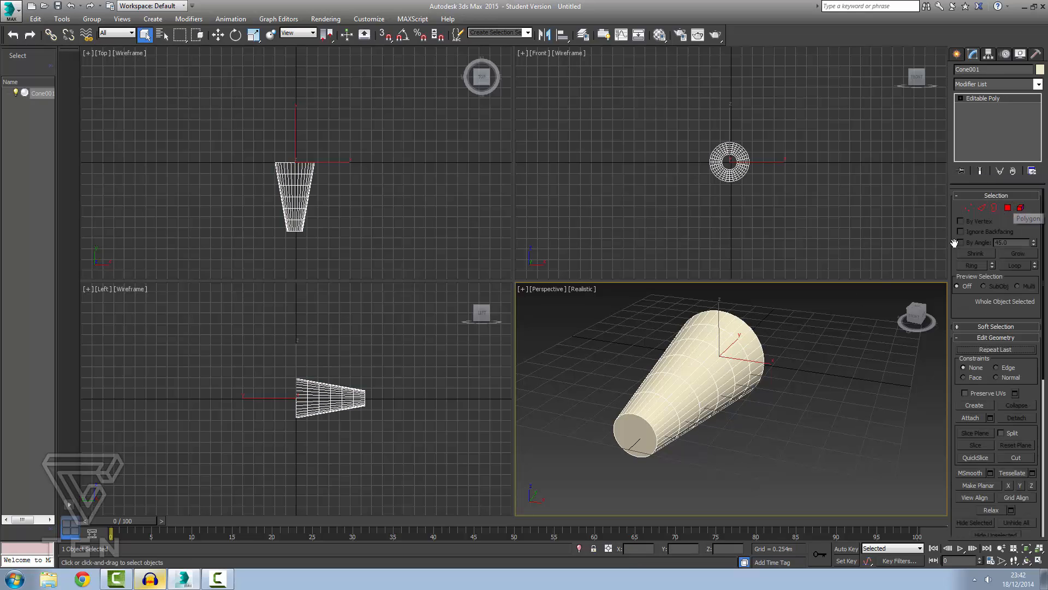
# Select the whole cone at Element level, return to object level, and deselect and reselect the cone
pyautogui.click(1020, 208)
pyautogui.click(713, 370)
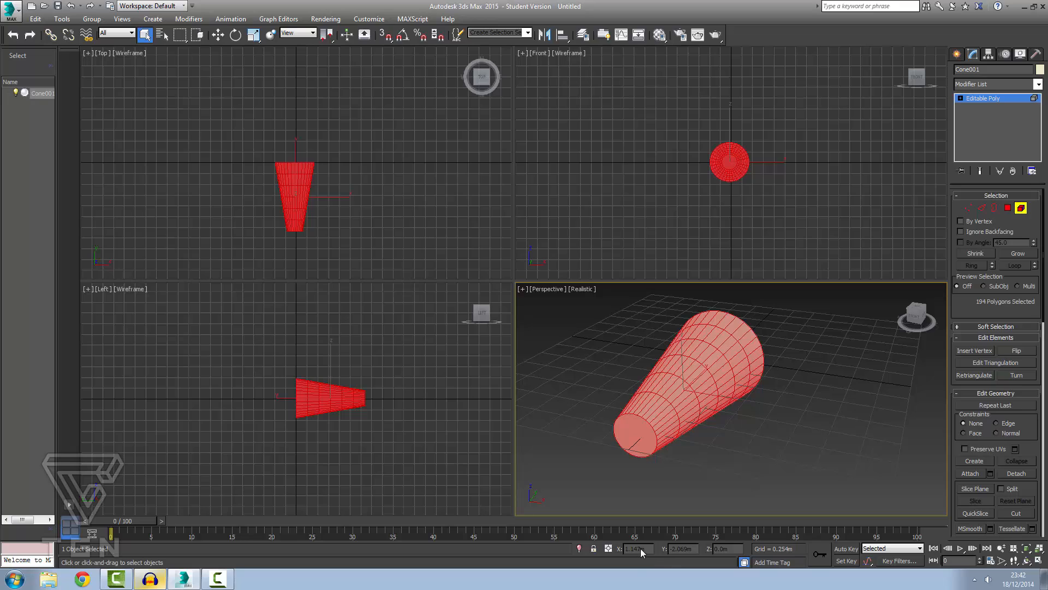
pyautogui.click(712, 443)
pyautogui.click(686, 380)
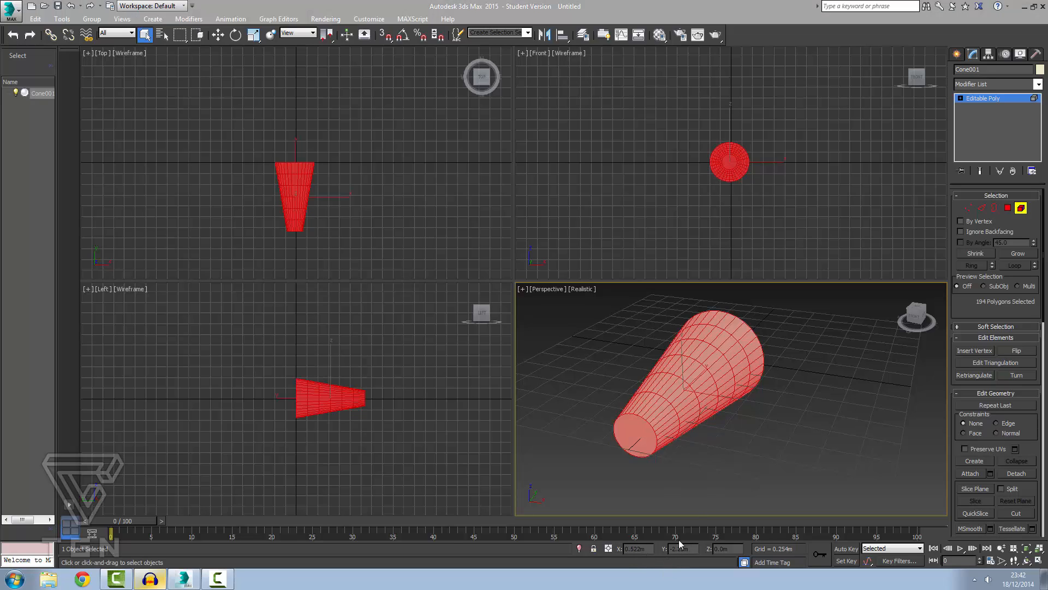
pyautogui.click(38, 93)
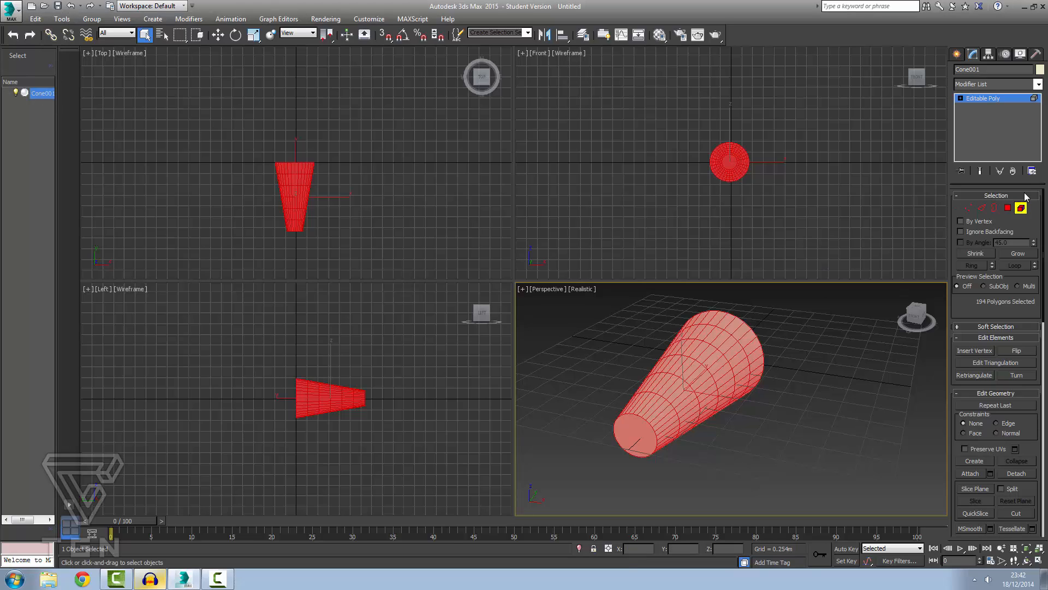
pyautogui.click(1021, 208)
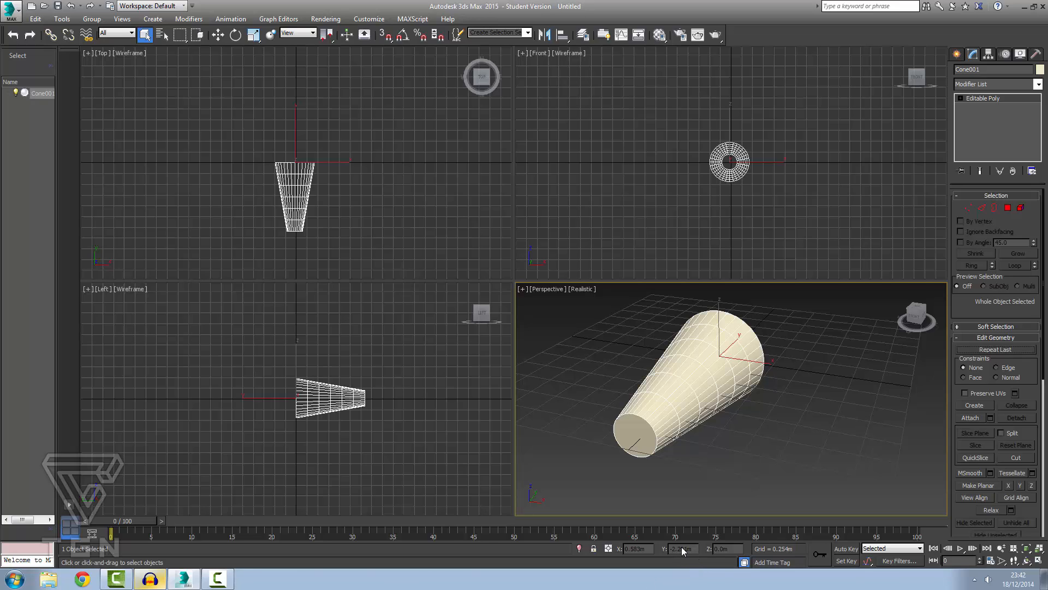
pyautogui.click(653, 192)
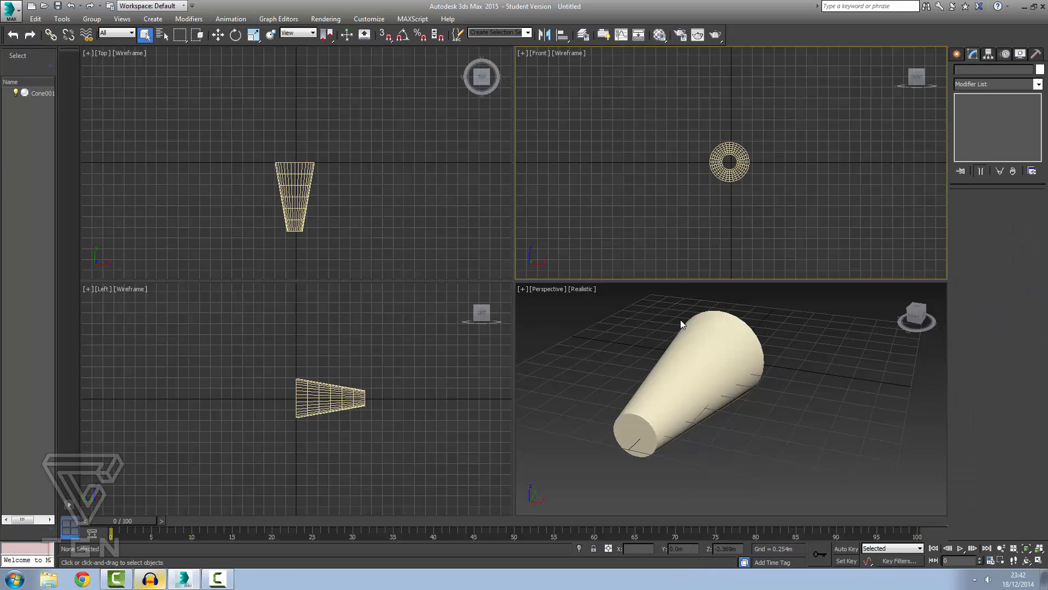
pyautogui.click(39, 94)
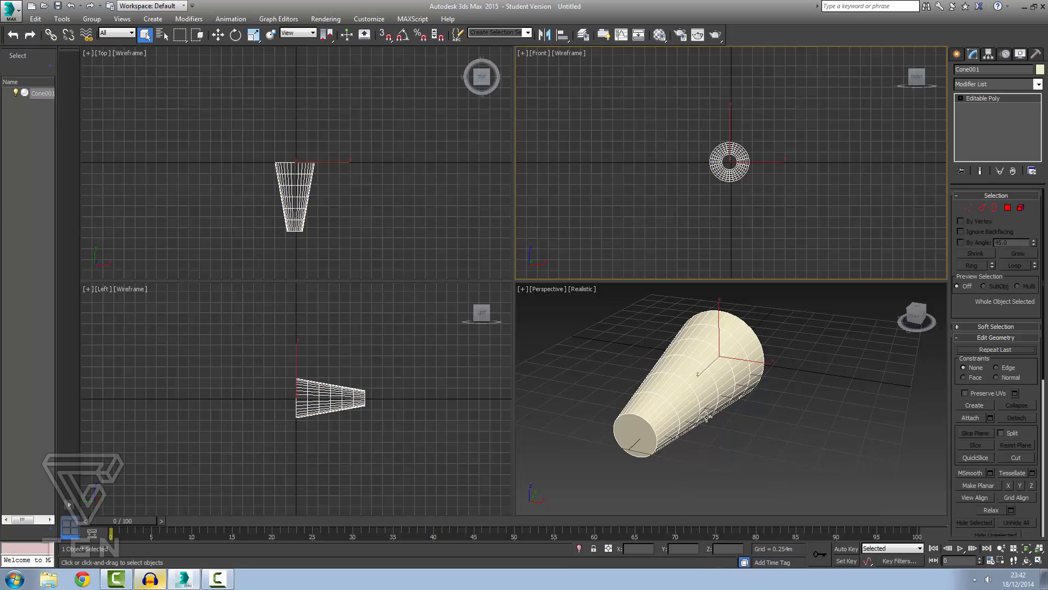
# Select the end-cap polygon at the cone's narrow end at Polygon level
pyautogui.keyDown('alt'); pyautogui.moveTo(729, 424); pyautogui.dragTo(735, 399, button='middle'); pyautogui.keyUp('alt')
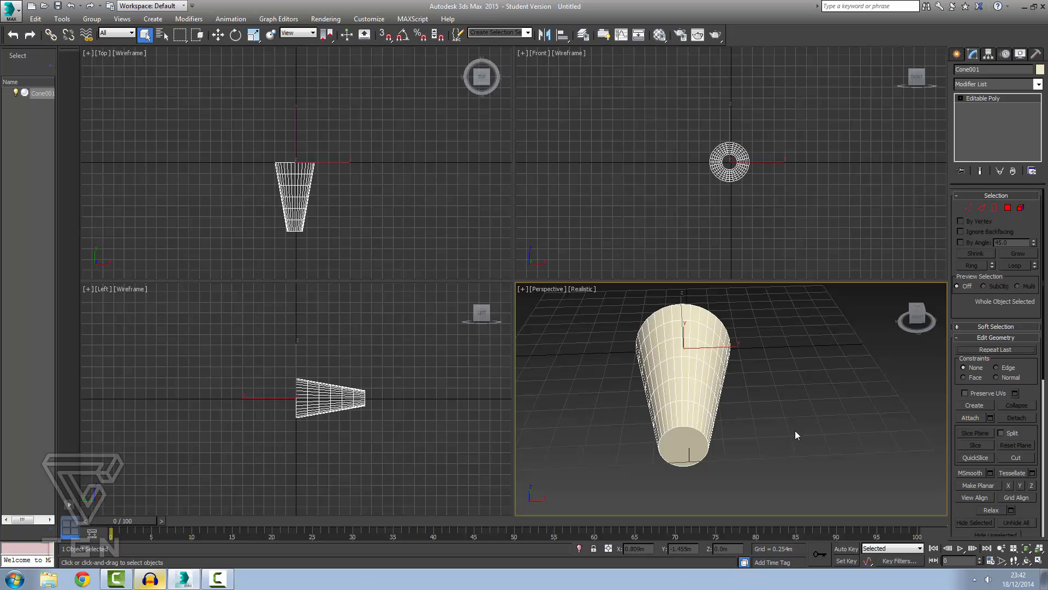
pyautogui.keyDown('alt'); pyautogui.moveTo(795, 432); pyautogui.dragTo(704, 420, button='middle'); pyautogui.keyUp('alt')
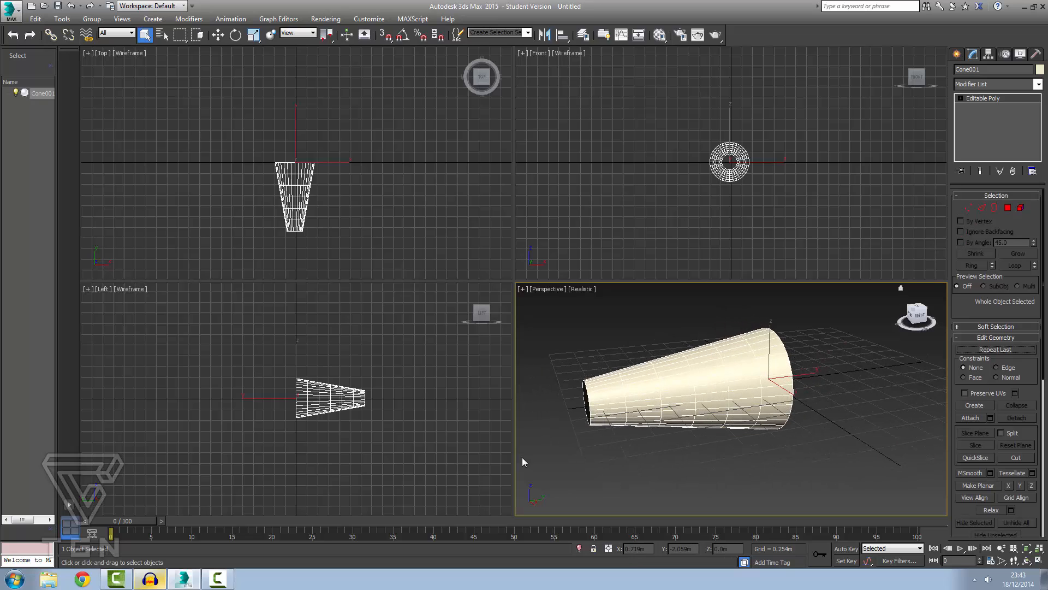
pyautogui.keyDown('alt'); pyautogui.moveTo(583, 441); pyautogui.dragTo(621, 432, button='middle'); pyautogui.keyUp('alt')
pyautogui.click(1008, 208)
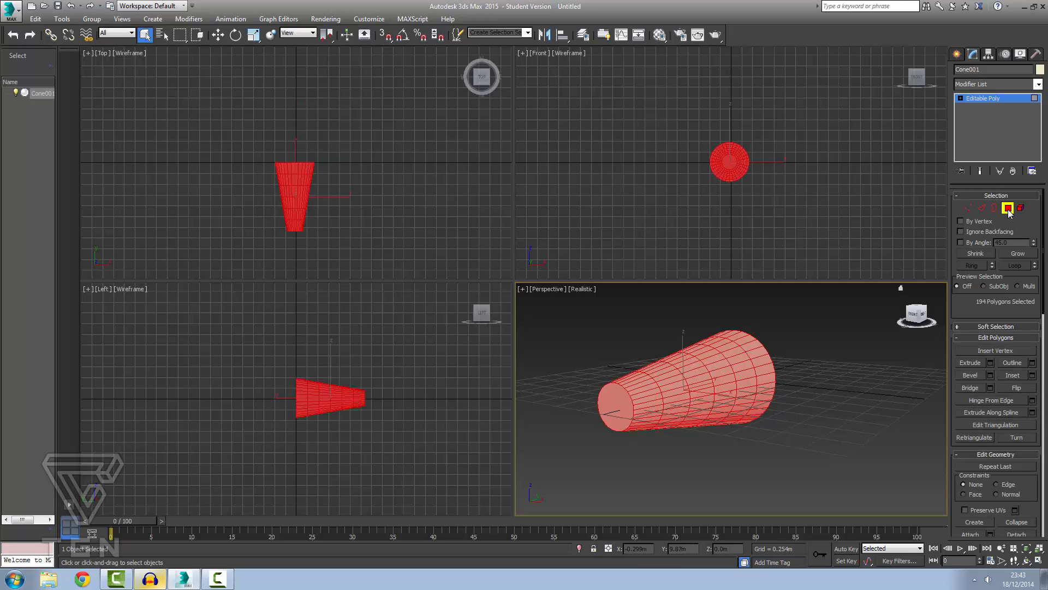
pyautogui.click(614, 409)
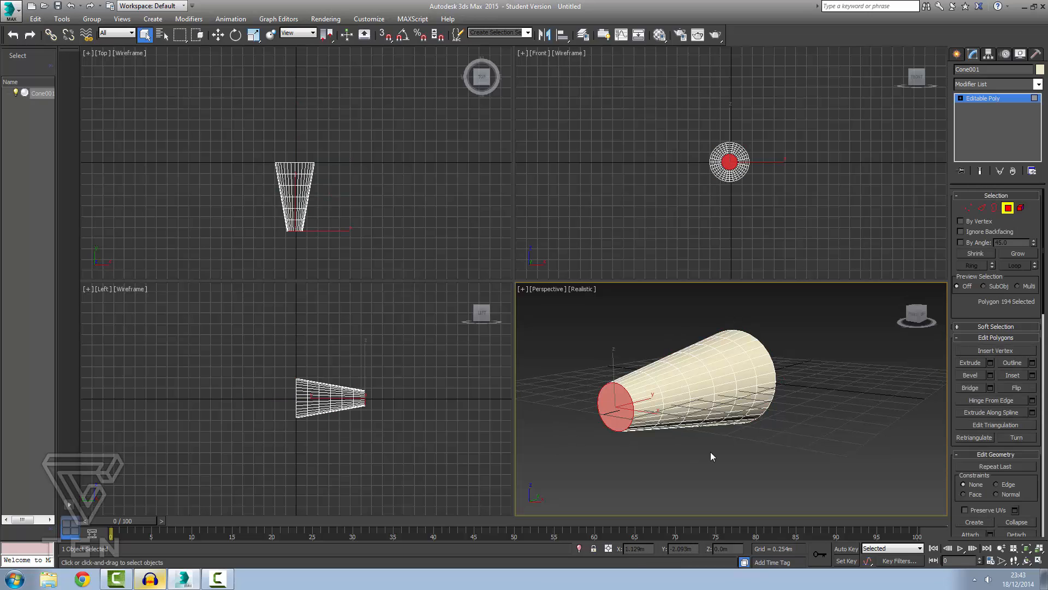
# Try to move the narrow end-cap polygon along the Y axis toward the cone's wide end in the Top viewport
pyautogui.rightClick(621, 408)
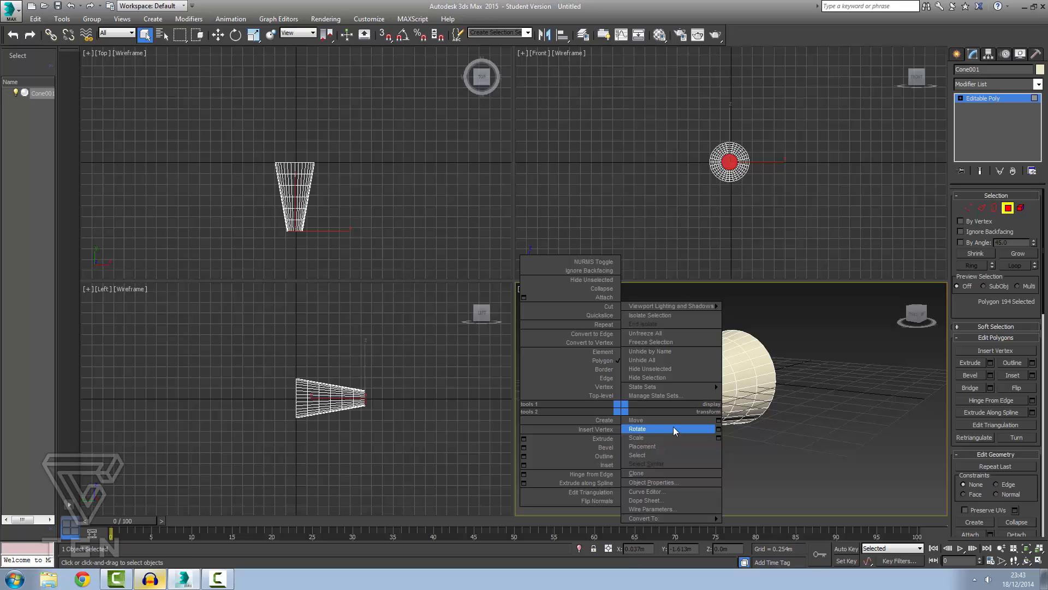
pyautogui.click(657, 420)
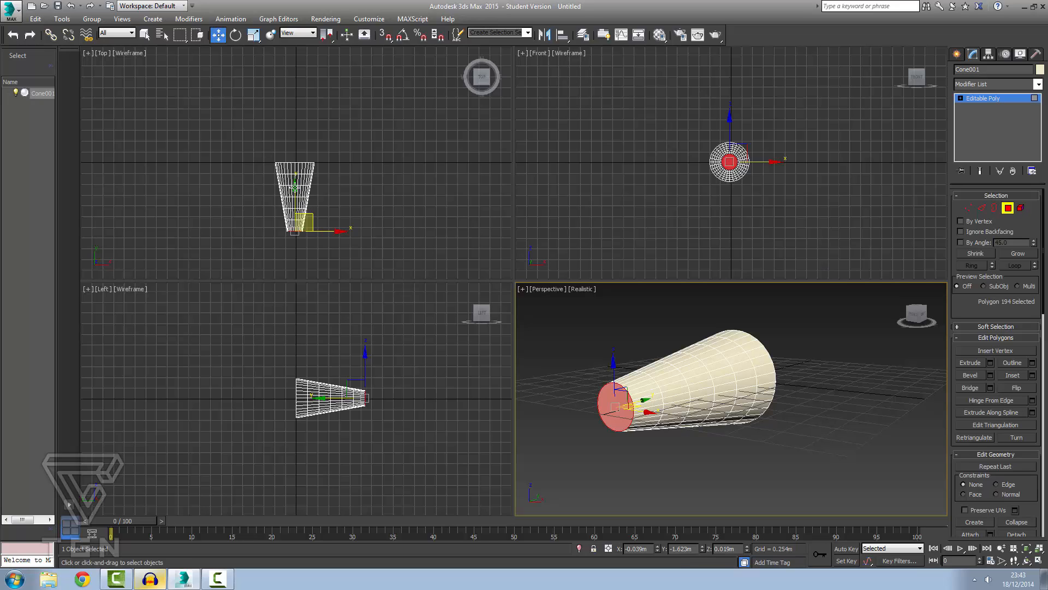
pyautogui.moveTo(303, 222); pyautogui.dragTo(321, 175)
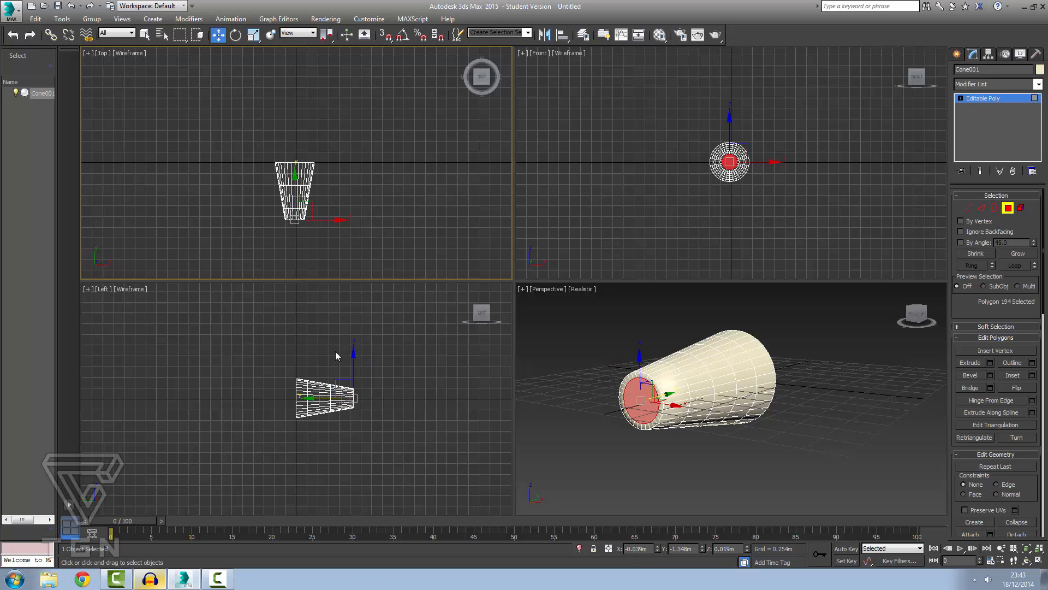
pyautogui.rightClick(336, 357)
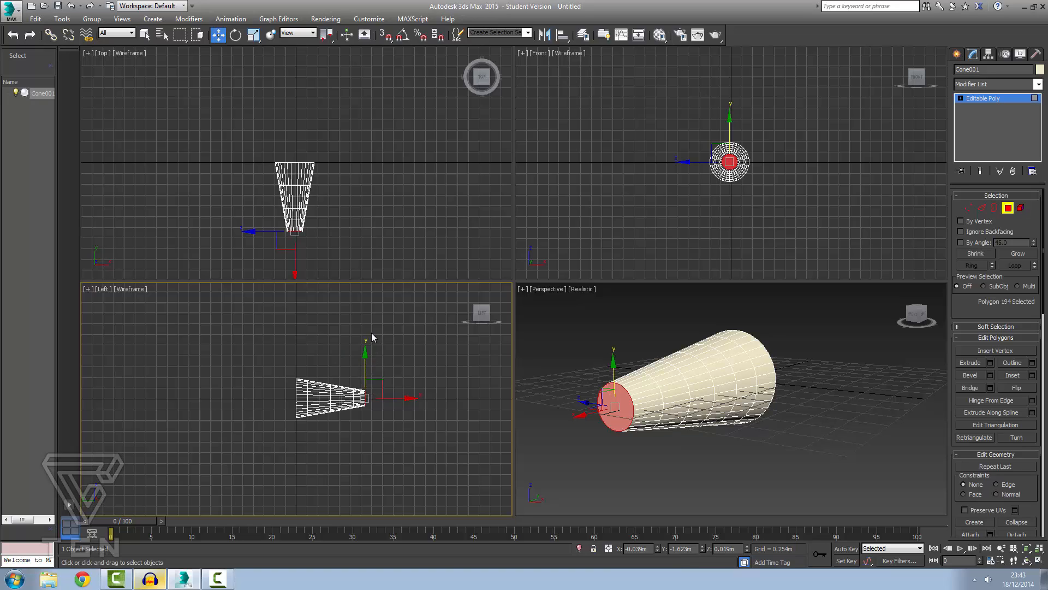
# Try to move the narrow end-cap polygon along the X and Z axes in the Perspective viewport
pyautogui.rightClick(587, 405)
pyautogui.click(587, 405)
pyautogui.click(617, 405)
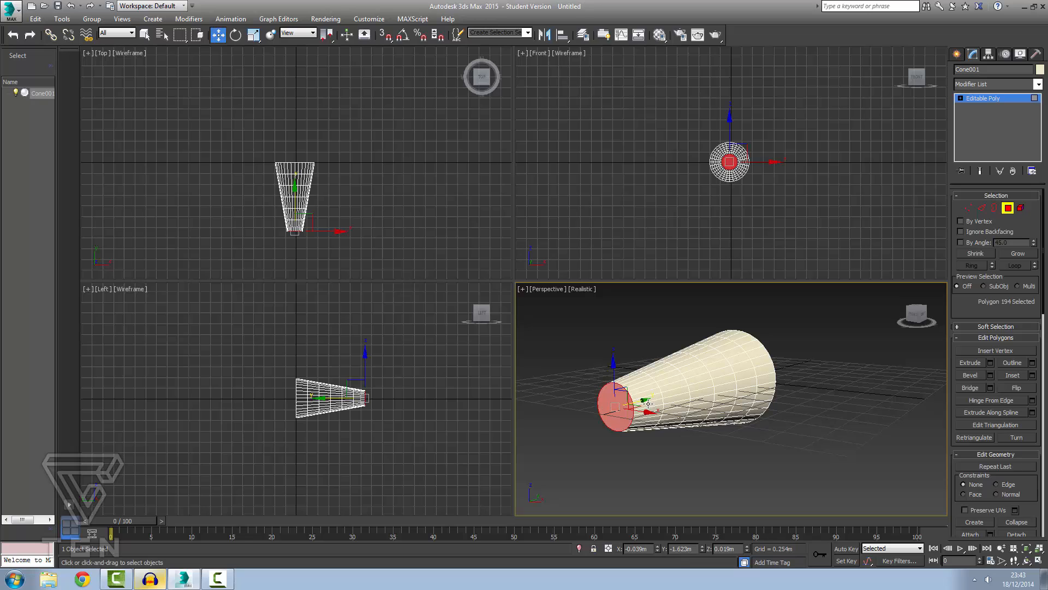
pyautogui.moveTo(647, 417)
pyautogui.keyDown('shift'); pyautogui.mouseDown()
pyautogui.moveTo(832, 453)
pyautogui.moveTo(552, 404)
pyautogui.moveTo(705, 442)
pyautogui.moveTo(552, 409)
pyautogui.moveTo(680, 437)
pyautogui.moveTo(611, 425)
pyautogui.moveTo(635, 429)
pyautogui.mouseUp(); pyautogui.keyUp('shift')
pyautogui.moveTo(611, 363); pyautogui.dragTo(599, 409)
pyautogui.rightClick(599, 408)
pyautogui.scroll(5, 624, 394)
pyautogui.scroll(-2, 615, 444)
pyautogui.scroll(5, 615, 443)
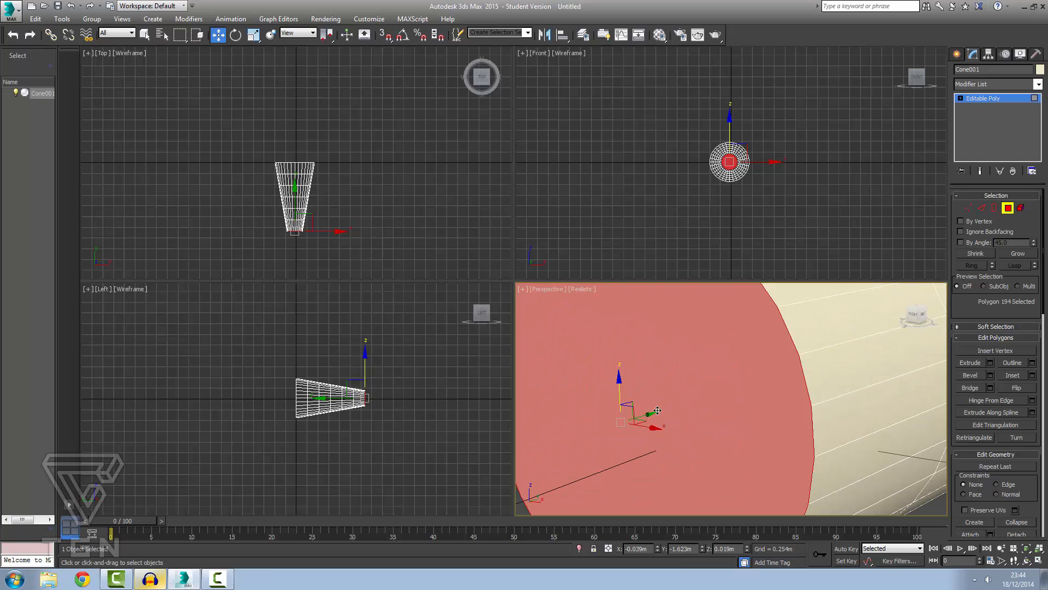
# Try to move the narrow end-cap polygon within the YZ plane in the Perspective viewport, and undo the move
pyautogui.keyDown('alt'); pyautogui.moveTo(642, 418); pyautogui.dragTo(717, 409, button='middle'); pyautogui.keyUp('alt')
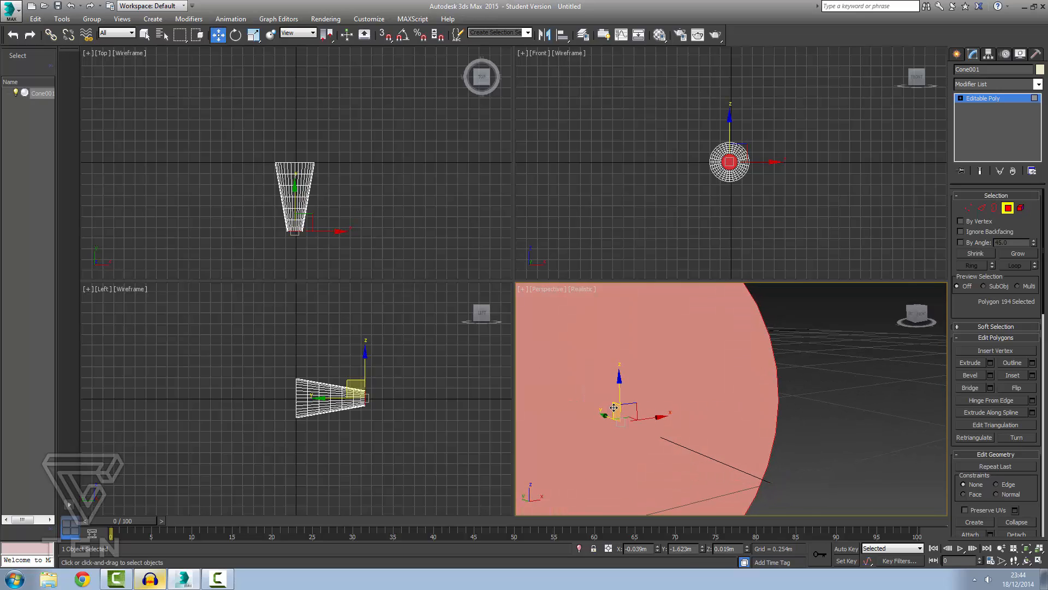
pyautogui.moveTo(615, 408); pyautogui.dragTo(735, 458)
pyautogui.hotkey('ctrl', 'z')
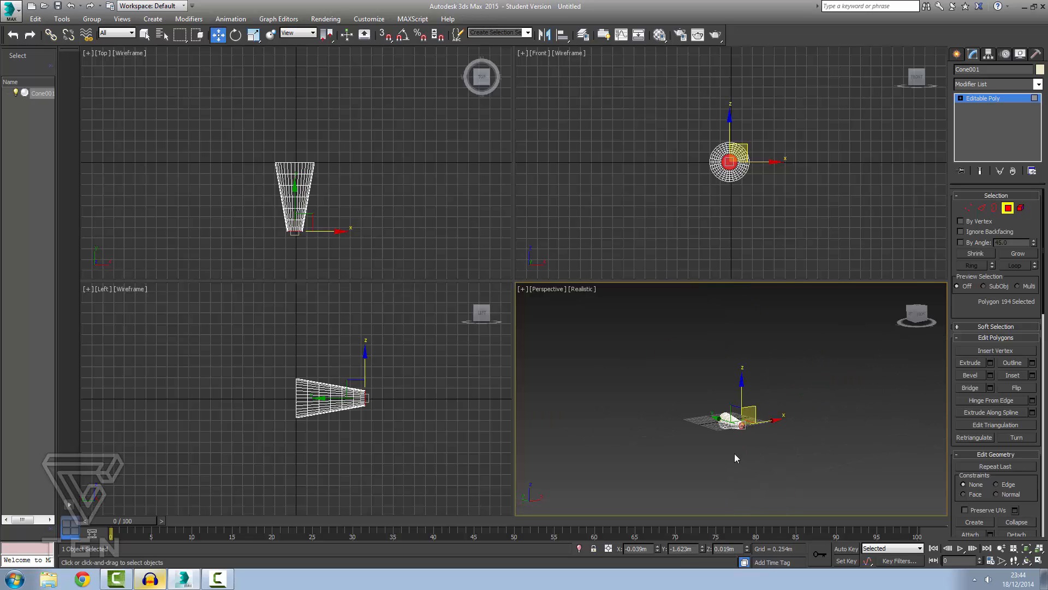
# Deselect the narrow end cap and select the end-cap polygon at the cone's wide end in the Perspective viewport
pyautogui.scroll(6, 735, 457)
pyautogui.moveTo(735, 458); pyautogui.dragTo(676, 470, button='middle')
pyautogui.scroll(-4, 685, 479)
pyautogui.moveTo(562, 495); pyautogui.dragTo(625, 489, button='middle')
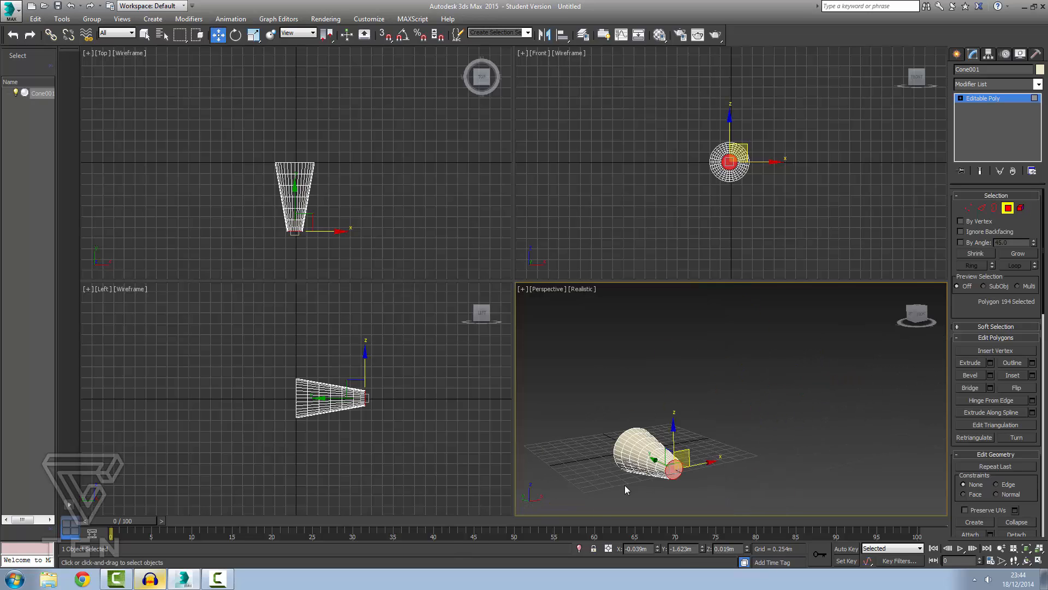
pyautogui.scroll(5, 755, 434)
pyautogui.scroll(-4, 755, 433)
pyautogui.scroll(1, 833, 466)
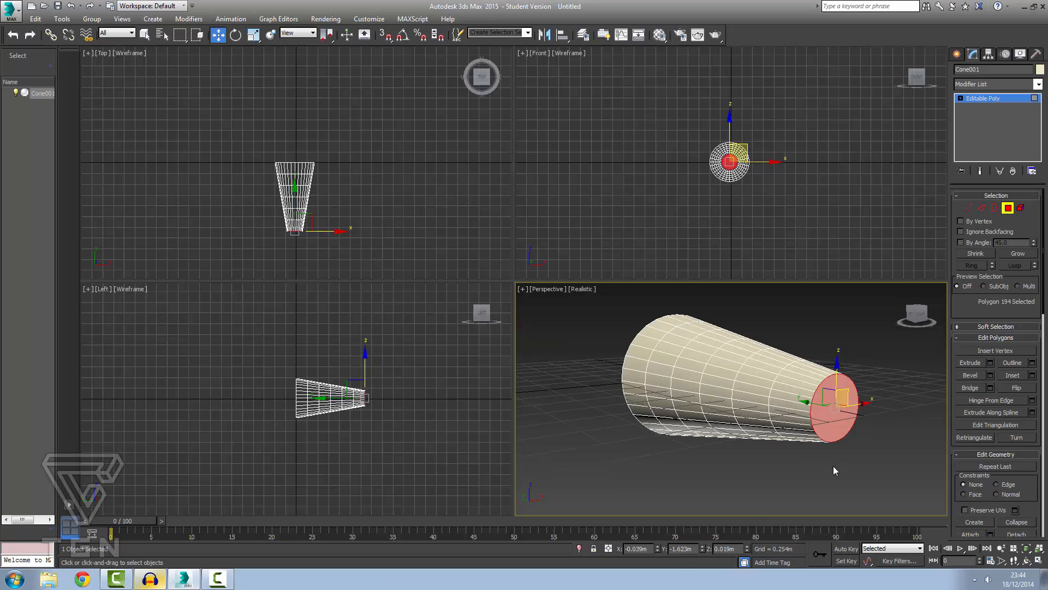
pyautogui.click(833, 466)
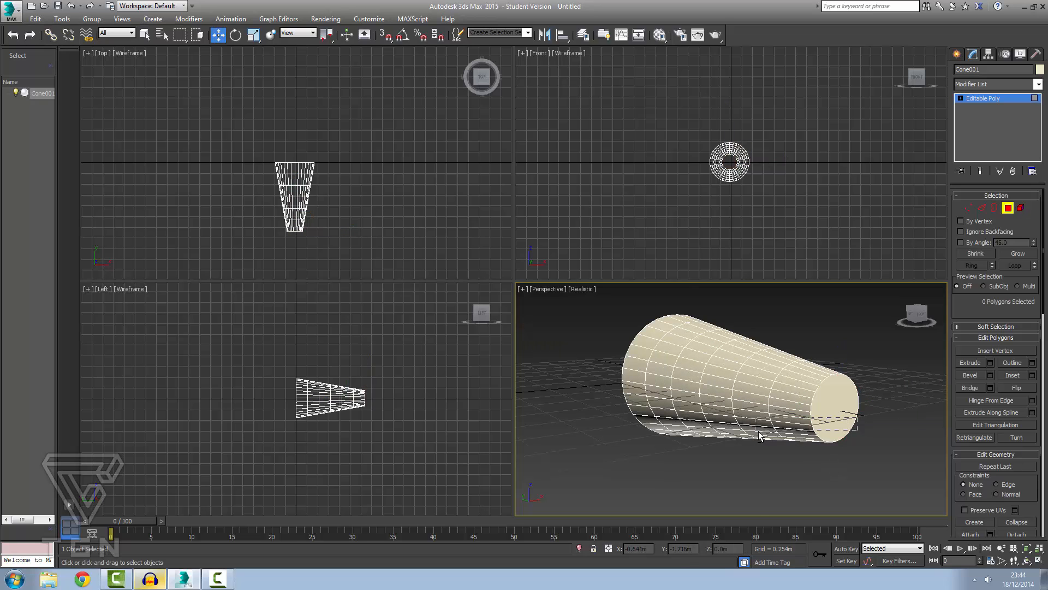
pyautogui.moveTo(759, 431); pyautogui.dragTo(682, 449, button='middle')
pyautogui.click(844, 393)
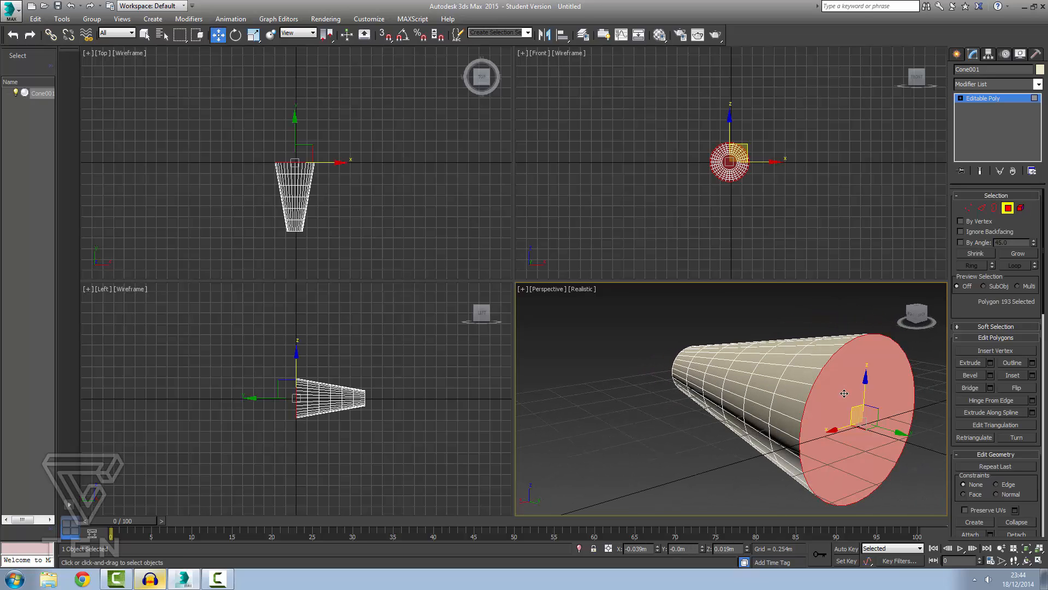
# Start an Extrude with settings on the wide end-cap polygon and set its height to 2.0 m
pyautogui.click(970, 362)
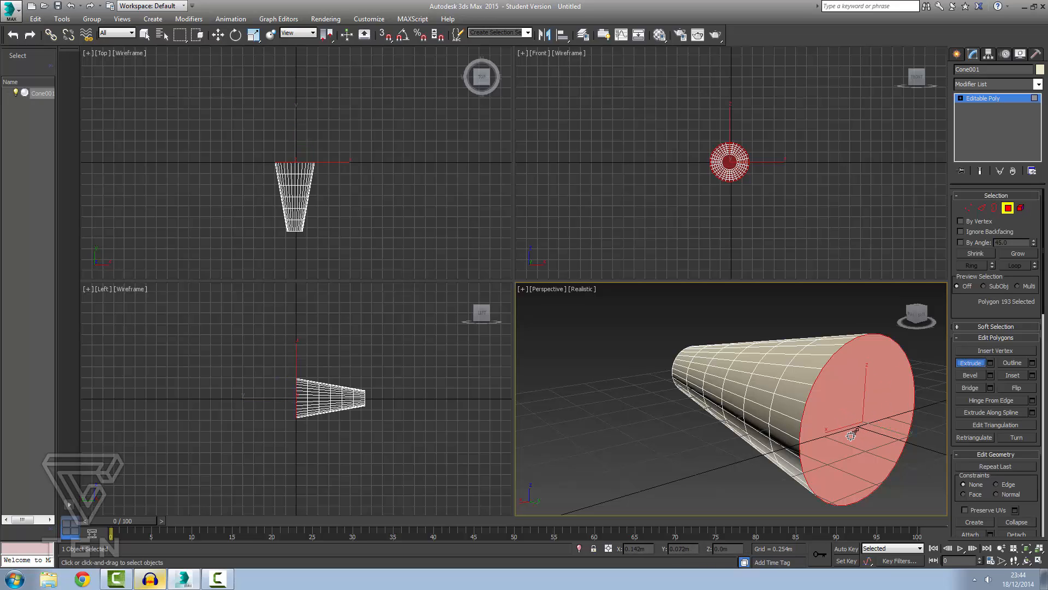
pyautogui.click(990, 364)
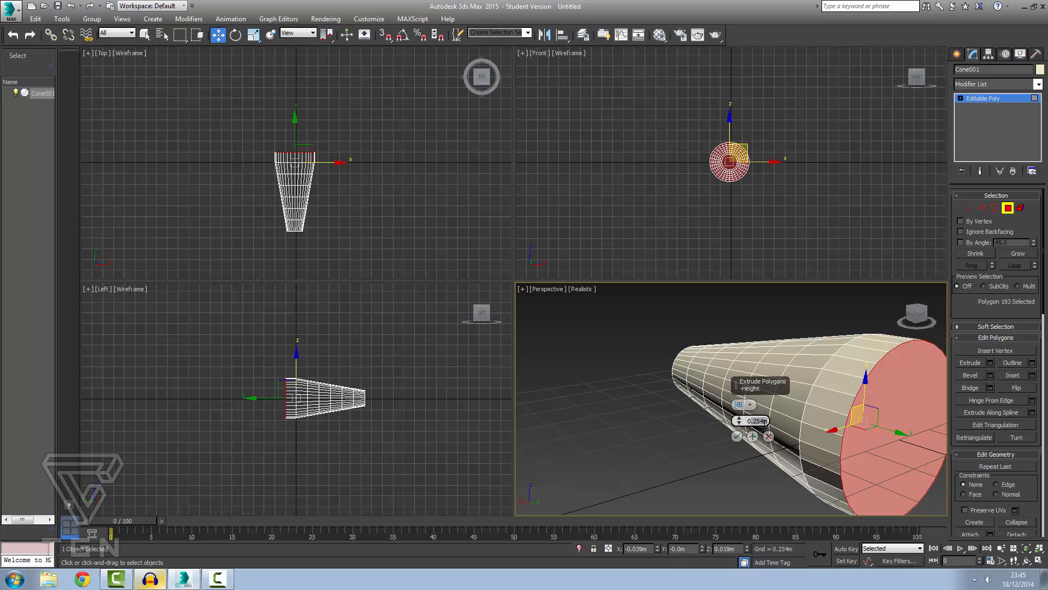
pyautogui.doubleClick(765, 421)
pyautogui.write('02')
pyautogui.press('Return')
pyautogui.scroll(-5, 808, 420)
pyautogui.scroll(3, 778, 445)
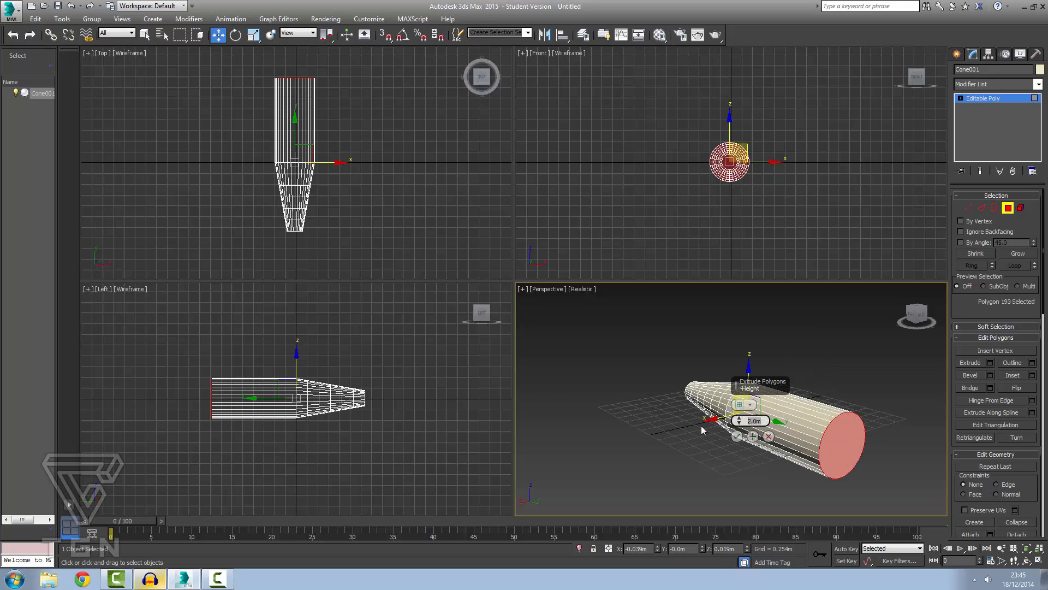
# Set the extrusion height of the wide end cap to 0.2 m and apply it
pyautogui.write('0.2')
pyautogui.press('Return')
pyautogui.click(763, 406)
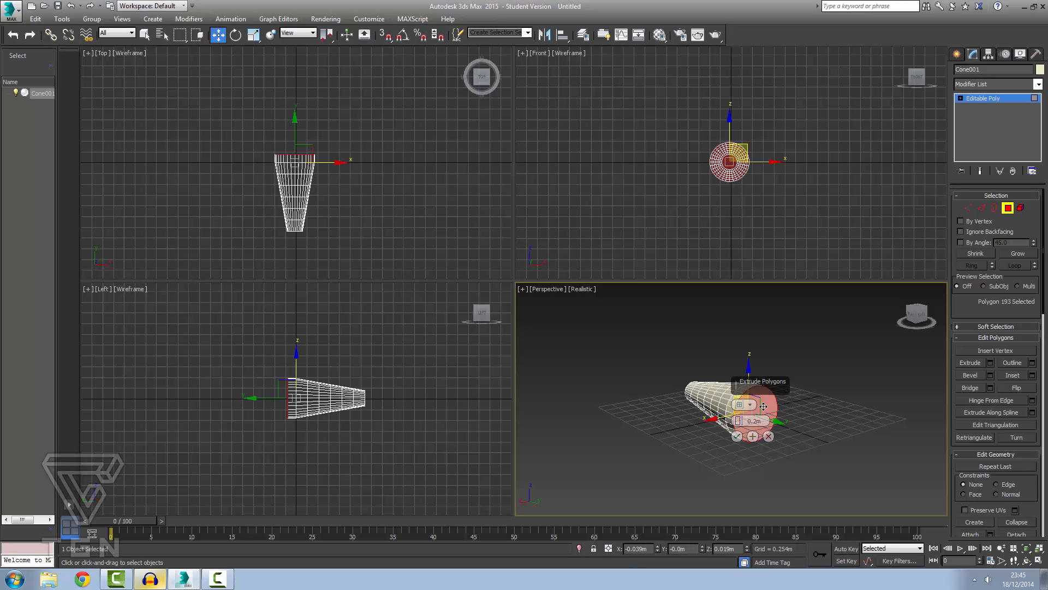
pyautogui.scroll(5, 765, 409)
pyautogui.scroll(-1, 767, 413)
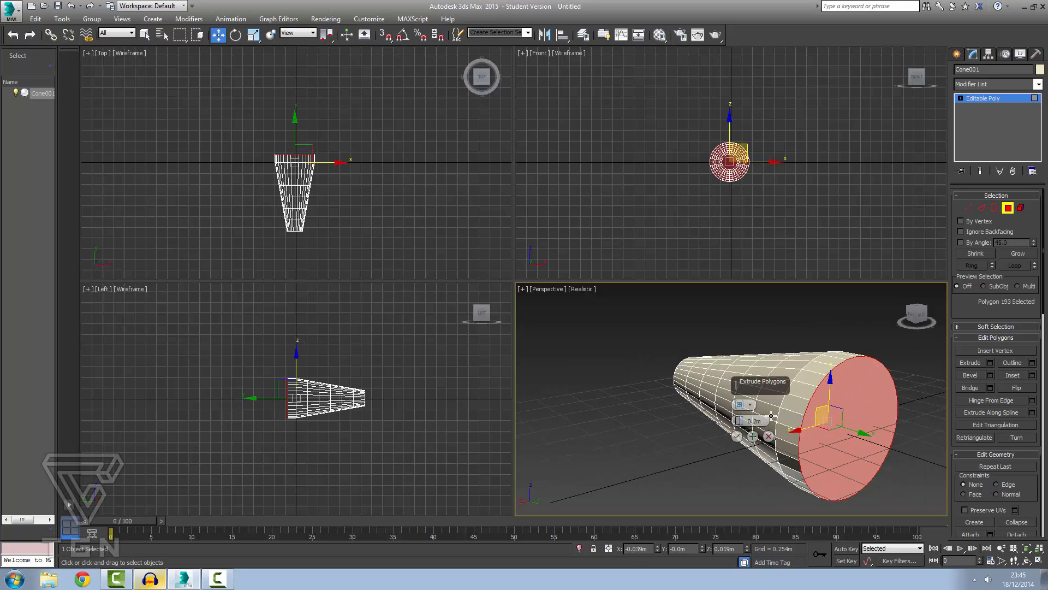
pyautogui.click(737, 436)
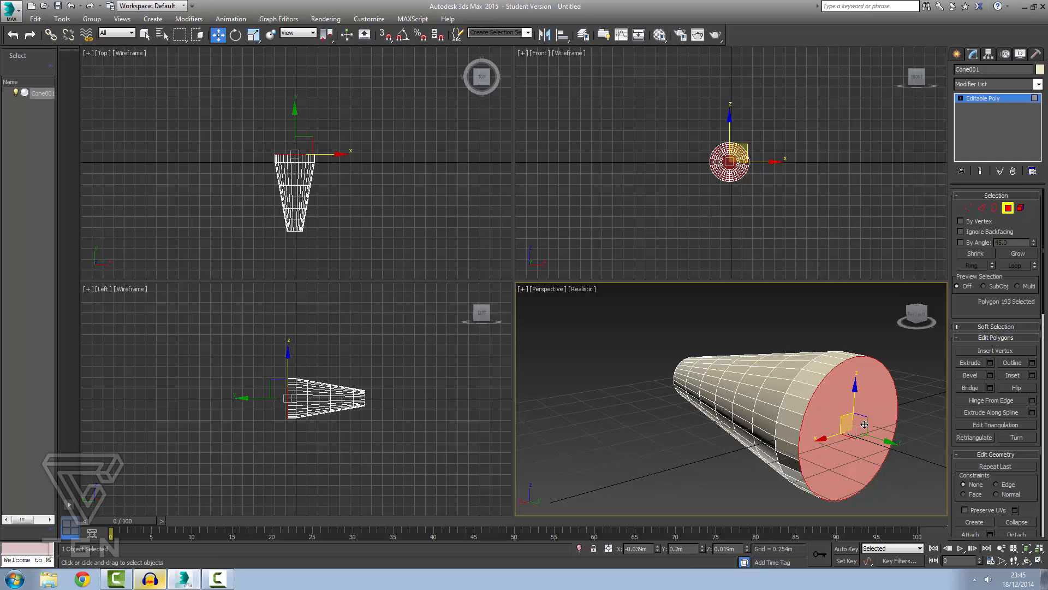
# Extrude the wide end-cap polygon a second time by 0.2 m
pyautogui.keyDown('alt'); pyautogui.moveTo(864, 424); pyautogui.dragTo(888, 415, button='middle'); pyautogui.keyUp('alt')
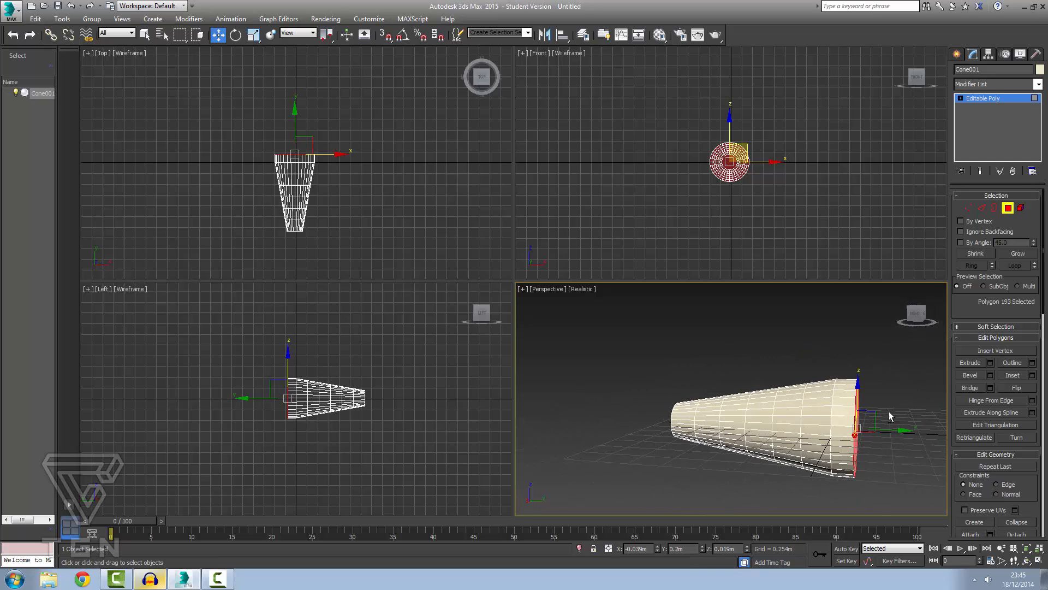
pyautogui.click(990, 363)
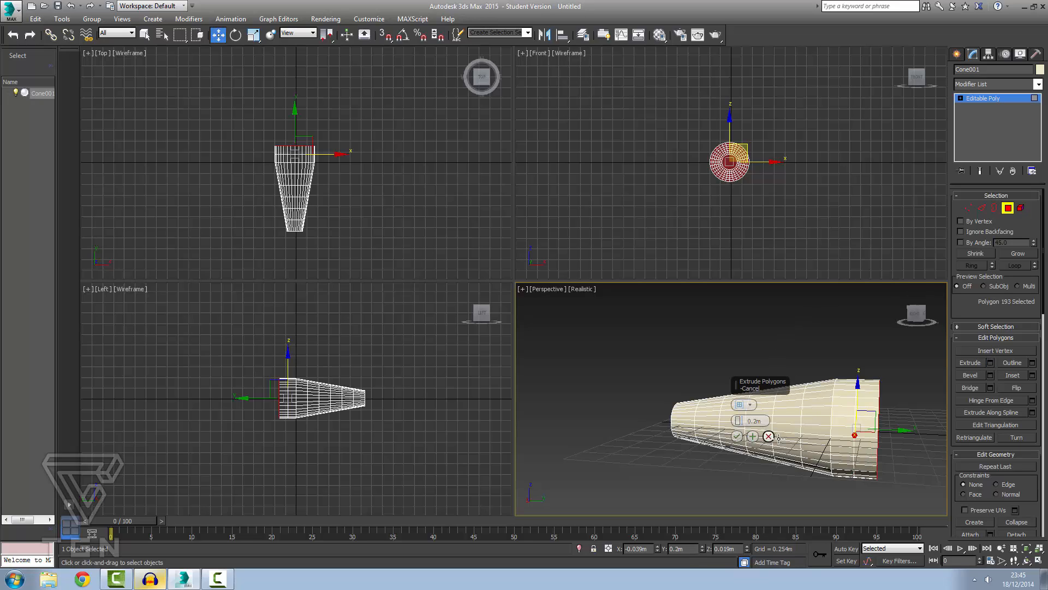
pyautogui.click(736, 436)
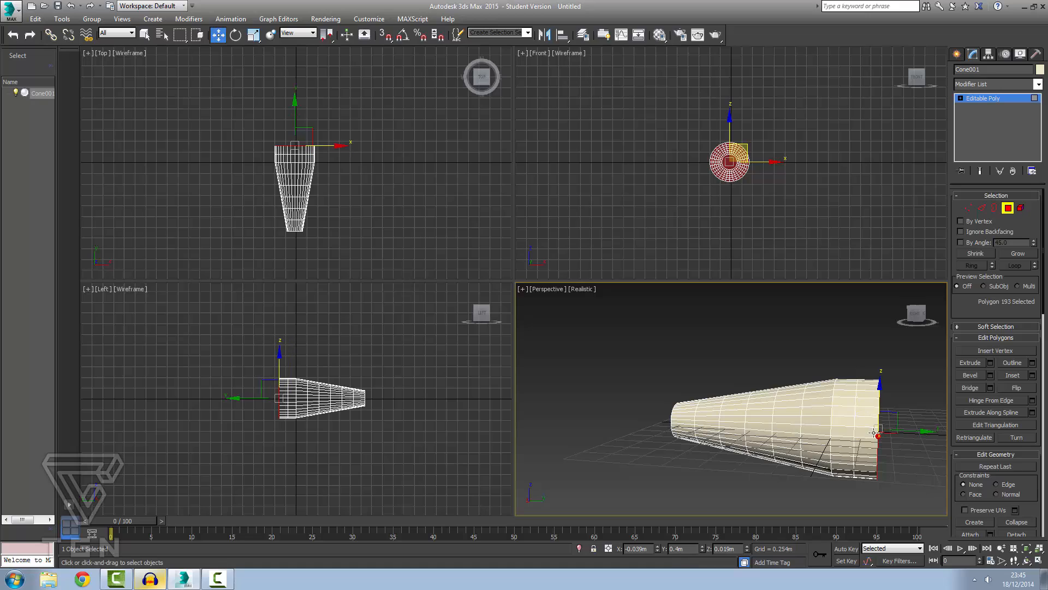
# Deselect the end cap and select two adjacent side polygons, one in each newly extruded ring
pyautogui.scroll(3, 906, 431)
pyautogui.press('alt')
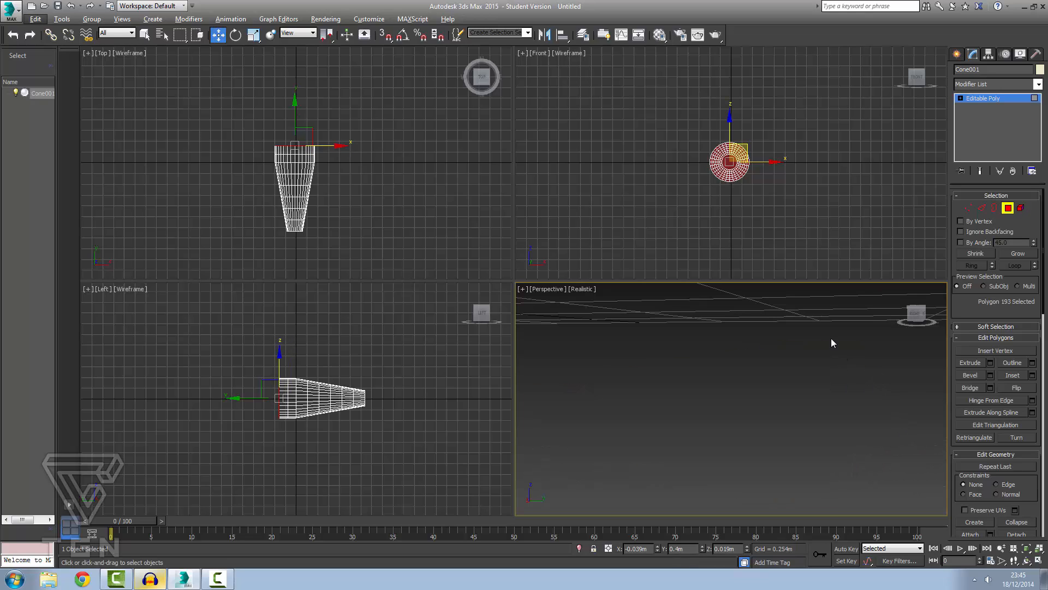
pyautogui.click(788, 377)
pyautogui.scroll(-3, 790, 374)
pyautogui.scroll(5, 783, 369)
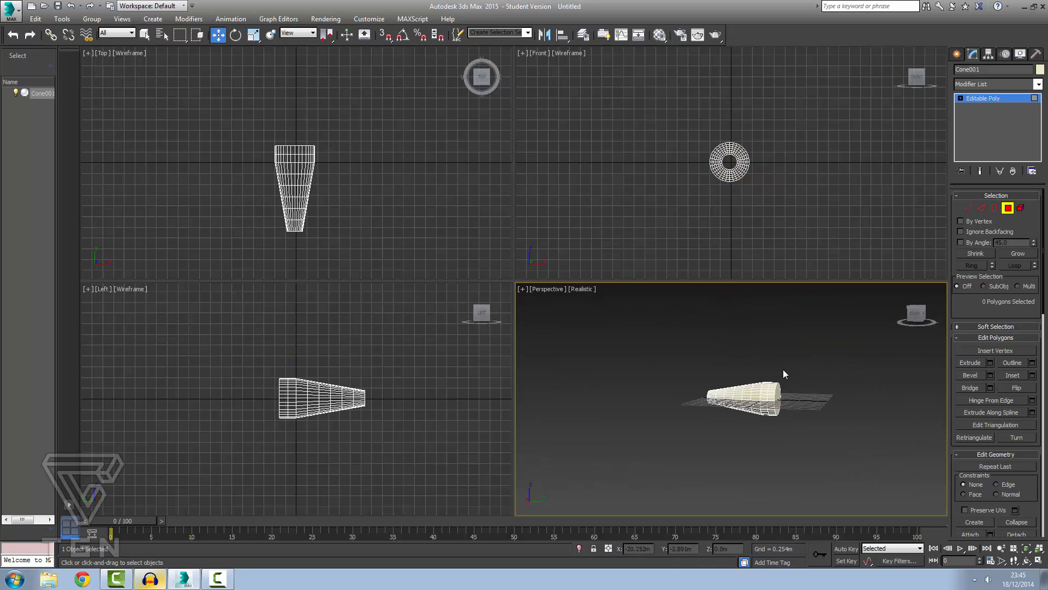
pyautogui.click(778, 385)
pyautogui.keyDown('ctrl'); pyautogui.click(762, 387); pyautogui.keyUp('ctrl')
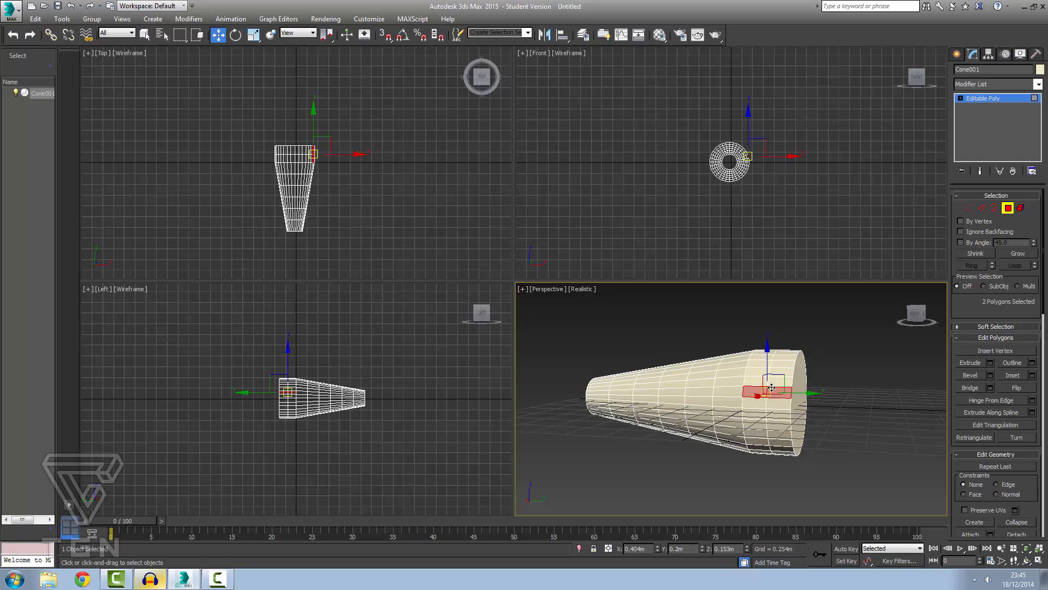
# Switch to Edge level and select single edges on the cone's side near the wide end, one after another
pyautogui.scroll(3, 770, 394)
pyautogui.keyDown('alt'); pyautogui.moveTo(850, 416); pyautogui.dragTo(872, 418, button='middle'); pyautogui.keyUp('alt')
pyautogui.scroll(-3, 642, 416)
pyautogui.scroll(-3, 641, 416)
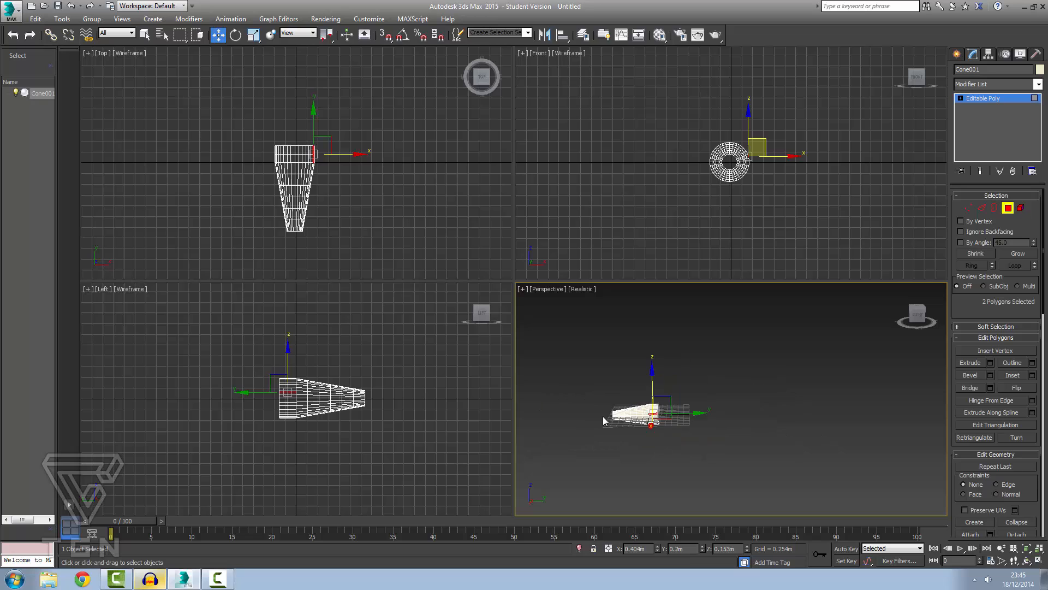
pyautogui.scroll(6, 620, 418)
pyautogui.keyDown('alt'); pyautogui.moveTo(659, 435); pyautogui.dragTo(628, 421, button='middle'); pyautogui.keyUp('alt')
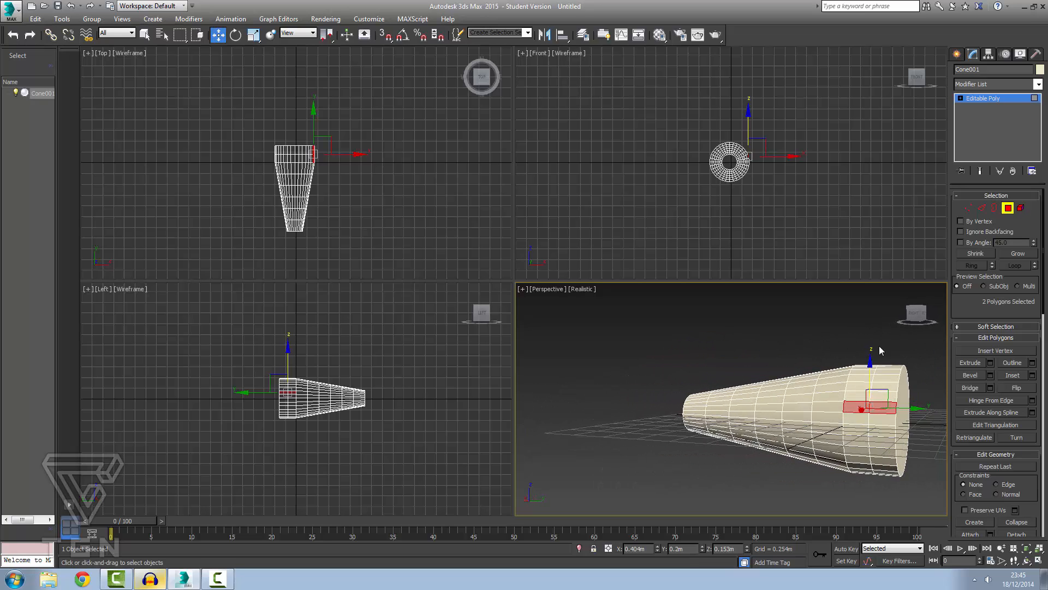
pyautogui.click(981, 208)
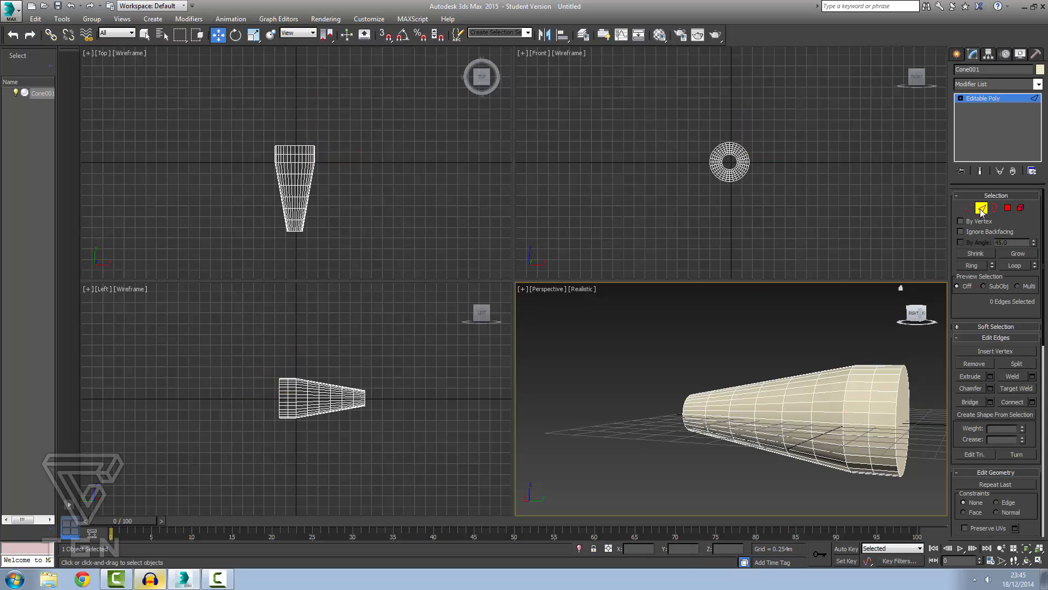
pyautogui.click(821, 400)
pyautogui.hotkey('ctrl', 'a')
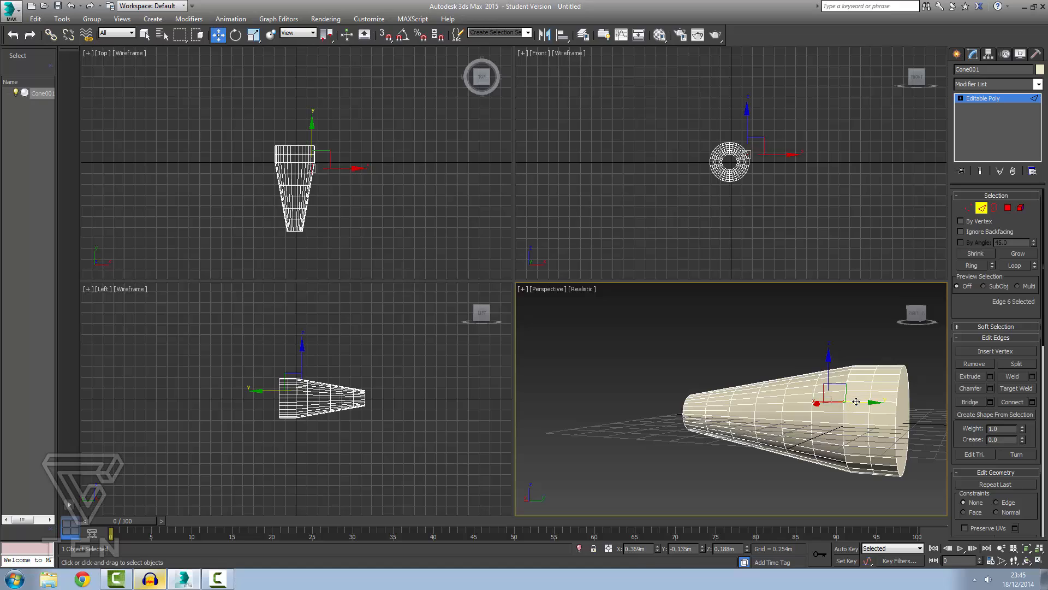
# Switch the cone's sub-object selection to Vertex level
pyautogui.scroll(2, 704, 431)
pyautogui.scroll(-5, 930, 397)
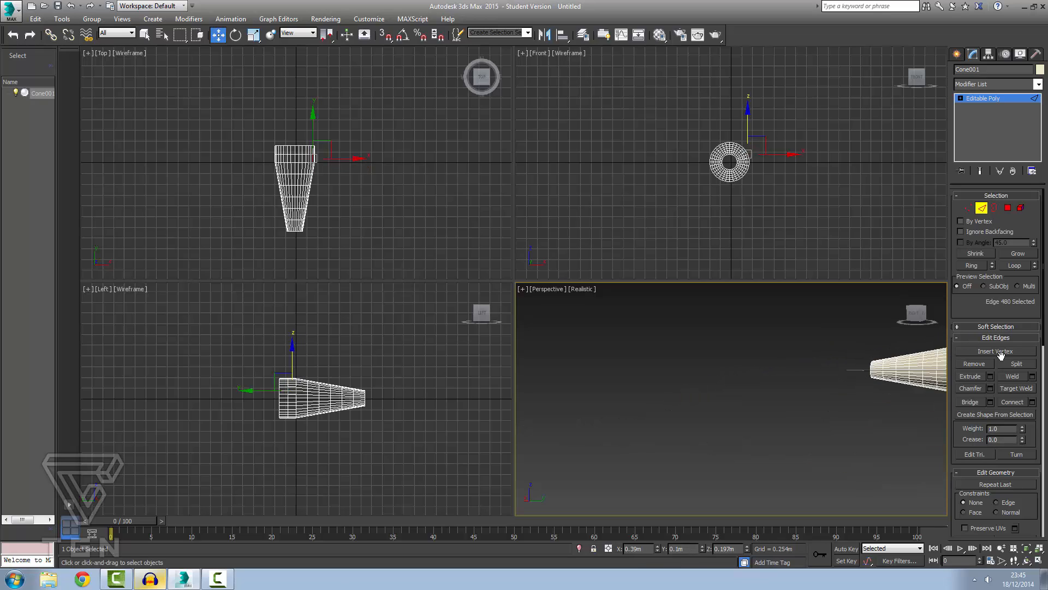
pyautogui.scroll(2, 918, 399)
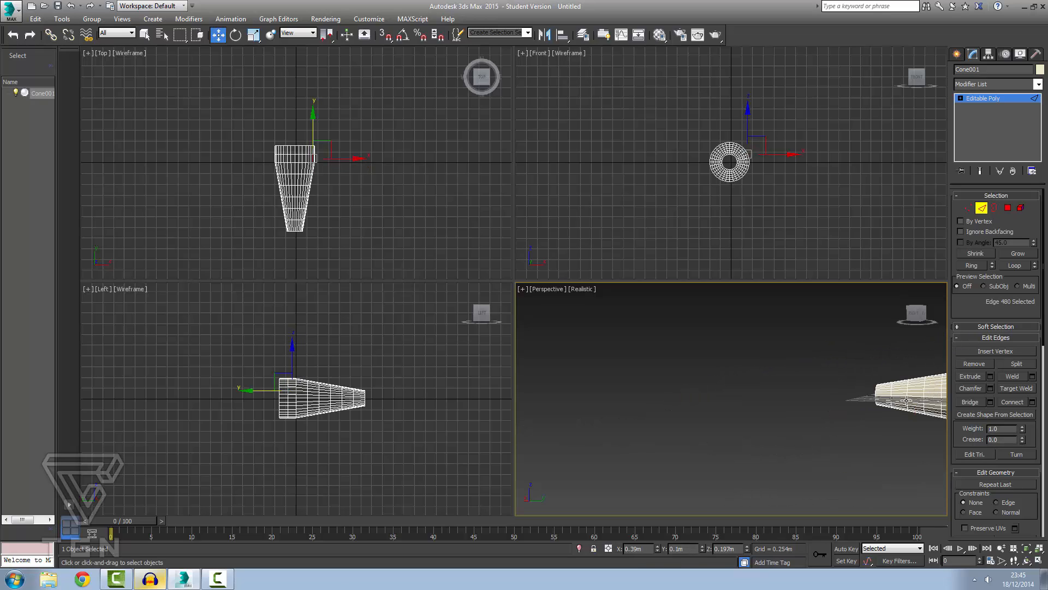
pyautogui.keyDown('alt'); pyautogui.moveTo(906, 402); pyautogui.dragTo(921, 401, button='middle'); pyautogui.keyUp('alt')
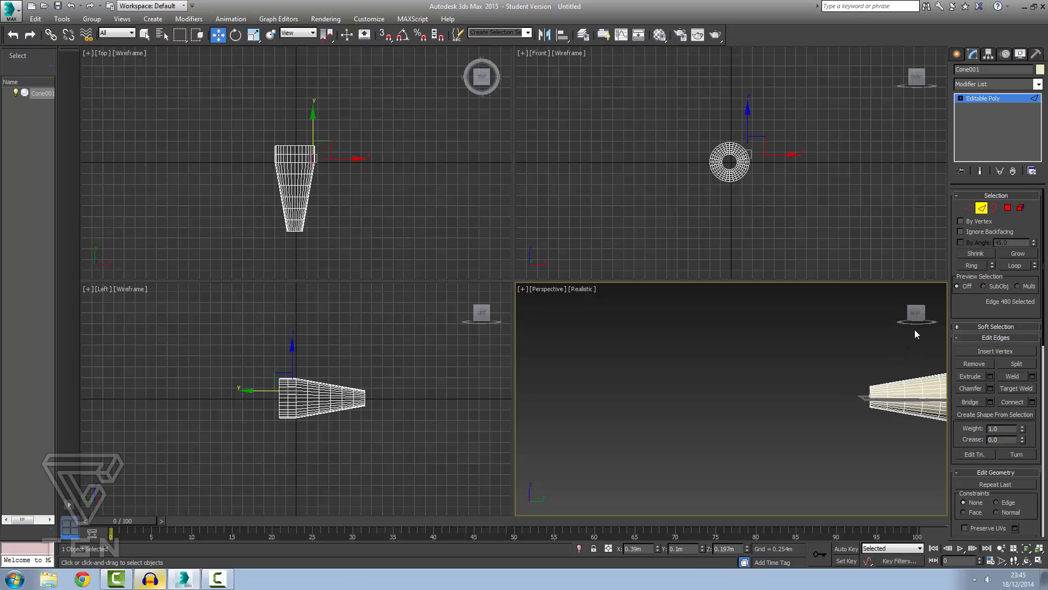
pyautogui.keyDown('alt'); pyautogui.moveTo(916, 334); pyautogui.dragTo(935, 295, button='middle'); pyautogui.keyUp('alt')
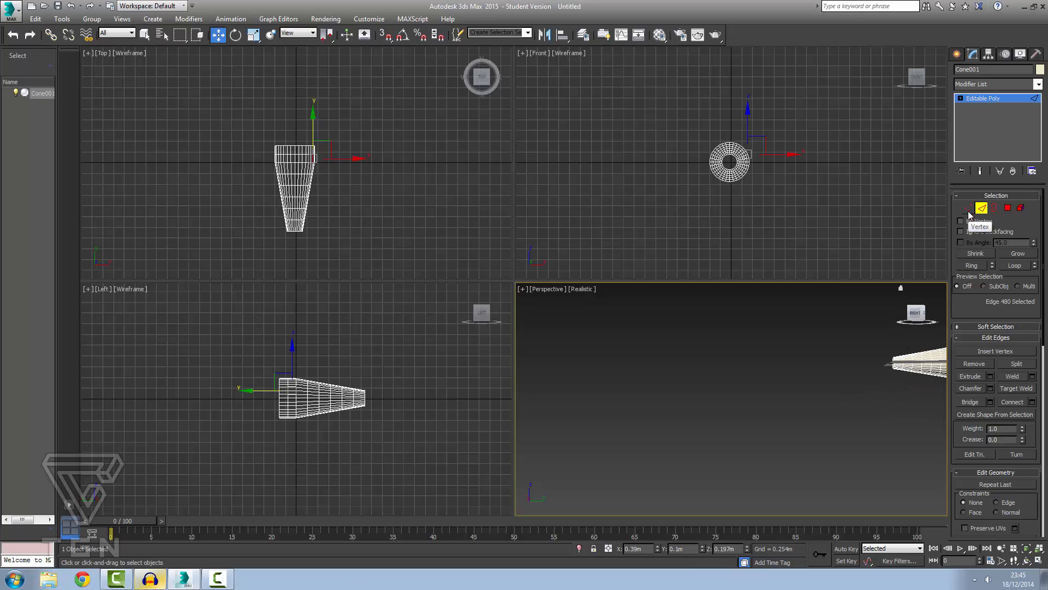
pyautogui.click(968, 208)
# Select three neighbouring vertices on the rim of the cone's narrow end in the Perspective viewport
pyautogui.keyDown('alt'); pyautogui.moveTo(846, 372); pyautogui.dragTo(919, 363, button='middle'); pyautogui.keyUp('alt')
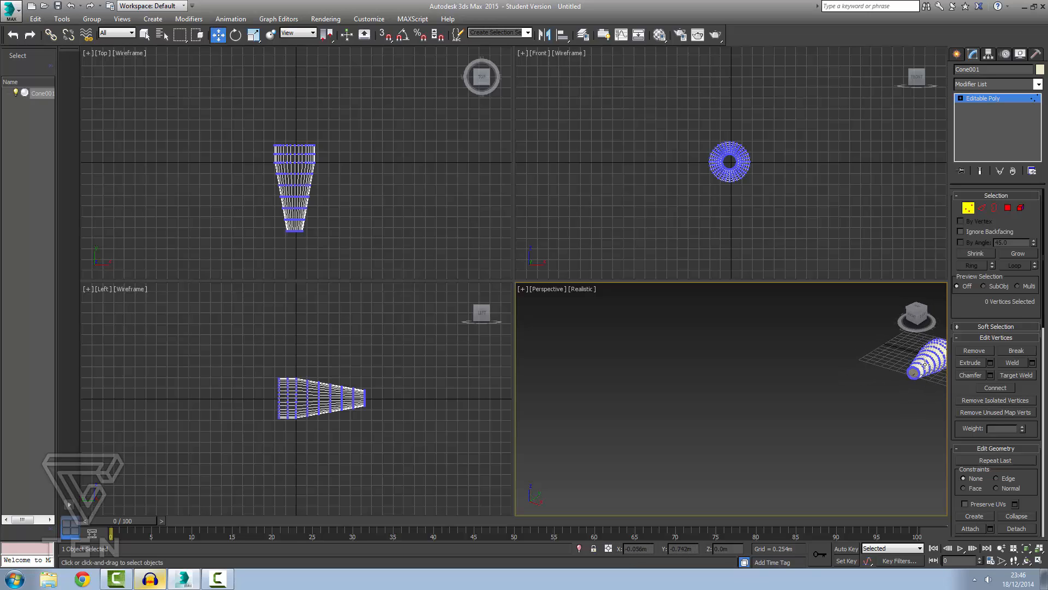
pyautogui.scroll(6, 887, 442)
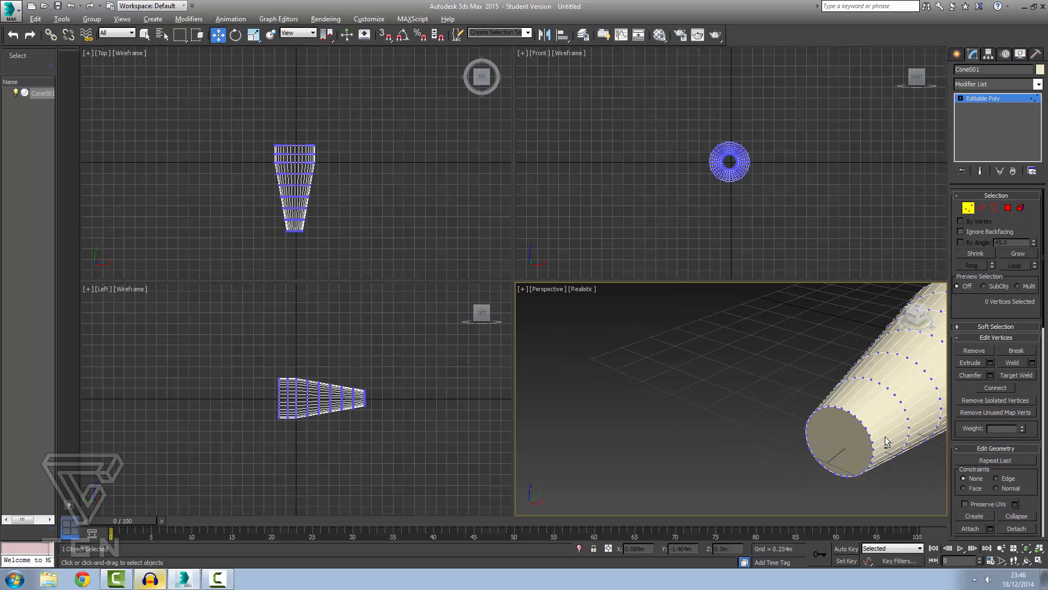
pyautogui.keyDown('alt'); pyautogui.moveTo(887, 442); pyautogui.dragTo(838, 425, button='middle'); pyautogui.keyUp('alt')
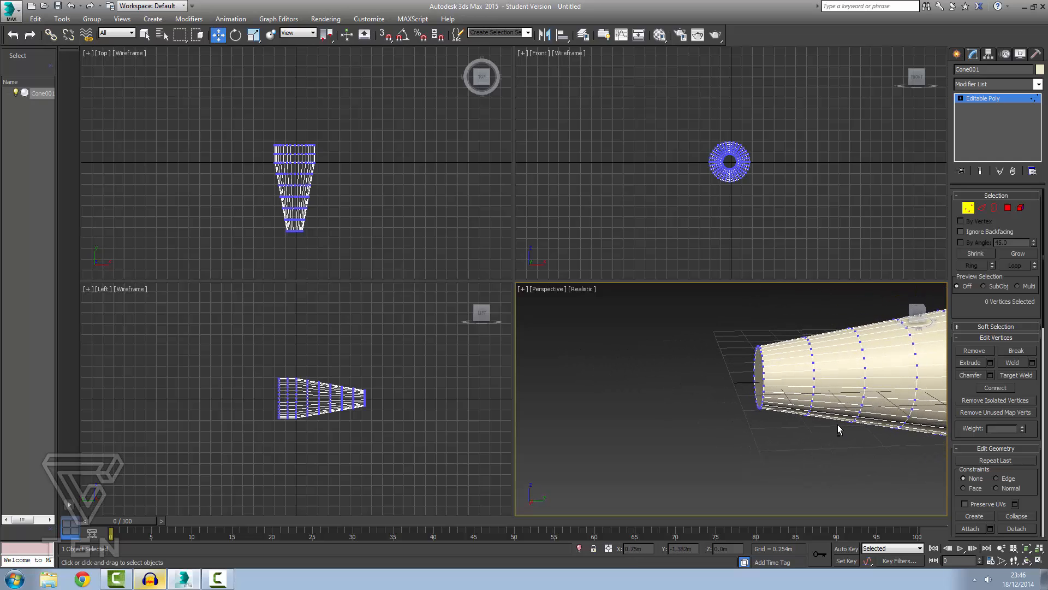
pyautogui.scroll(4, 800, 386)
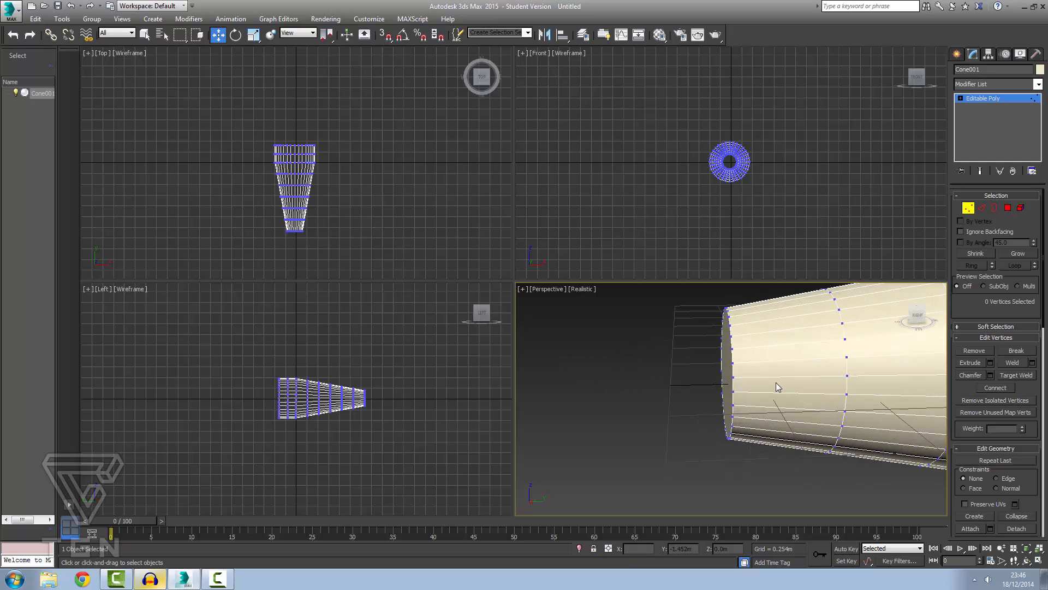
pyautogui.click(733, 377)
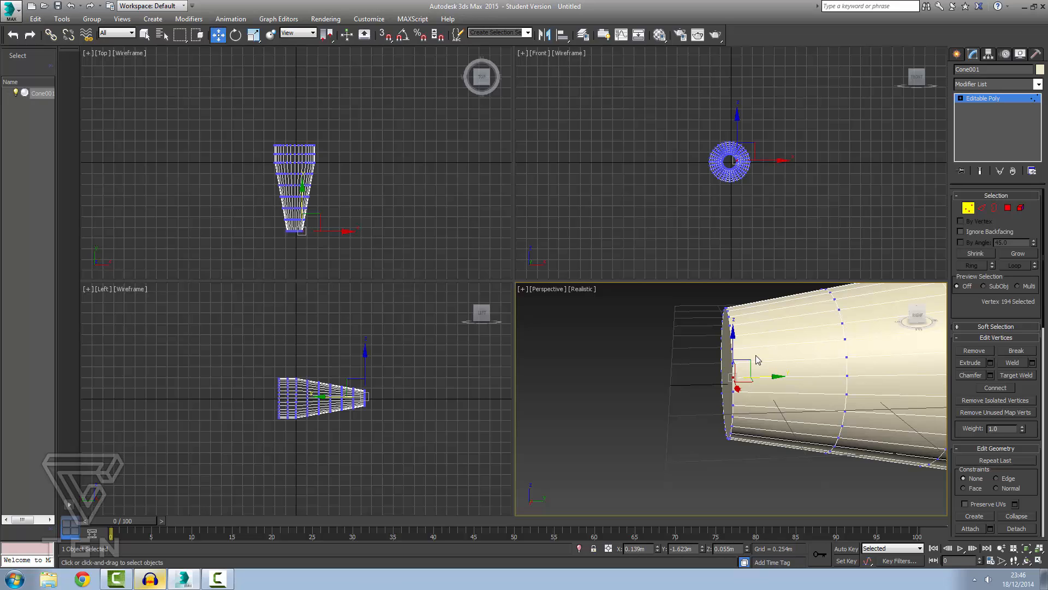
pyautogui.keyDown('ctrl'); pyautogui.click(731, 390); pyautogui.keyUp('ctrl')
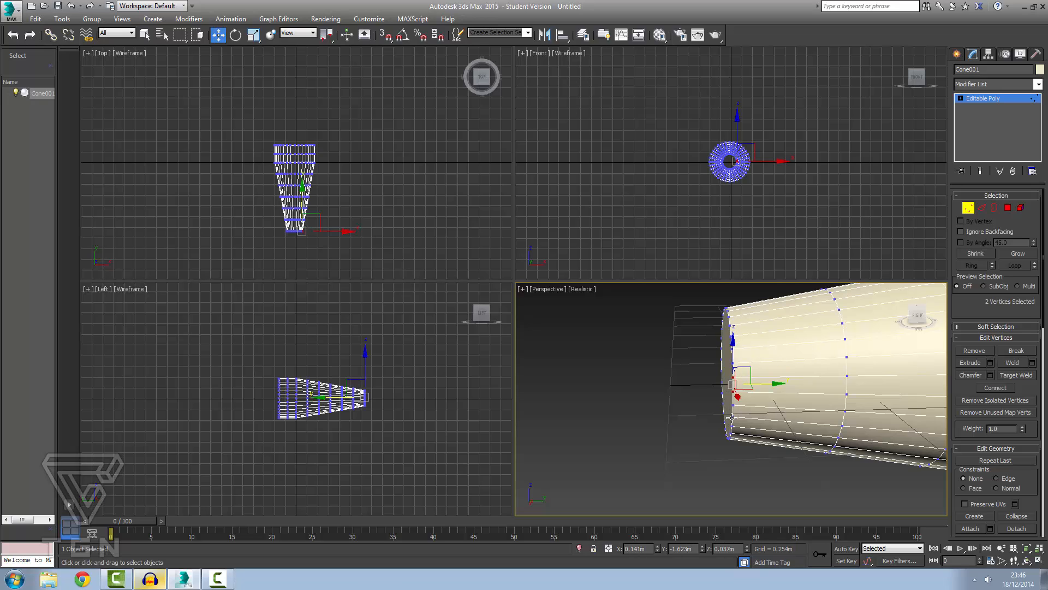
pyautogui.keyDown('ctrl'); pyautogui.click(733, 407); pyautogui.keyUp('ctrl')
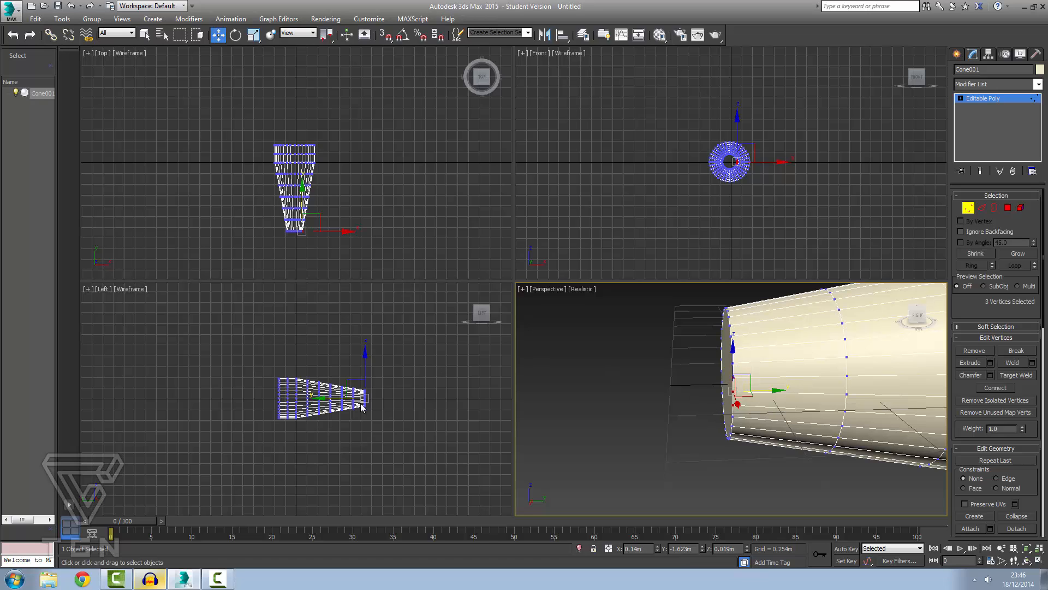
# Region-select all rim vertices of the cone's narrow end in the Left viewport
pyautogui.scroll(8, 361, 407)
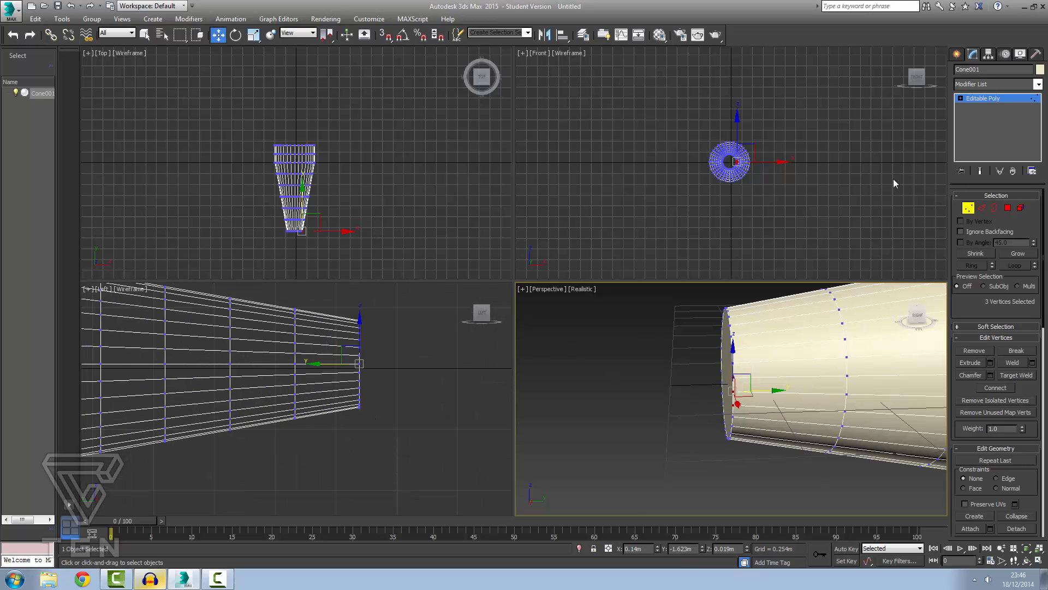
pyautogui.moveTo(397, 295); pyautogui.dragTo(347, 433)
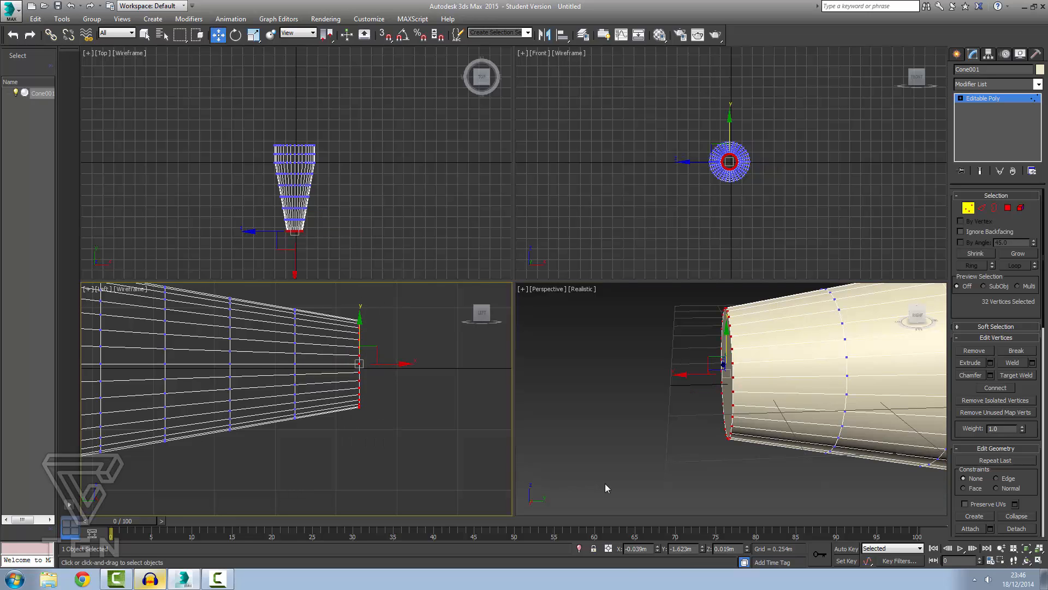
# Try scaling the rim vertices of the cone's narrow end along single axes in the Perspective viewport
pyautogui.keyDown('alt'); pyautogui.moveTo(552, 414); pyautogui.dragTo(575, 412, button='middle'); pyautogui.keyUp('alt')
pyautogui.rightClick(748, 358)
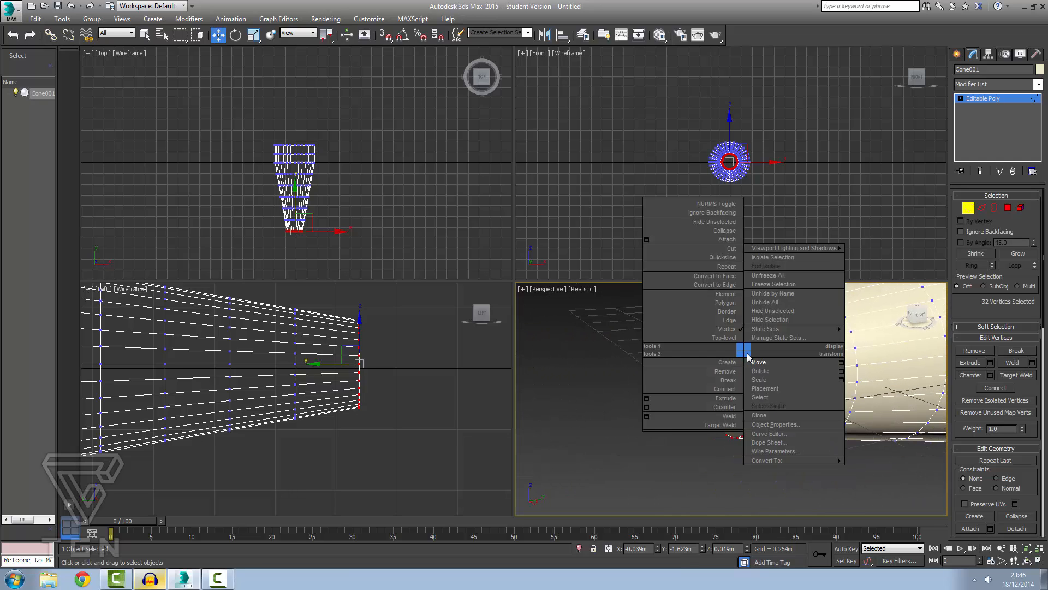
pyautogui.click(793, 379)
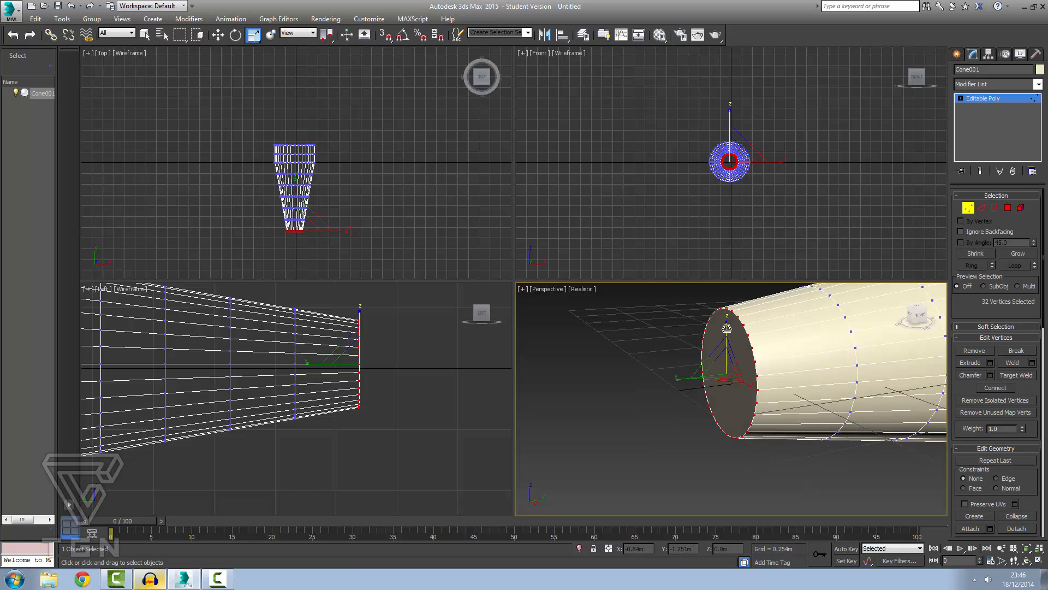
pyautogui.moveTo(727, 325)
pyautogui.mouseDown()
pyautogui.moveTo(727, 344)
pyautogui.moveTo(728, 325)
pyautogui.moveTo(728, 335)
pyautogui.mouseUp()
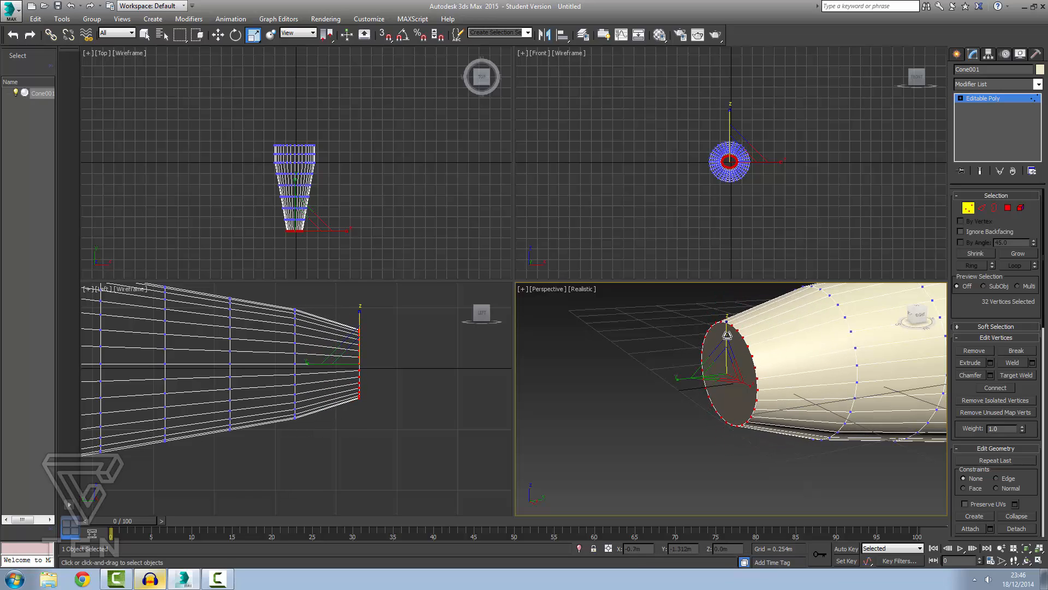
pyautogui.moveTo(752, 382); pyautogui.dragTo(729, 382)
# Turn on Expert mode and try scaling the rim vertices of the narrow end along several axes at once
pyautogui.hotkey('ctrl', 'x')
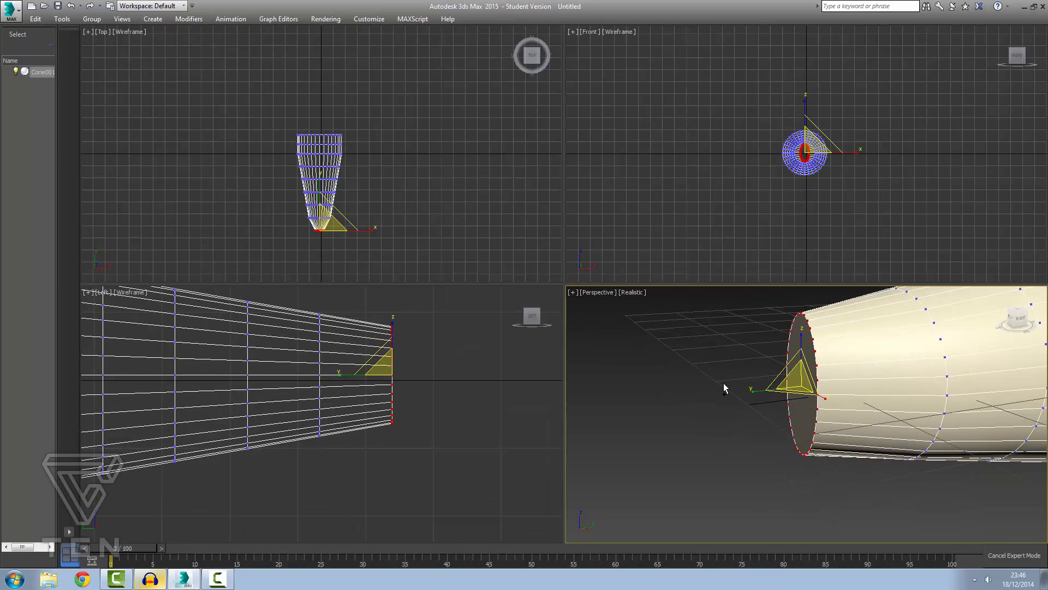
pyautogui.moveTo(789, 406); pyautogui.dragTo(777, 394)
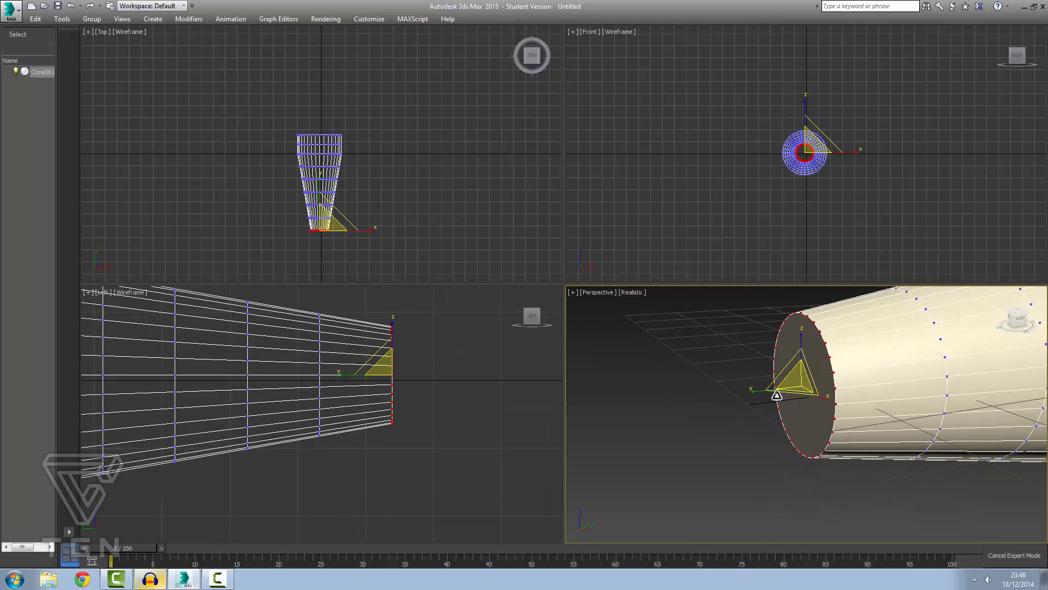
pyautogui.press('x')
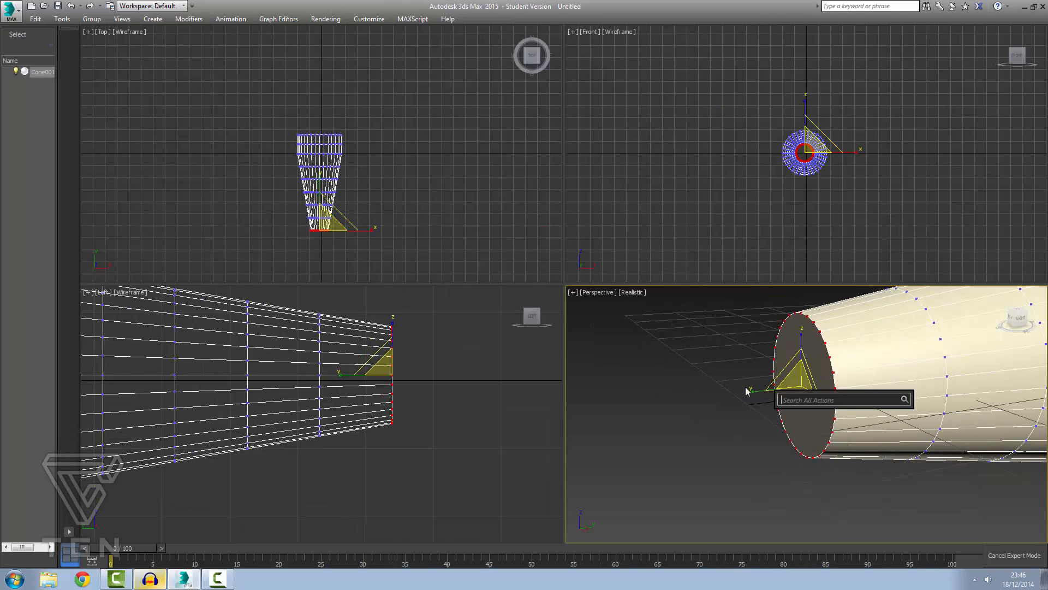
pyautogui.press('Escape')
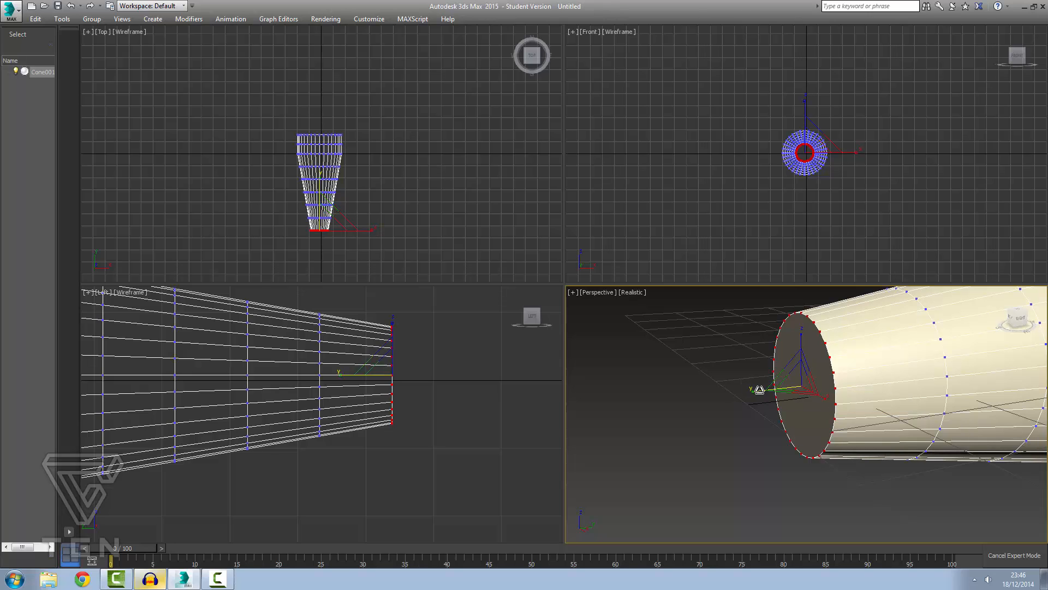
pyautogui.scroll(-3, 817, 371)
pyautogui.scroll(3, 837, 373)
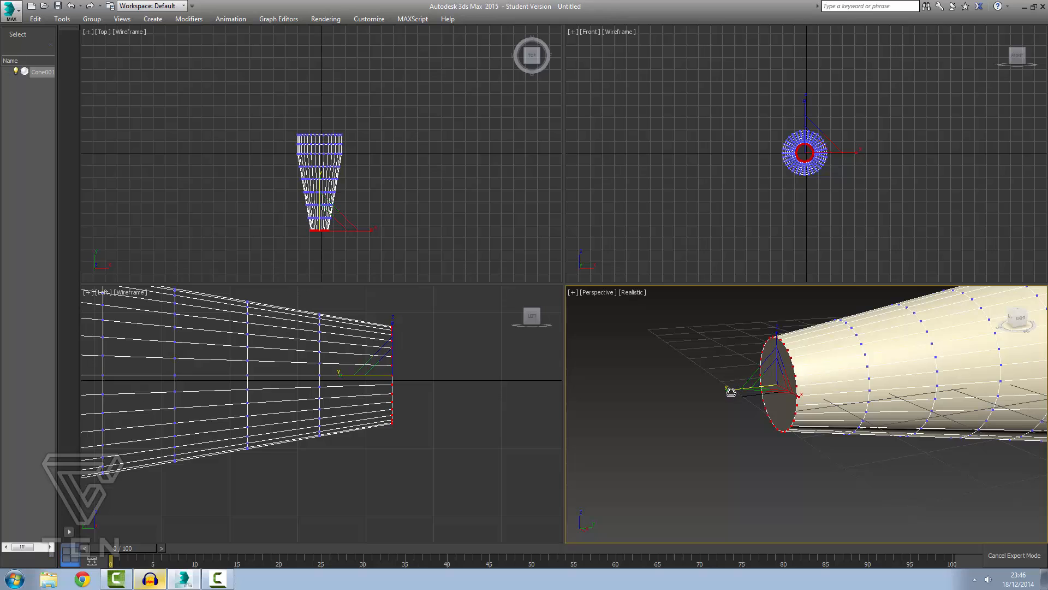
pyautogui.scroll(2, 780, 371)
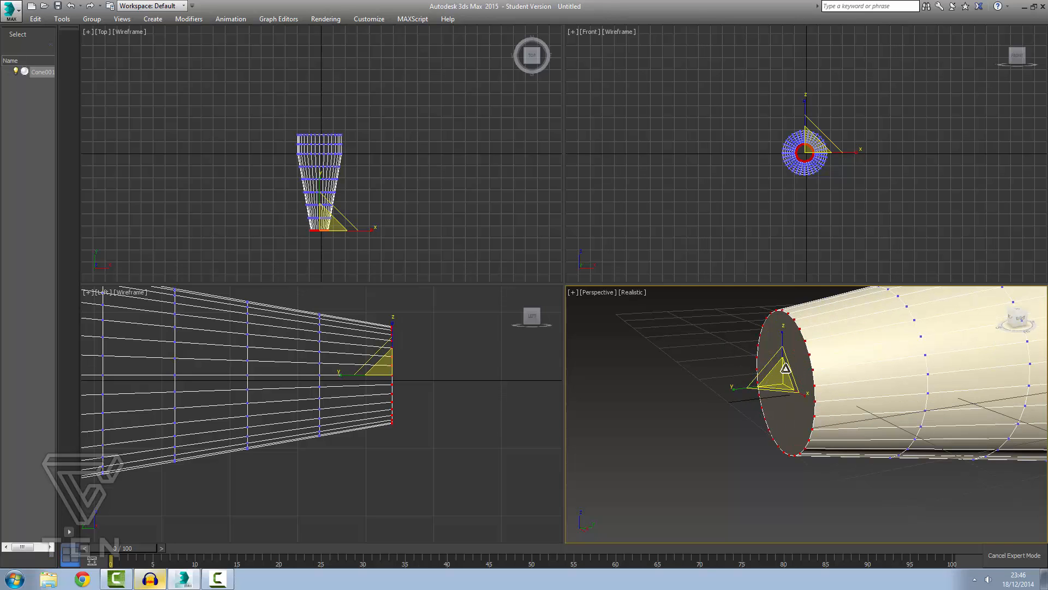
pyautogui.moveTo(779, 371); pyautogui.dragTo(658, 293)
pyautogui.moveTo(770, 401); pyautogui.dragTo(628, 382)
pyautogui.scroll(-5, 633, 404)
pyautogui.scroll(2, 637, 422)
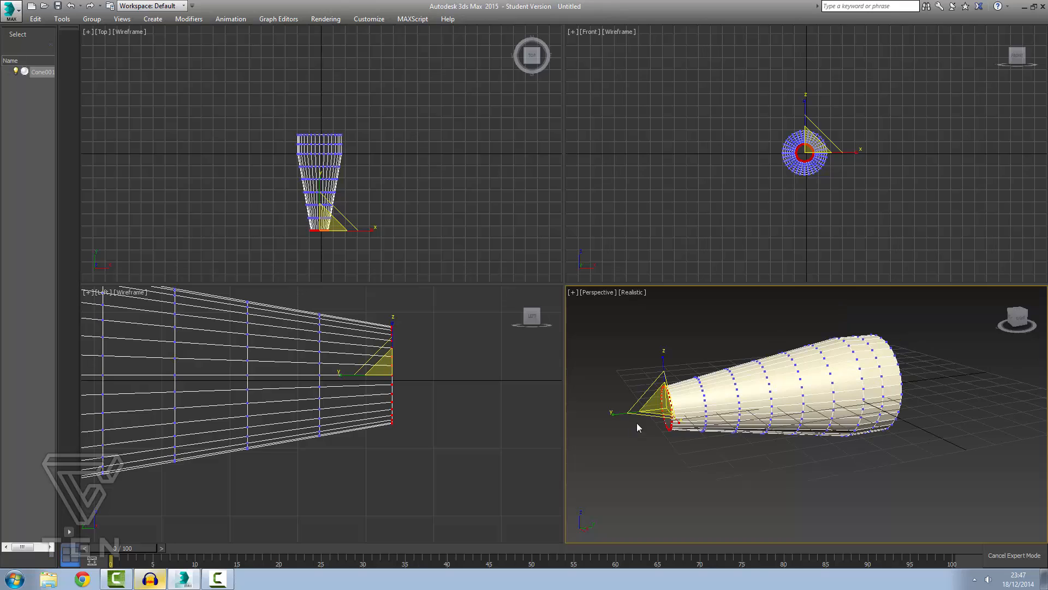
# Deselect the vertices and fit the whole cone in each of the four viewports
pyautogui.click(590, 445)
pyautogui.scroll(3, 643, 421)
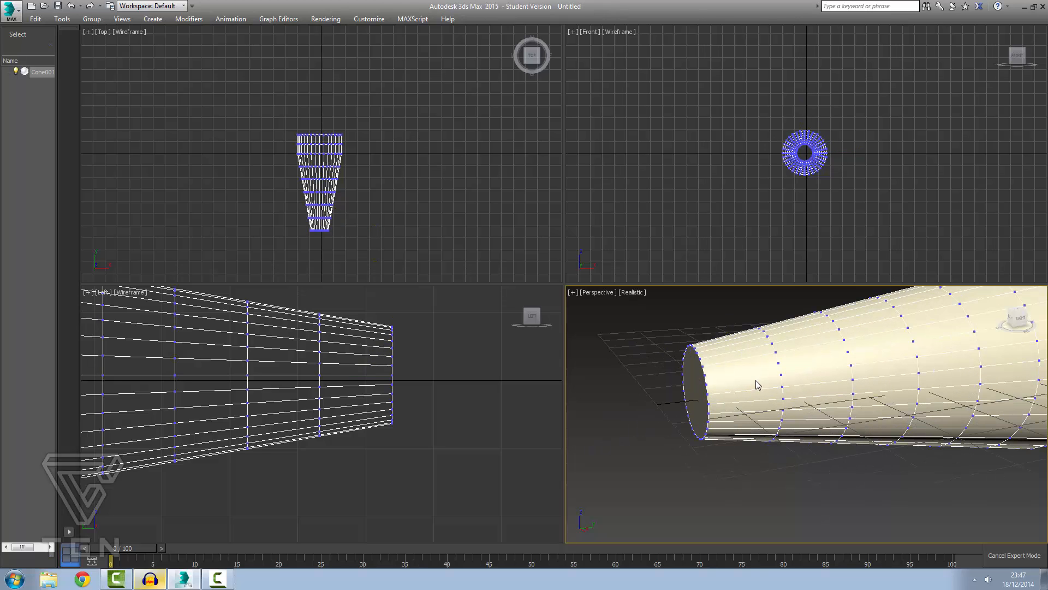
pyautogui.click(621, 224)
pyautogui.press('z')
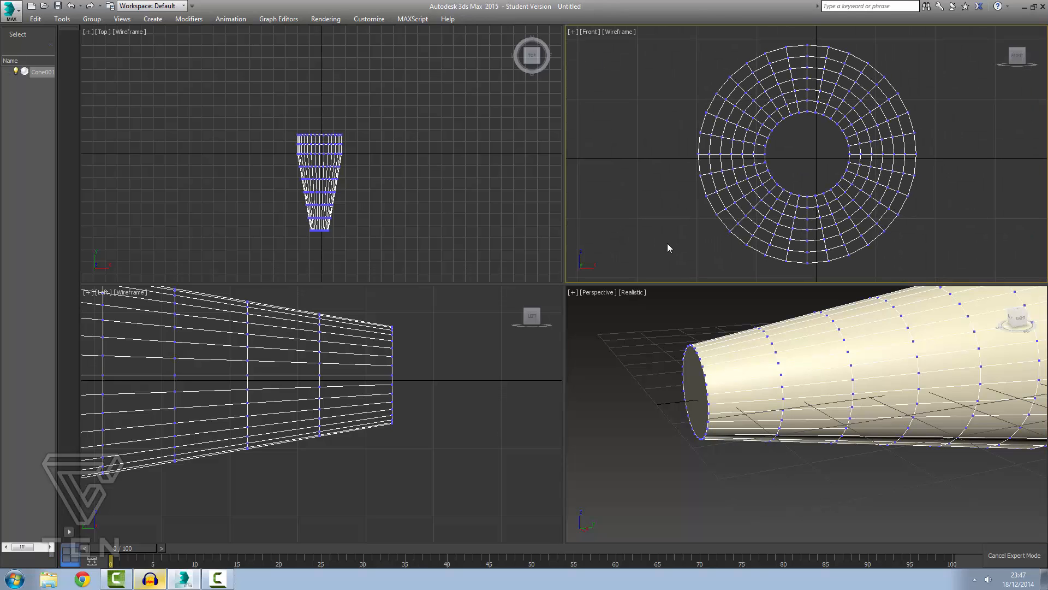
pyautogui.click(656, 359)
pyautogui.press('z')
pyautogui.click(402, 382)
pyautogui.press('z')
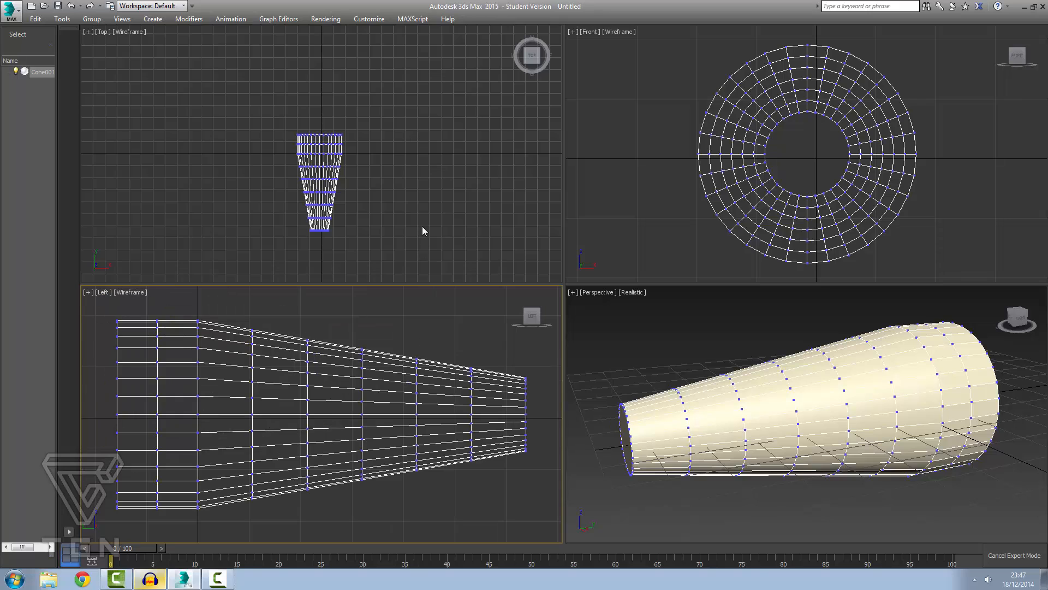
pyautogui.click(426, 240)
pyautogui.press('z')
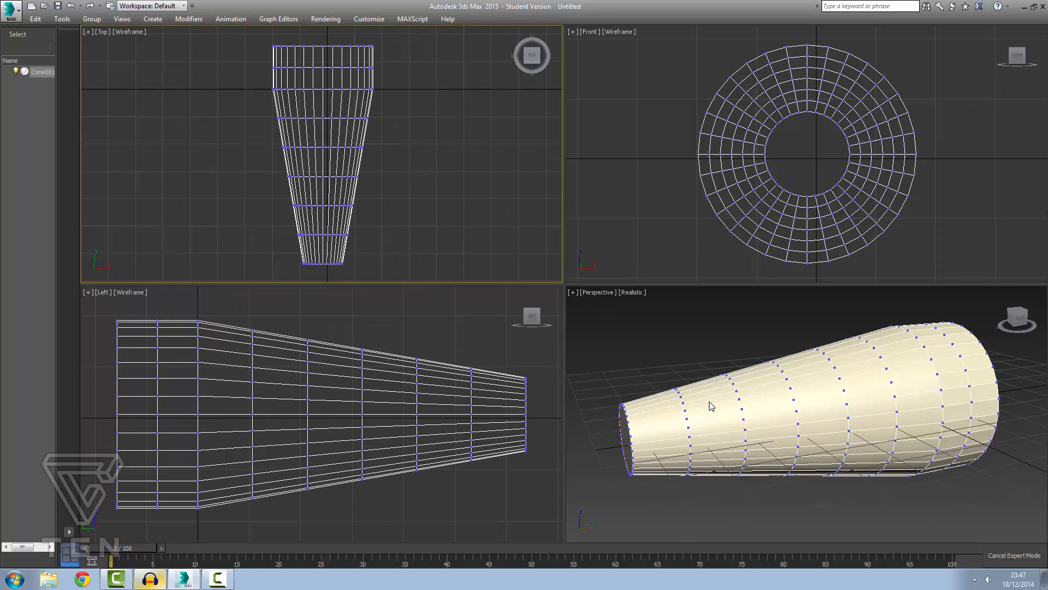
pyautogui.keyDown('alt'); pyautogui.moveTo(711, 406); pyautogui.dragTo(686, 426, button='middle'); pyautogui.keyUp('alt')
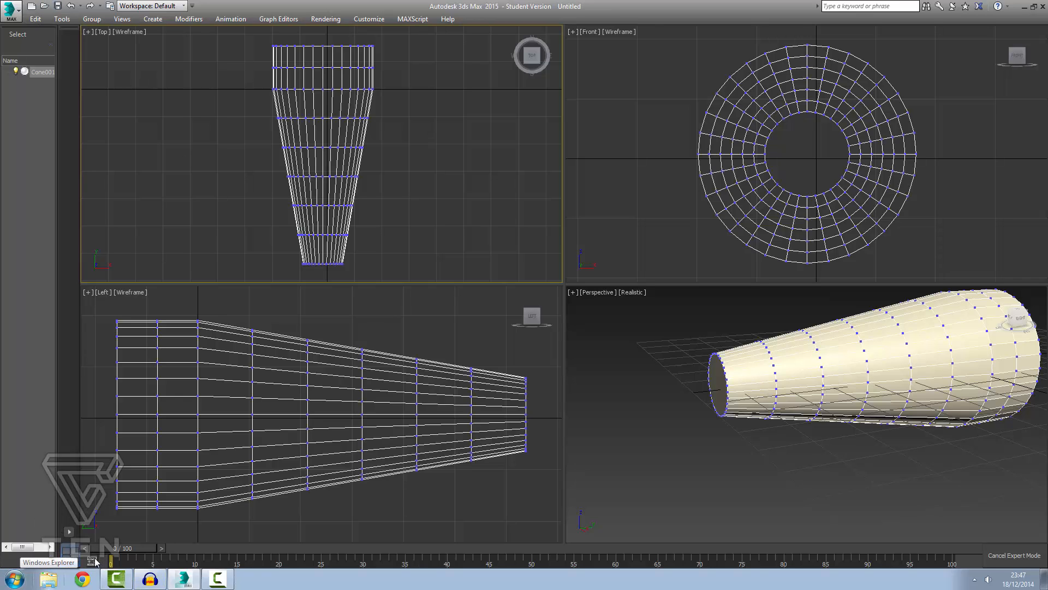
pyautogui.moveTo(21, 546); pyautogui.dragTo(22, 543)
pyautogui.doubleClick(33, 72)
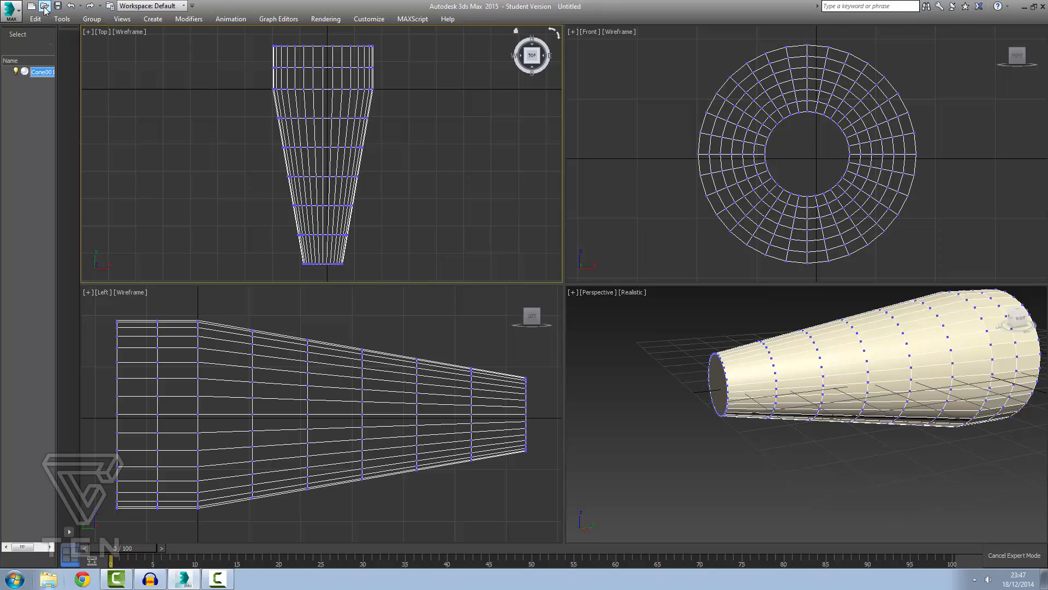
pyautogui.click(178, 578)
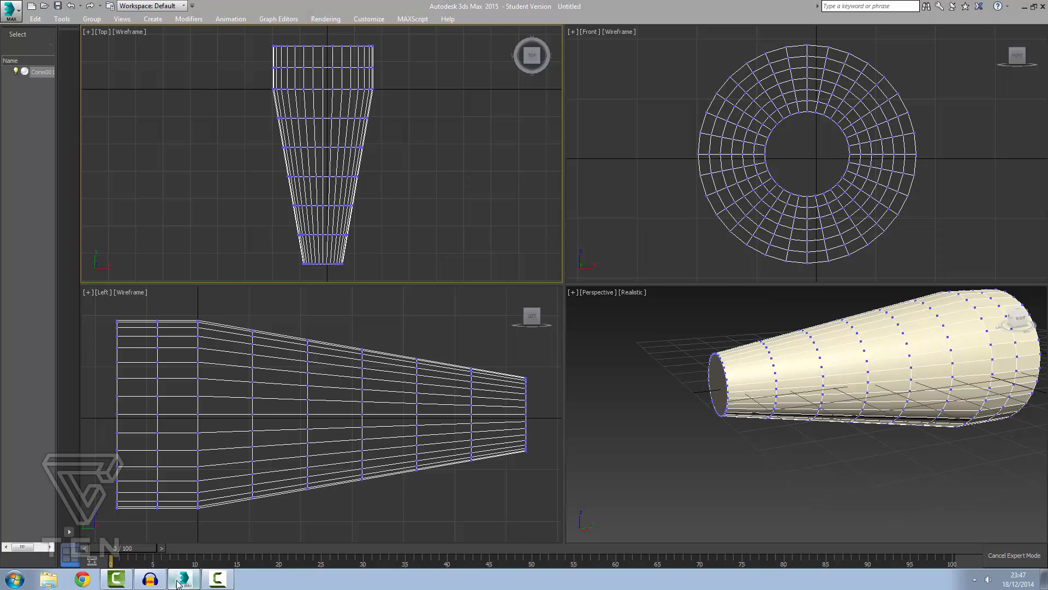
pyautogui.click(182, 579)
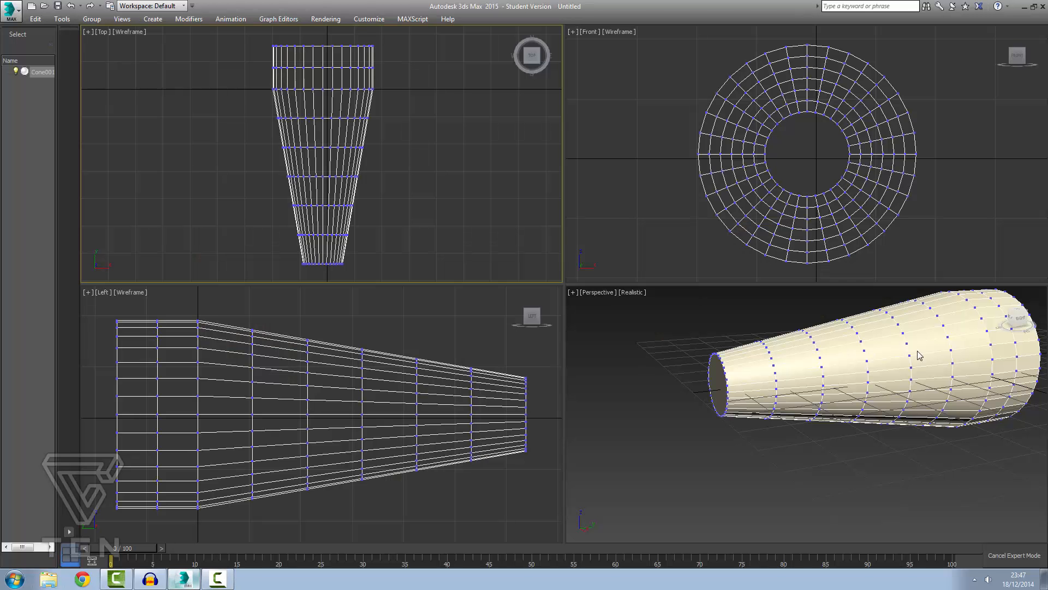
# Leave Expert mode and region-select all rim vertices of the cone's narrow end in the Left viewport
pyautogui.click(1002, 556)
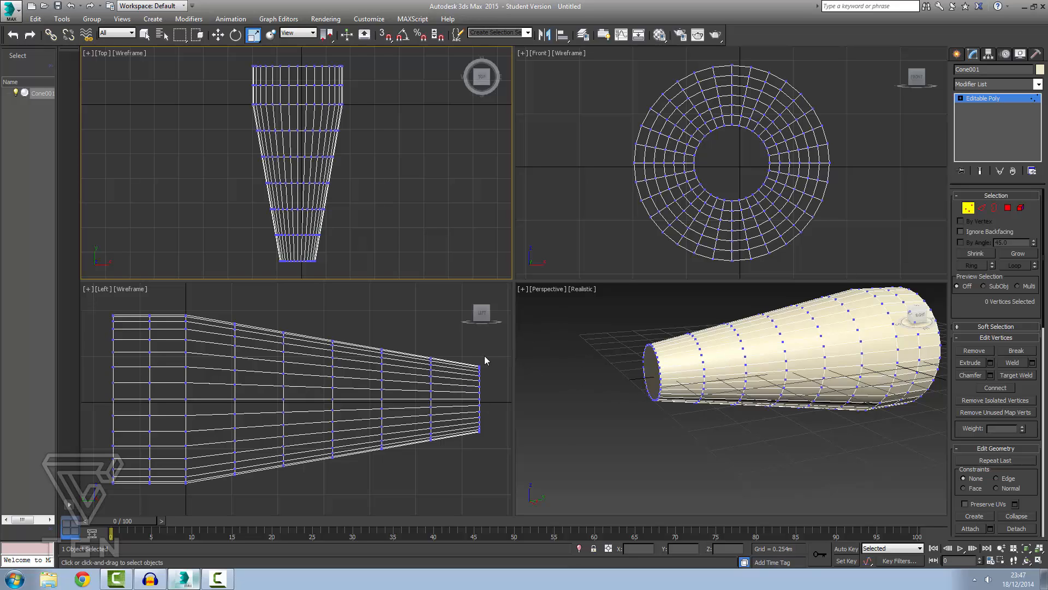
pyautogui.moveTo(497, 343); pyautogui.dragTo(464, 461)
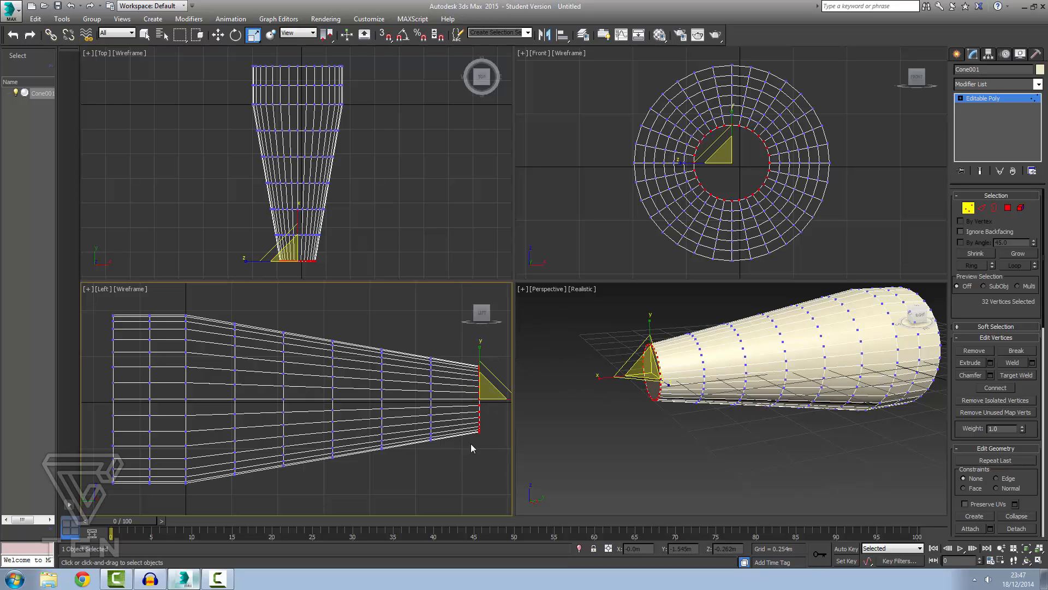
pyautogui.click(650, 390)
pyautogui.rightClick(651, 389)
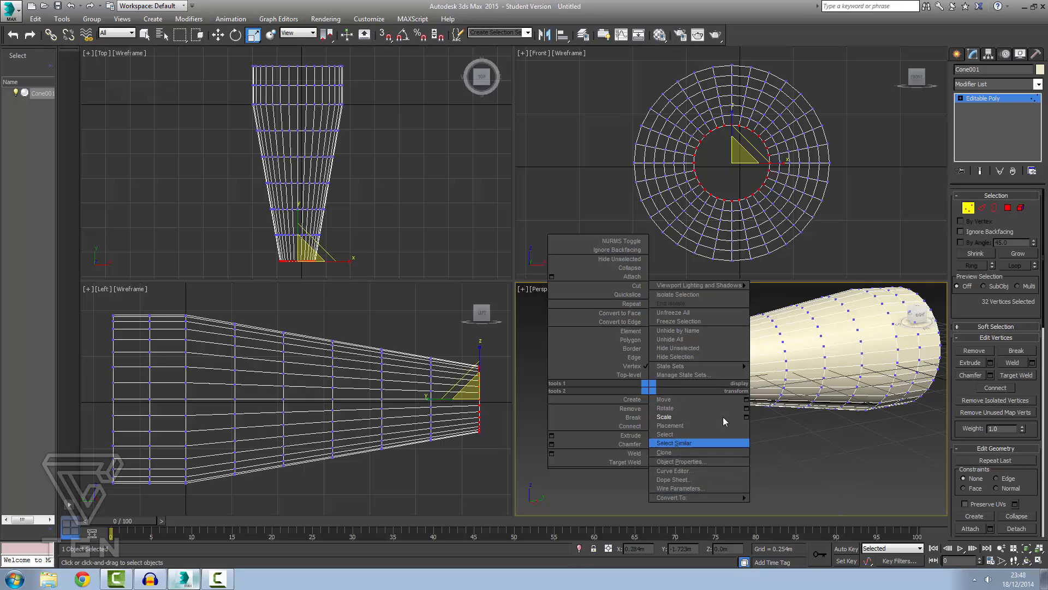
# At Edge level, region-select the edges at the cone's narrow end and shrink the selection to its rim
pyautogui.click(985, 210)
pyautogui.click(983, 208)
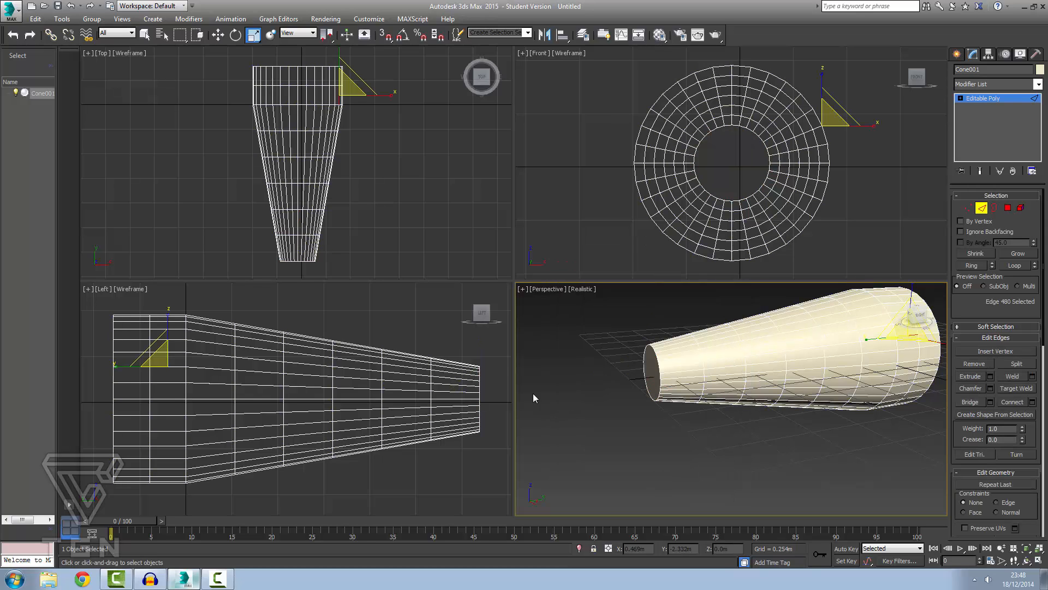
pyautogui.moveTo(500, 346); pyautogui.dragTo(479, 441)
pyautogui.scroll(2, 682, 363)
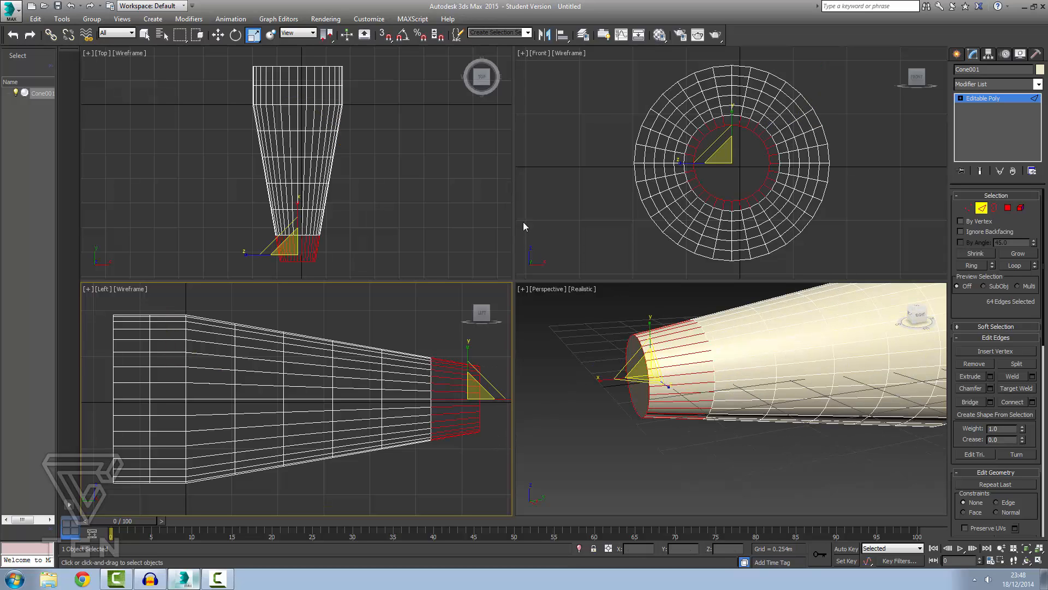
pyautogui.click(984, 254)
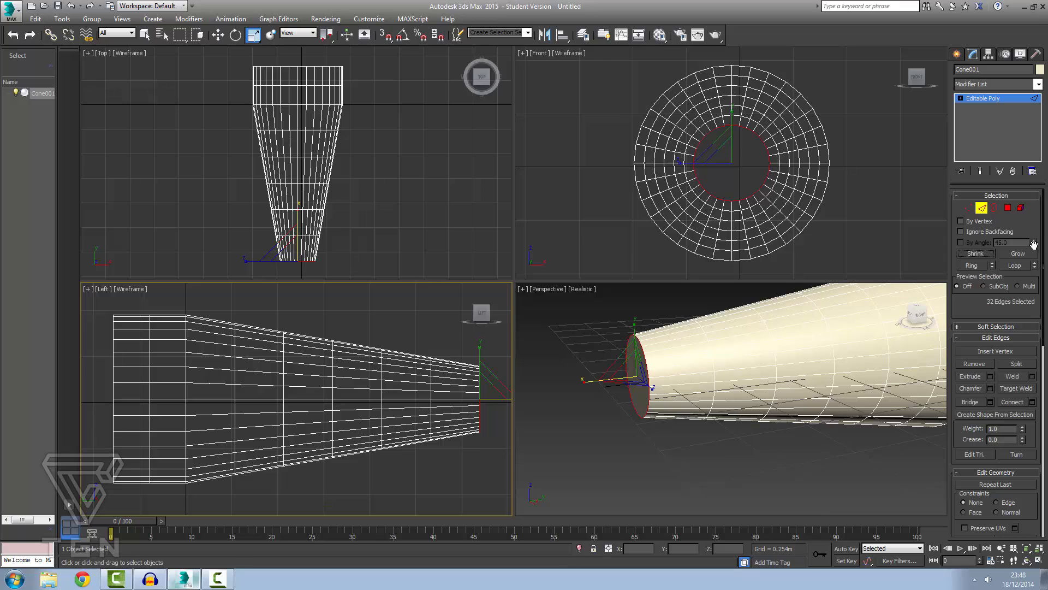
# Grow the rim edge selection twice along the cone and shrink it back to the narrow end's rim
pyautogui.click(1018, 254)
pyautogui.click(1019, 254)
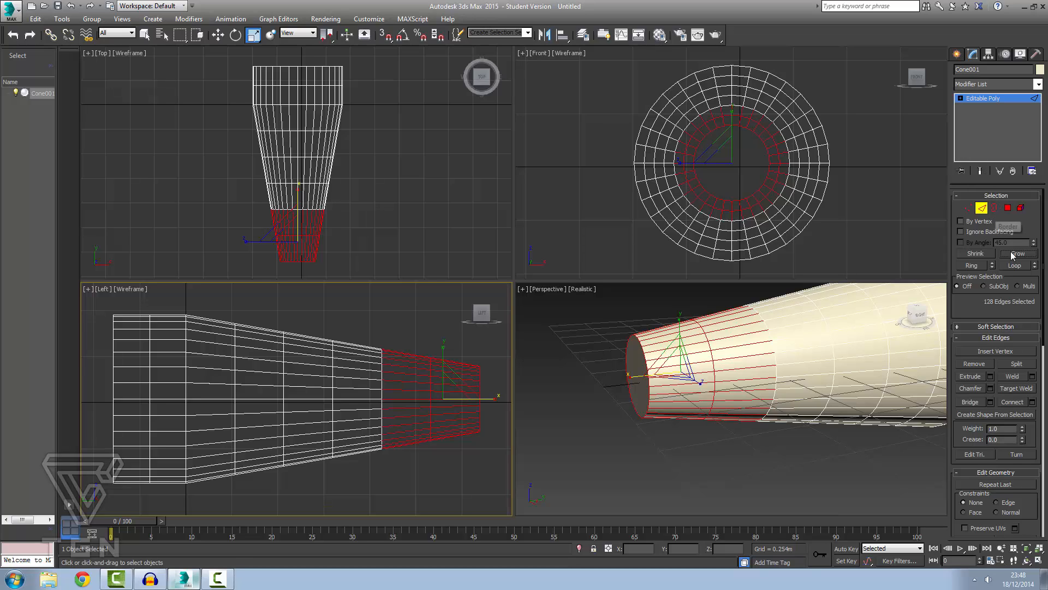
pyautogui.click(976, 254)
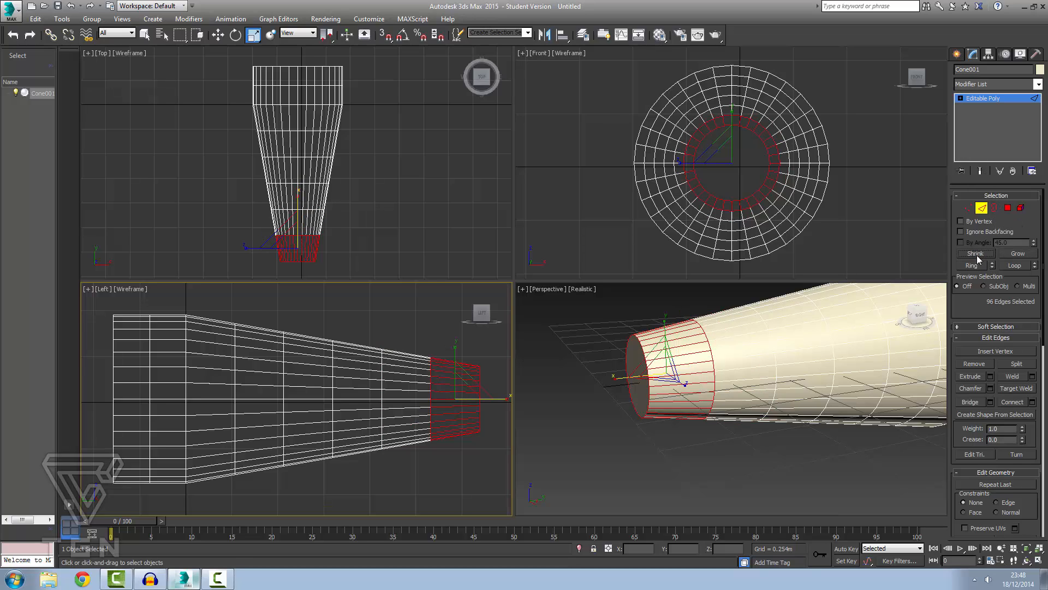
pyautogui.click(977, 254)
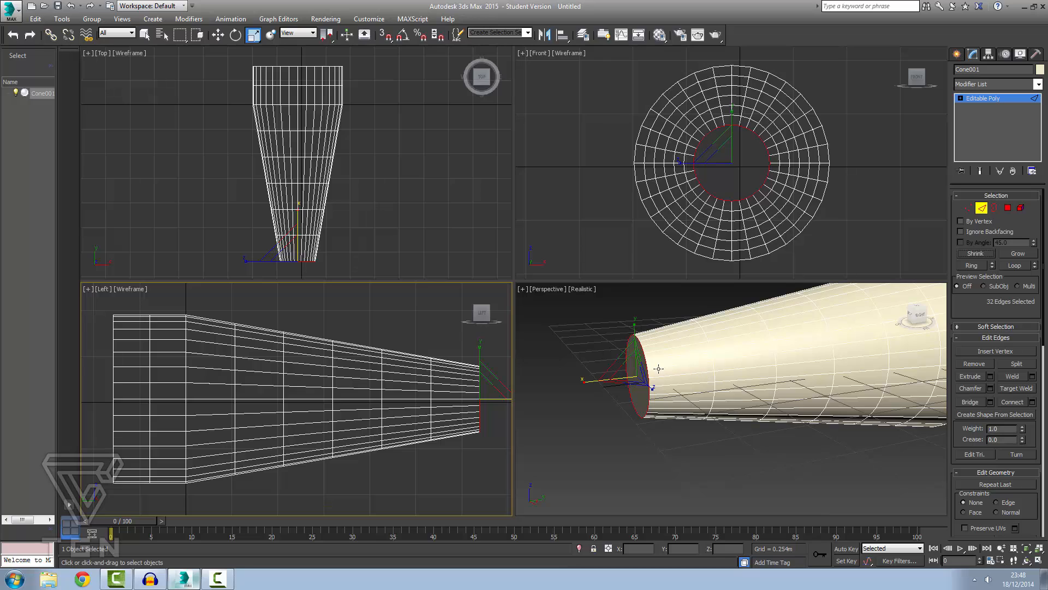
pyautogui.rightClick(632, 398)
pyautogui.rightClick(641, 395)
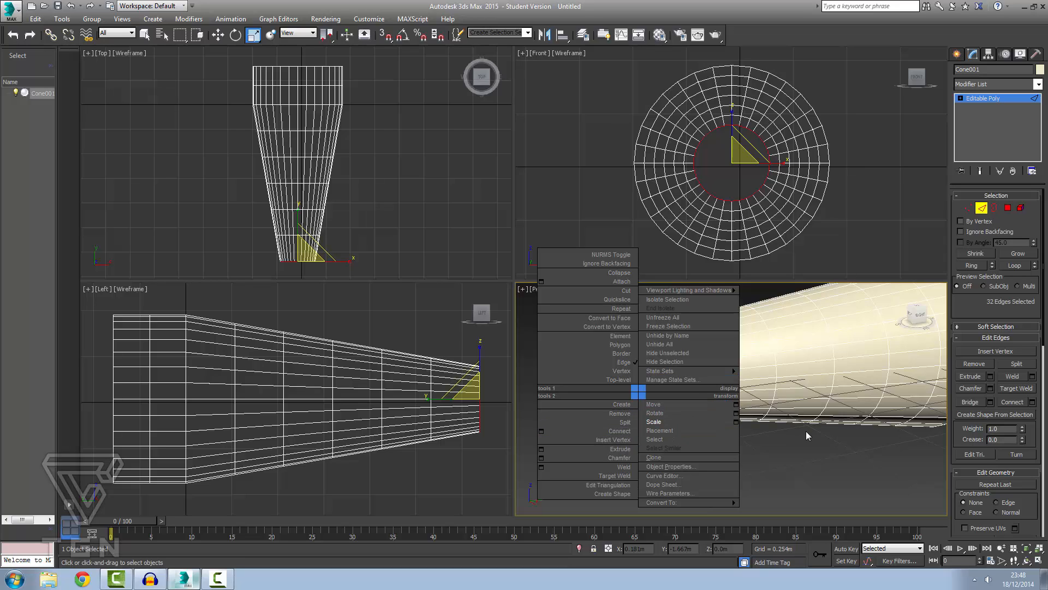
# Switch to Polygon level and select the cap polygon on the cone's narrow end
pyautogui.click(1011, 213)
pyautogui.click(1008, 209)
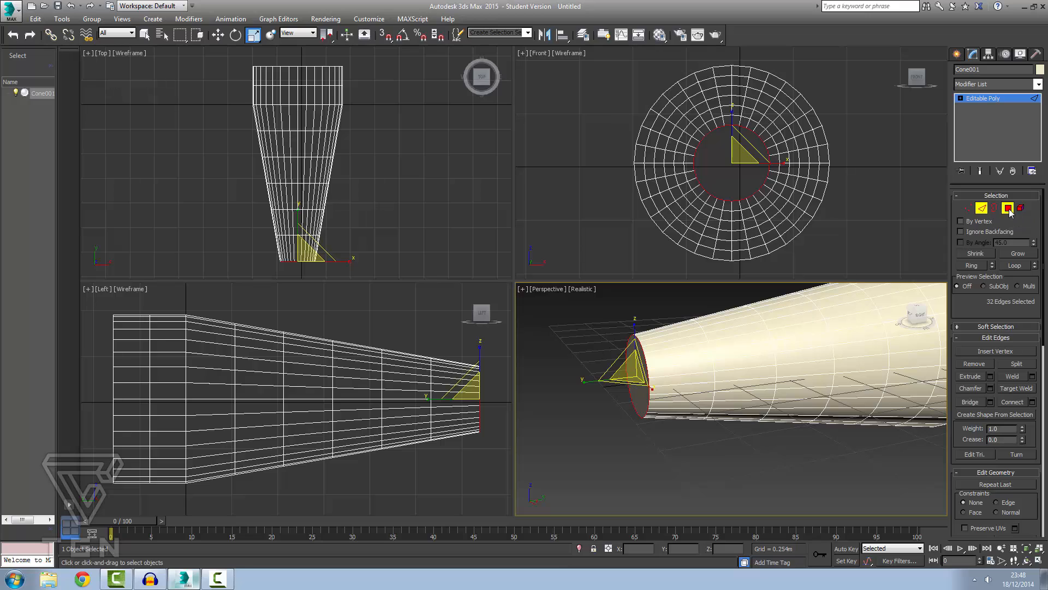
pyautogui.click(638, 378)
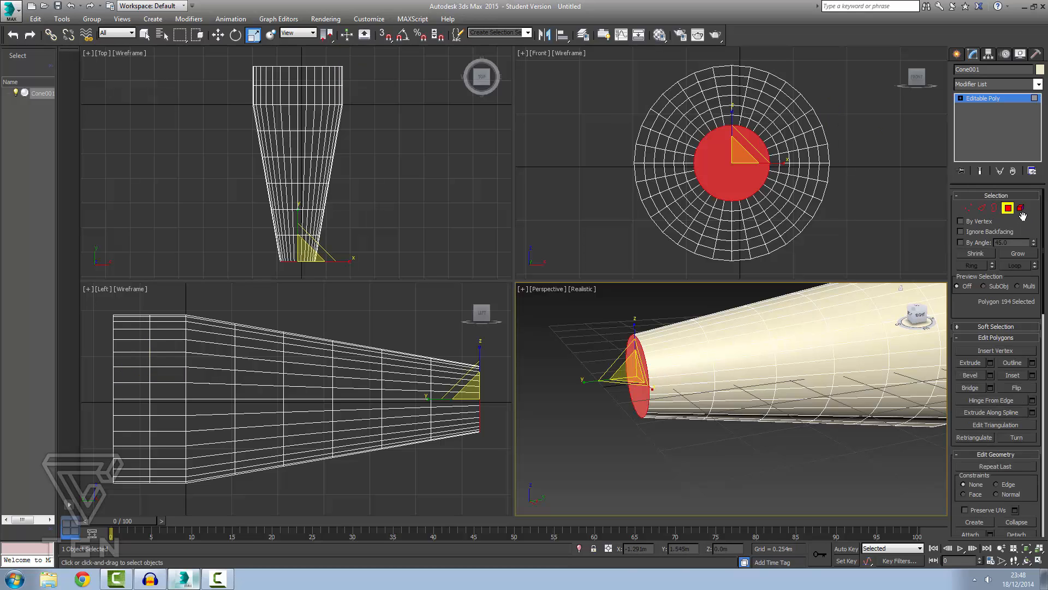
# Try the Placement tool on the narrow end's cap polygon and undo the placement
pyautogui.rightClick(639, 397)
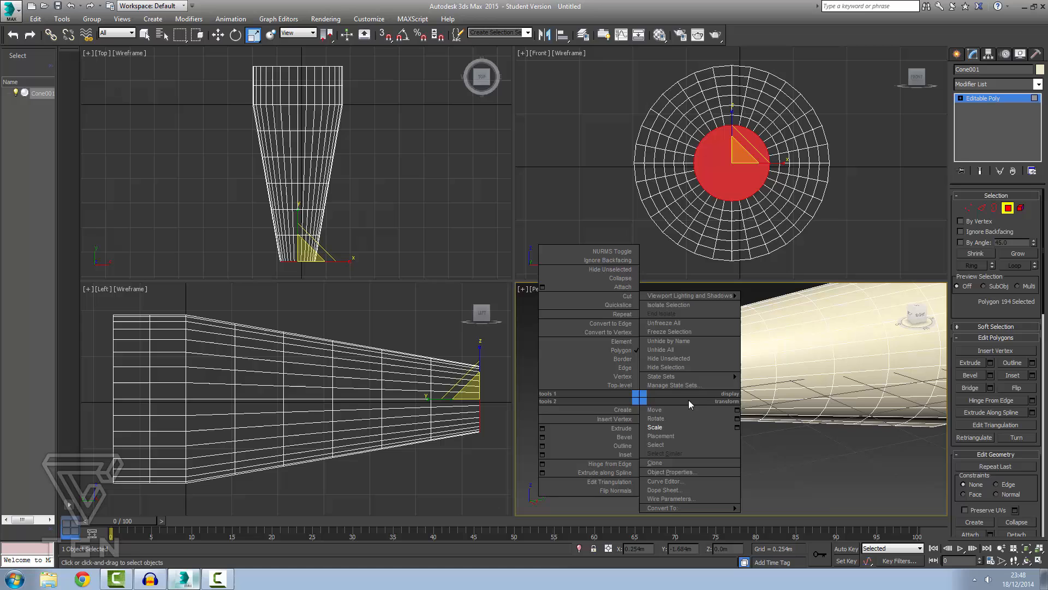
pyautogui.click(701, 435)
pyautogui.moveTo(630, 377)
pyautogui.mouseDown()
pyautogui.moveTo(632, 386)
pyautogui.moveTo(648, 370)
pyautogui.mouseUp()
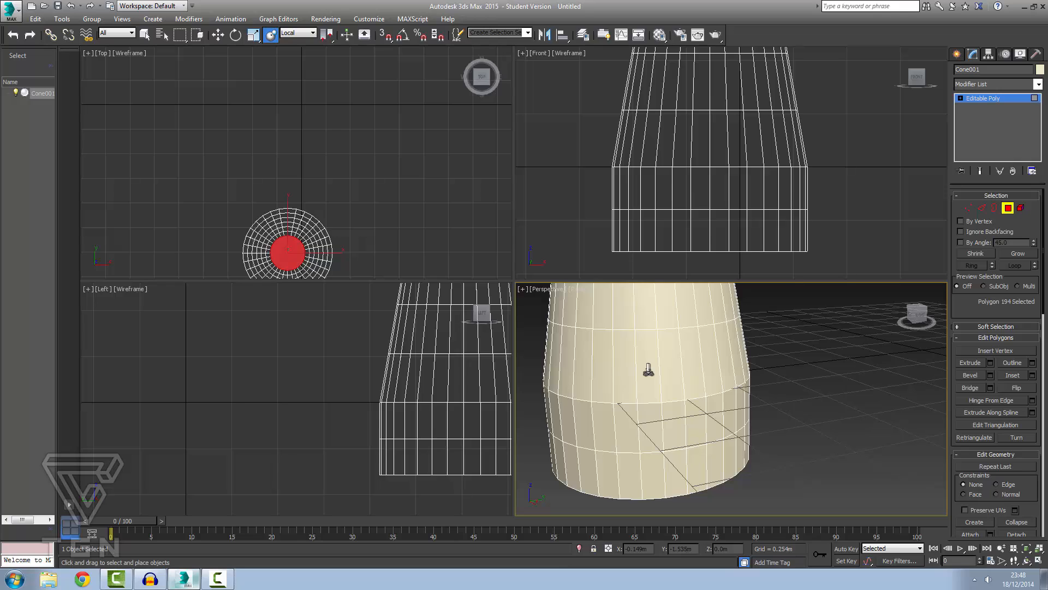
pyautogui.hotkey('ctrl', 'z')
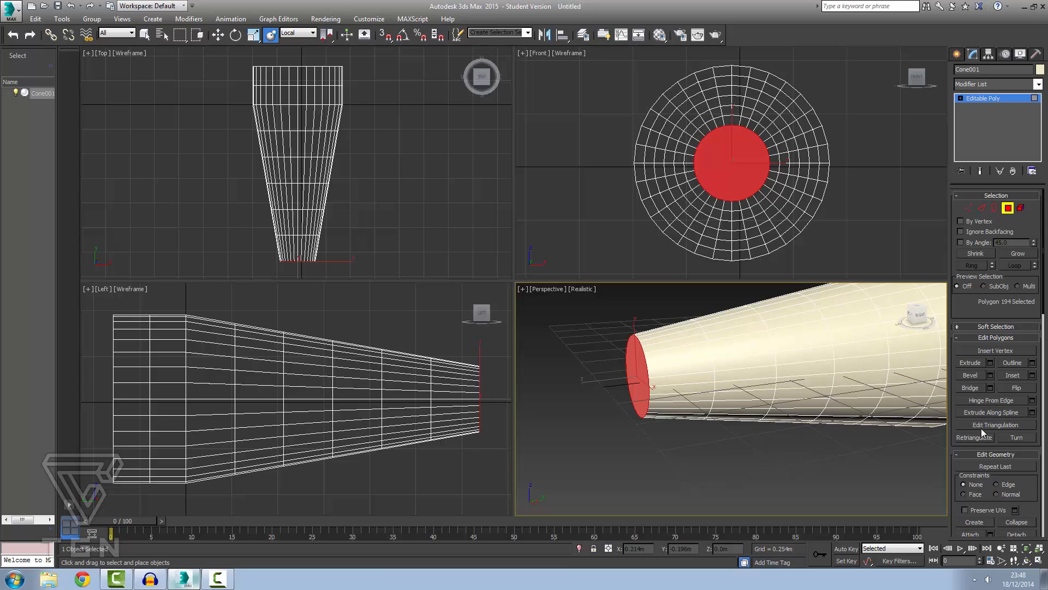
# Try the Turn and Hinge From Edge tools on the cone's polygons and leave Polygon level
pyautogui.click(1017, 438)
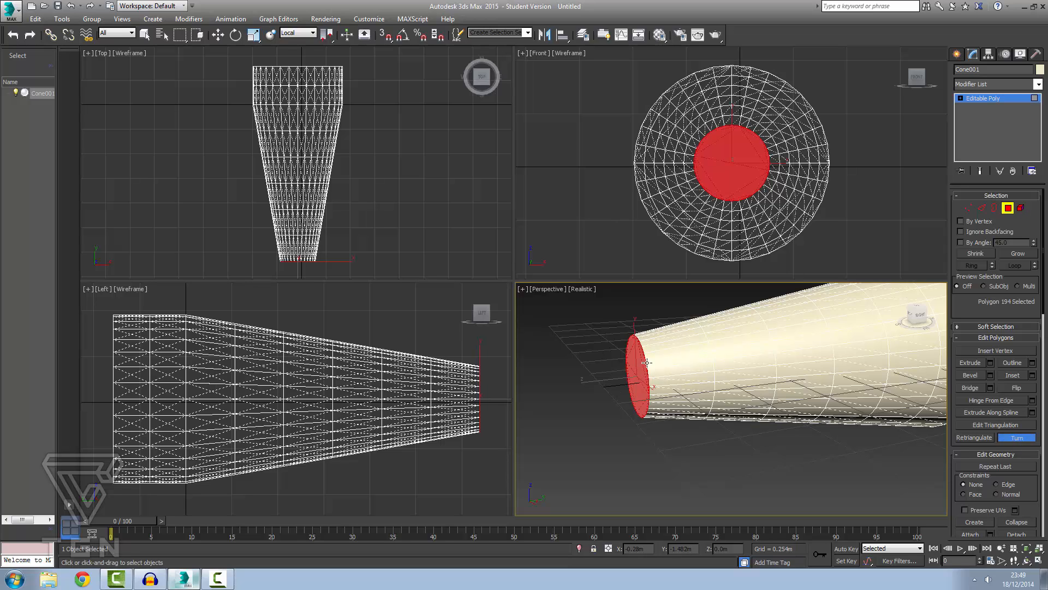
pyautogui.click(724, 418)
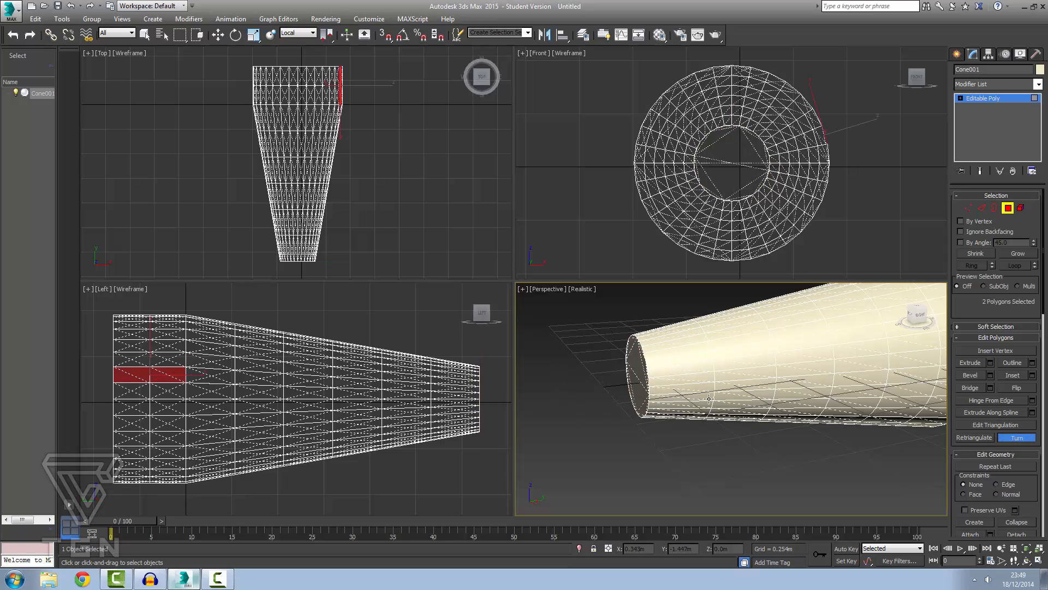
pyautogui.click(1010, 438)
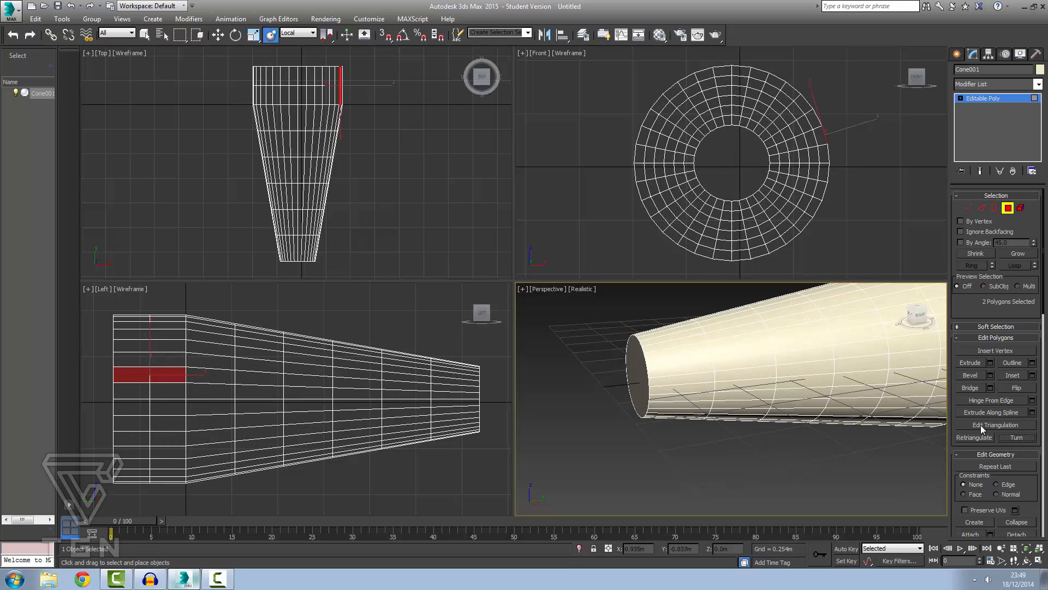
pyautogui.click(985, 403)
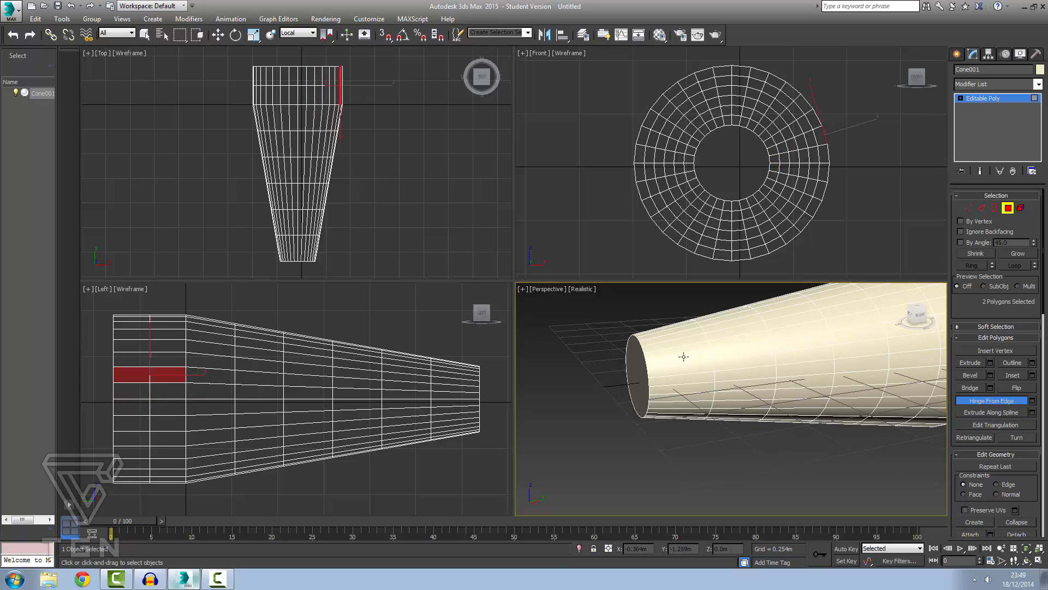
pyautogui.click(1007, 208)
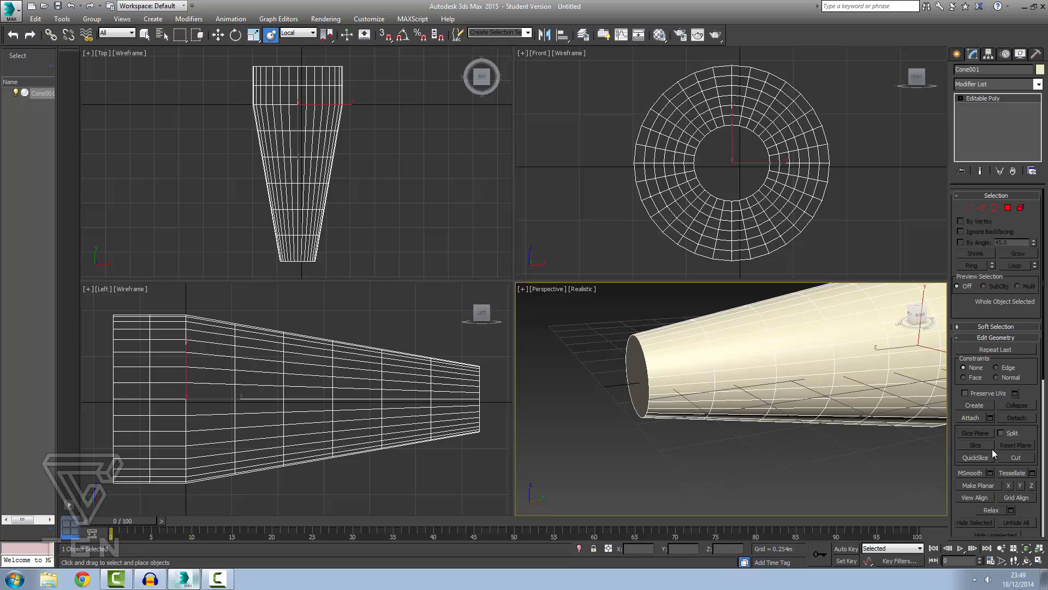
pyautogui.scroll(3, 999, 394)
pyautogui.scroll(-5, 999, 394)
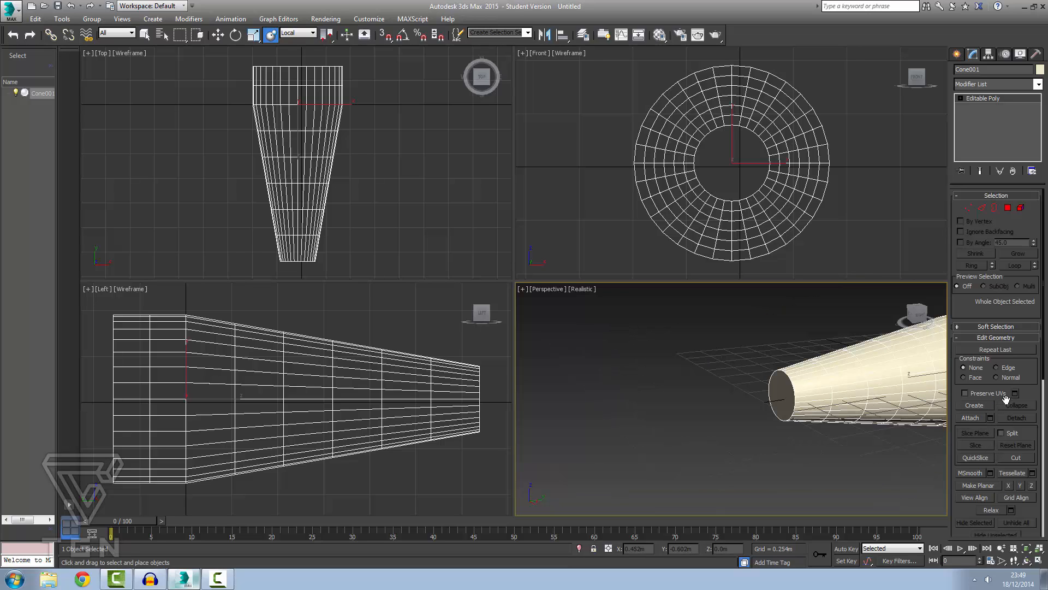
pyautogui.scroll(-4, 1043, 397)
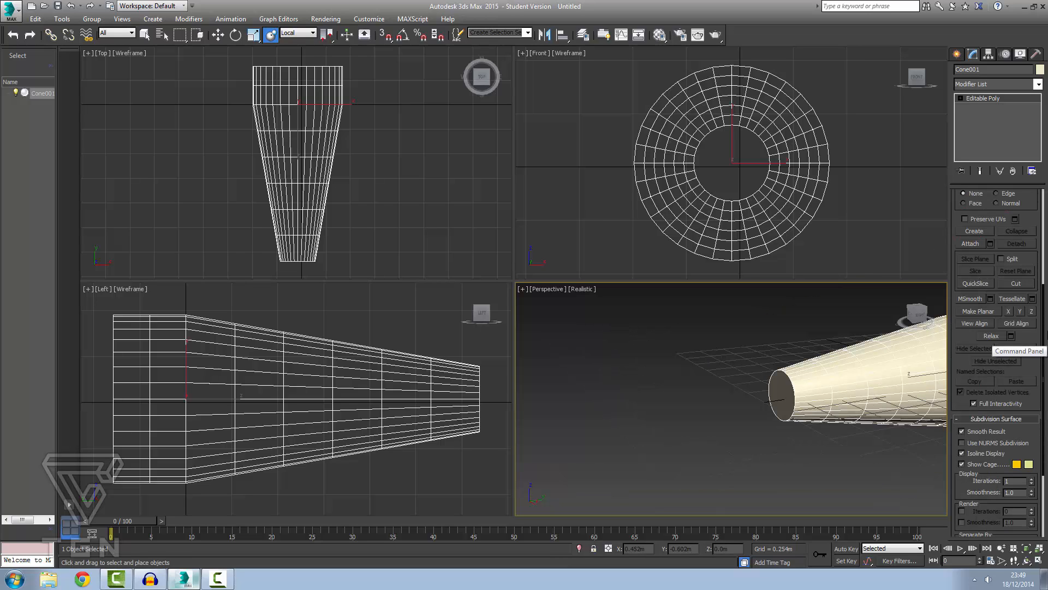
pyautogui.scroll(-3, 1040, 326)
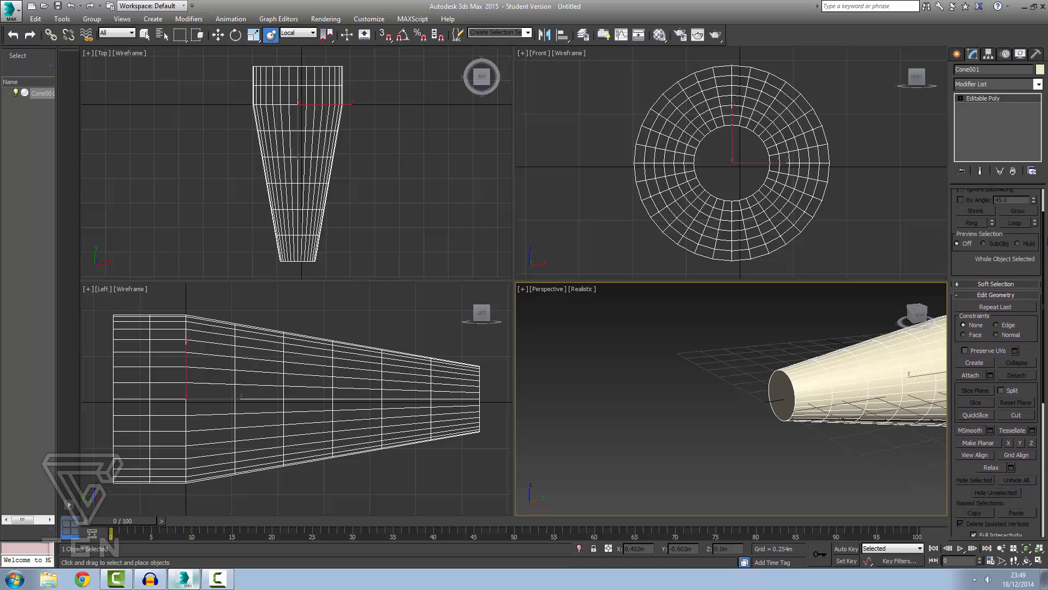
pyautogui.scroll(8, 1044, 247)
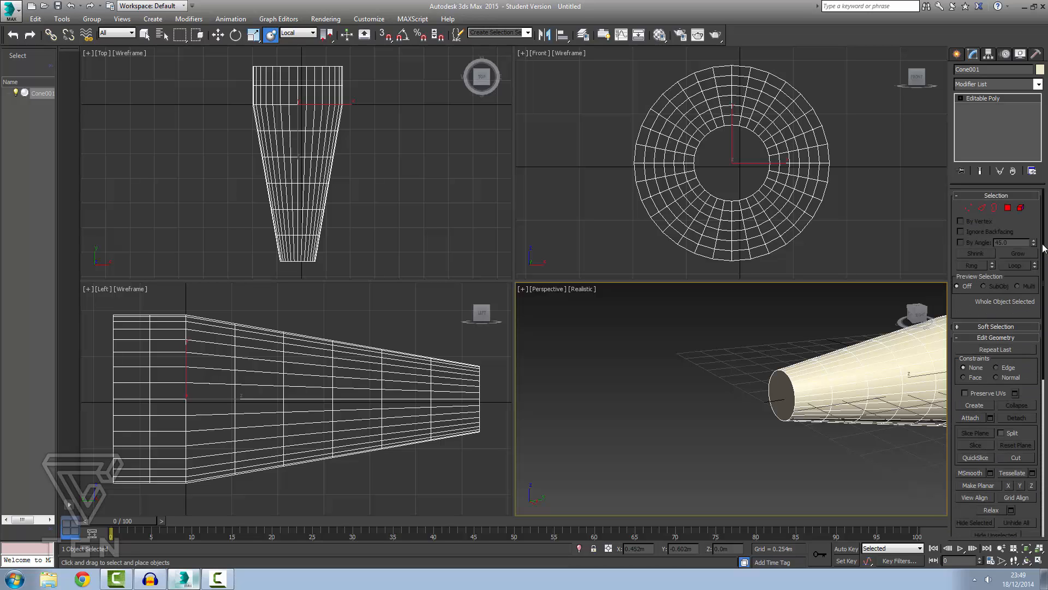
pyautogui.click(1008, 208)
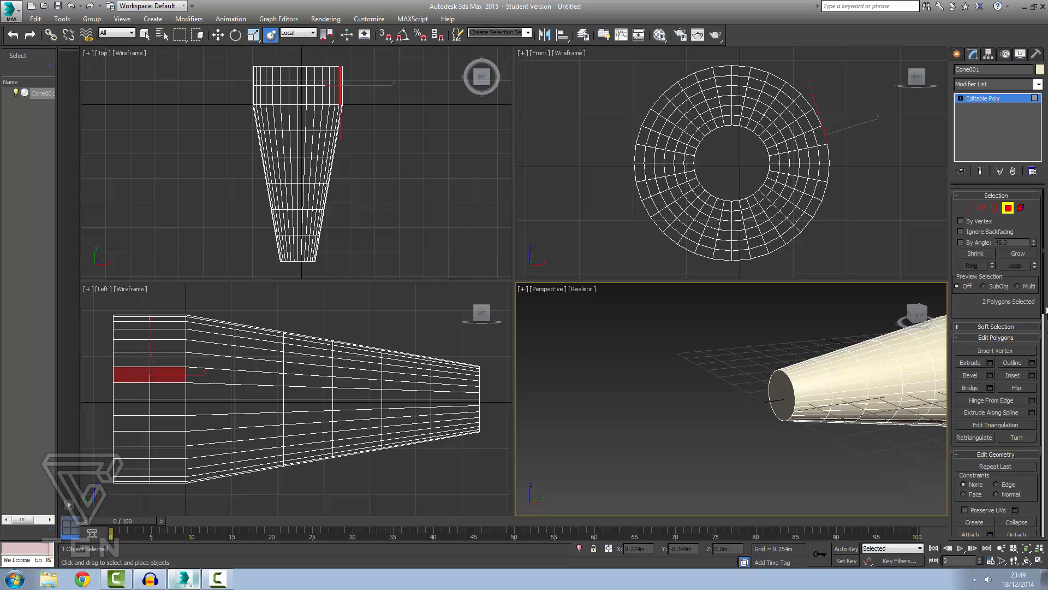
pyautogui.moveTo(1046, 310)
pyautogui.mouseDown()
pyautogui.moveTo(1038, 404)
pyautogui.moveTo(1038, 301)
pyautogui.mouseUp()
pyautogui.click(971, 363)
pyautogui.click(1007, 210)
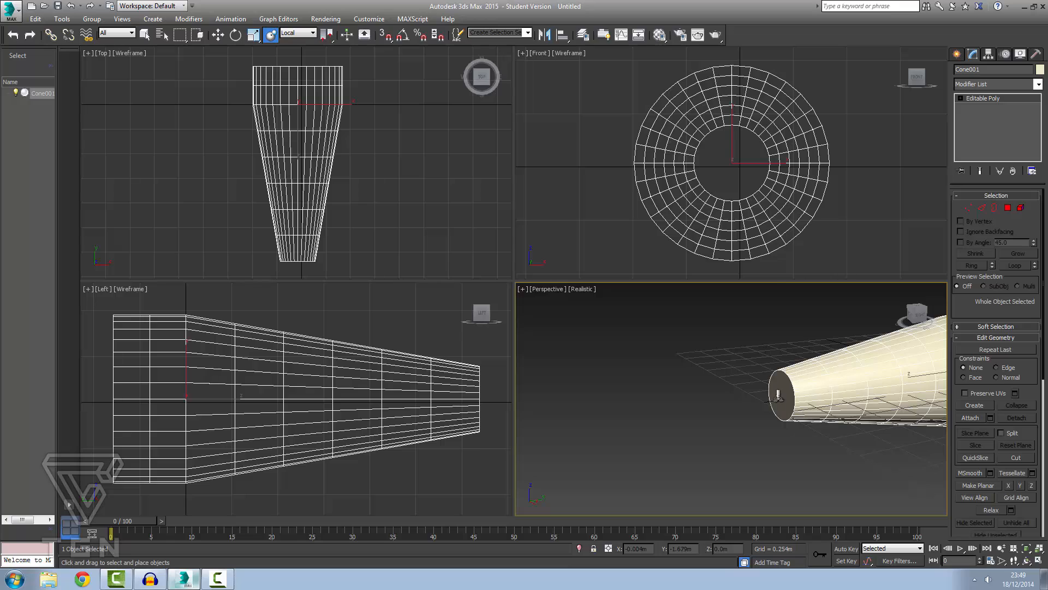
# Activate the Move tool and select the cap polygon on the cone's narrow end at Polygon level
pyautogui.rightClick(777, 397)
pyautogui.click(787, 408)
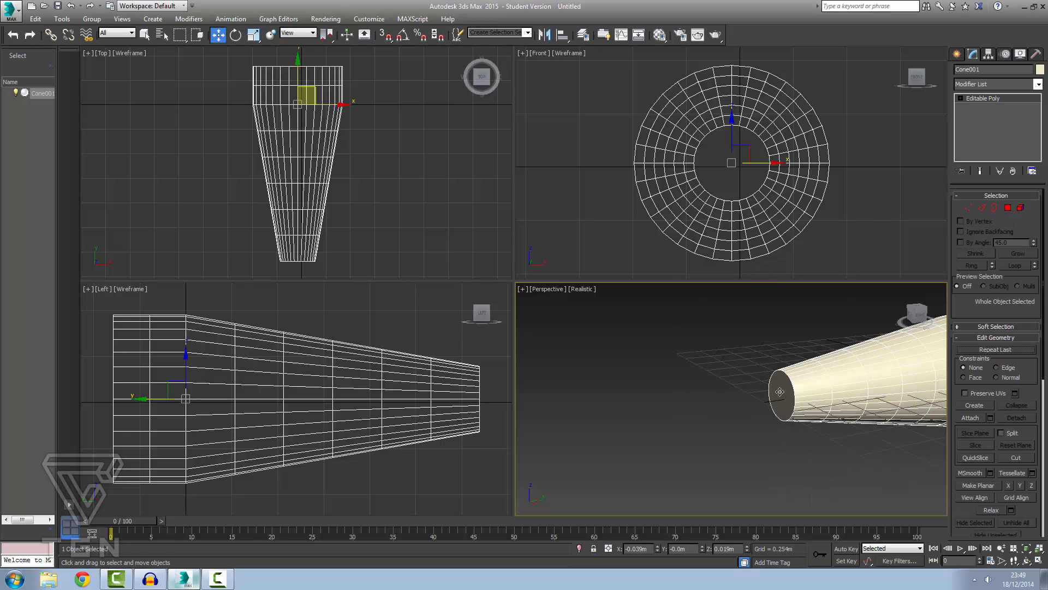
pyautogui.click(1008, 208)
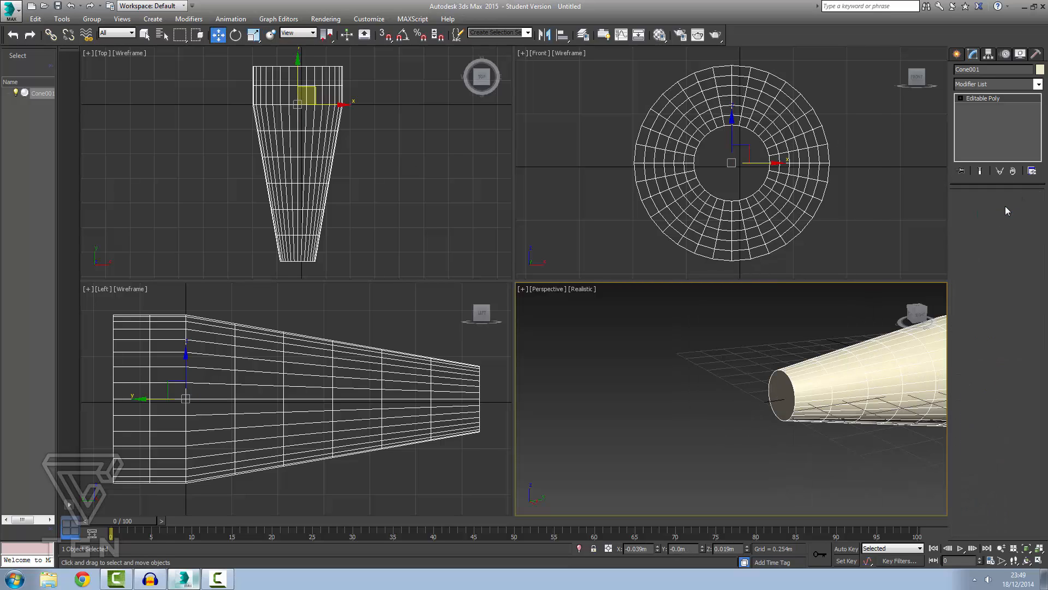
pyautogui.click(781, 394)
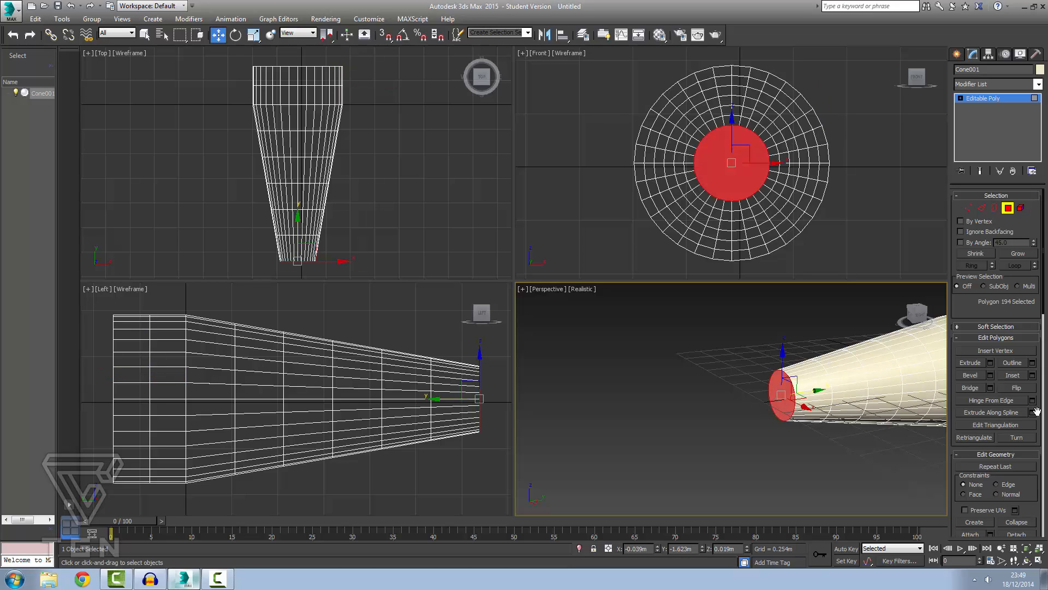
# Try the Hinge From Edge tool on the selected cap polygon at the narrow end
pyautogui.click(986, 402)
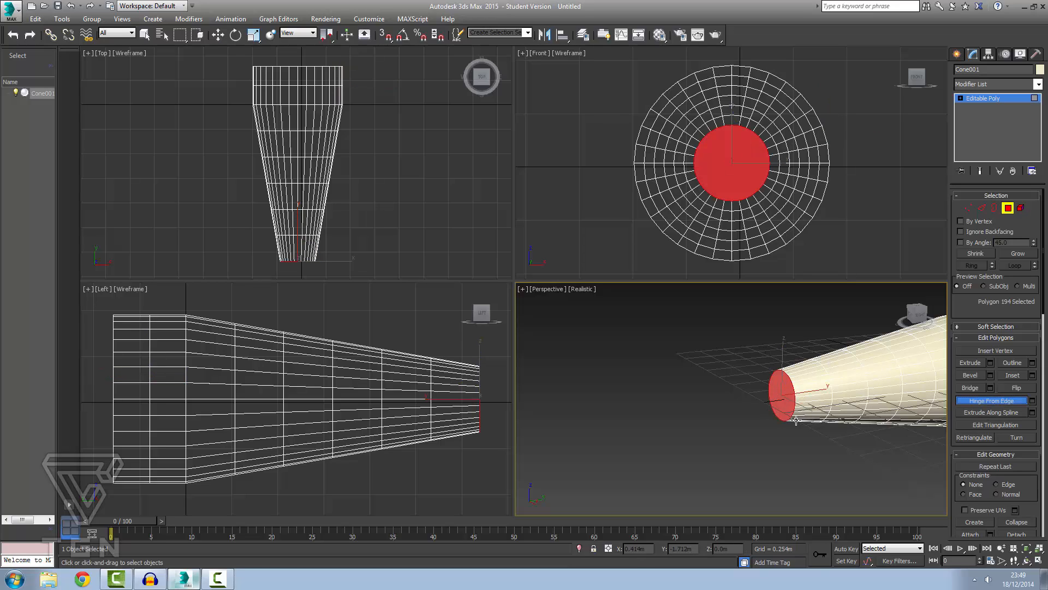
pyautogui.moveTo(779, 414); pyautogui.dragTo(811, 241)
pyautogui.rightClick(811, 241)
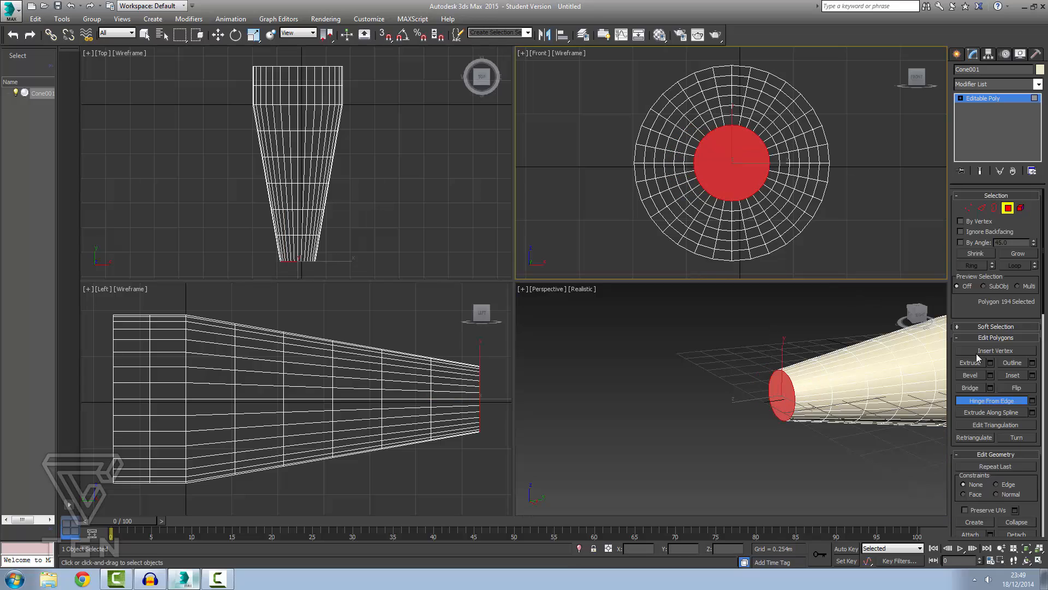
# Try the Extrude Along Spline tool on the narrow end's cap polygon and undo the last change
pyautogui.click(970, 413)
pyautogui.click(784, 401)
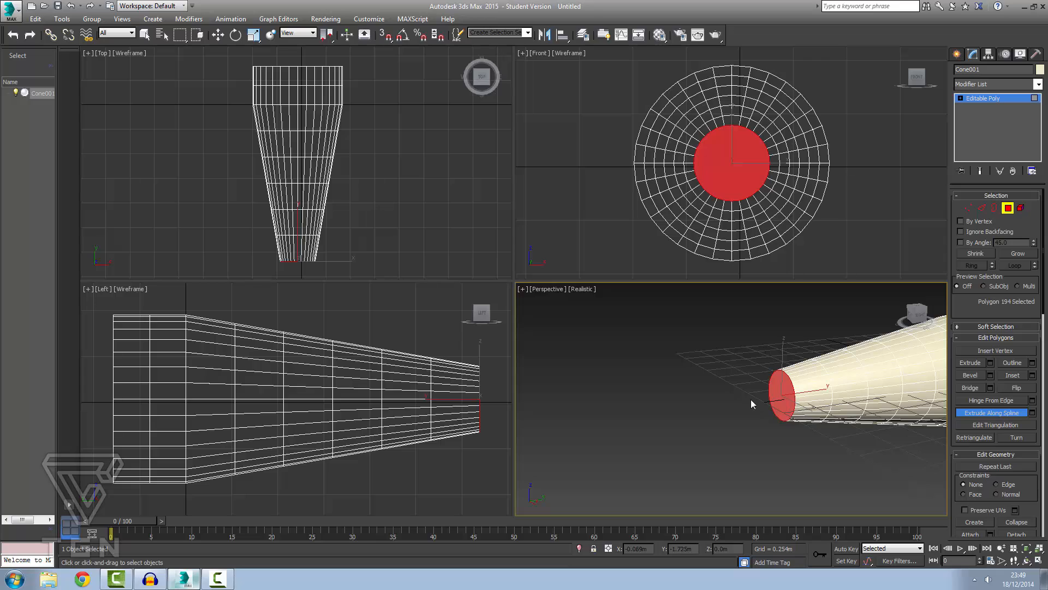
pyautogui.hotkey('ctrl', 'z')
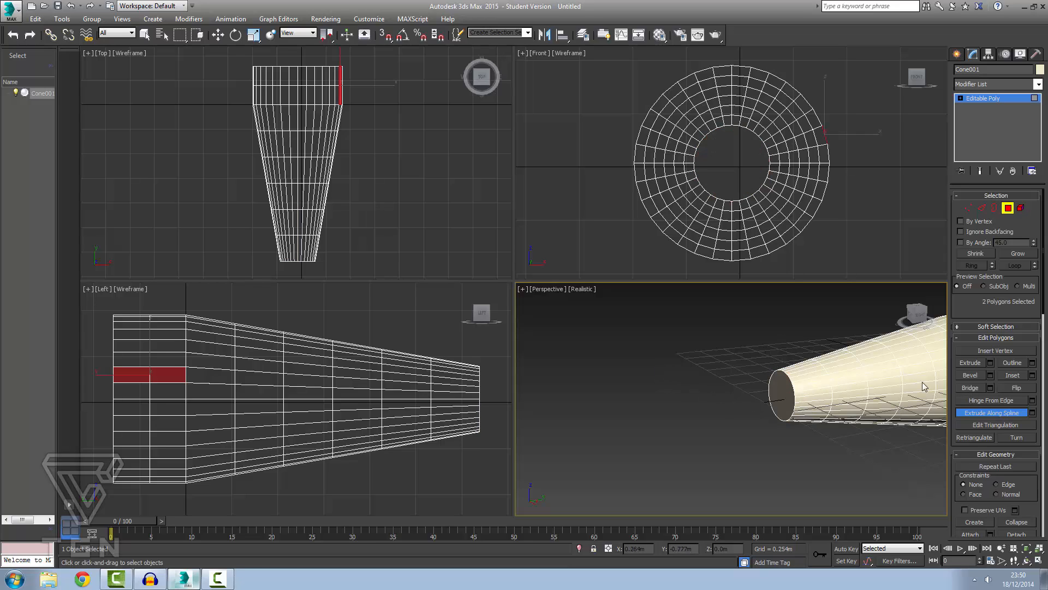
# Select the narrow end's cap polygon and bevel it inward to form a tapered recess
pyautogui.click(981, 351)
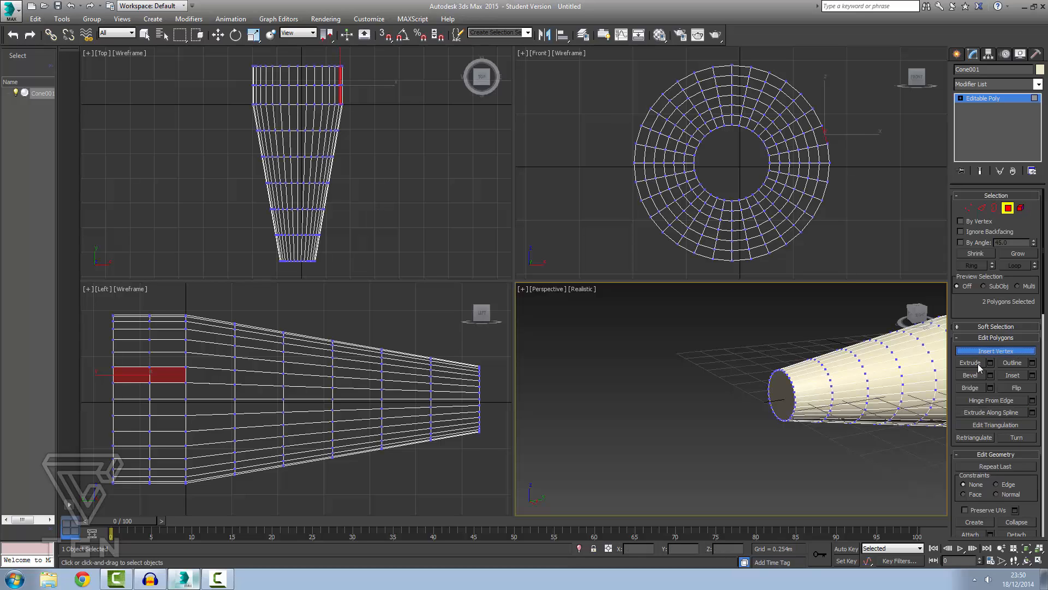
pyautogui.click(978, 363)
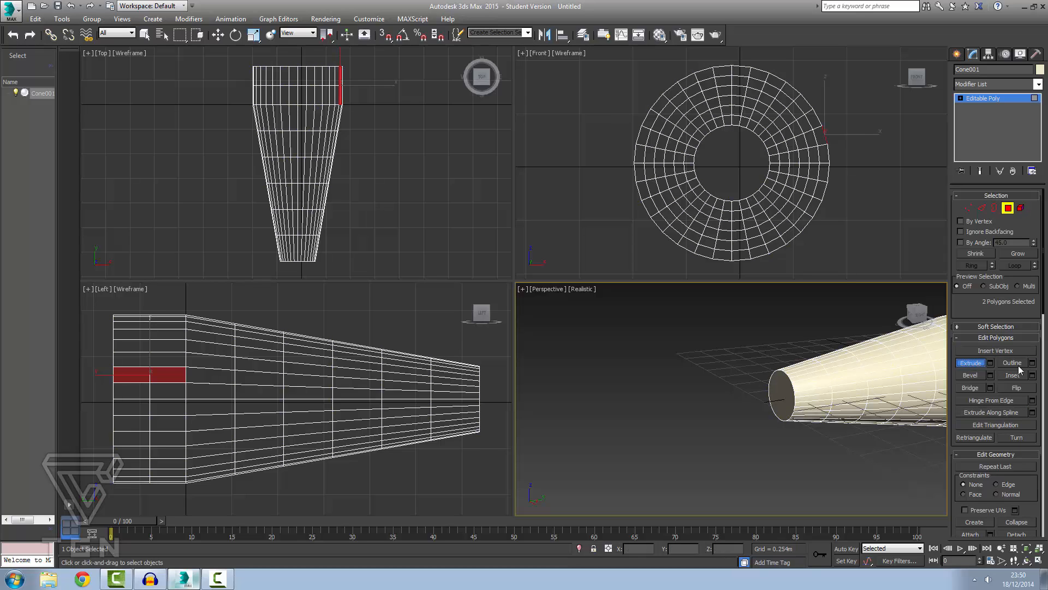
pyautogui.click(970, 376)
pyautogui.click(787, 395)
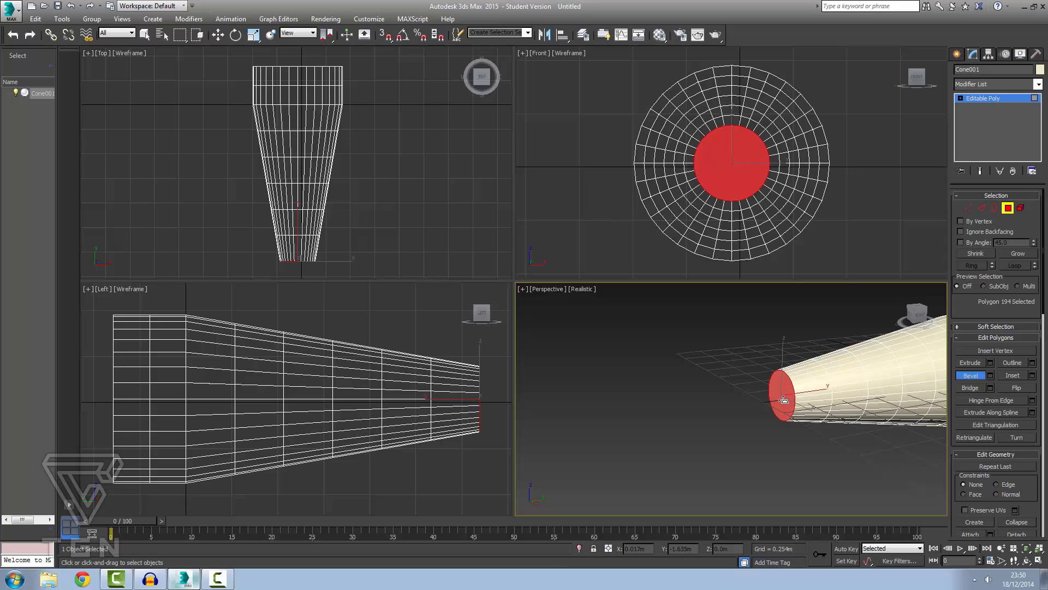
pyautogui.moveTo(784, 399); pyautogui.dragTo(781, 409)
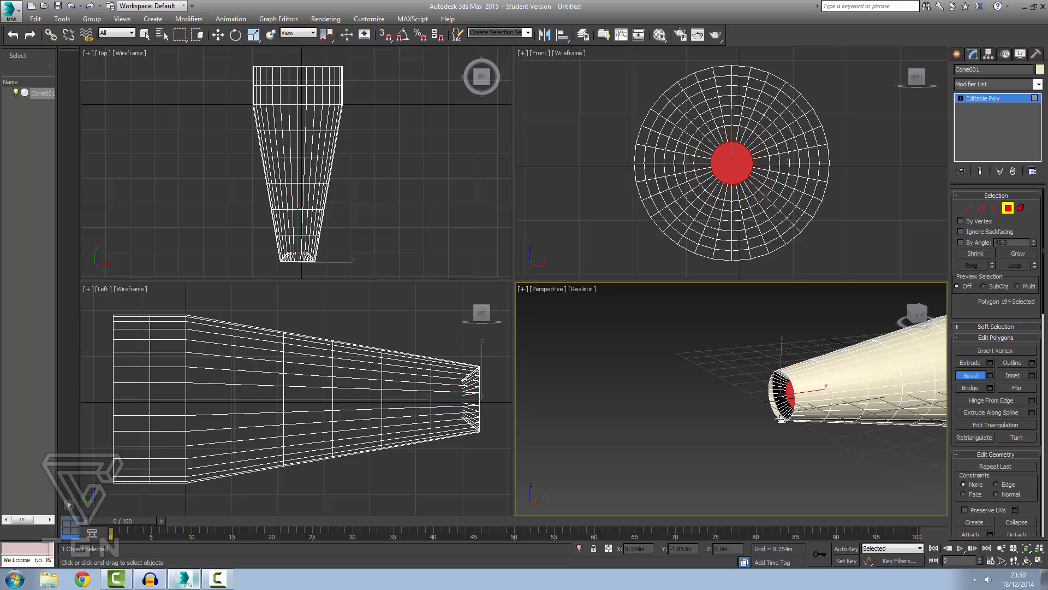
pyautogui.scroll(5, 782, 416)
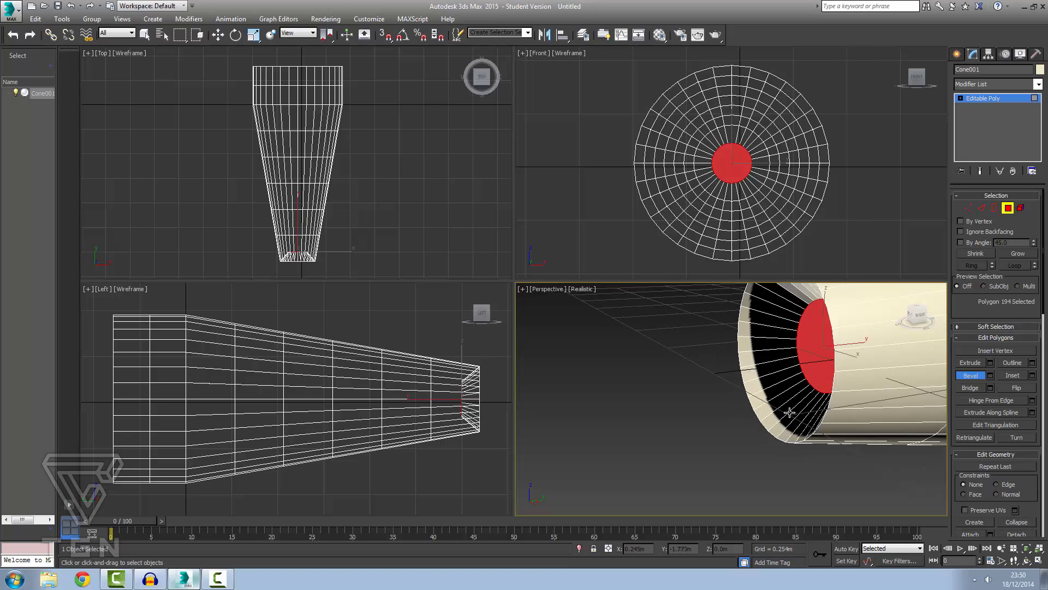
pyautogui.keyDown('alt'); pyautogui.moveTo(794, 406); pyautogui.dragTo(841, 385, button='middle'); pyautogui.keyUp('alt')
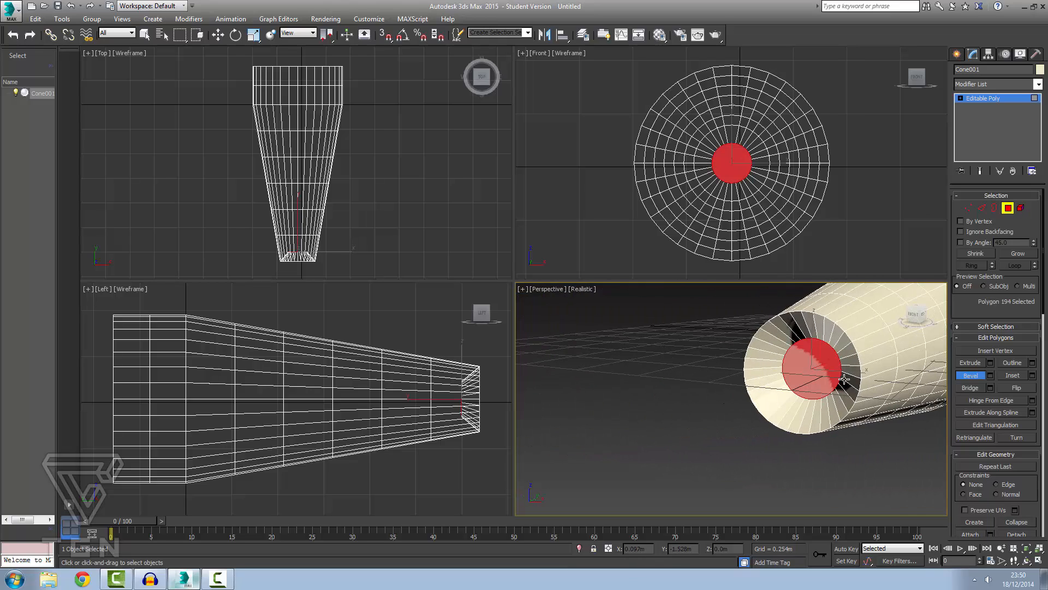
# Bevel the recessed cap outward into a tapered plug, bevel its end face inward, and clear the polygon selection
pyautogui.moveTo(813, 378); pyautogui.dragTo(818, 363)
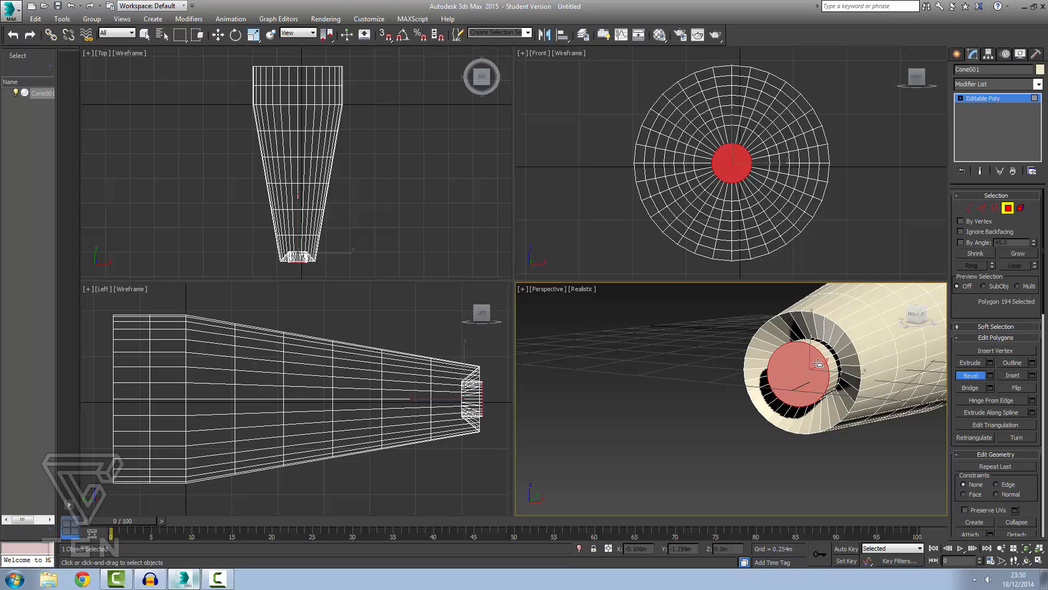
pyautogui.click(817, 368)
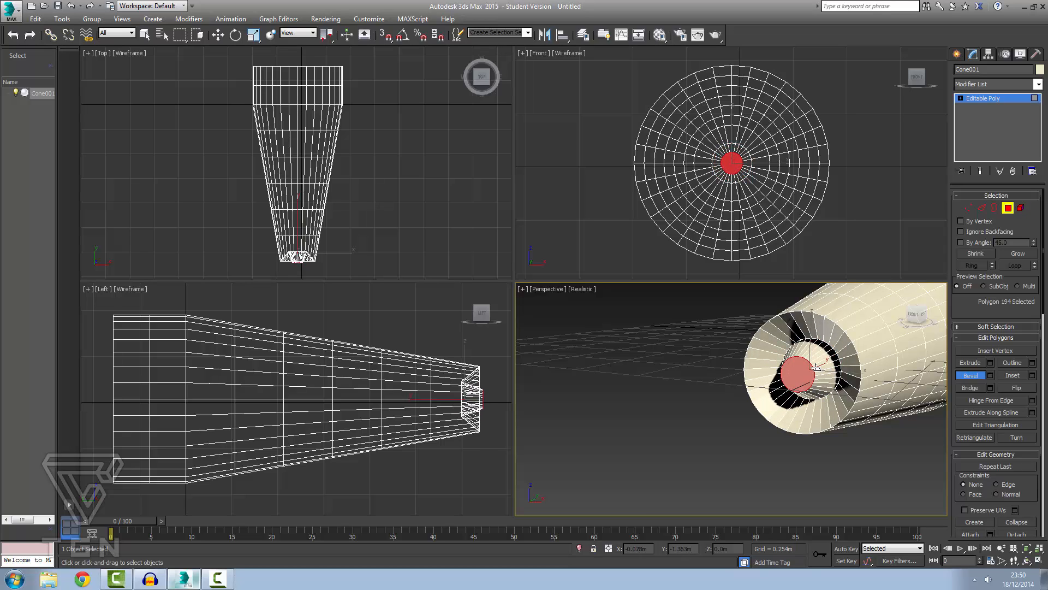
pyautogui.moveTo(804, 375); pyautogui.dragTo(800, 386)
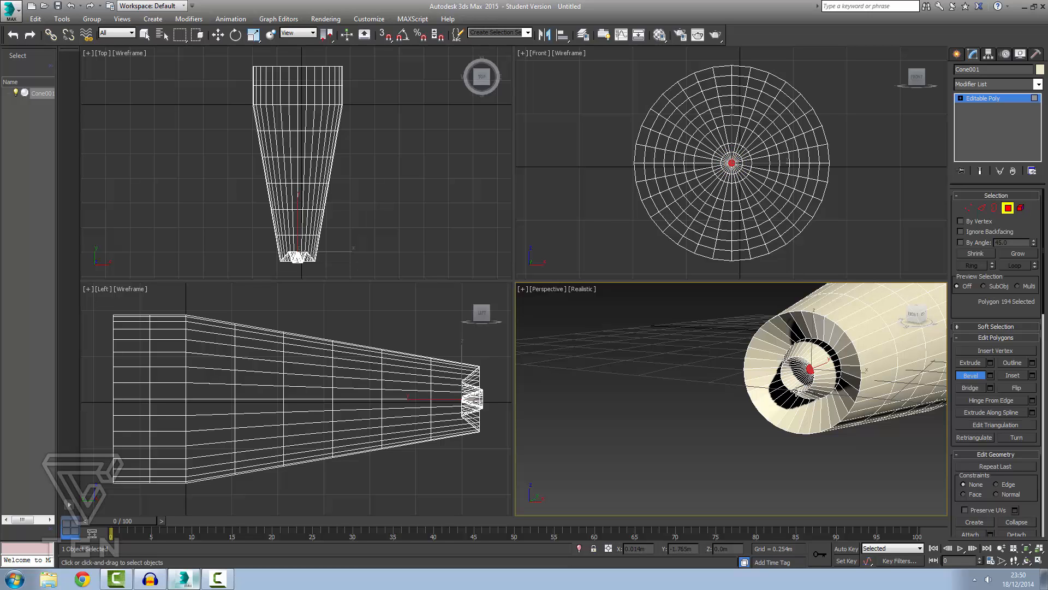
pyautogui.click(725, 431)
# Examine the whole bevelled cone from both sides in the perspective view
pyautogui.keyDown('alt'); pyautogui.moveTo(824, 465); pyautogui.dragTo(621, 543, button='middle'); pyautogui.keyUp('alt')
pyautogui.scroll(8, 679, 470)
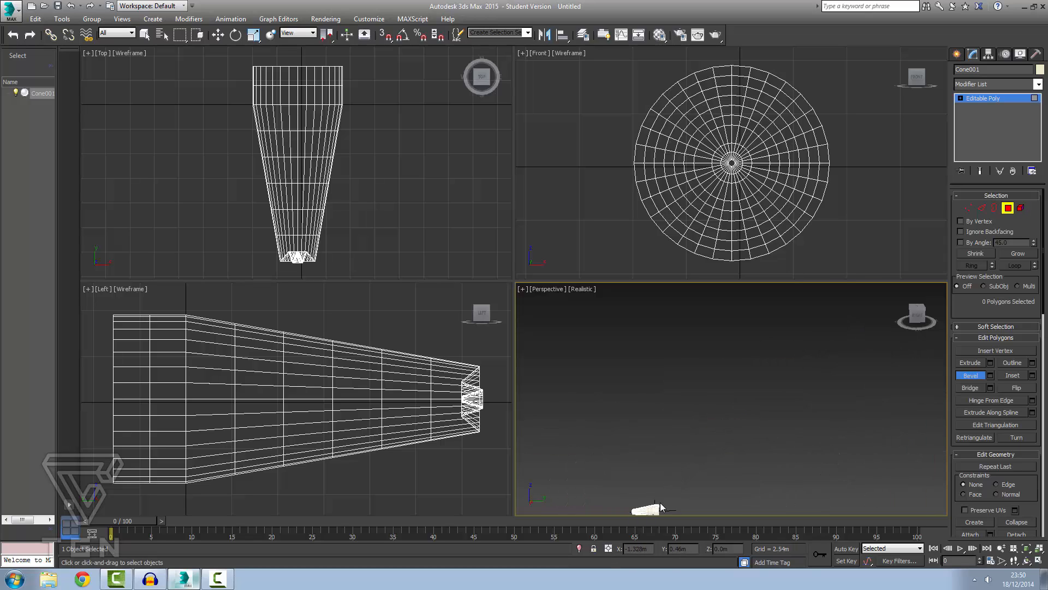
pyautogui.scroll(6, 662, 508)
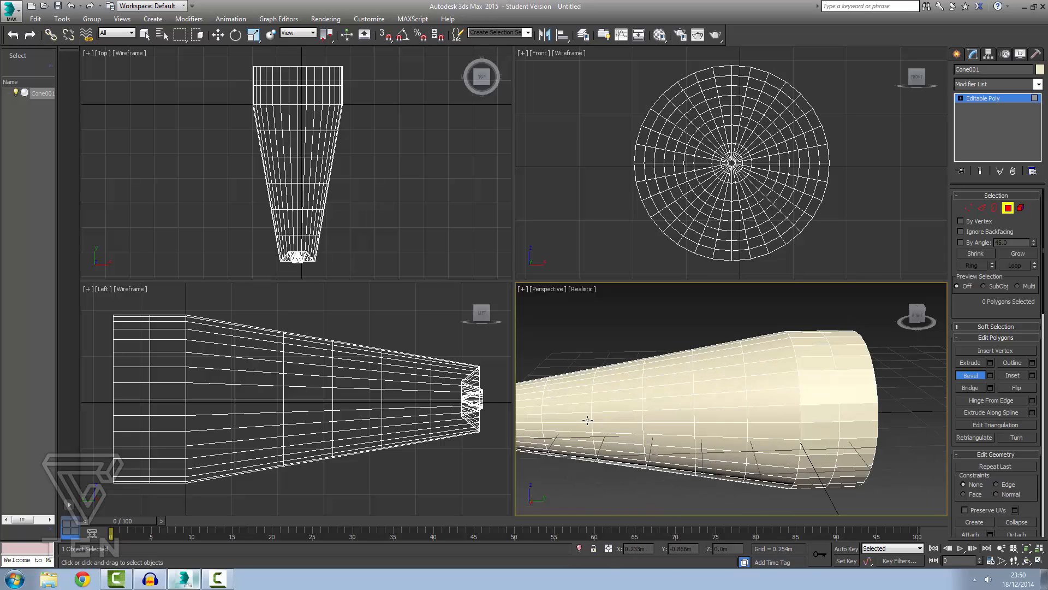
pyautogui.scroll(-5, 591, 403)
pyautogui.scroll(5, 592, 403)
pyautogui.scroll(-2, 744, 396)
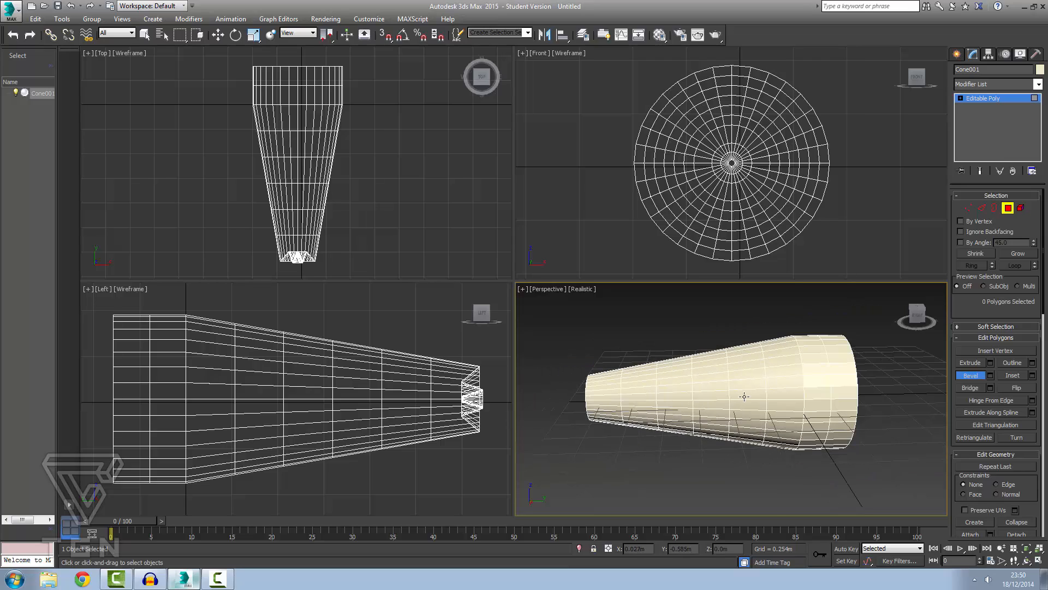
pyautogui.keyDown('alt'); pyautogui.moveTo(794, 405); pyautogui.dragTo(638, 400, button='middle'); pyautogui.keyUp('alt')
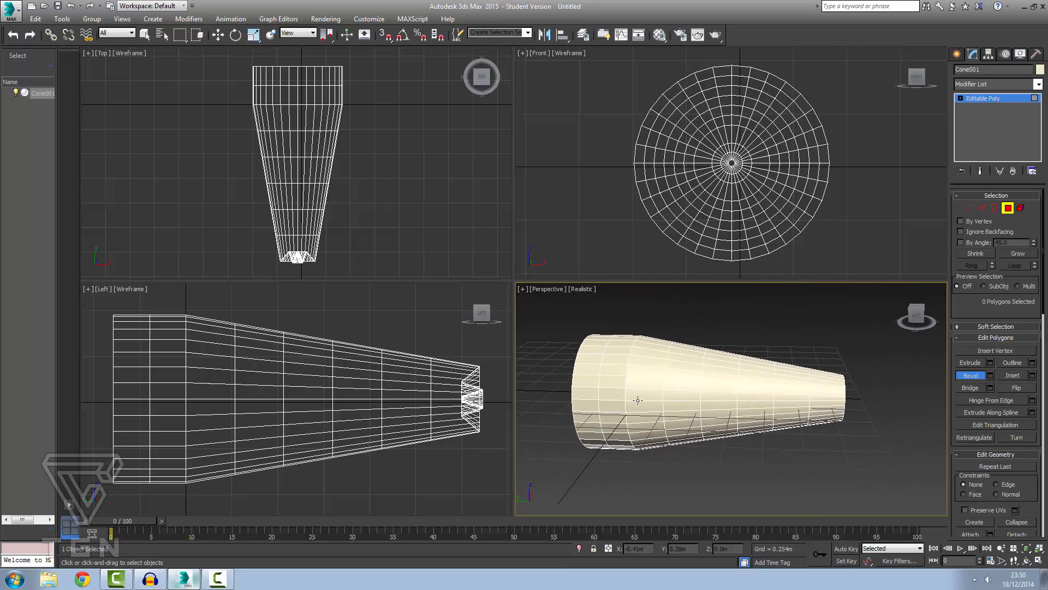
# Switch to Edge level with the Move tool and select a single ring edge on the cone's side near the narrow end
pyautogui.click(981, 208)
pyautogui.press('w')
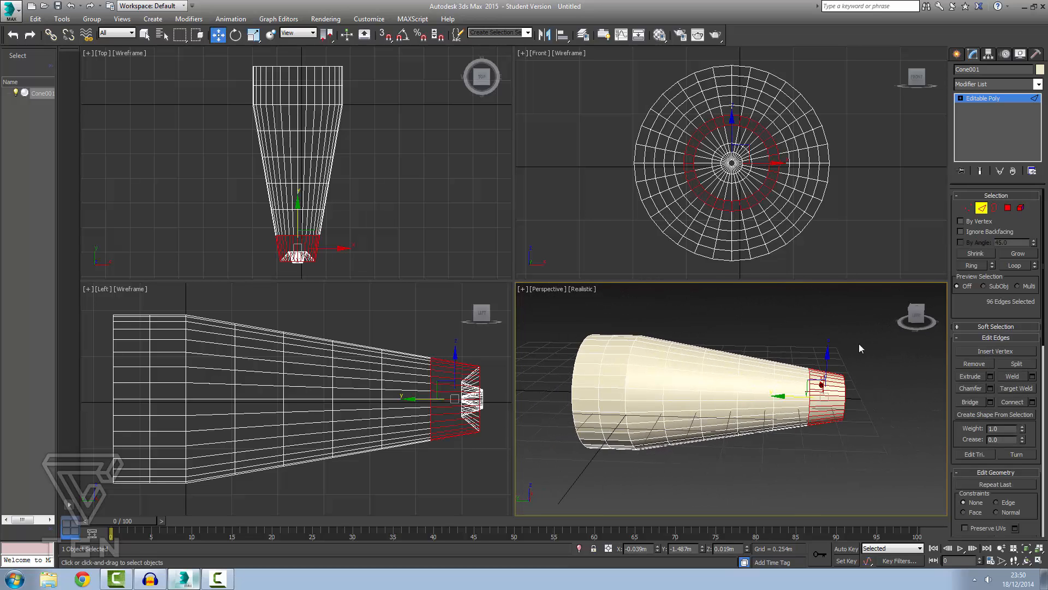
pyautogui.click(785, 388)
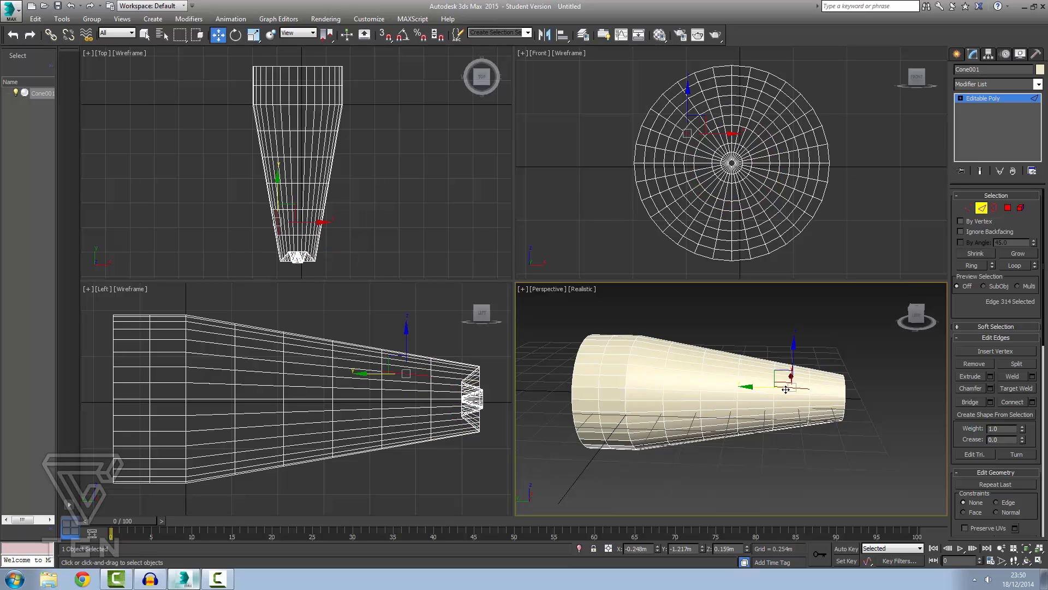
pyautogui.scroll(5, 784, 391)
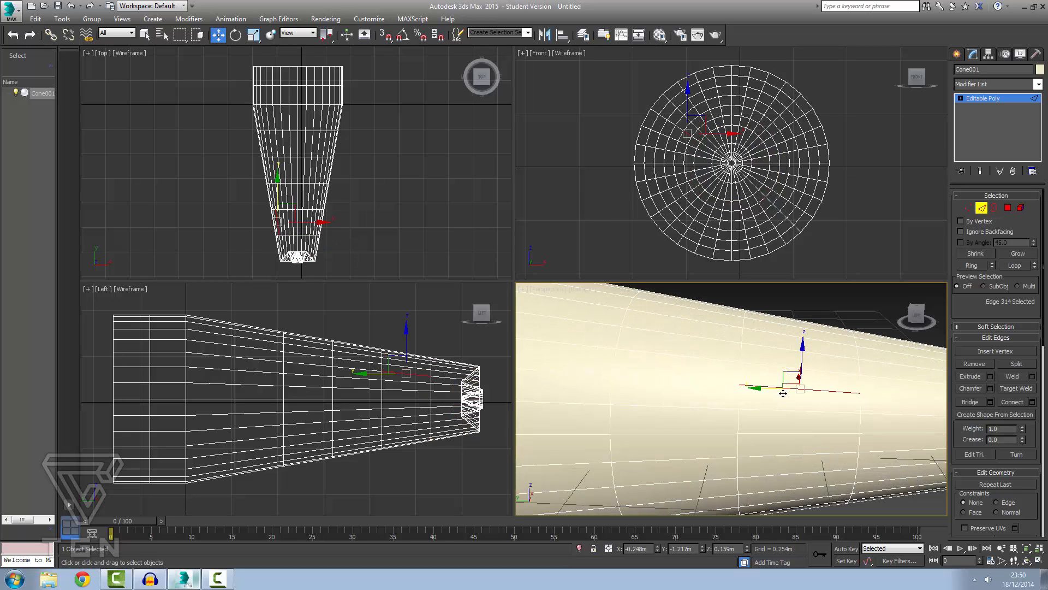
pyautogui.click(743, 423)
pyautogui.keyDown('alt'); pyautogui.moveTo(800, 386); pyautogui.dragTo(653, 393, button='middle'); pyautogui.keyUp('alt')
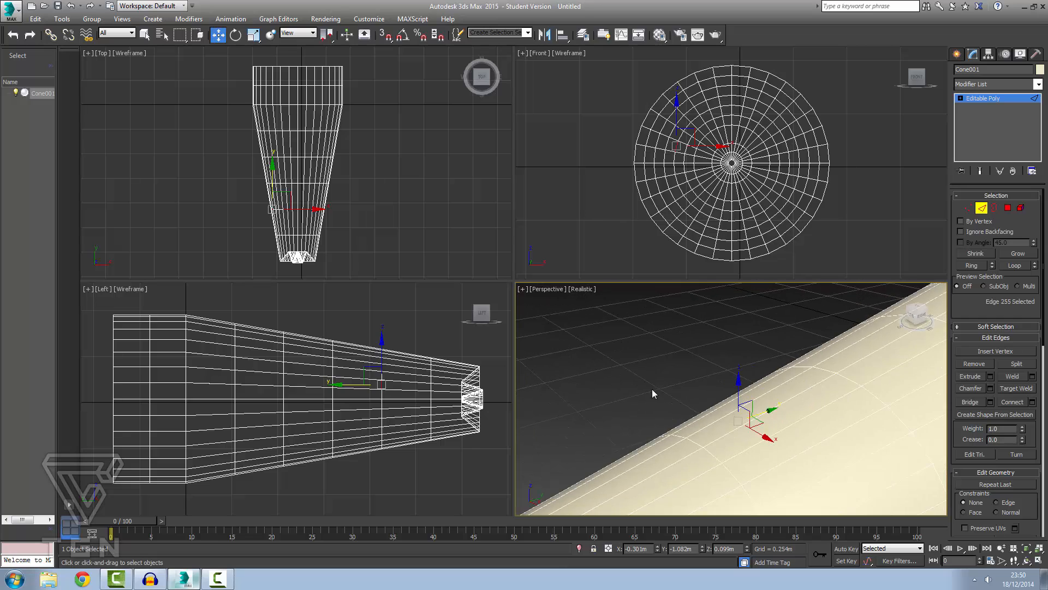
# Select the whole edge loop second from the cone's narrow end and scale it uniformly to about 109%
pyautogui.scroll(-8, 726, 394)
pyautogui.scroll(3, 731, 404)
pyautogui.keyDown('alt'); pyautogui.moveTo(725, 413); pyautogui.dragTo(698, 430, button='middle'); pyautogui.keyUp('alt')
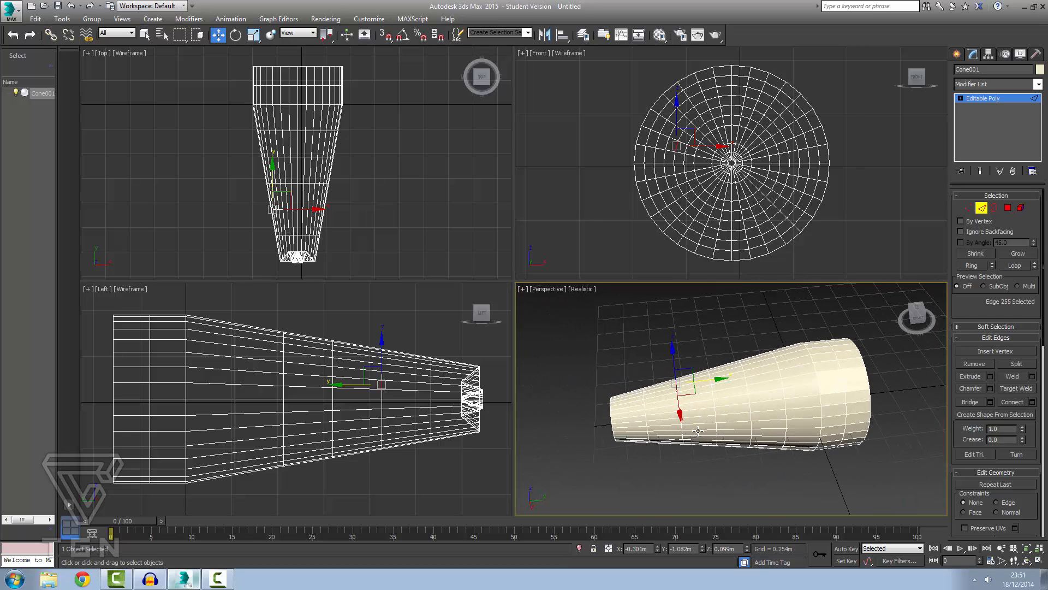
pyautogui.click(681, 420)
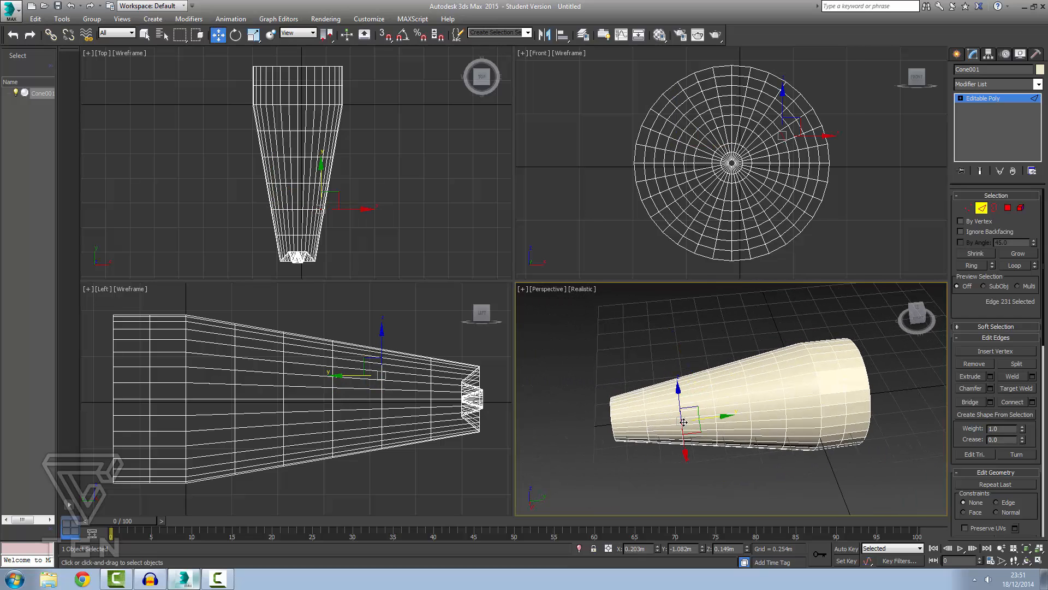
pyautogui.click(1017, 266)
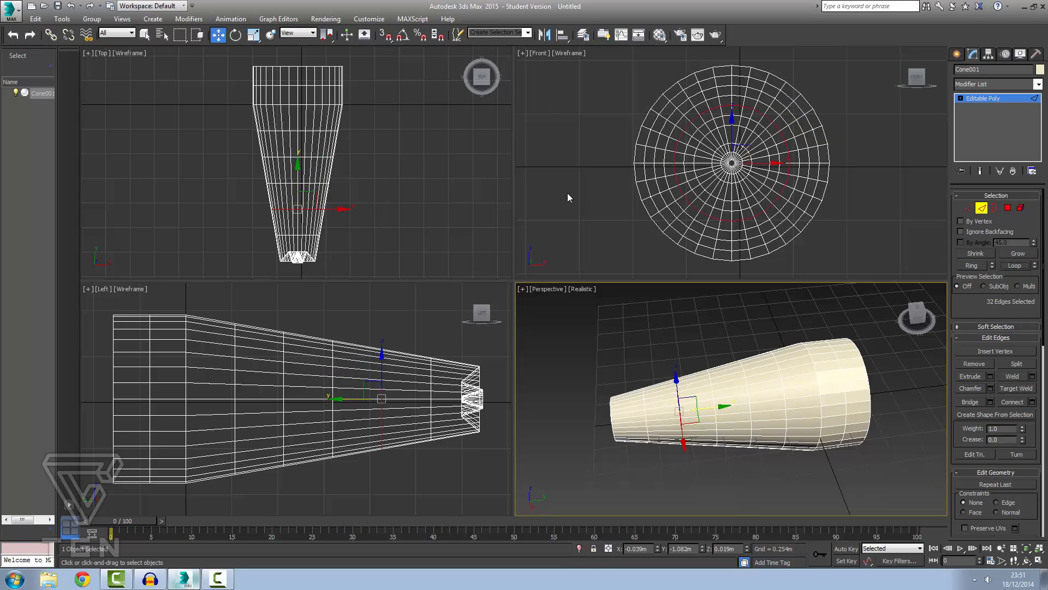
pyautogui.rightClick(678, 402)
pyautogui.click(720, 432)
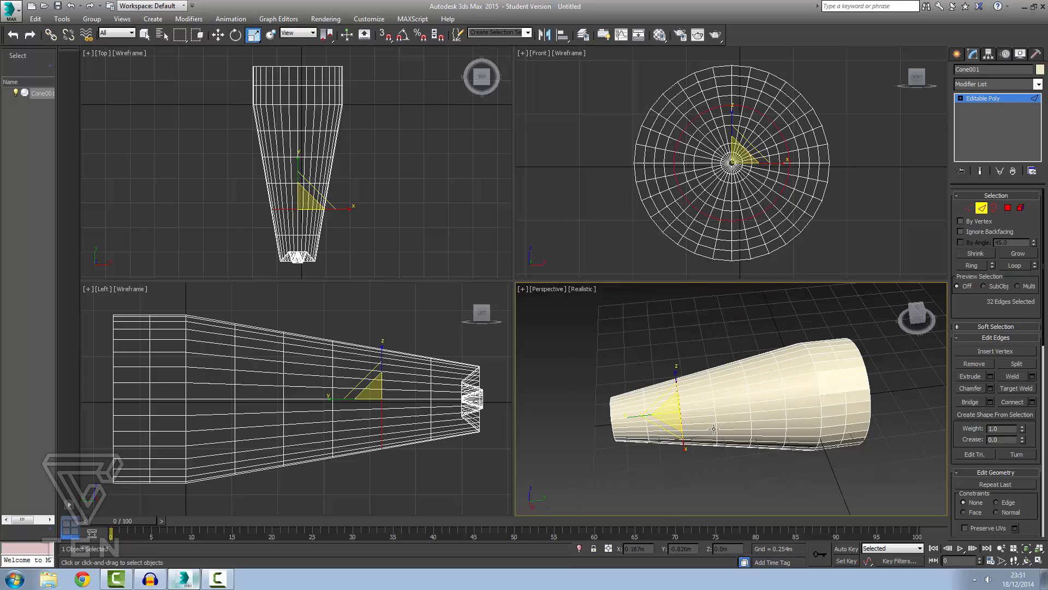
pyautogui.moveTo(672, 409); pyautogui.dragTo(672, 405)
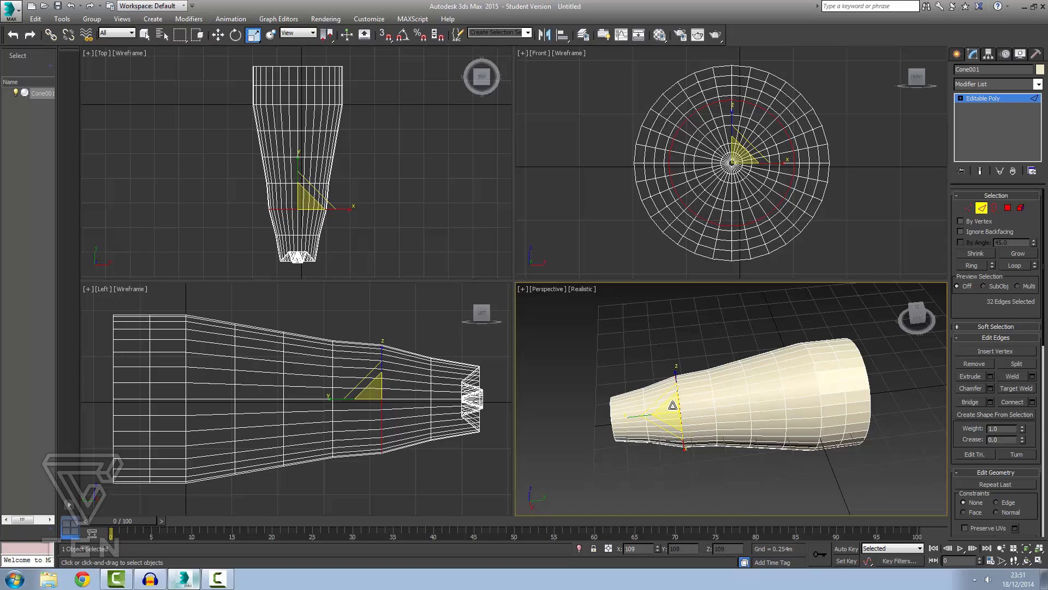
# Select the third edge loop from the narrow end and scale it outward uniformly to form a bulge
pyautogui.click(716, 418)
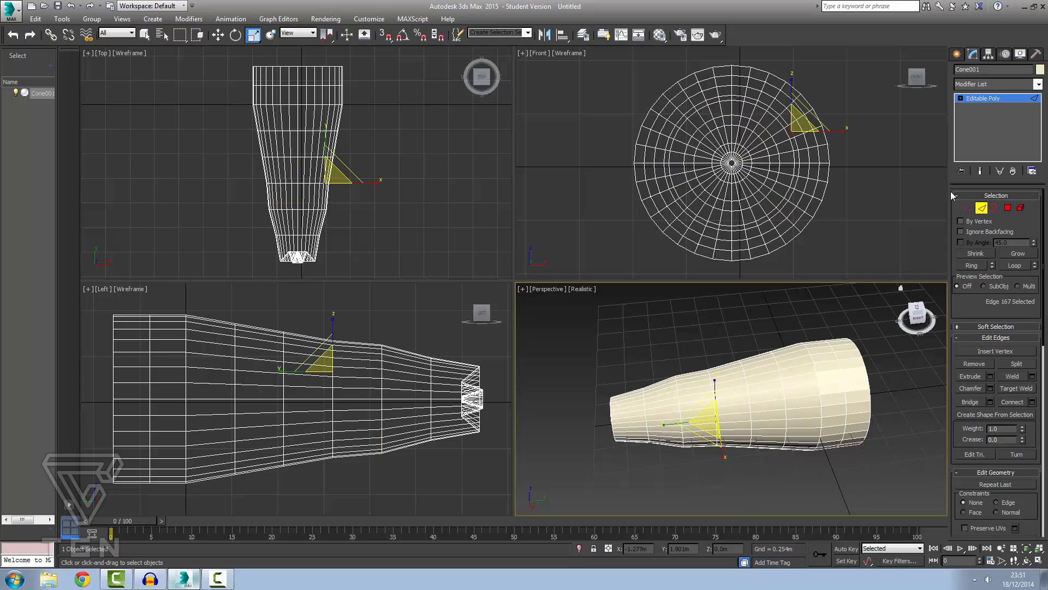
pyautogui.click(1016, 266)
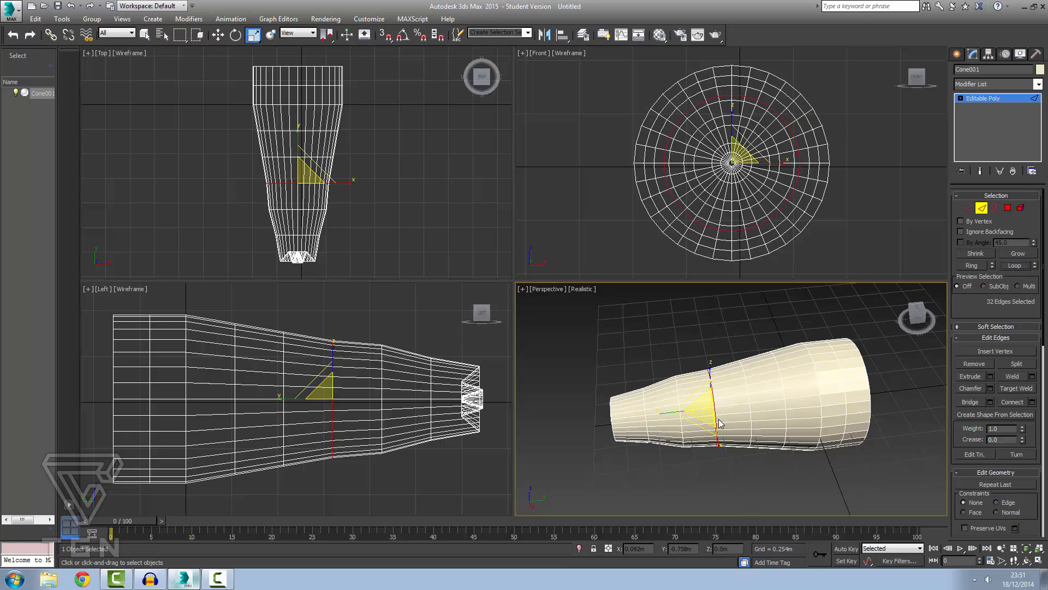
pyautogui.moveTo(706, 410); pyautogui.dragTo(705, 391)
# Select the fourth edge loop from the narrow end and scale it up uniformly until it stands out beyond the previous loop
pyautogui.click(751, 414)
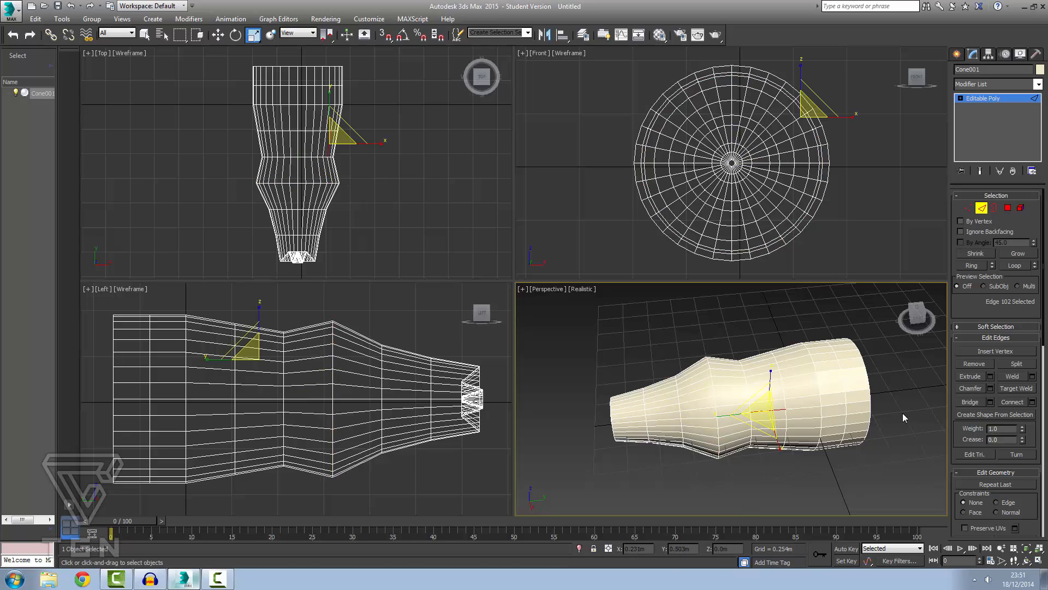
pyautogui.scroll(10, 755, 436)
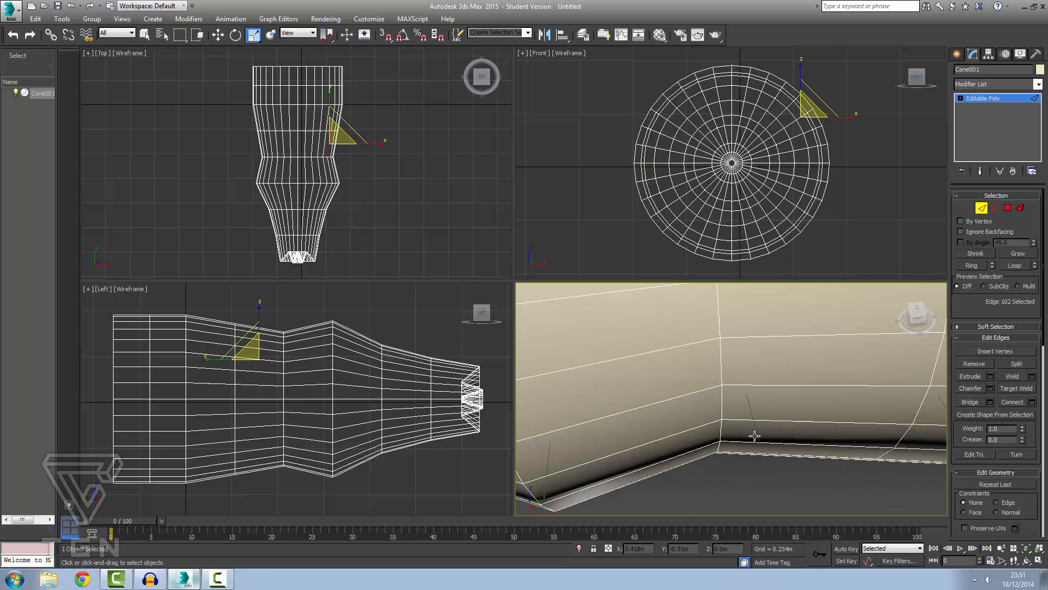
pyautogui.click(722, 400)
pyautogui.scroll(-3, 857, 371)
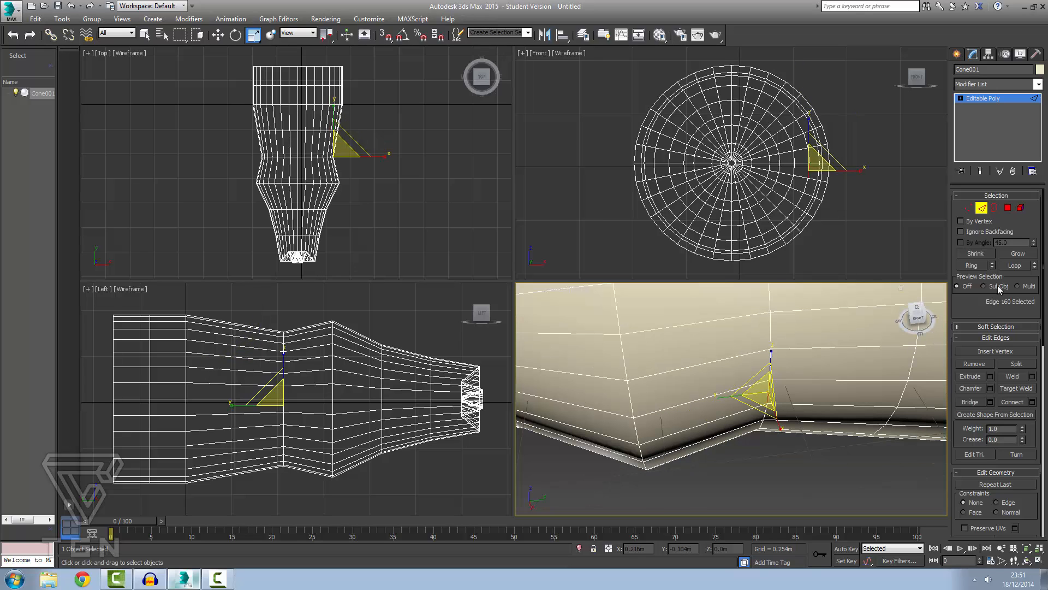
pyautogui.click(1015, 266)
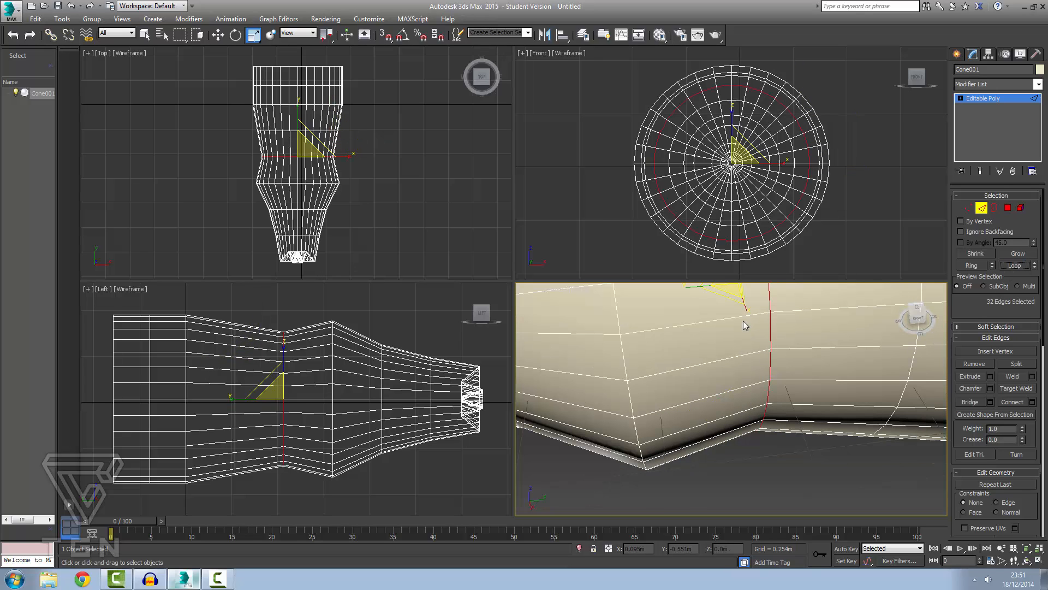
pyautogui.moveTo(733, 285); pyautogui.dragTo(726, 249)
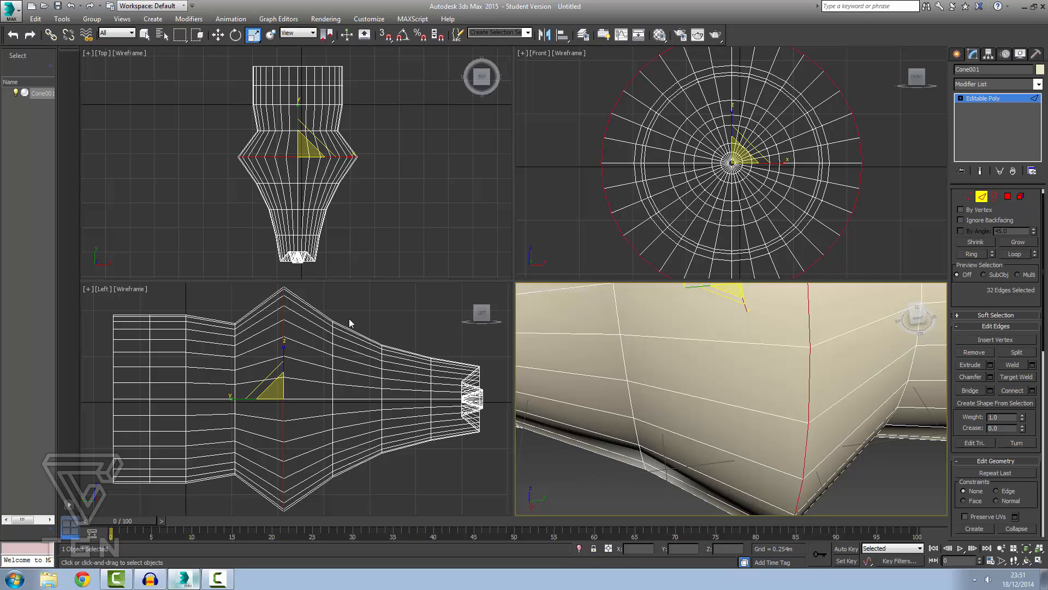
# Scale the fifth edge loop, just before the wide cylindrical section, to about 205% and clear the edge selection
pyautogui.scroll(-5, 677, 382)
pyautogui.scroll(3, 776, 340)
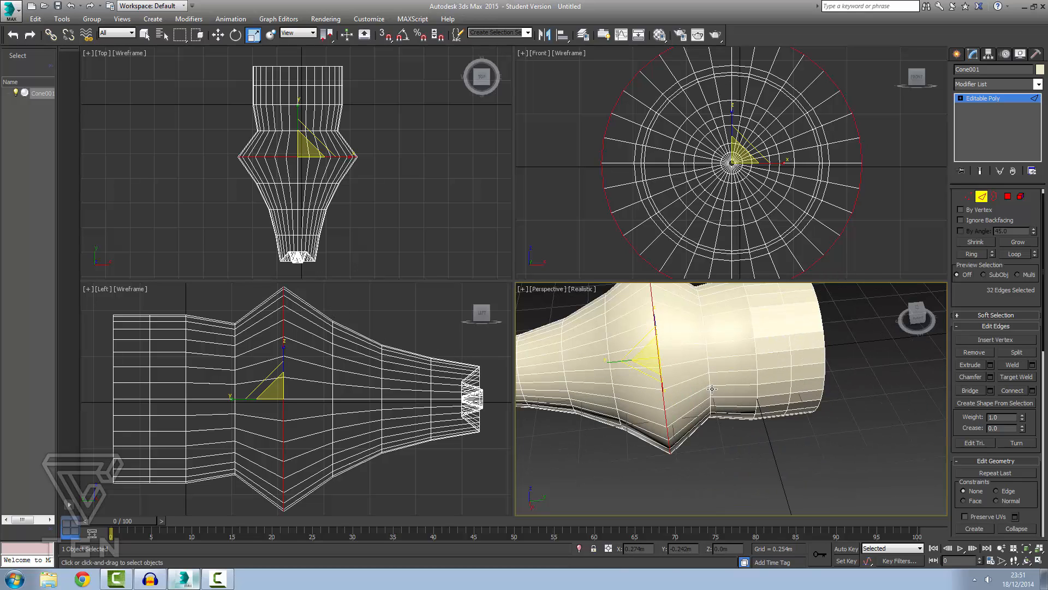
pyautogui.click(710, 392)
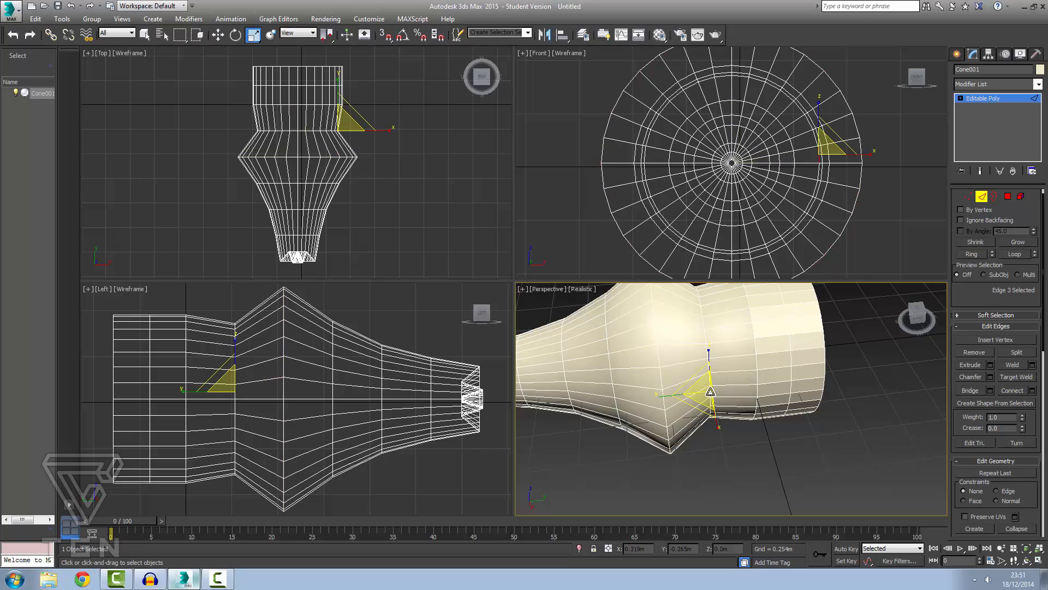
pyautogui.click(1007, 255)
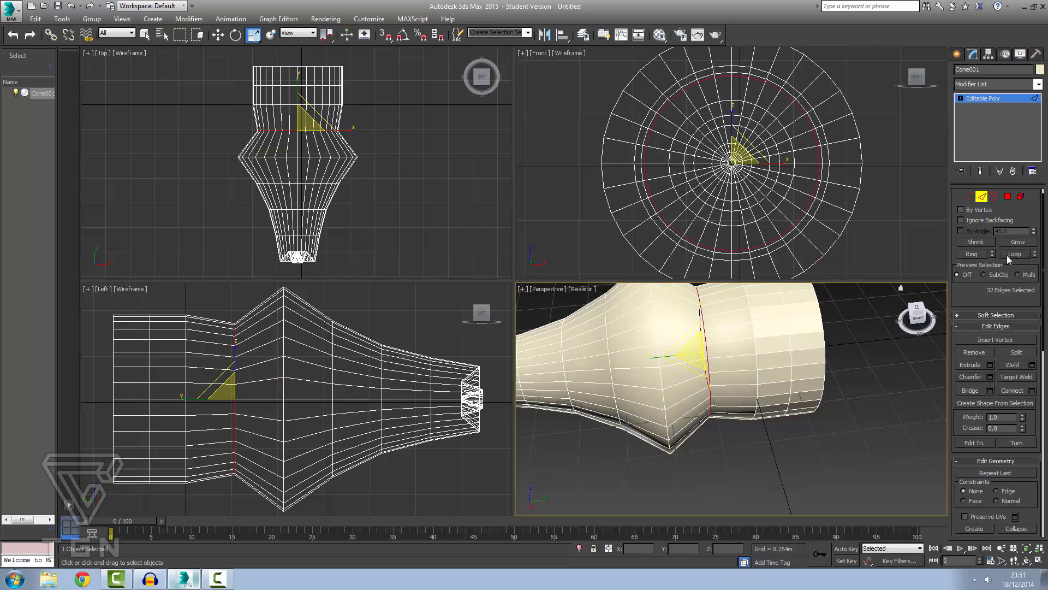
pyautogui.moveTo(694, 355); pyautogui.dragTo(687, 296)
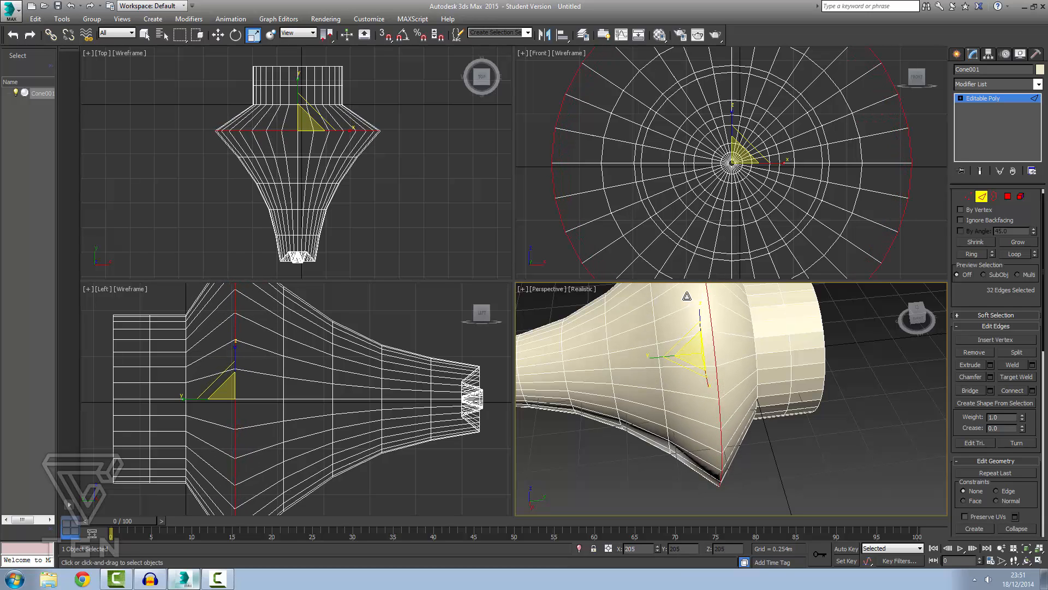
pyautogui.click(806, 473)
pyautogui.scroll(-6, 805, 468)
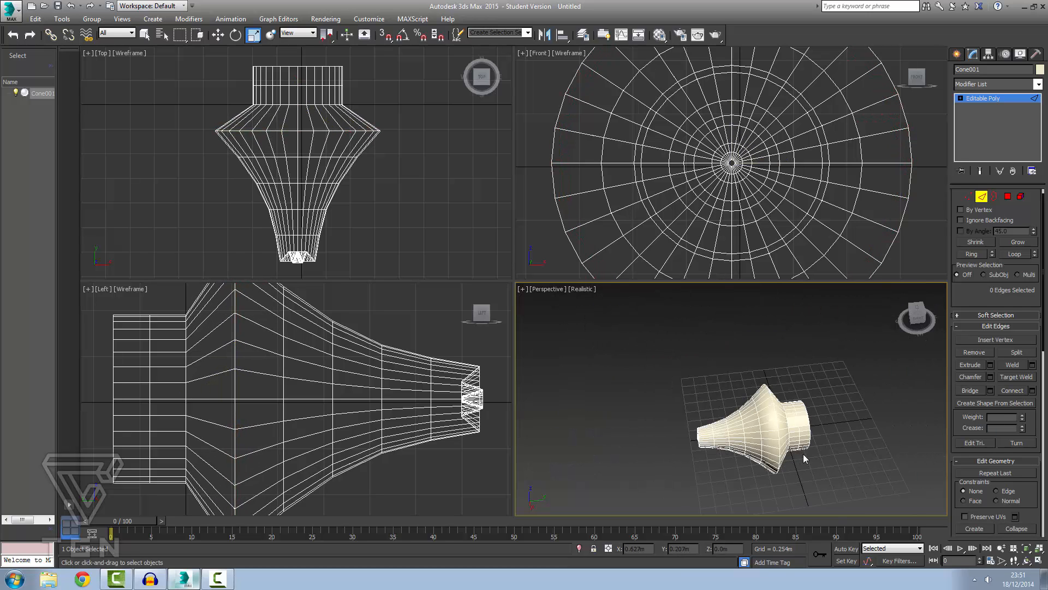
pyautogui.moveTo(823, 468)
pyautogui.keyDown('alt'); pyautogui.mouseDown(button='middle')
pyautogui.moveTo(858, 401)
pyautogui.moveTo(886, 431)
pyautogui.moveTo(870, 476)
pyautogui.moveTo(775, 495)
pyautogui.moveTo(835, 434)
pyautogui.moveTo(911, 411)
pyautogui.moveTo(903, 424)
pyautogui.moveTo(816, 414)
pyautogui.moveTo(798, 473)
pyautogui.moveTo(841, 455)
pyautogui.moveTo(823, 465)
pyautogui.mouseUp(button='middle'); pyautogui.keyUp('alt')
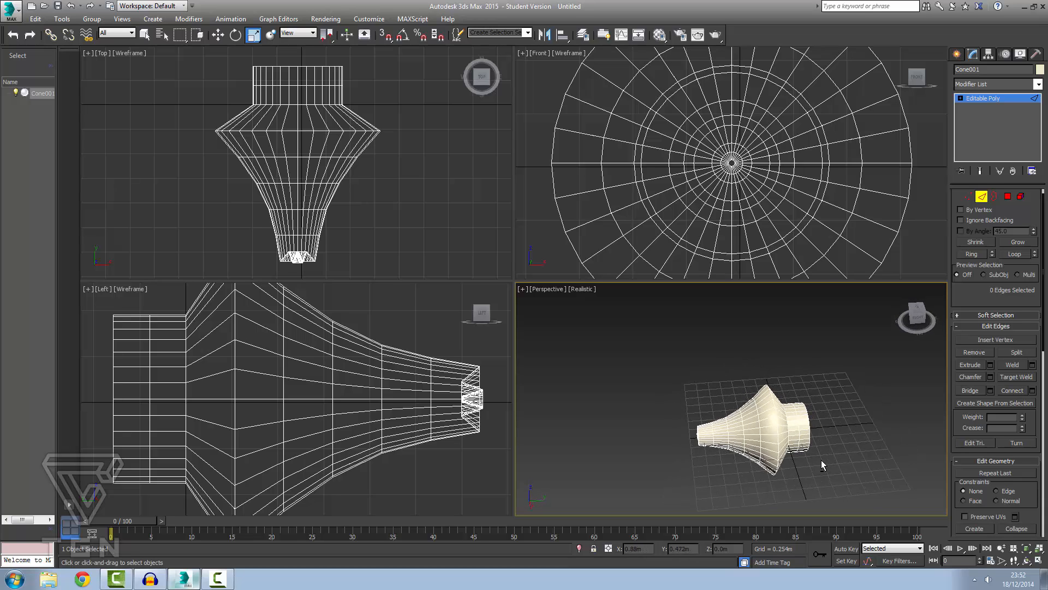
# Select the entire body at Element level, flatten it along the Z axis with Scale, and deselect it
pyautogui.click(1021, 196)
pyautogui.click(757, 436)
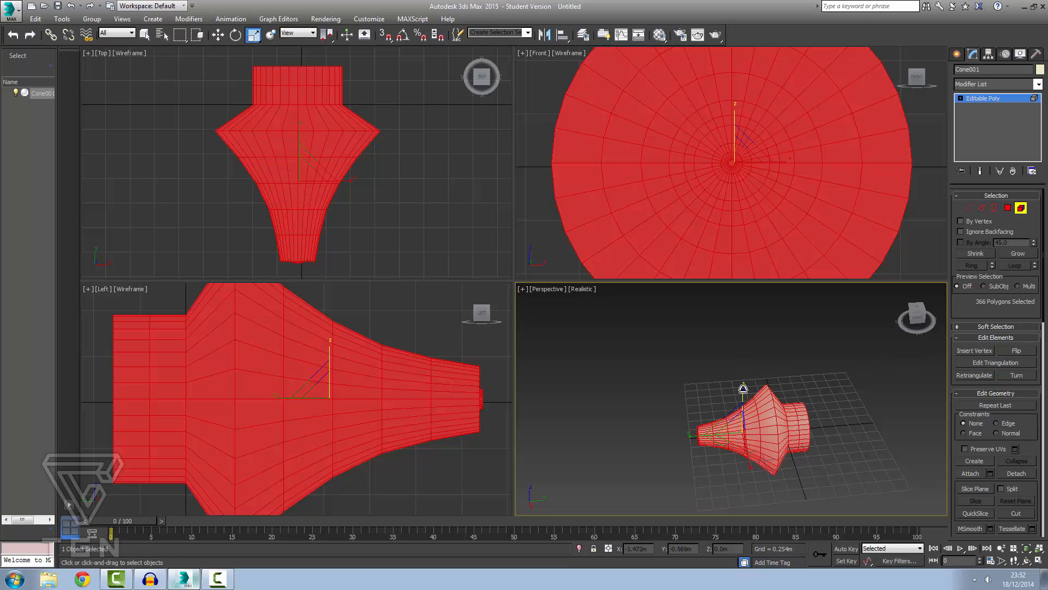
pyautogui.moveTo(743, 388); pyautogui.dragTo(736, 452)
pyautogui.click(729, 483)
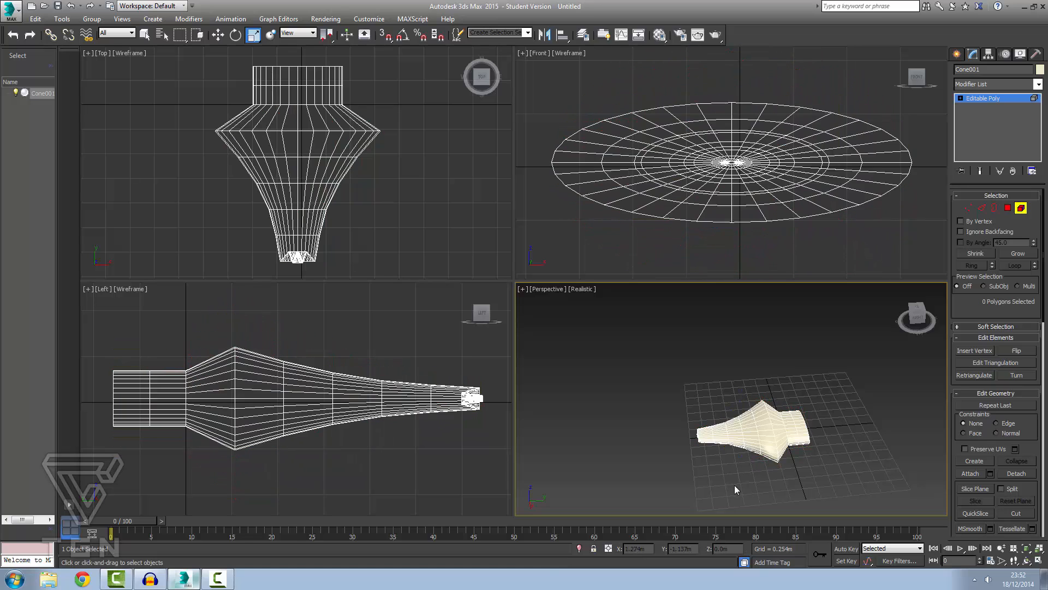
# Select the wide end's cap at Polygon level and inset it slightly to leave a thin rim
pyautogui.keyDown('alt'); pyautogui.moveTo(735, 484); pyautogui.dragTo(724, 388, button='middle'); pyautogui.keyUp('alt')
pyautogui.keyDown('alt'); pyautogui.moveTo(664, 426); pyautogui.dragTo(429, 429, button='middle'); pyautogui.keyUp('alt')
pyautogui.scroll(5, 782, 380)
pyautogui.scroll(-3, 809, 394)
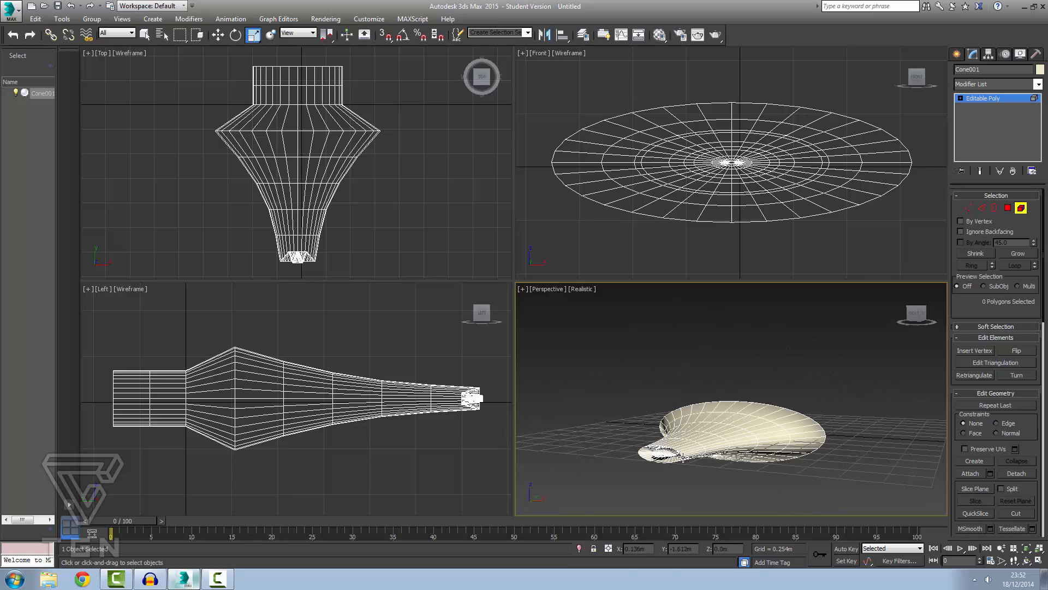
pyautogui.keyDown('alt'); pyautogui.moveTo(683, 458); pyautogui.dragTo(857, 492, button='middle'); pyautogui.keyUp('alt')
pyautogui.click(730, 480)
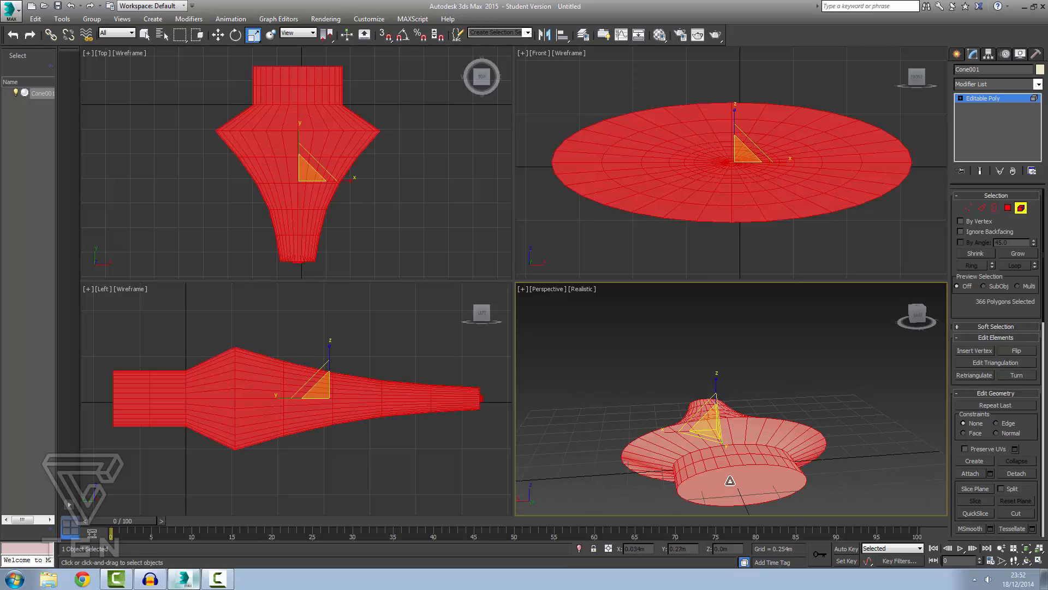
pyautogui.click(1008, 209)
pyautogui.click(735, 485)
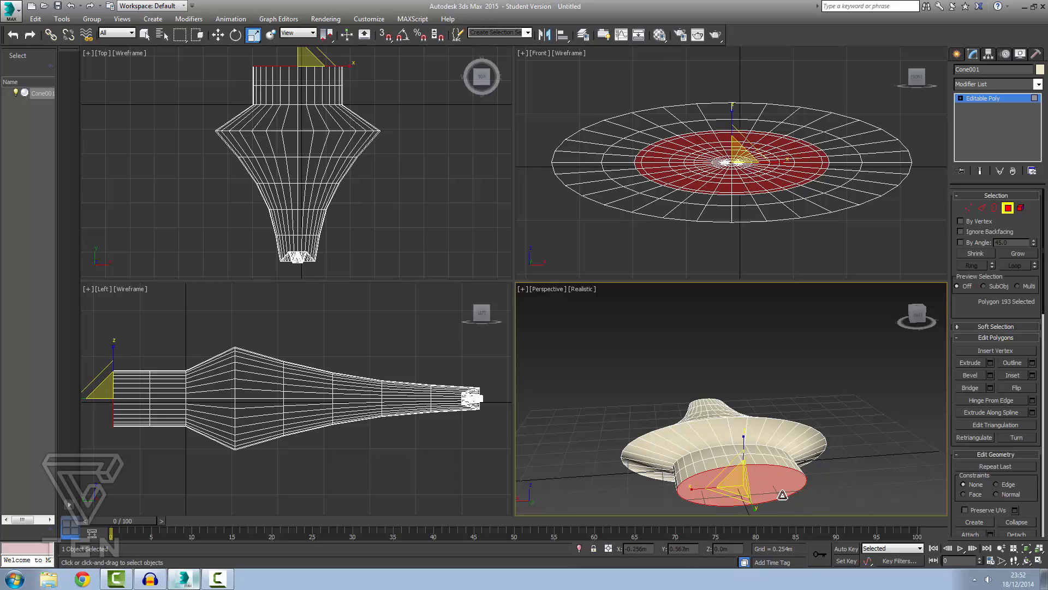
pyautogui.click(1014, 376)
pyautogui.moveTo(743, 488); pyautogui.dragTo(746, 484)
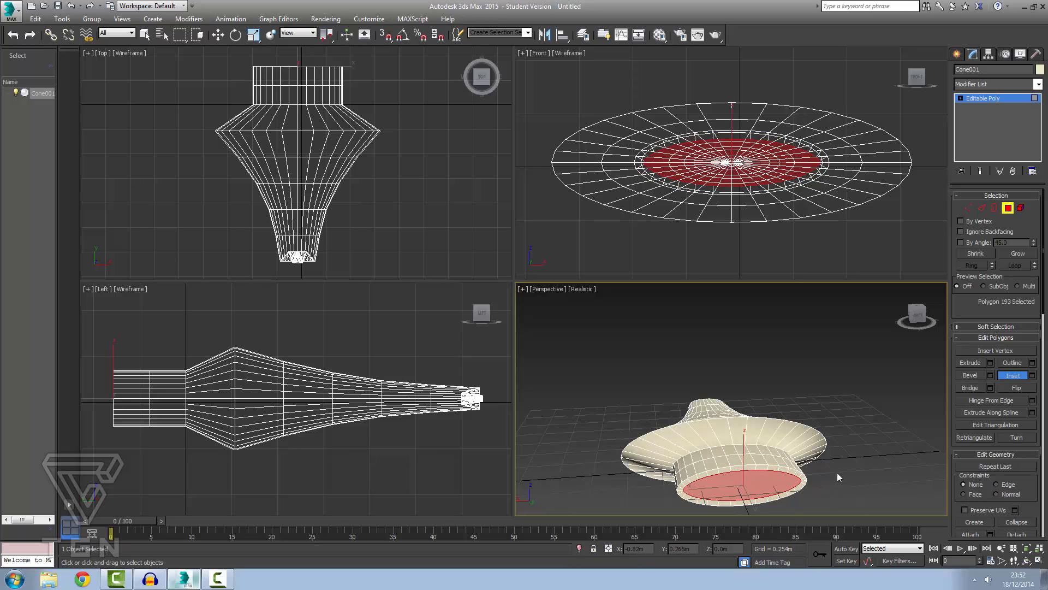
pyautogui.click(860, 477)
# Extrude the inset cap polygon inward to form a straight-walled recess in the wide end
pyautogui.scroll(2, 797, 496)
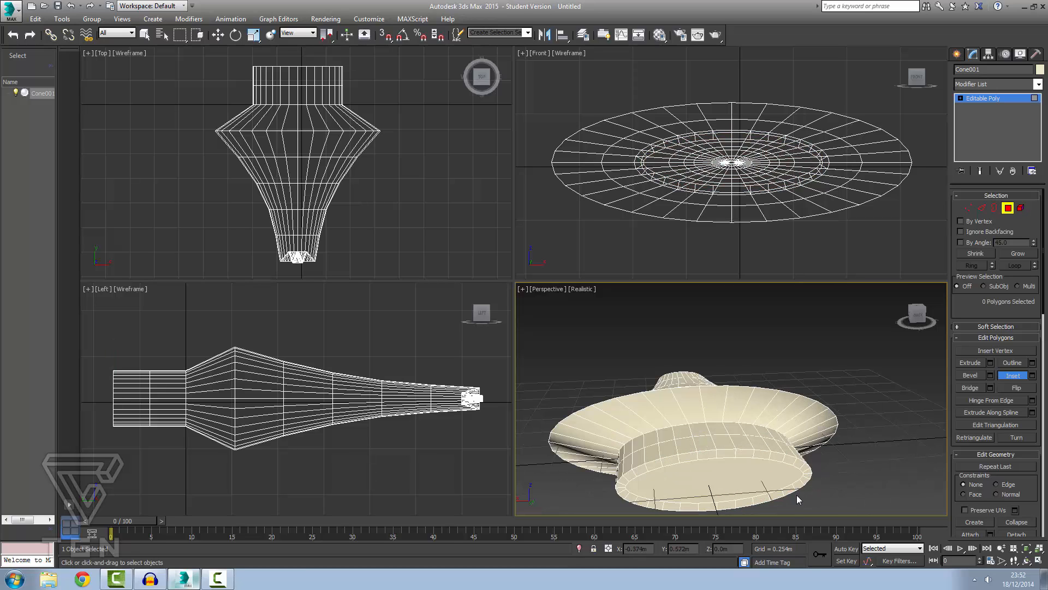
pyautogui.moveTo(851, 479)
pyautogui.keyDown('alt'); pyautogui.mouseDown(button='middle')
pyautogui.moveTo(831, 453)
pyautogui.moveTo(840, 464)
pyautogui.mouseUp(button='middle'); pyautogui.keyUp('alt')
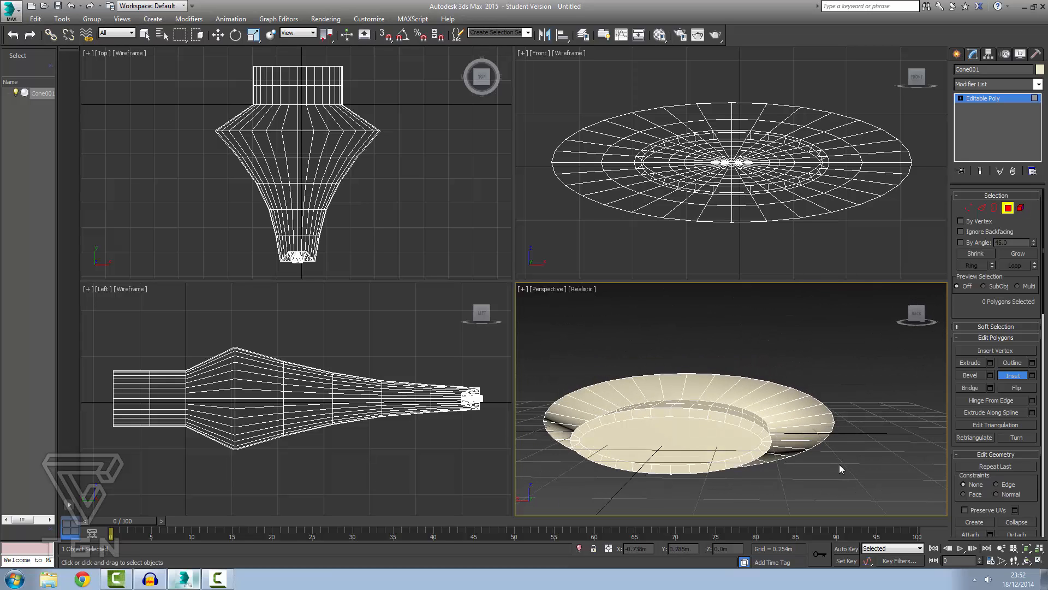
pyautogui.click(971, 364)
pyautogui.moveTo(703, 444); pyautogui.dragTo(764, 454)
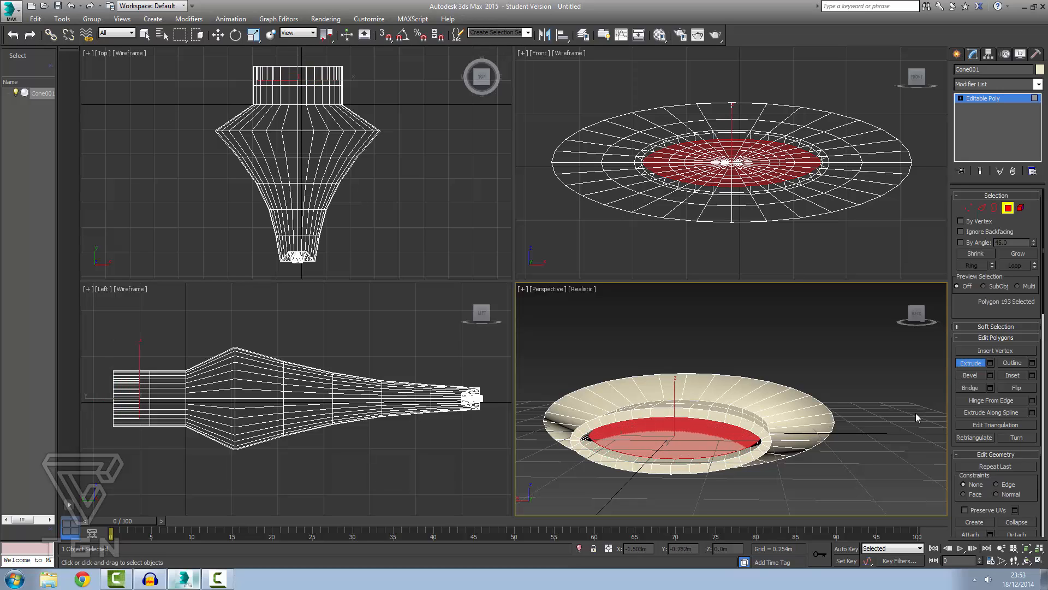
# Try to inset the recess floor polygon, and bevel it deeper into the body with a narrowing taper
pyautogui.click(1012, 375)
pyautogui.moveTo(697, 435); pyautogui.dragTo(699, 441)
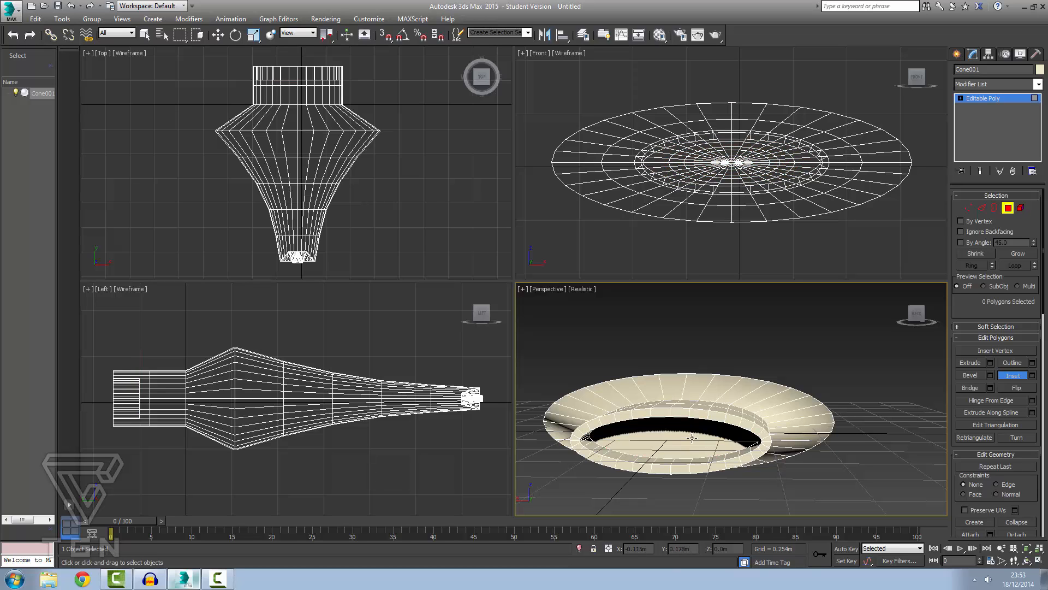
pyautogui.scroll(5, 733, 442)
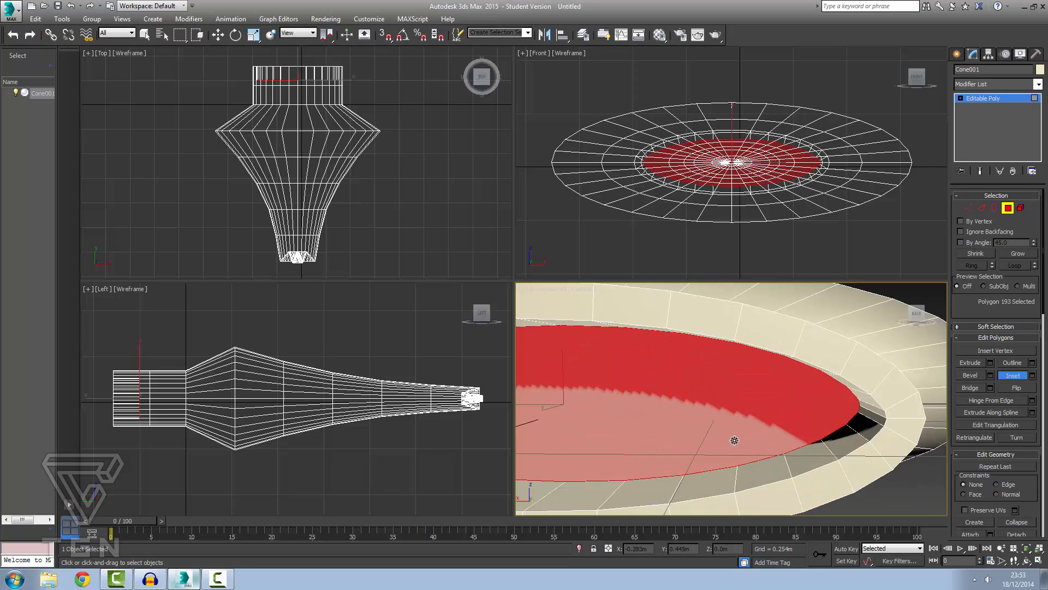
pyautogui.scroll(-3, 667, 438)
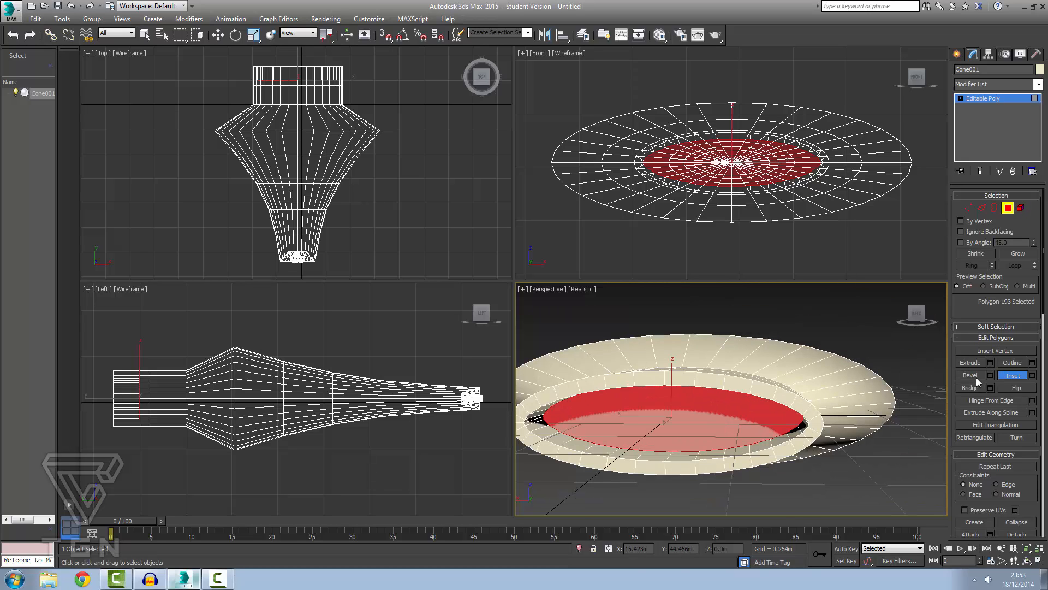
pyautogui.moveTo(657, 429); pyautogui.dragTo(653, 438)
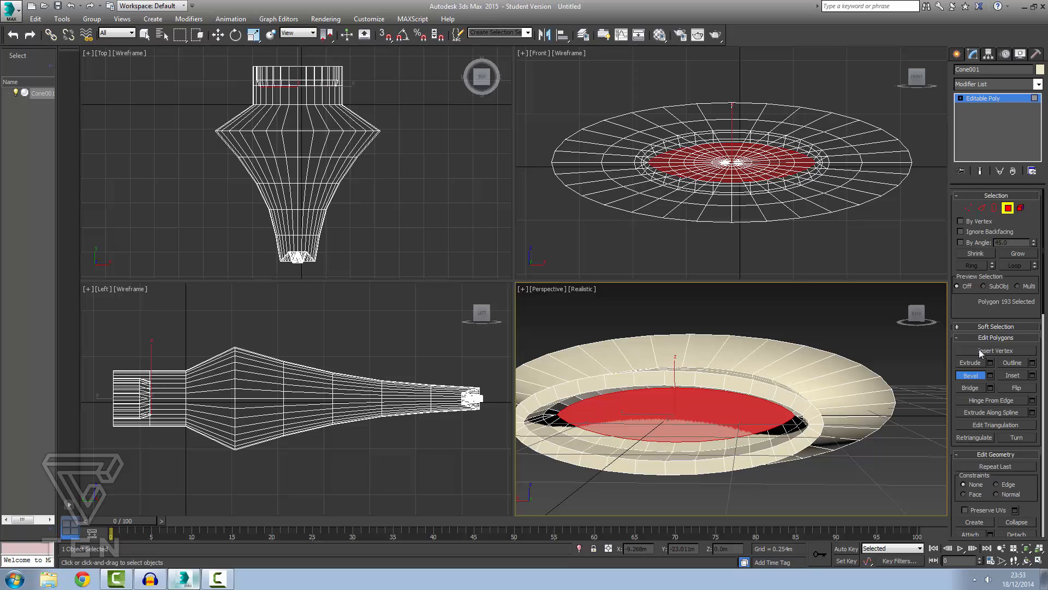
# Extrude the recess floor outward past the rim and scale its end face down uniformly into a tapered plug
pyautogui.moveTo(704, 418); pyautogui.dragTo(769, 403)
pyautogui.press('r')
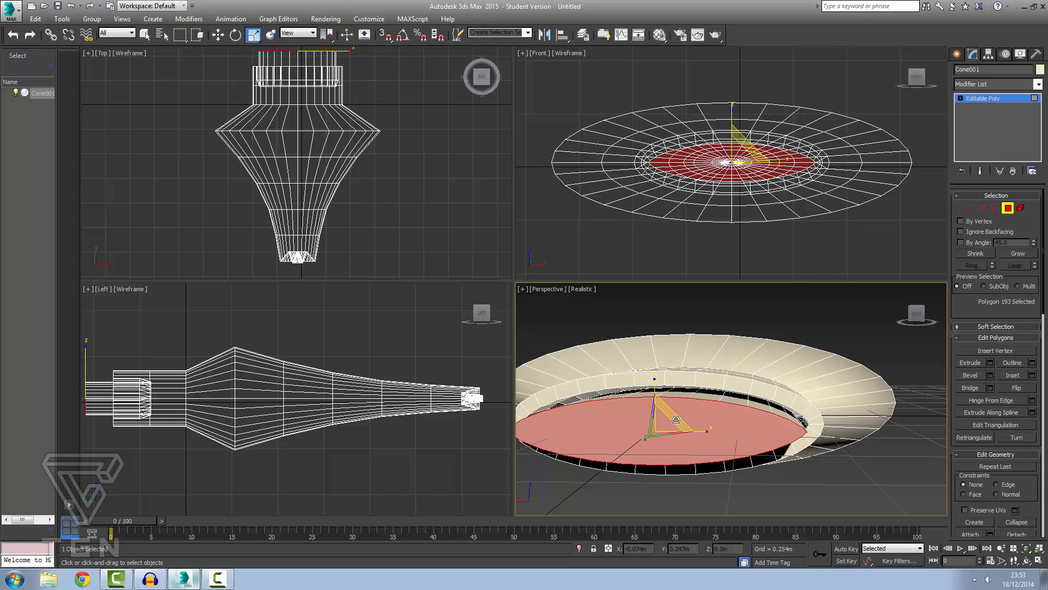
pyautogui.moveTo(660, 419); pyautogui.dragTo(639, 506)
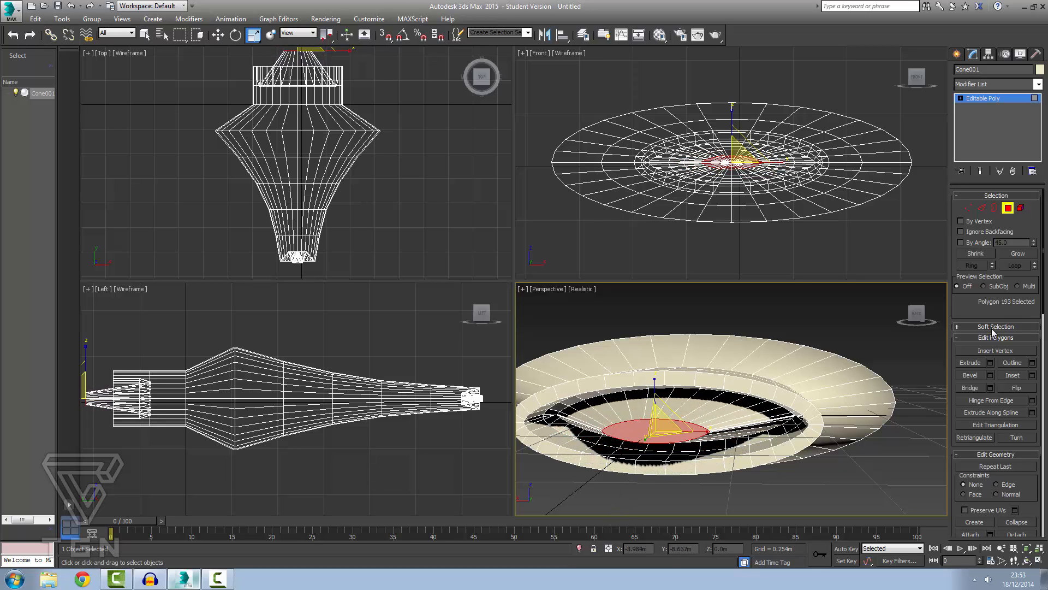
# Bevel the tapered plug's small end face slightly inward
pyautogui.click(966, 375)
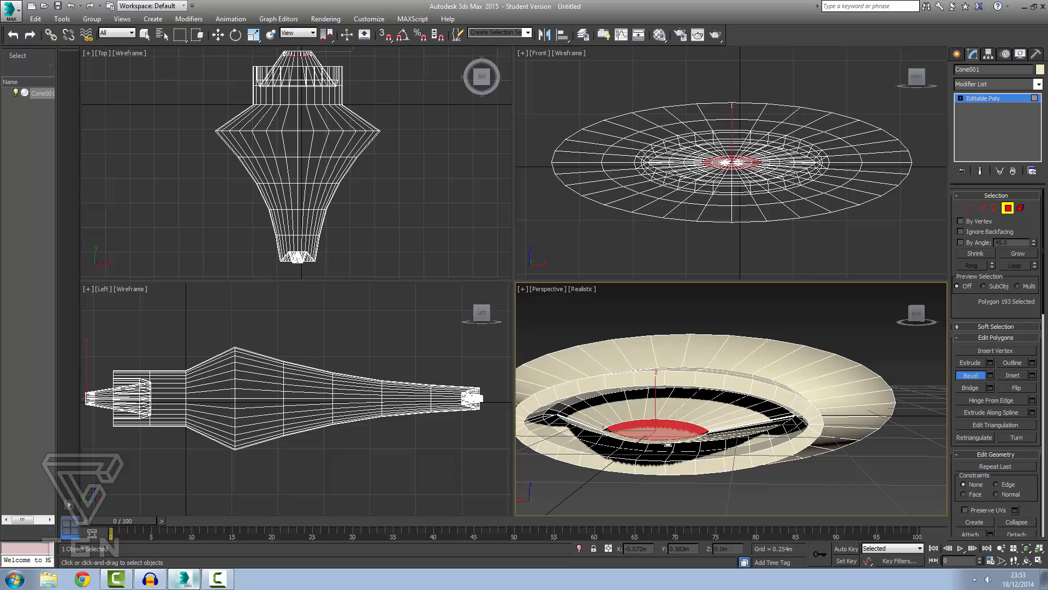
pyautogui.moveTo(717, 452); pyautogui.dragTo(718, 448)
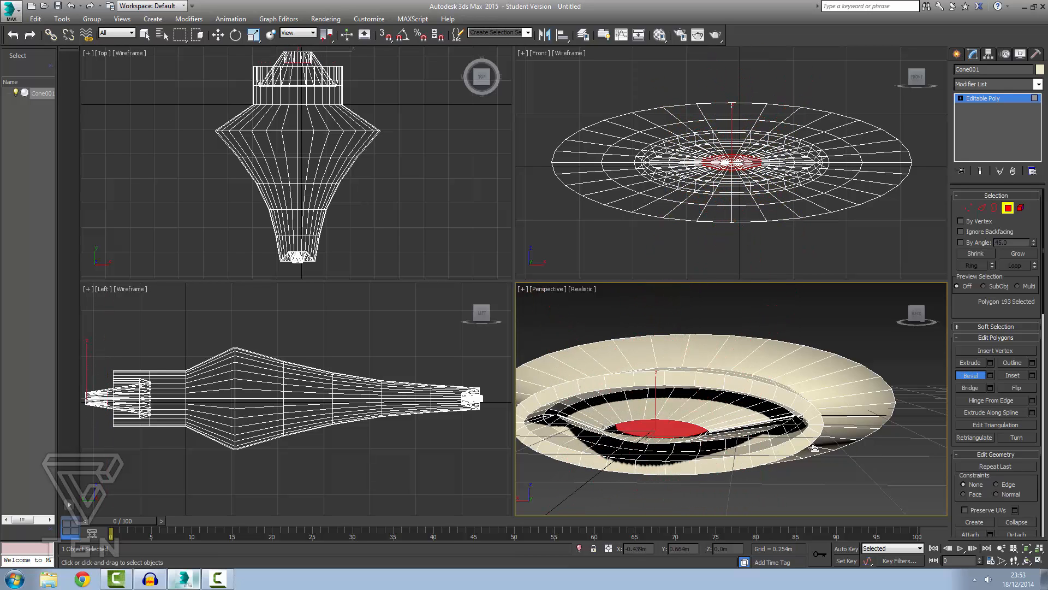
# Undo the last bevel and extrude the plug's small end face inward to hollow it out
pyautogui.hotkey('ctrl', 'z')
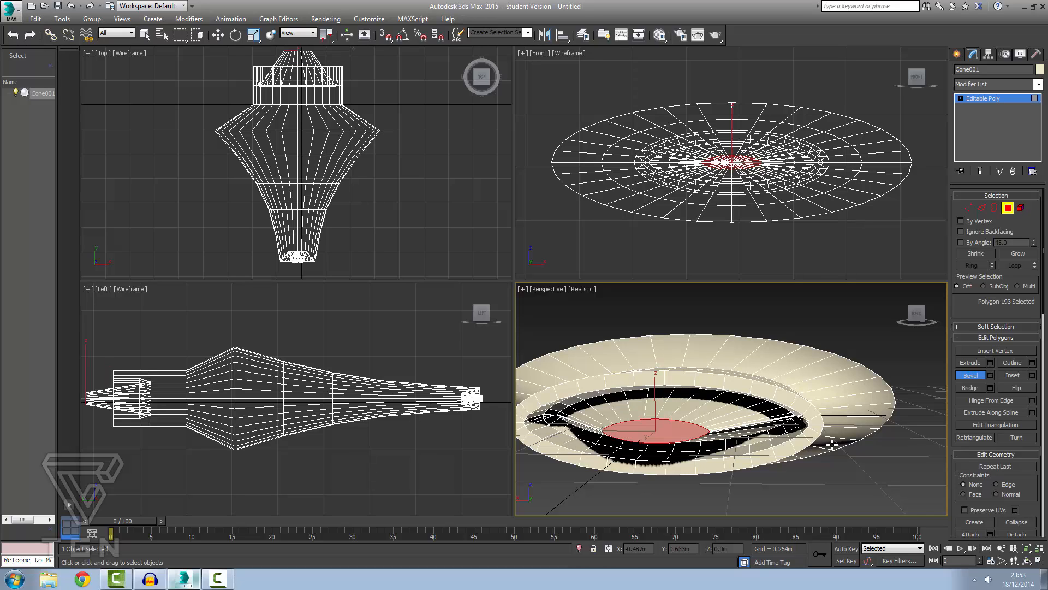
pyautogui.click(967, 363)
pyautogui.moveTo(650, 438); pyautogui.dragTo(649, 450)
pyautogui.click(830, 490)
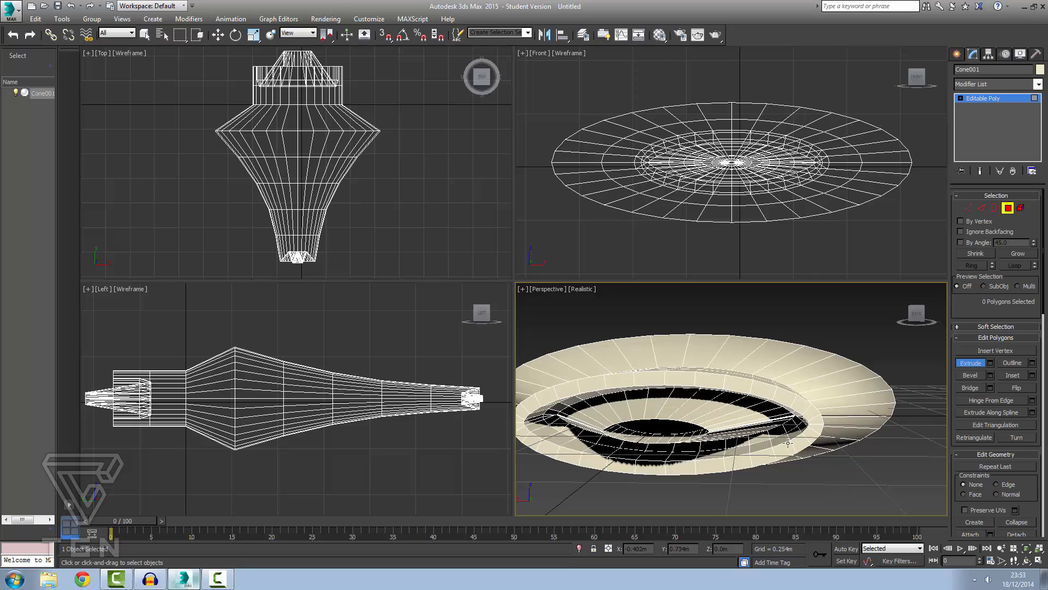
# Select all 32 polygons of the flat ring that forms the rim around the recess
pyautogui.scroll(5, 787, 439)
pyautogui.keyDown('alt'); pyautogui.moveTo(785, 432); pyautogui.dragTo(864, 328, button='middle'); pyautogui.keyUp('alt')
pyautogui.scroll(-8, 790, 442)
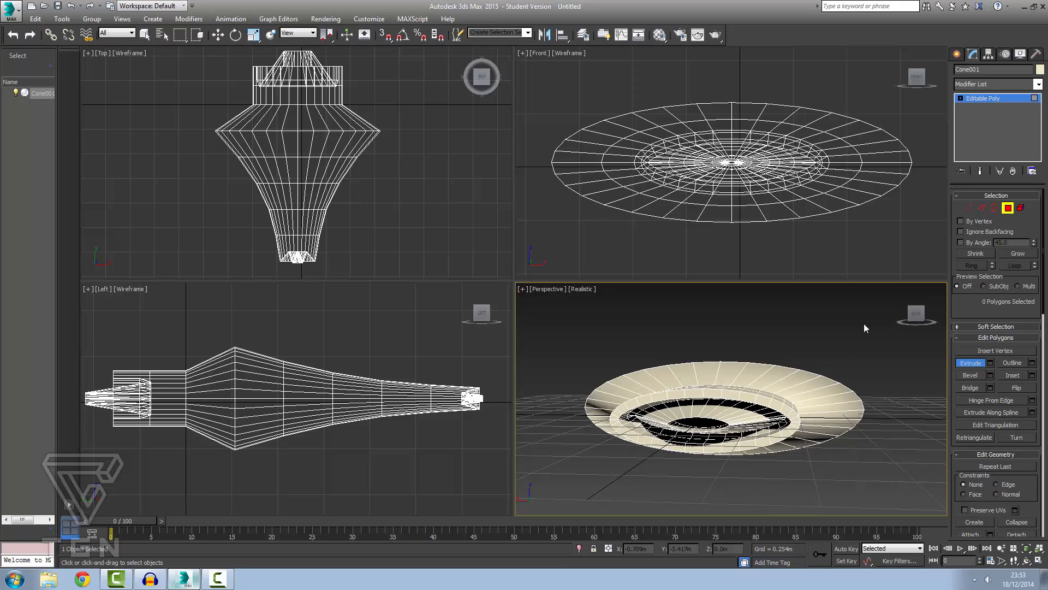
pyautogui.scroll(5, 713, 394)
pyautogui.click(745, 394)
pyautogui.keyDown('ctrl'); pyautogui.click(712, 394); pyautogui.keyUp('ctrl')
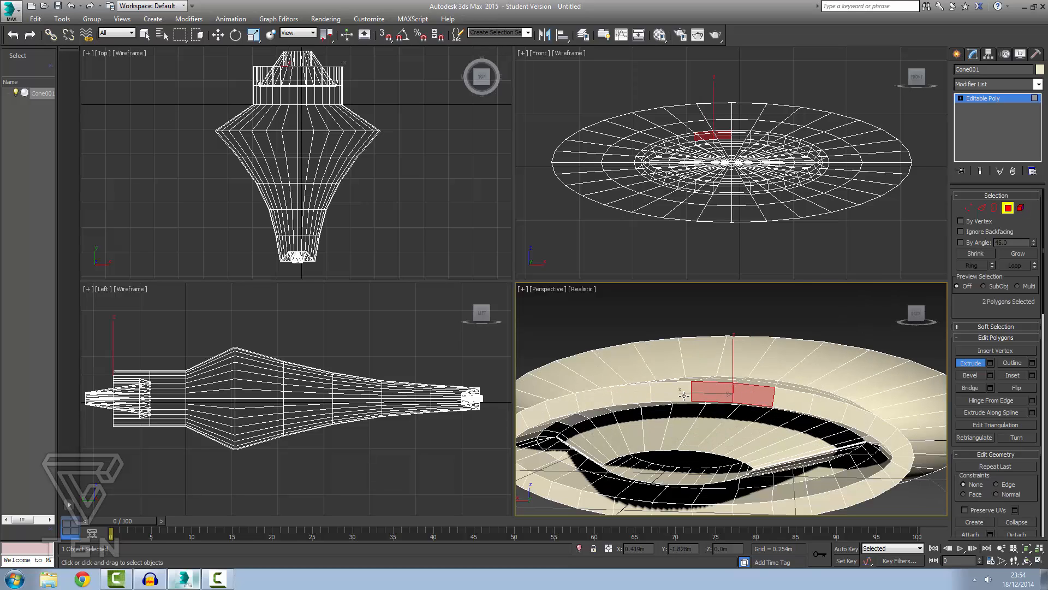
pyautogui.keyDown('ctrl'); pyautogui.click(672, 393); pyautogui.keyUp('ctrl')
pyautogui.keyDown('ctrl'); pyautogui.click(633, 395); pyautogui.keyUp('ctrl')
pyautogui.keyDown('ctrl'); pyautogui.click(597, 401); pyautogui.keyUp('ctrl')
pyautogui.keyDown('ctrl'); pyautogui.click(564, 407); pyautogui.keyUp('ctrl')
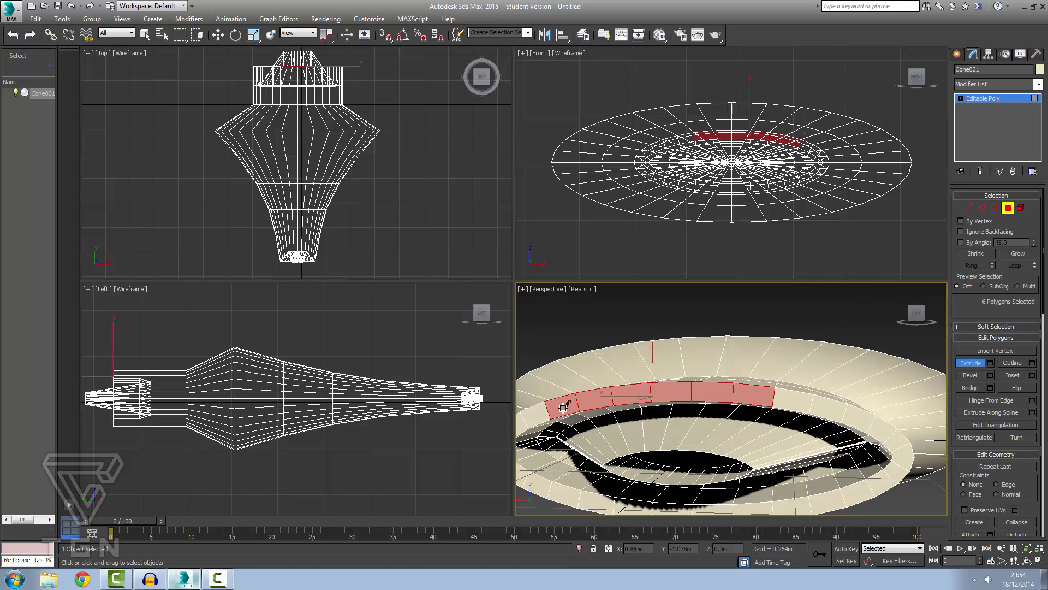
pyautogui.keyDown('ctrl'); pyautogui.click(793, 401); pyautogui.keyUp('ctrl')
pyautogui.keyDown('ctrl'); pyautogui.click(827, 409); pyautogui.keyUp('ctrl')
pyautogui.keyDown('ctrl'); pyautogui.click(858, 418); pyautogui.keyUp('ctrl')
pyautogui.keyDown('ctrl'); pyautogui.click(887, 436); pyautogui.keyUp('ctrl')
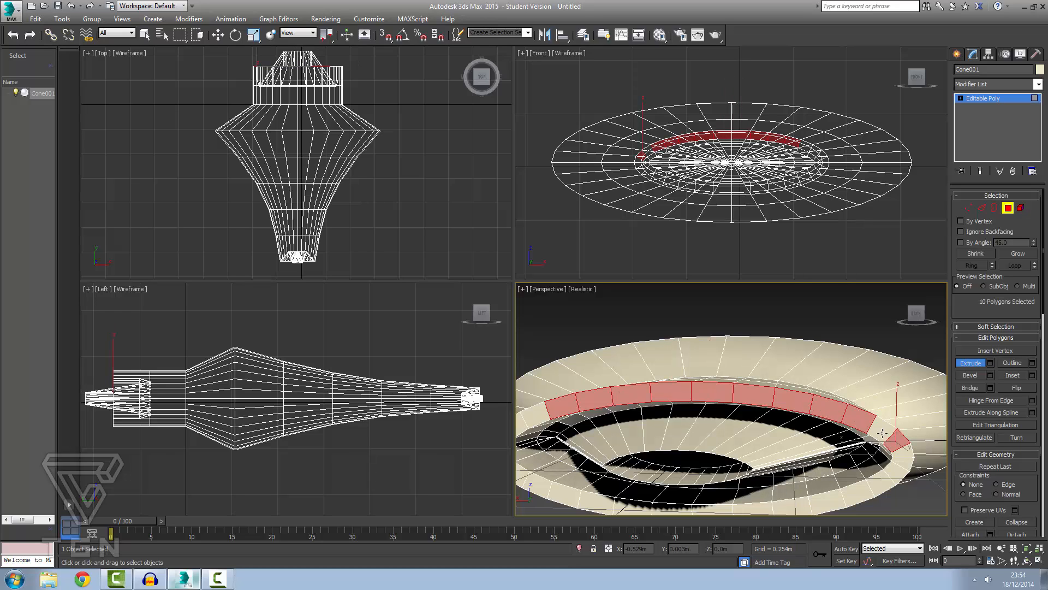
pyautogui.keyDown('ctrl'); pyautogui.click(883, 434); pyautogui.keyUp('ctrl')
pyautogui.keyDown('ctrl'); pyautogui.click(904, 451); pyautogui.keyUp('ctrl')
pyautogui.keyDown('ctrl'); pyautogui.click(904, 464); pyautogui.keyUp('ctrl')
pyautogui.keyDown('ctrl'); pyautogui.click(892, 475); pyautogui.keyUp('ctrl')
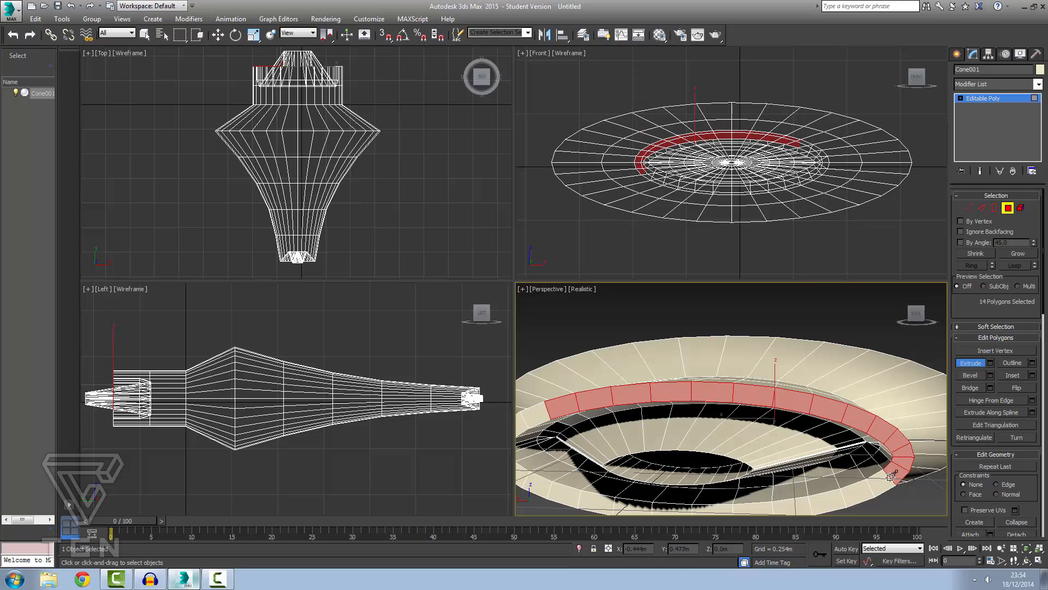
pyautogui.keyDown('ctrl'); pyautogui.click(878, 485); pyautogui.keyUp('ctrl')
pyautogui.keyDown('ctrl'); pyautogui.click(856, 495); pyautogui.keyUp('ctrl')
pyautogui.keyDown('ctrl'); pyautogui.click(825, 502); pyautogui.keyUp('ctrl')
pyautogui.keyDown('ctrl'); pyautogui.click(793, 506); pyautogui.keyUp('ctrl')
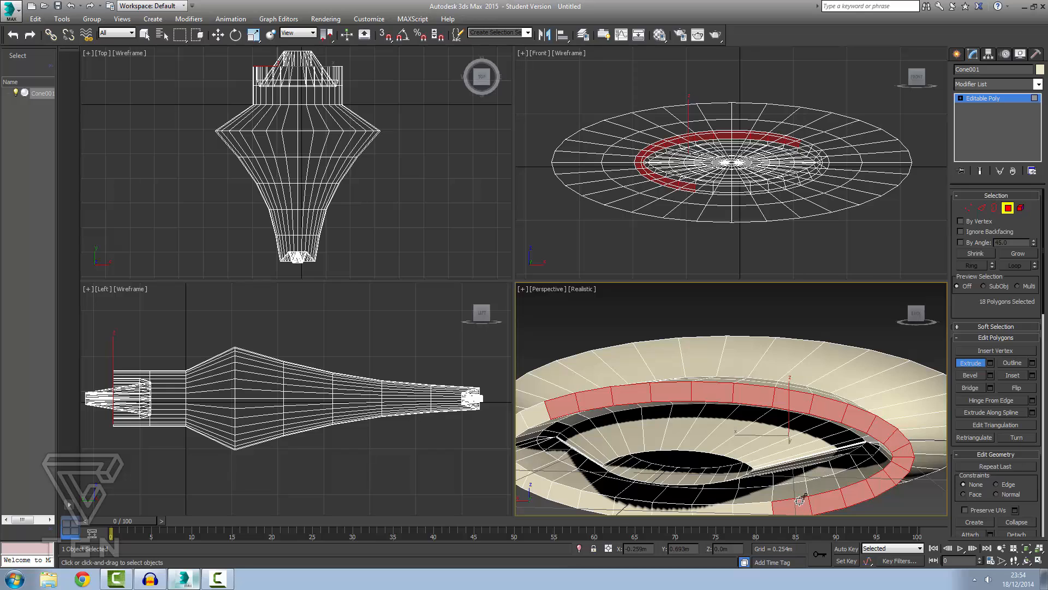
pyautogui.scroll(-2, 786, 505)
pyautogui.keyDown('ctrl'); pyautogui.click(621, 442); pyautogui.keyUp('ctrl')
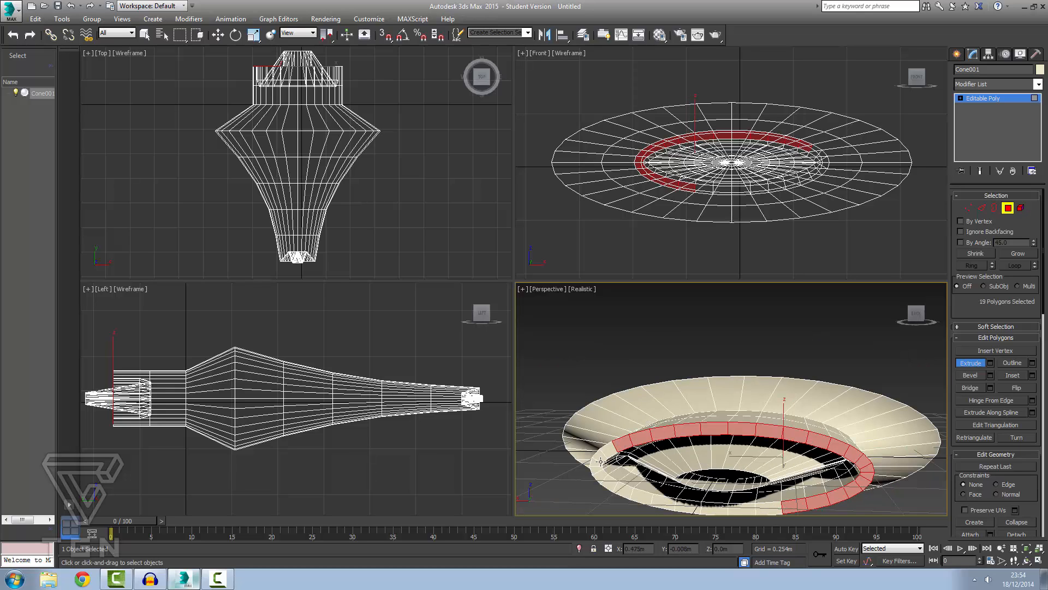
pyautogui.scroll(2, 597, 461)
pyautogui.keyDown('ctrl'); pyautogui.click(623, 442); pyautogui.keyUp('ctrl')
pyautogui.keyDown('ctrl'); pyautogui.click(608, 452); pyautogui.keyUp('ctrl')
pyautogui.keyDown('ctrl'); pyautogui.click(597, 466); pyautogui.keyUp('ctrl')
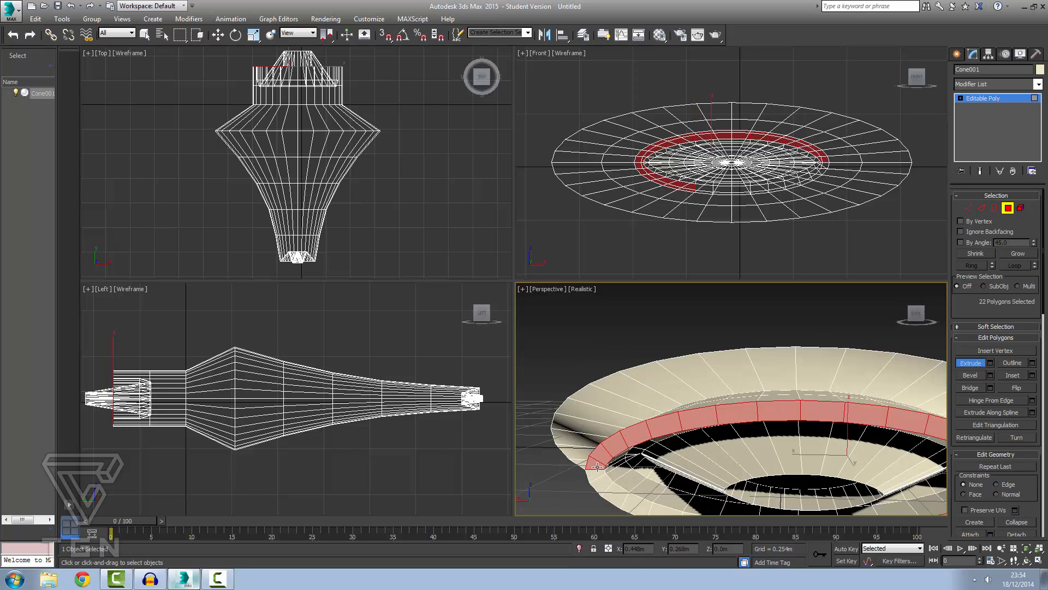
pyautogui.keyDown('ctrl'); pyautogui.click(596, 476); pyautogui.keyUp('ctrl')
pyautogui.keyDown('ctrl'); pyautogui.click(602, 485); pyautogui.keyUp('ctrl')
pyautogui.keyDown('ctrl'); pyautogui.click(616, 496); pyautogui.keyUp('ctrl')
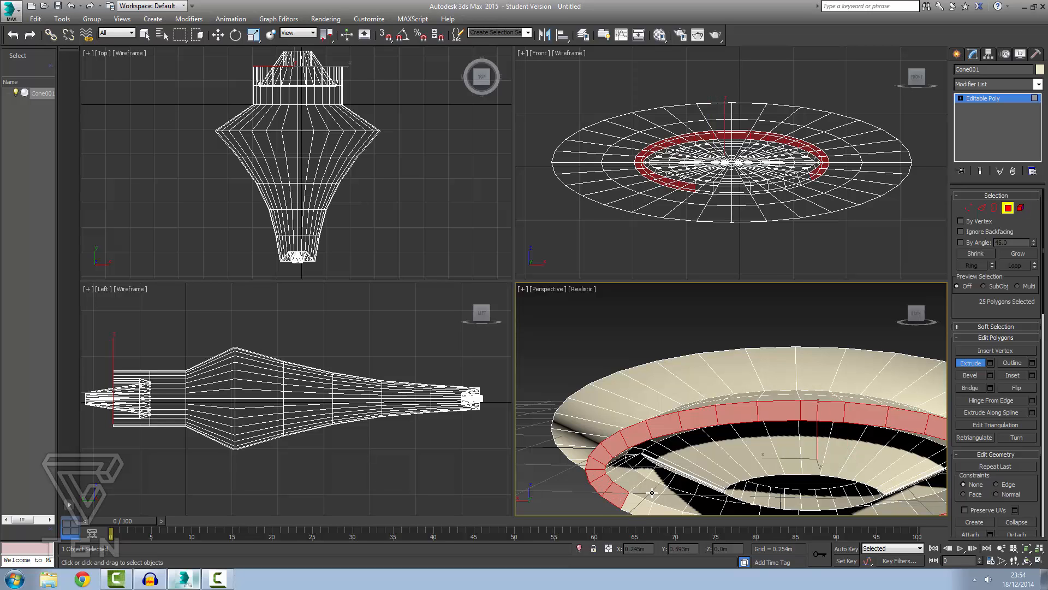
pyautogui.scroll(-4, 692, 515)
pyautogui.scroll(6, 693, 515)
pyautogui.scroll(-3, 689, 502)
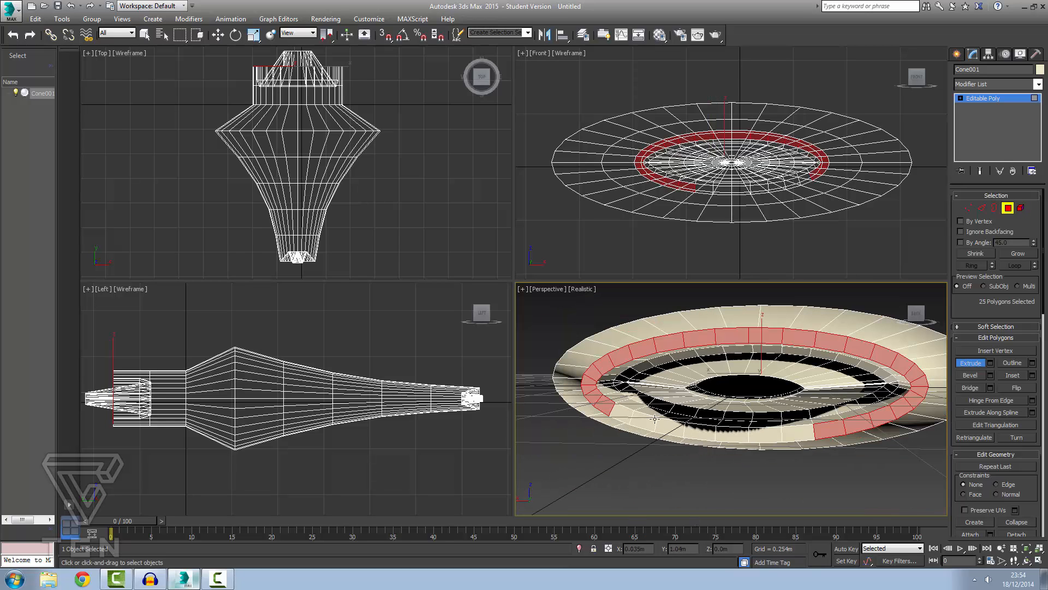
pyautogui.keyDown('ctrl'); pyautogui.click(623, 416); pyautogui.keyUp('ctrl')
pyautogui.keyDown('ctrl'); pyautogui.click(644, 424); pyautogui.keyUp('ctrl')
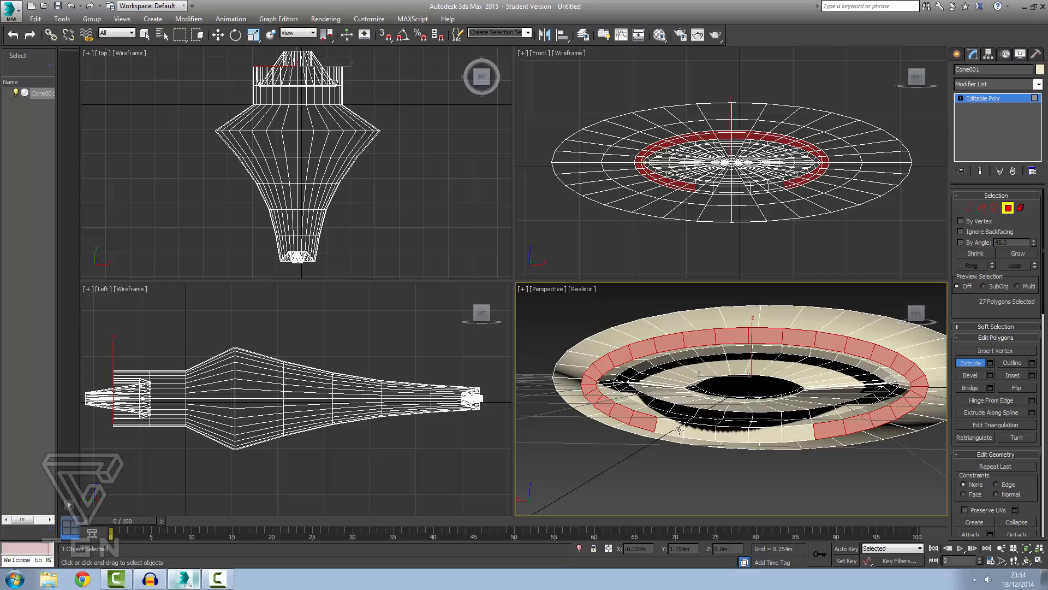
pyautogui.keyDown('ctrl'); pyautogui.click(671, 429); pyautogui.keyUp('ctrl')
pyautogui.keyDown('ctrl'); pyautogui.click(703, 432); pyautogui.keyUp('ctrl')
pyautogui.keyDown('ctrl'); pyautogui.click(735, 435); pyautogui.keyUp('ctrl')
pyautogui.keyDown('ctrl'); pyautogui.click(766, 437); pyautogui.keyUp('ctrl')
pyautogui.keyDown('ctrl'); pyautogui.click(798, 434); pyautogui.keyUp('ctrl')
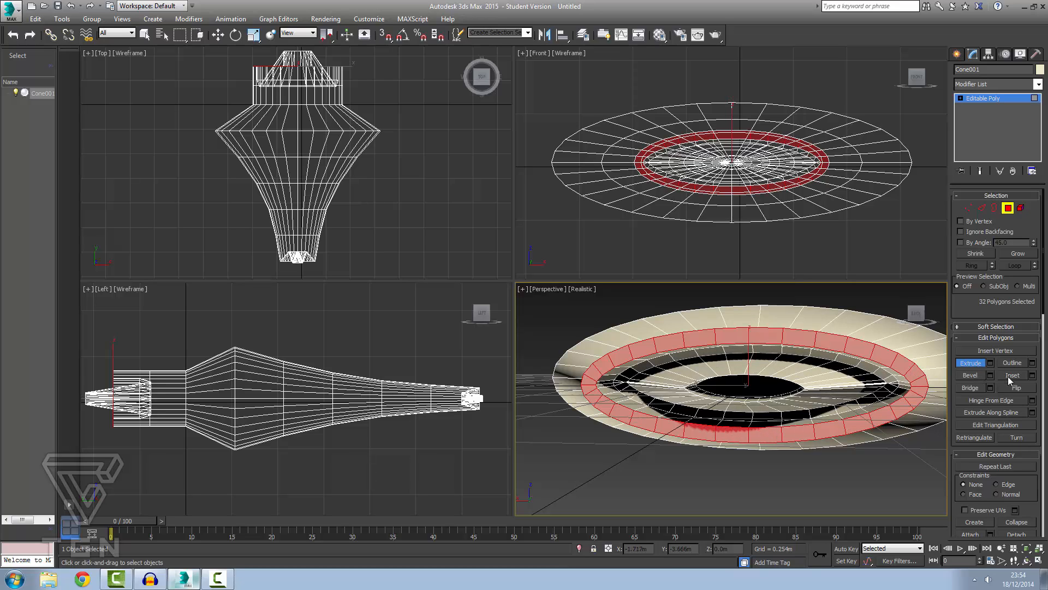
# Try to scale the selected rim ring down toward its centre in the XZ plane
pyautogui.press('r')
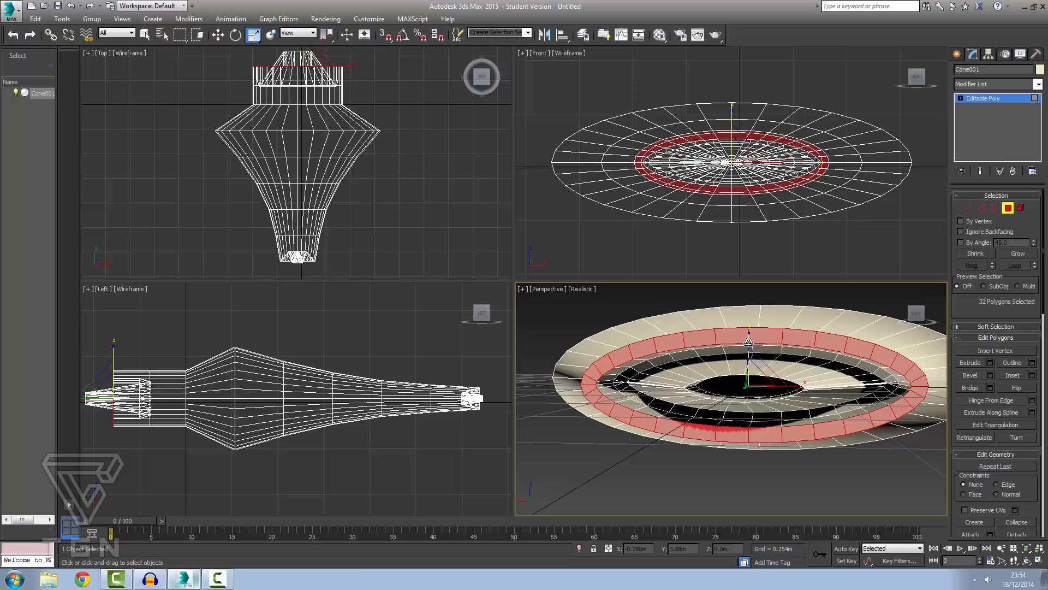
pyautogui.moveTo(752, 371); pyautogui.dragTo(726, 389)
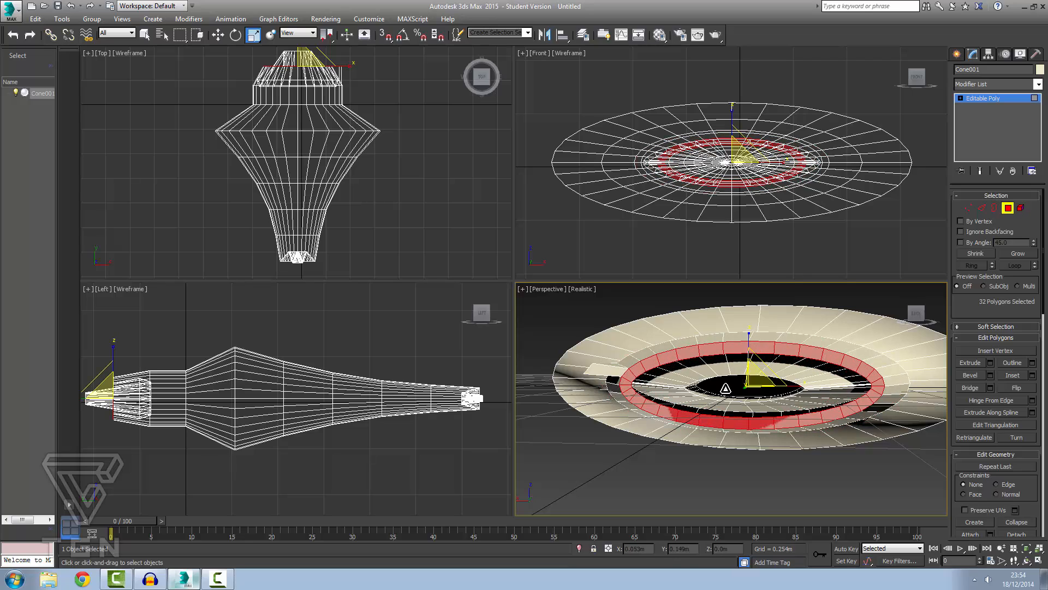
pyautogui.hotkey('ctrl', 'z')
# Bevel the rim ring slightly outward so it narrows to a thin raised edge, and clear the polygon selection
pyautogui.moveTo(548, 428)
pyautogui.keyDown('alt'); pyautogui.mouseDown(button='middle')
pyautogui.moveTo(583, 421)
pyautogui.moveTo(551, 422)
pyautogui.moveTo(526, 453)
pyautogui.moveTo(533, 460)
pyautogui.moveTo(557, 437)
pyautogui.mouseUp(button='middle'); pyautogui.keyUp('alt')
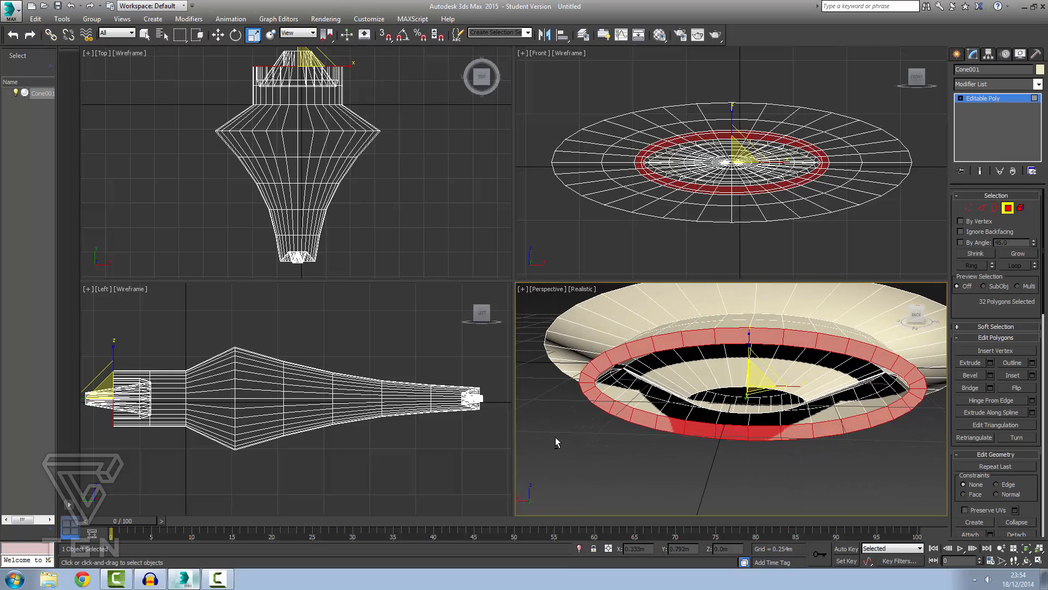
pyautogui.click(970, 376)
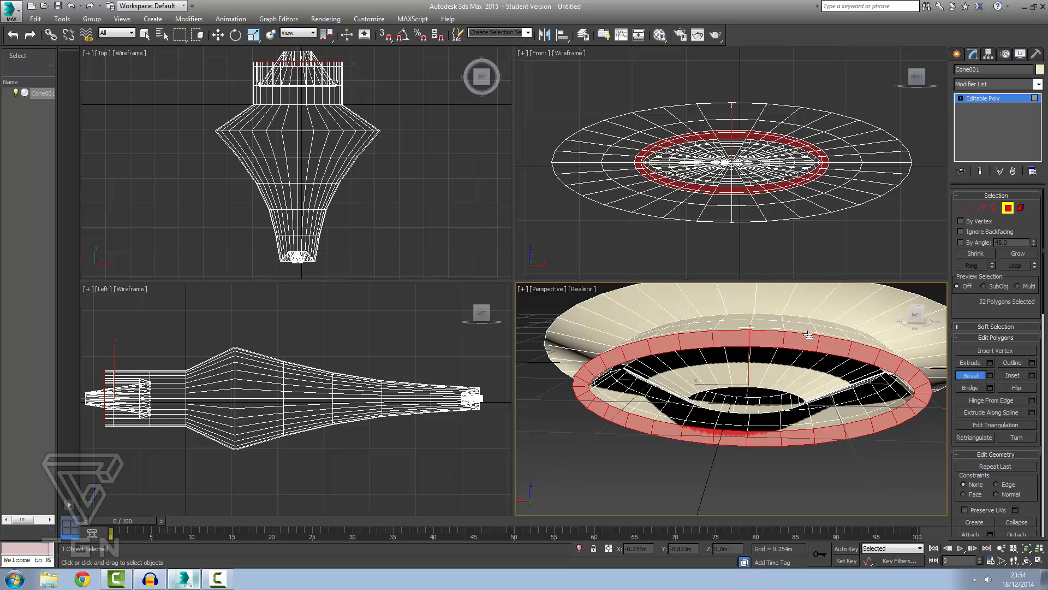
pyautogui.moveTo(804, 340); pyautogui.dragTo(808, 335)
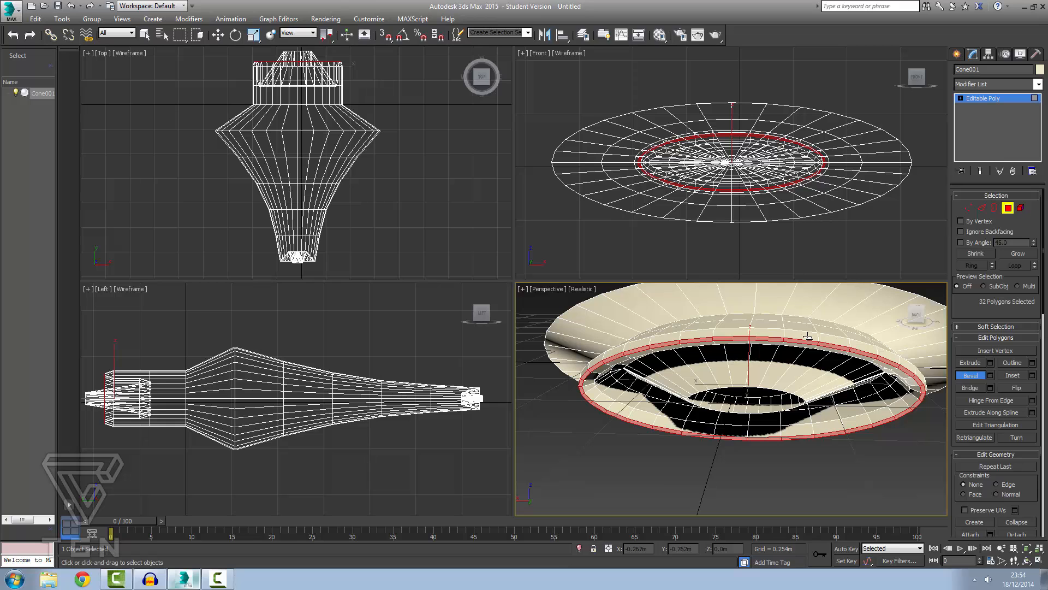
pyautogui.click(688, 480)
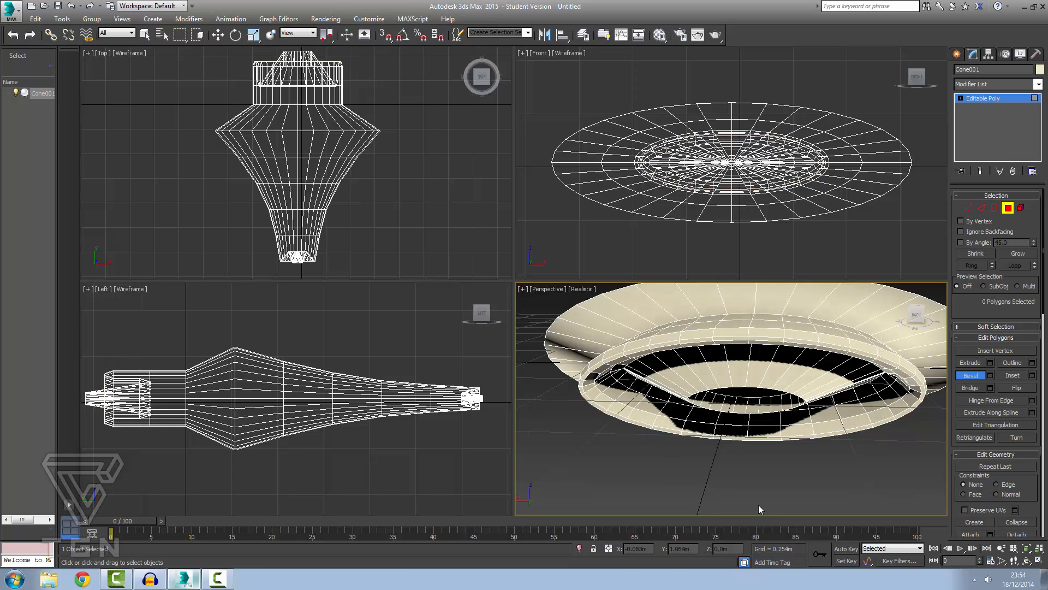
# Select the two adjacent side polygons on each opposite side of the body, directly past its widest loop toward the narrow end
pyautogui.keyDown('alt'); pyautogui.moveTo(758, 505); pyautogui.dragTo(694, 488, button='middle'); pyautogui.keyUp('alt')
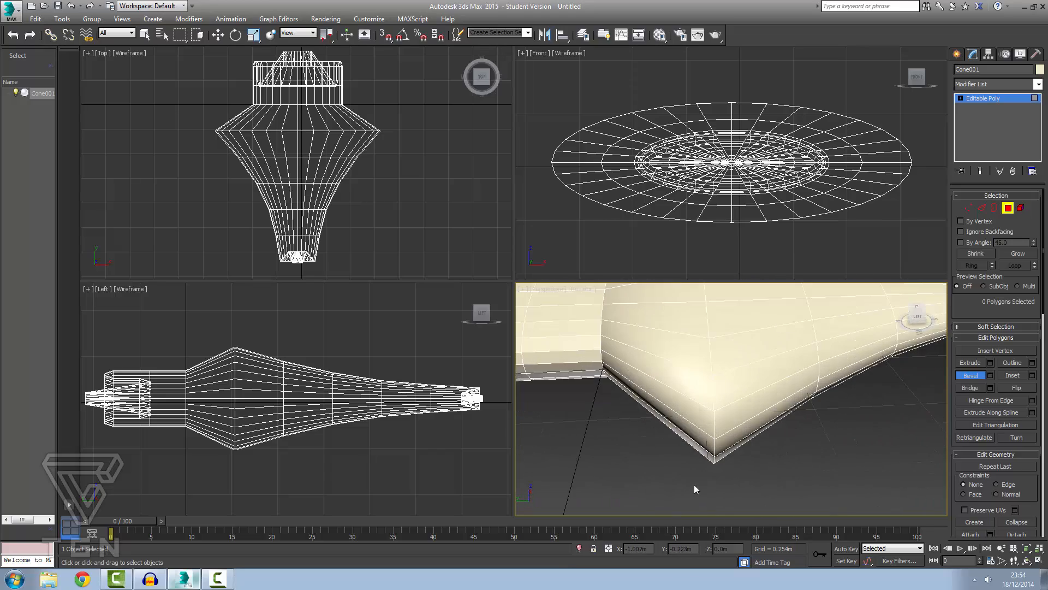
pyautogui.scroll(-4, 730, 419)
pyautogui.scroll(3, 725, 430)
pyautogui.keyDown('alt'); pyautogui.moveTo(731, 427); pyautogui.dragTo(625, 448, button='middle'); pyautogui.keyUp('alt')
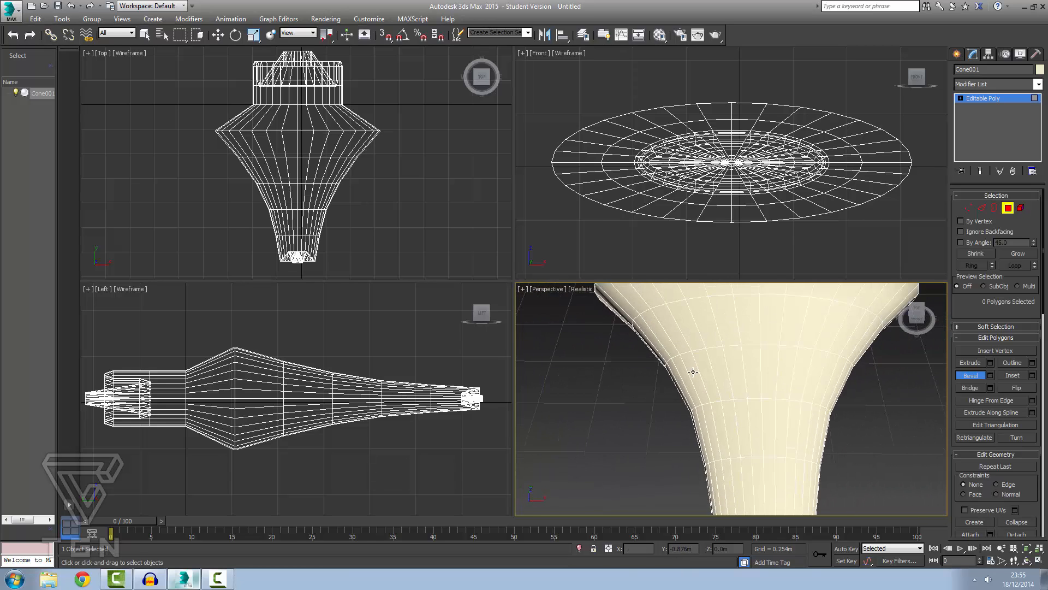
pyautogui.scroll(-4, 693, 371)
pyautogui.scroll(5, 698, 382)
pyautogui.scroll(-1, 699, 383)
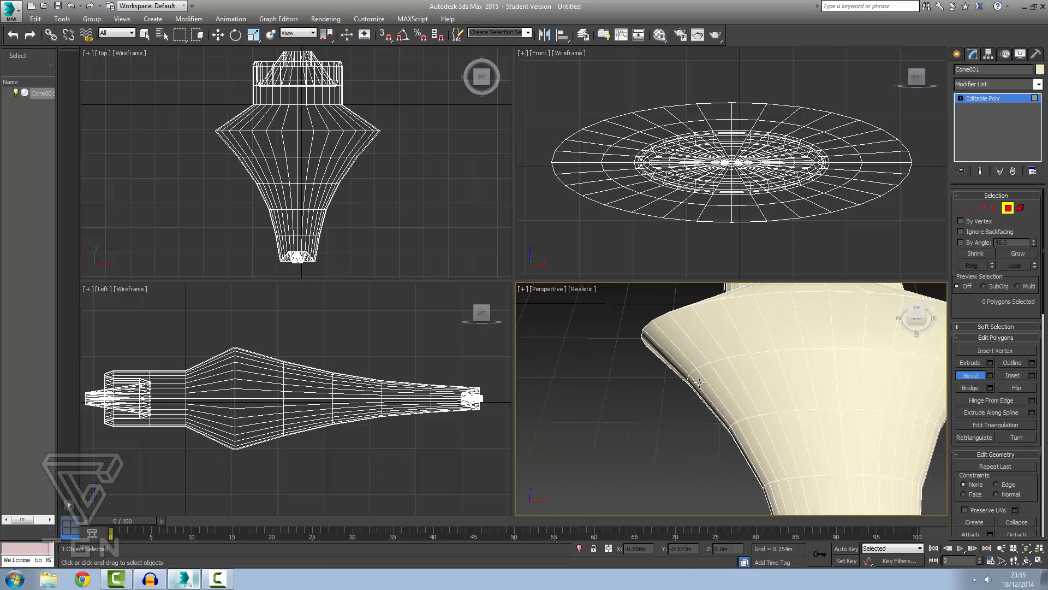
pyautogui.keyDown('alt'); pyautogui.moveTo(699, 383); pyautogui.dragTo(724, 378, button='middle'); pyautogui.keyUp('alt')
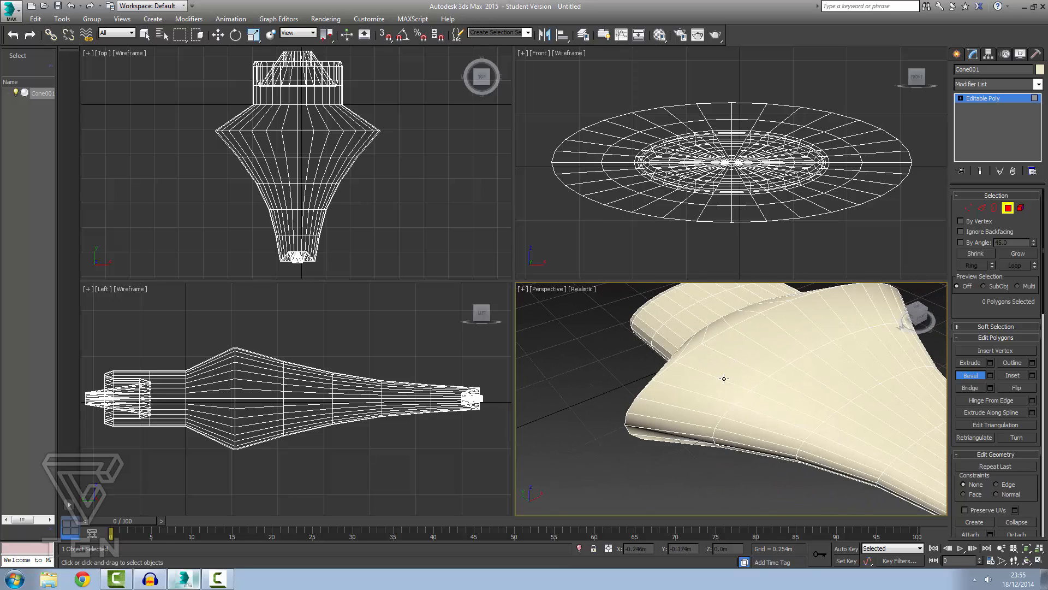
pyautogui.click(658, 427)
pyautogui.keyDown('ctrl'); pyautogui.click(656, 435); pyautogui.keyUp('ctrl')
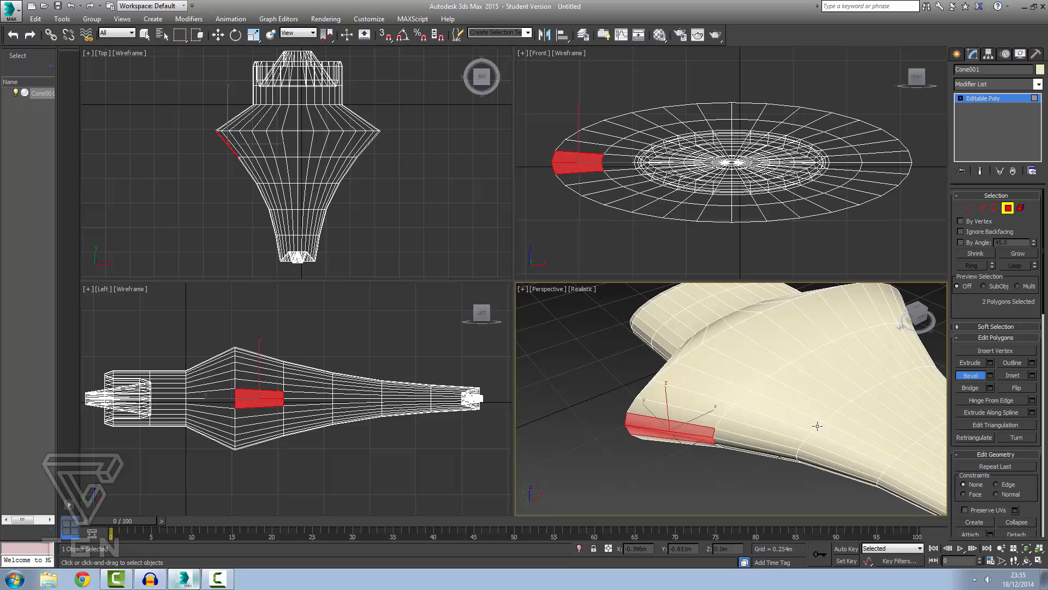
pyautogui.keyDown('alt'); pyautogui.moveTo(850, 413); pyautogui.dragTo(753, 385, button='middle'); pyautogui.keyUp('alt')
pyautogui.scroll(-3, 846, 497)
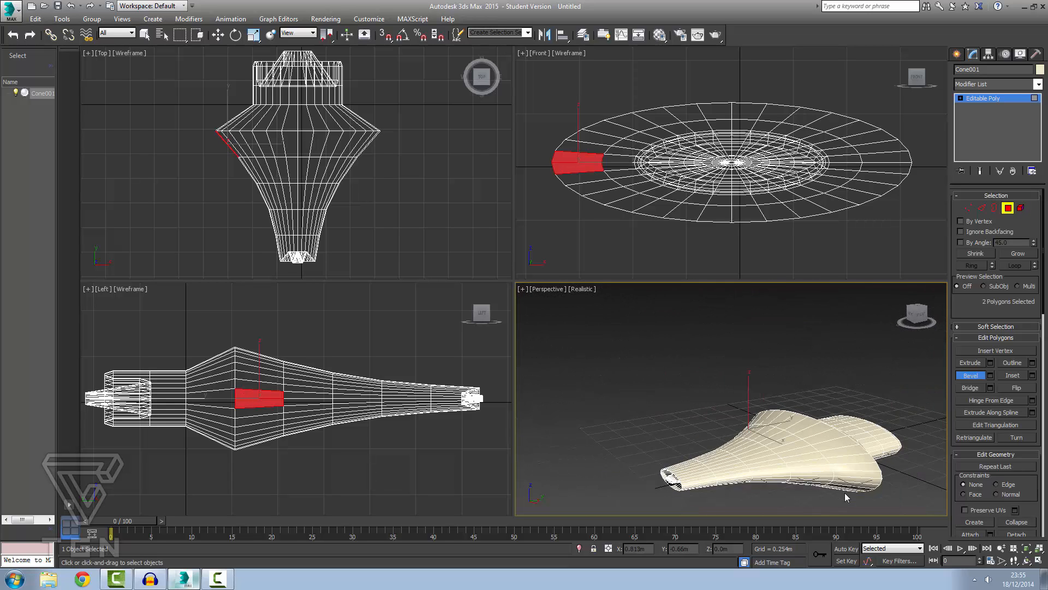
pyautogui.scroll(2, 854, 496)
pyautogui.keyDown('ctrl'); pyautogui.click(894, 457); pyautogui.keyUp('ctrl')
pyautogui.keyDown('ctrl'); pyautogui.click(895, 467); pyautogui.keyUp('ctrl')
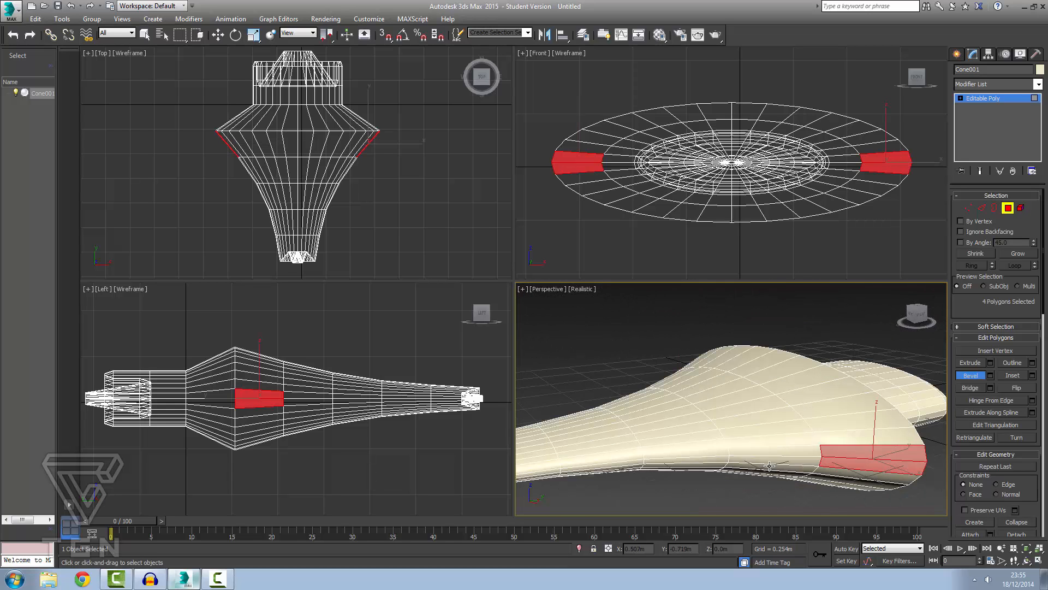
# Extend the selection on both sides by two more polygon rows toward the narrow end, making twelve polygons in total
pyautogui.keyDown('alt'); pyautogui.moveTo(770, 459); pyautogui.dragTo(855, 457, button='middle'); pyautogui.keyUp('alt')
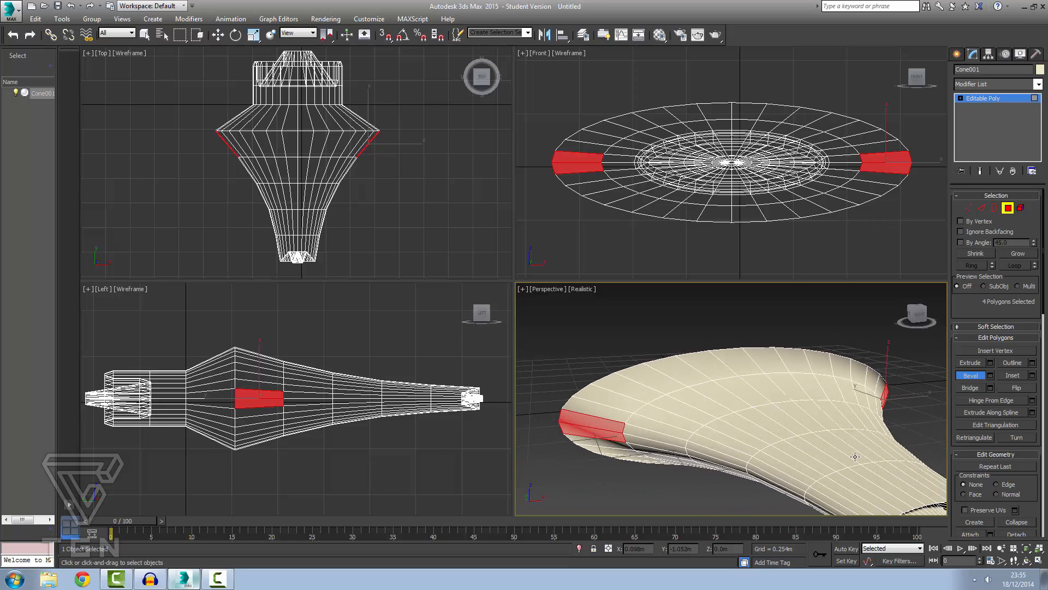
pyautogui.keyDown('ctrl'); pyautogui.click(660, 439); pyautogui.keyUp('ctrl')
pyautogui.keyDown('ctrl'); pyautogui.click(658, 449); pyautogui.keyUp('ctrl')
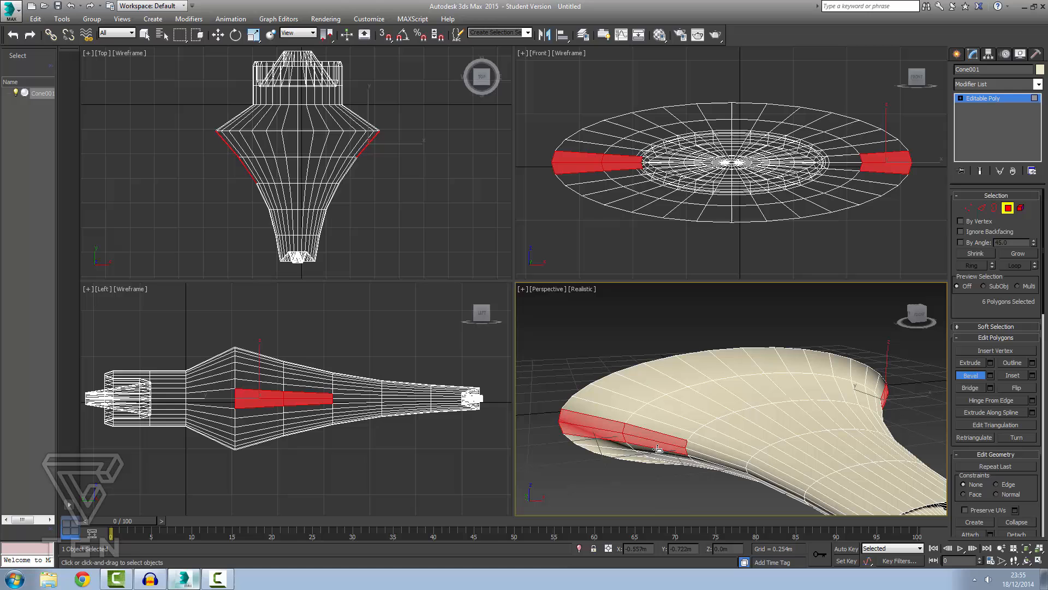
pyautogui.keyDown('ctrl'); pyautogui.click(706, 449); pyautogui.keyUp('ctrl')
pyautogui.keyDown('ctrl'); pyautogui.click(709, 459); pyautogui.keyUp('ctrl')
pyautogui.keyDown('alt'); pyautogui.moveTo(904, 445); pyautogui.dragTo(884, 444, button='middle'); pyautogui.keyUp('alt')
pyautogui.keyDown('ctrl'); pyautogui.click(881, 444); pyautogui.keyUp('ctrl')
pyautogui.keyDown('ctrl'); pyautogui.click(855, 444); pyautogui.keyUp('ctrl')
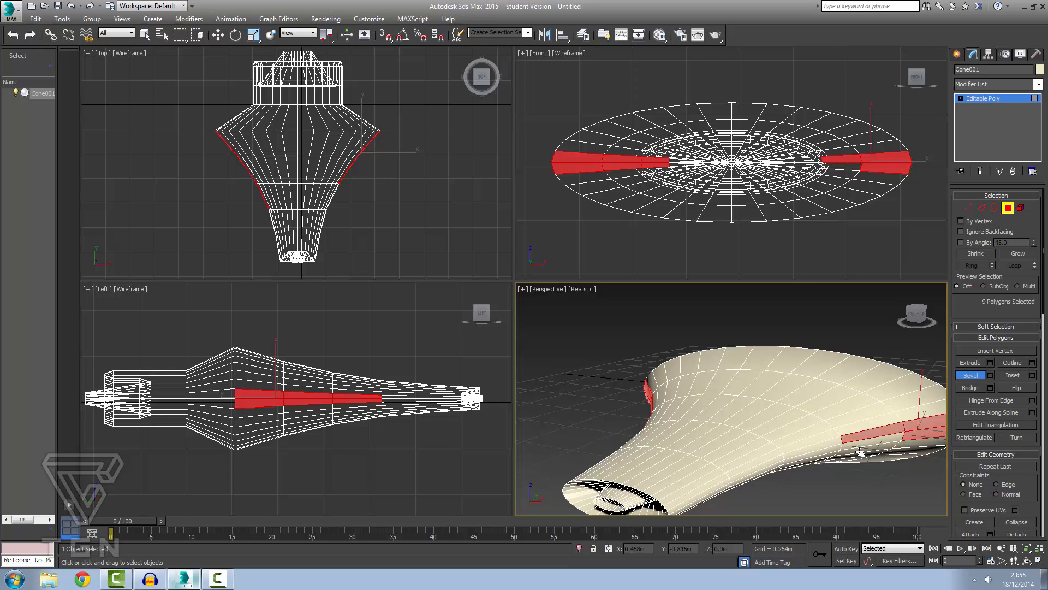
pyautogui.keyDown('ctrl'); pyautogui.click(847, 444); pyautogui.keyUp('ctrl')
pyautogui.keyDown('ctrl'); pyautogui.click(829, 442); pyautogui.keyUp('ctrl')
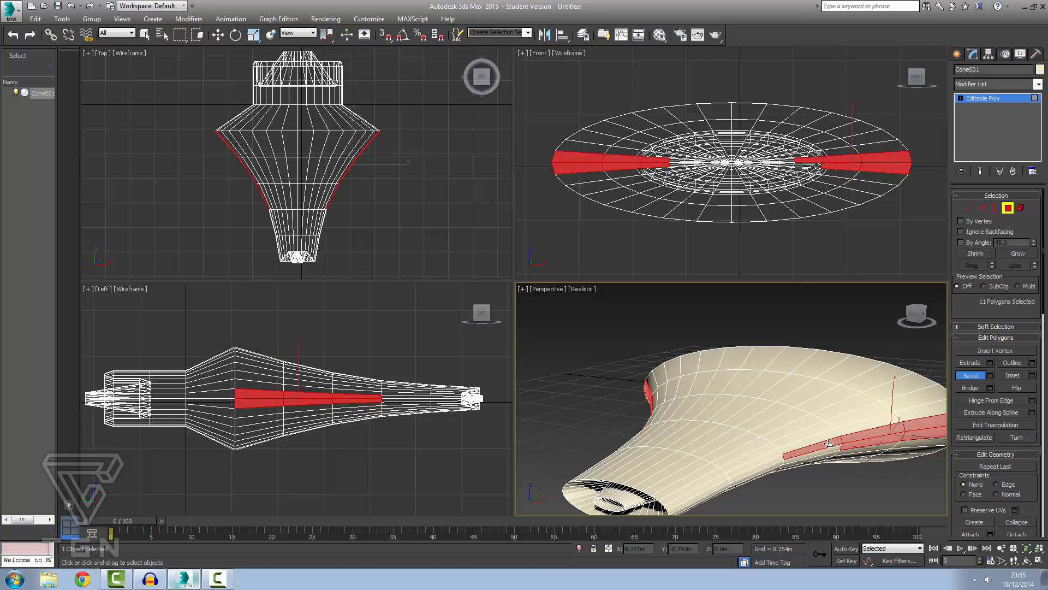
pyautogui.keyDown('ctrl'); pyautogui.click(827, 449); pyautogui.keyUp('ctrl')
pyautogui.keyDown('alt'); pyautogui.moveTo(801, 453); pyautogui.dragTo(840, 443, button='middle'); pyautogui.keyUp('alt')
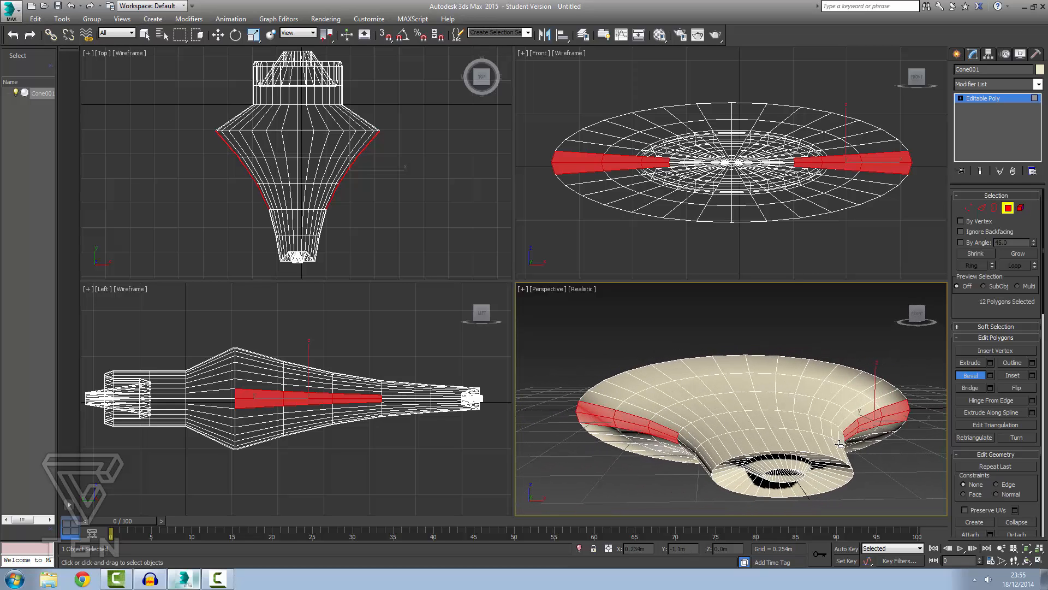
# Extrude the selected side polygons outward into a flat wing on each side of the body
pyautogui.click(972, 363)
pyautogui.moveTo(873, 421); pyautogui.dragTo(870, 391)
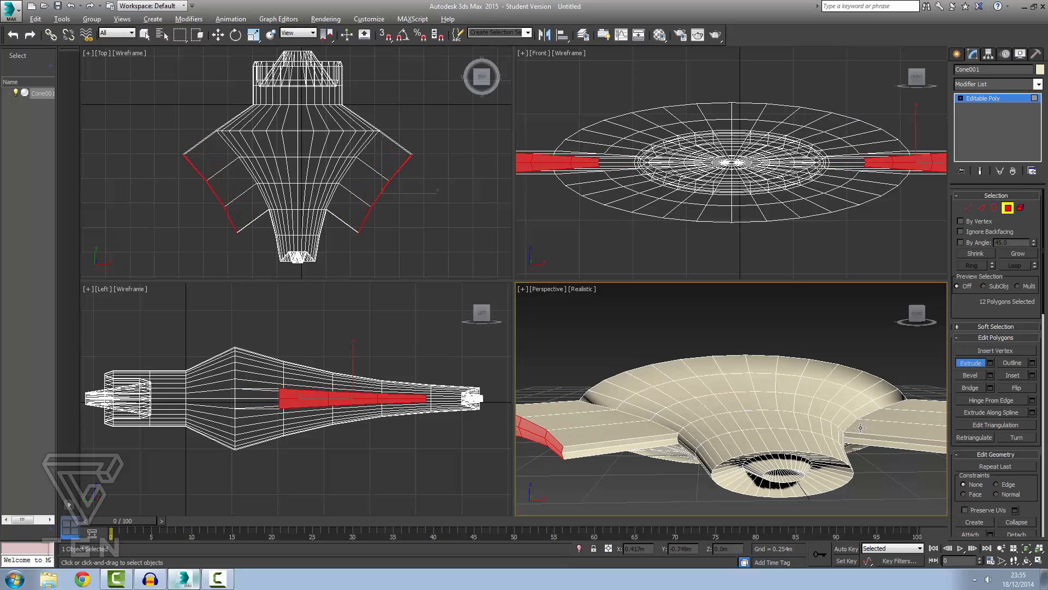
pyautogui.keyDown('alt'); pyautogui.moveTo(861, 428); pyautogui.dragTo(474, 444, button='middle'); pyautogui.keyUp('alt')
pyautogui.scroll(-3, 709, 423)
pyautogui.scroll(2, 720, 418)
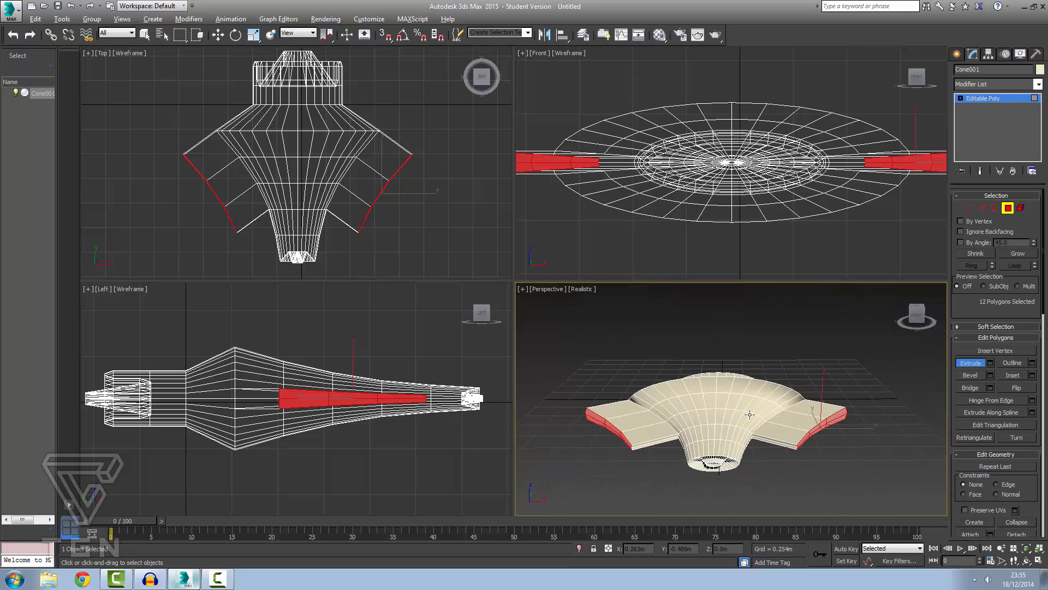
pyautogui.keyDown('alt'); pyautogui.moveTo(749, 414); pyautogui.dragTo(680, 435, button='middle'); pyautogui.keyUp('alt')
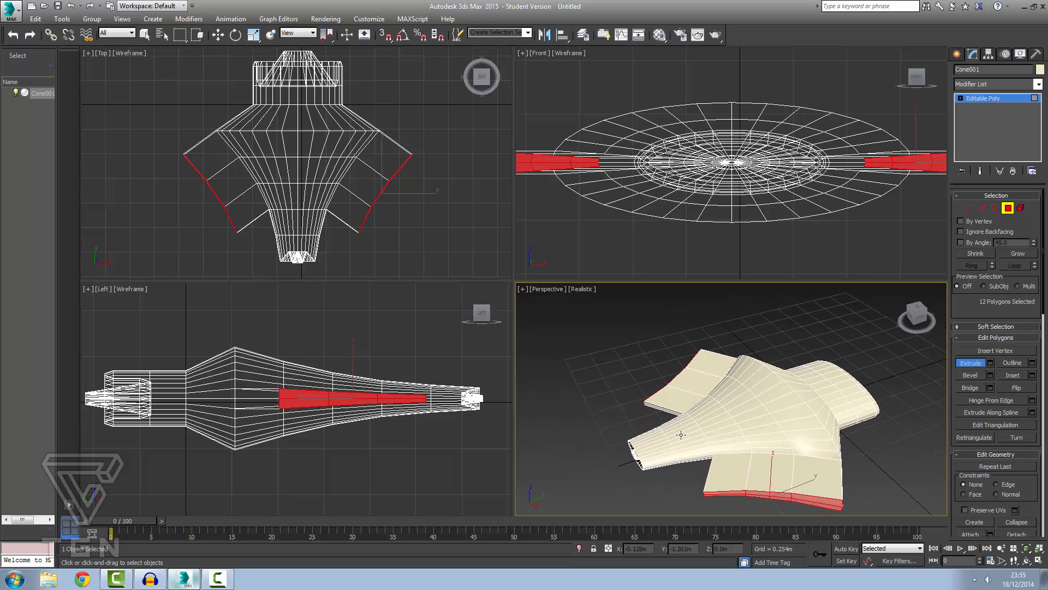
# Review the extrusion type options for the side polygons and discard the wing extrusion
pyautogui.click(990, 363)
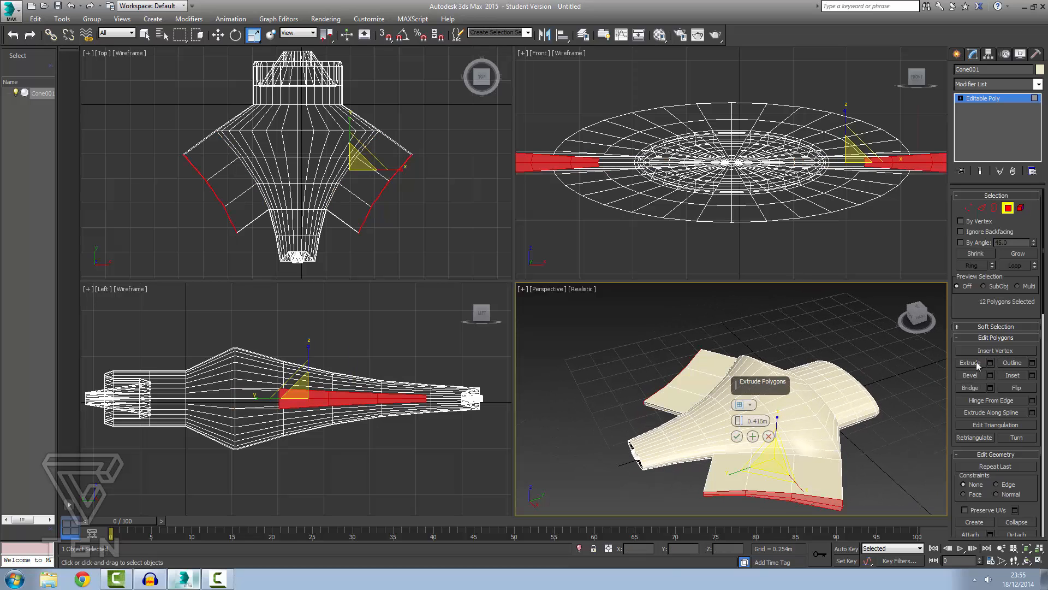
pyautogui.click(747, 404)
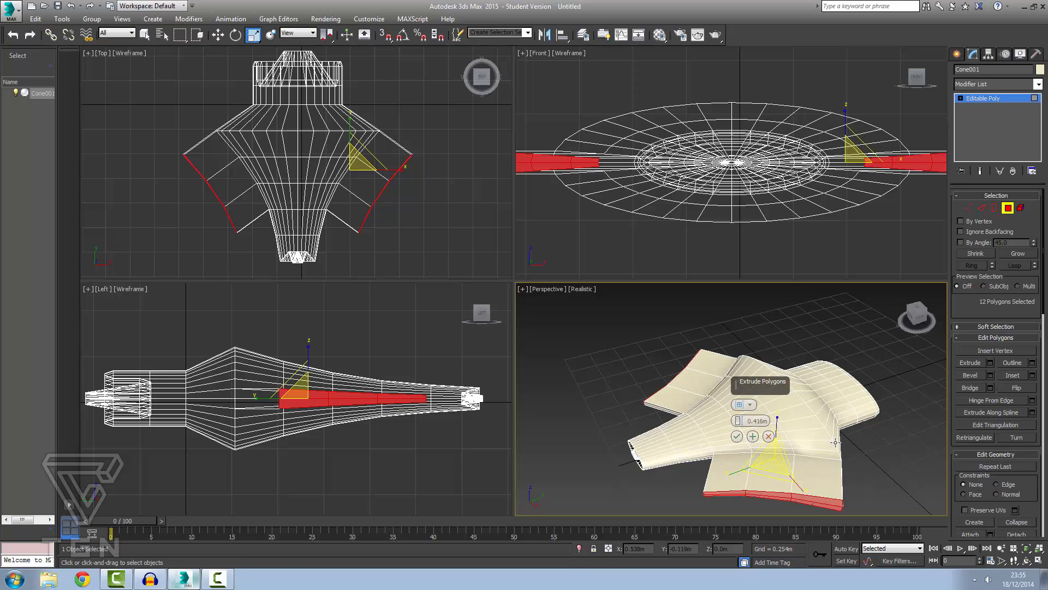
pyautogui.click(768, 436)
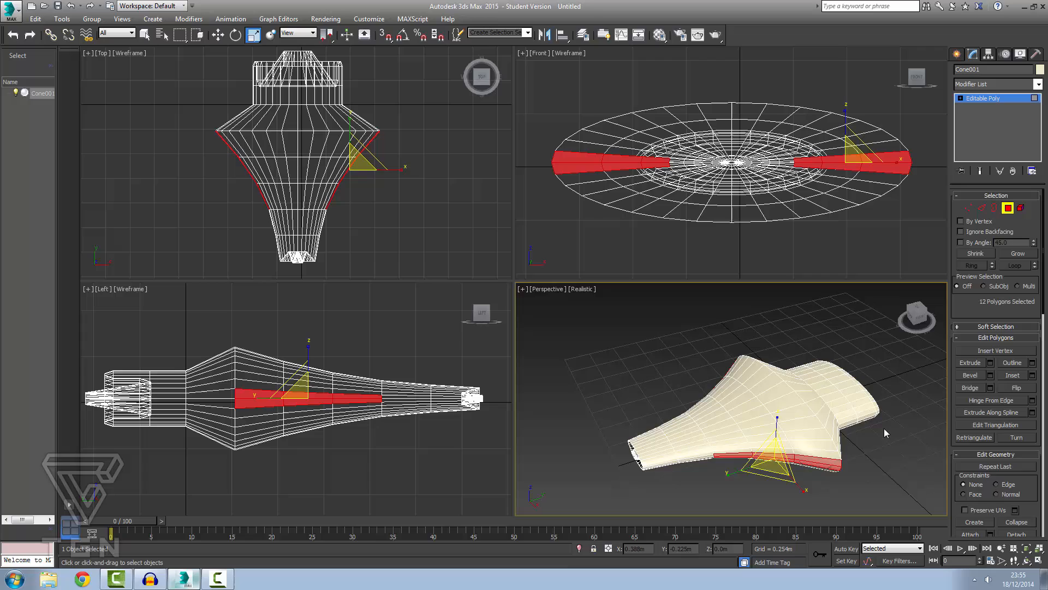
# Try Extrude Along Spline on the selected side polygons, pulling them outward along the X axis
pyautogui.click(995, 413)
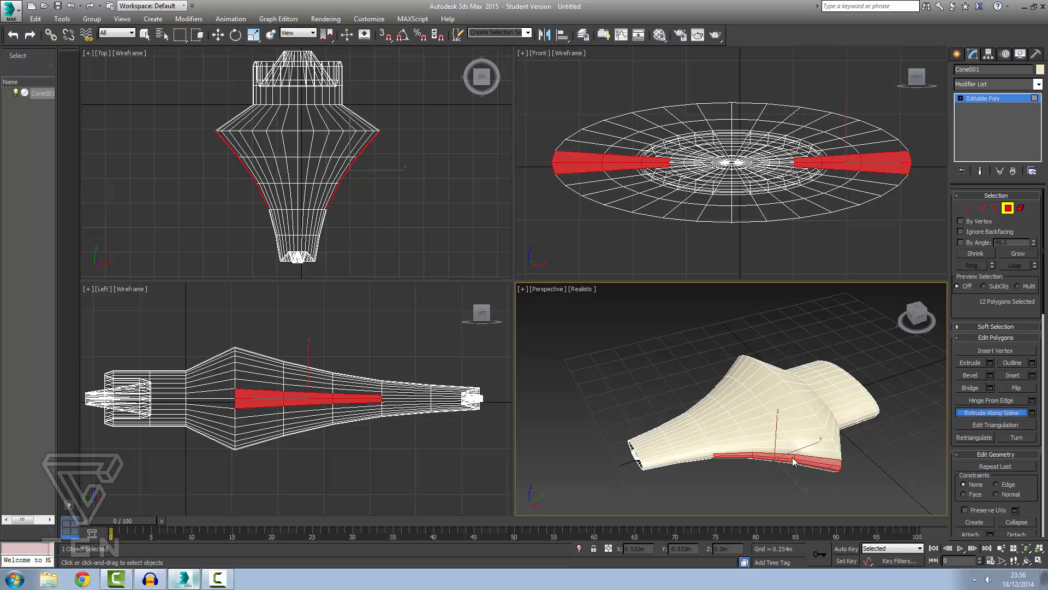
pyautogui.click(1032, 413)
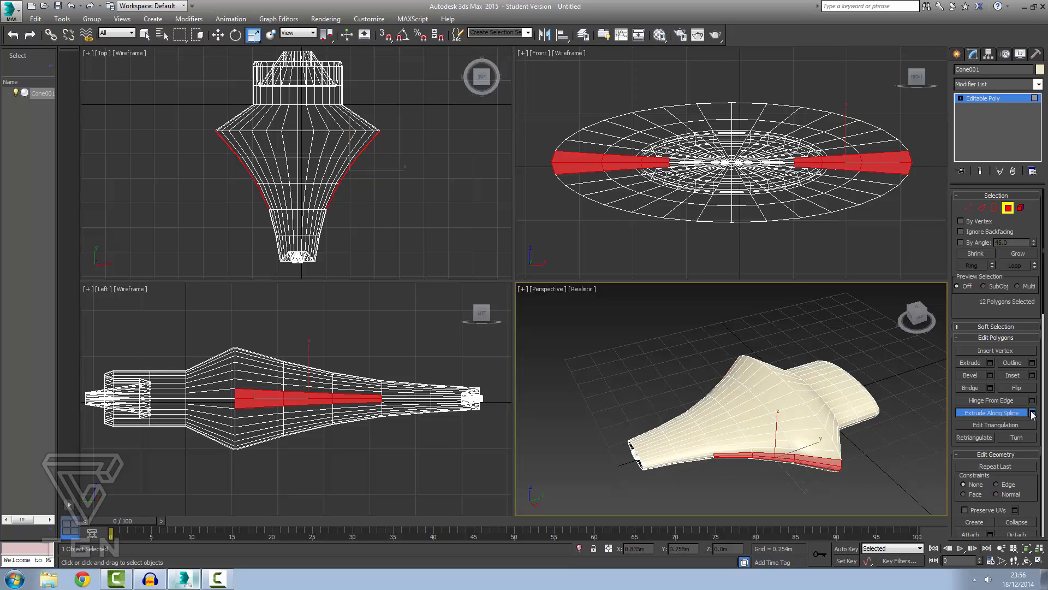
pyautogui.moveTo(808, 494); pyautogui.dragTo(844, 519)
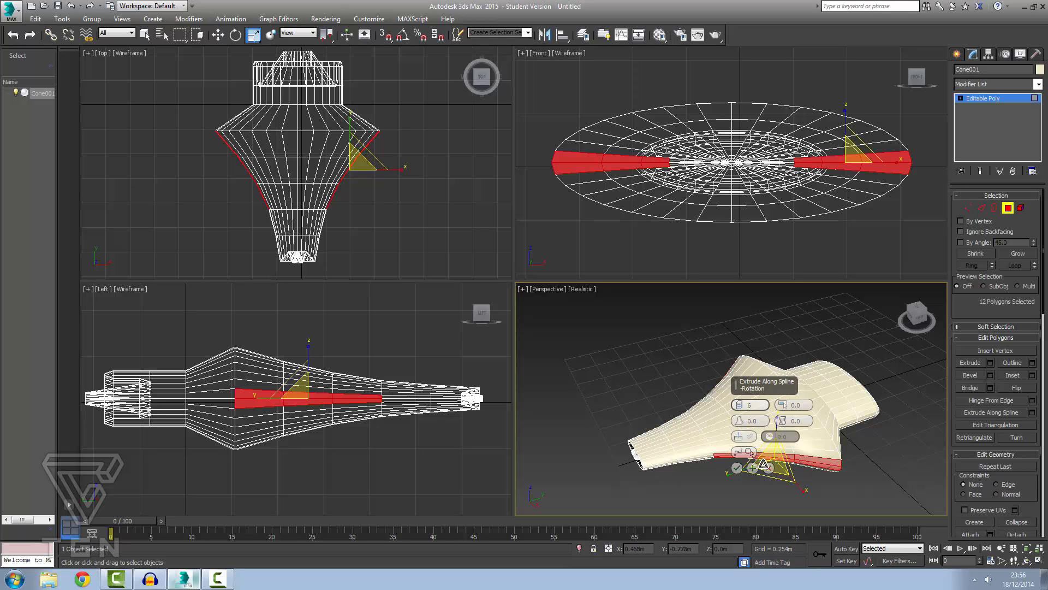
pyautogui.moveTo(780, 458); pyautogui.dragTo(821, 477)
pyautogui.moveTo(780, 470)
pyautogui.mouseDown()
pyautogui.moveTo(810, 449)
pyautogui.moveTo(770, 459)
pyautogui.mouseUp()
pyautogui.click(743, 454)
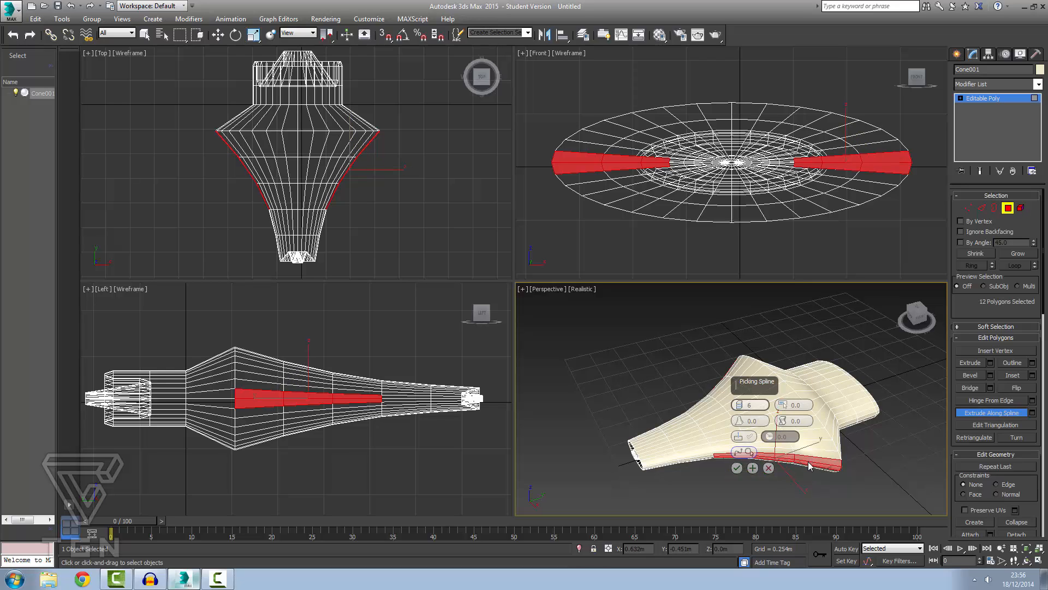
pyautogui.press('w')
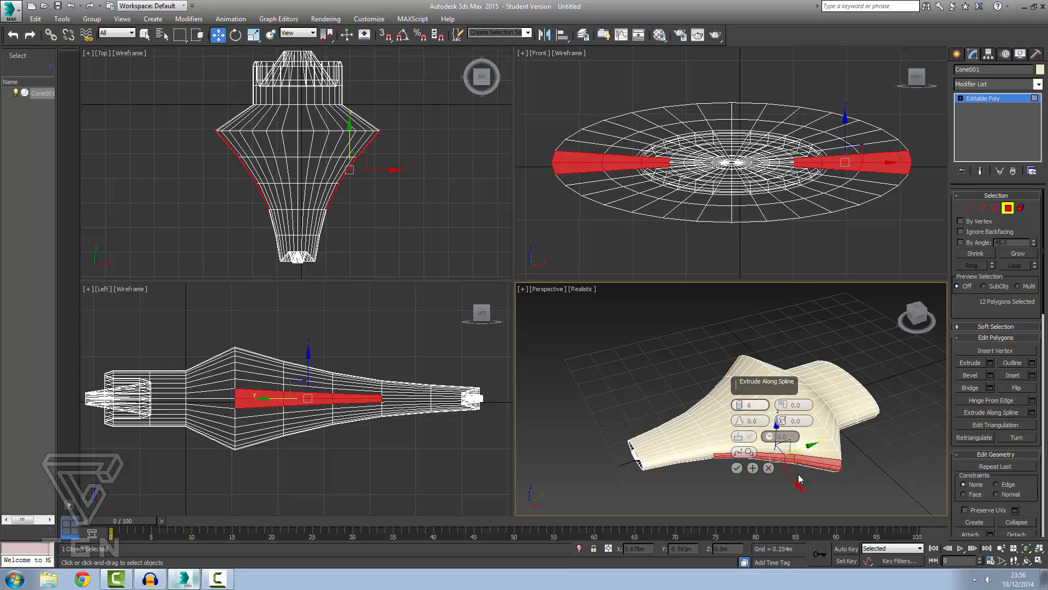
pyautogui.moveTo(799, 486); pyautogui.dragTo(827, 523)
pyautogui.rightClick(826, 523)
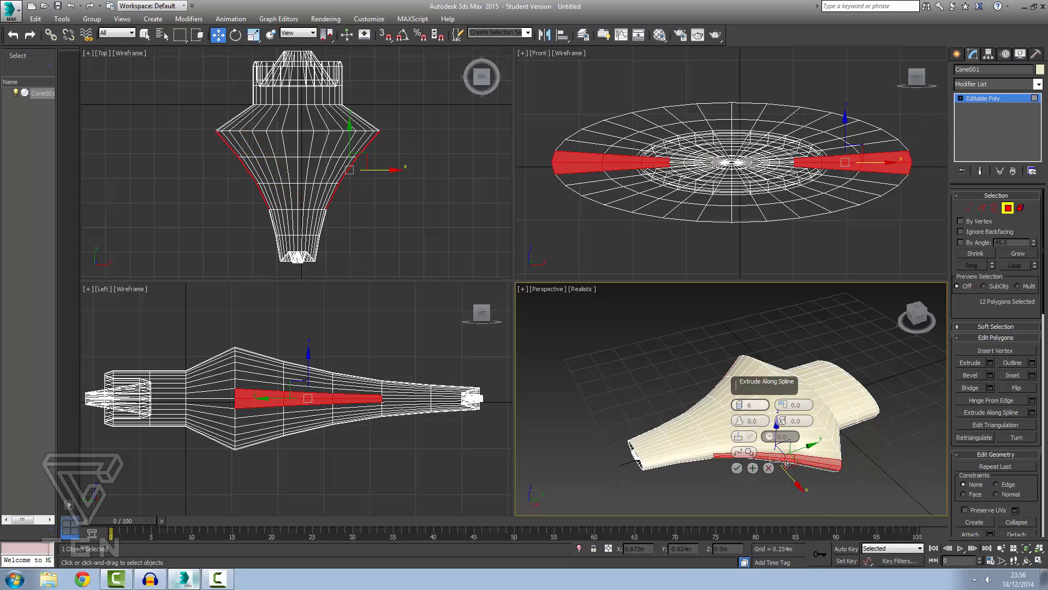
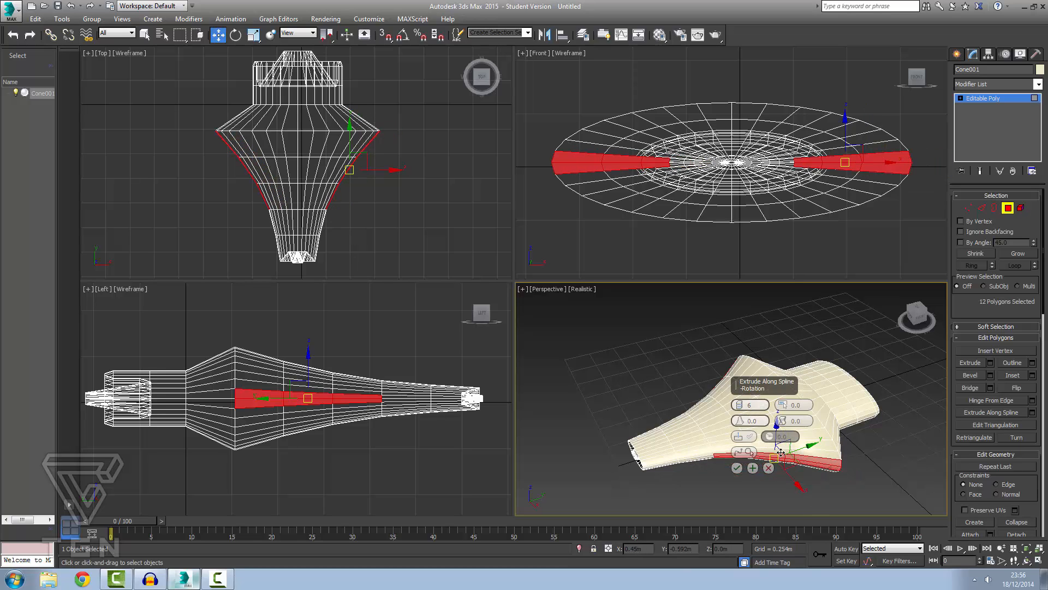
# Try Extrude Along Spline with 13 segments and a taper curve of 9.5, and cancel it
pyautogui.click(744, 452)
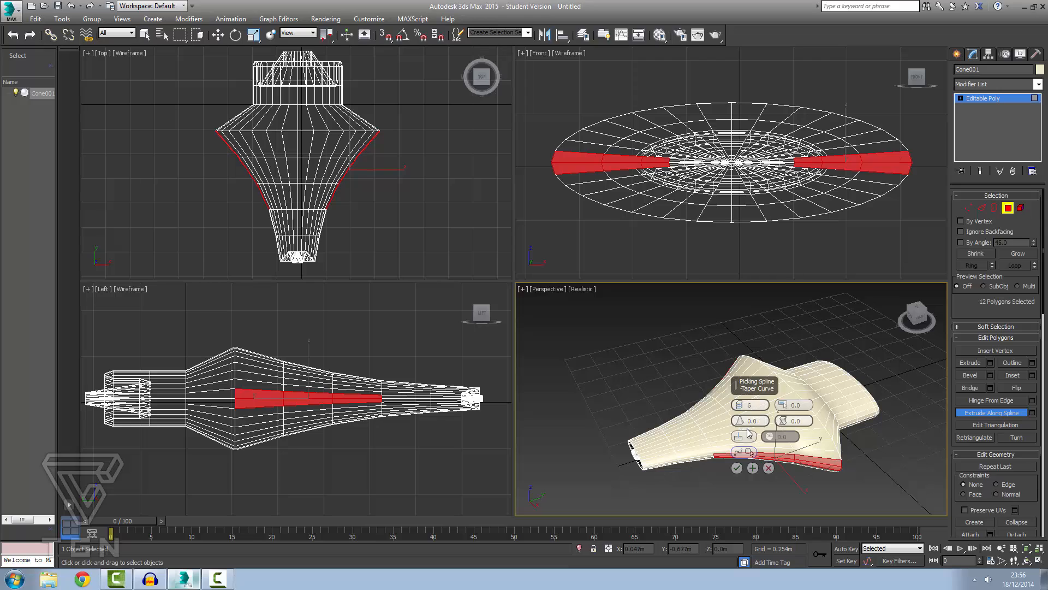
pyautogui.moveTo(739, 405); pyautogui.dragTo(736, 416)
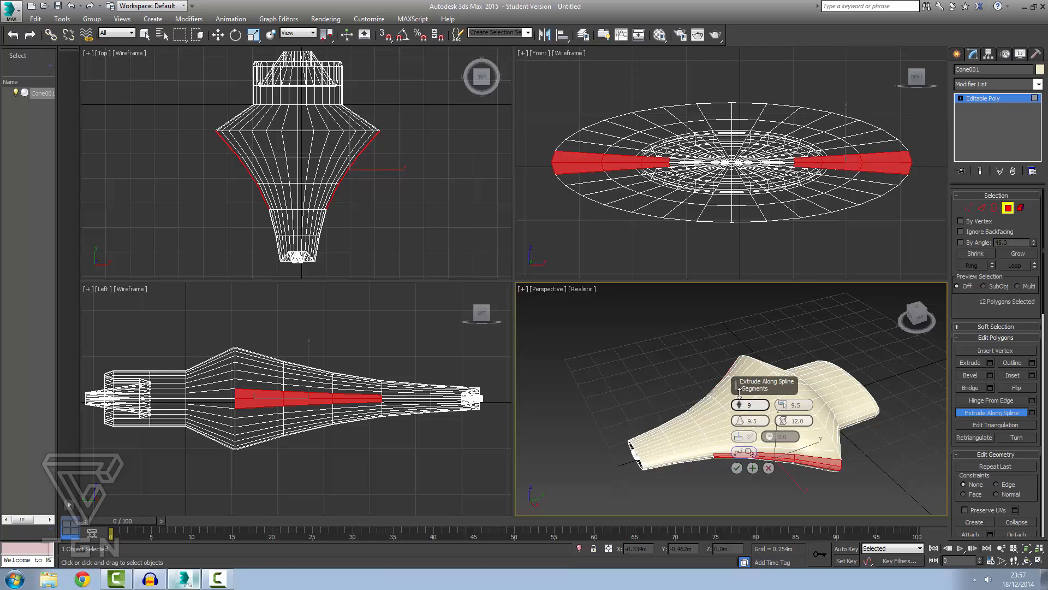
pyautogui.click(748, 452)
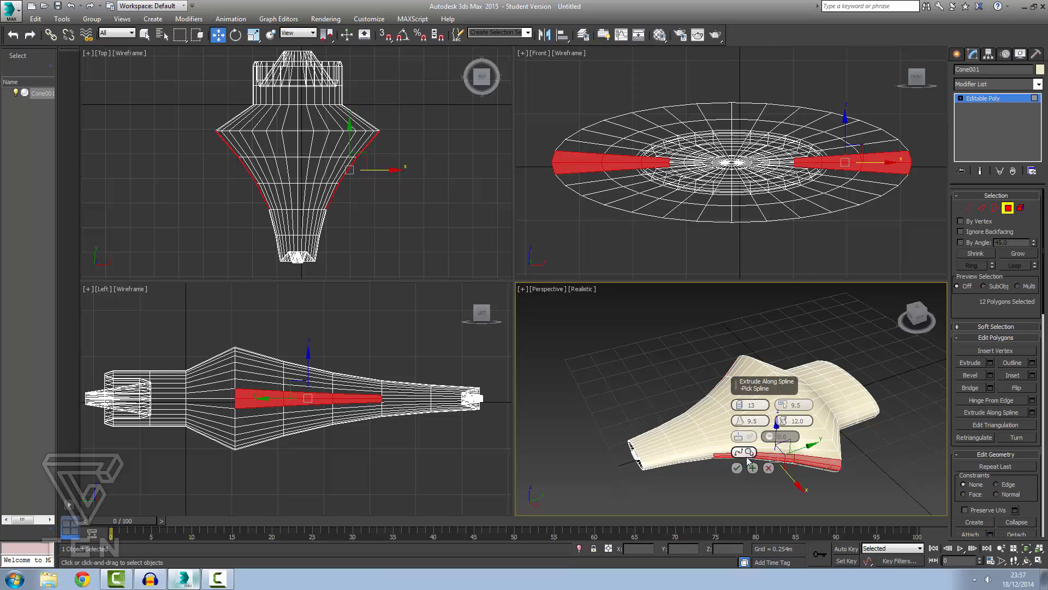
pyautogui.click(749, 453)
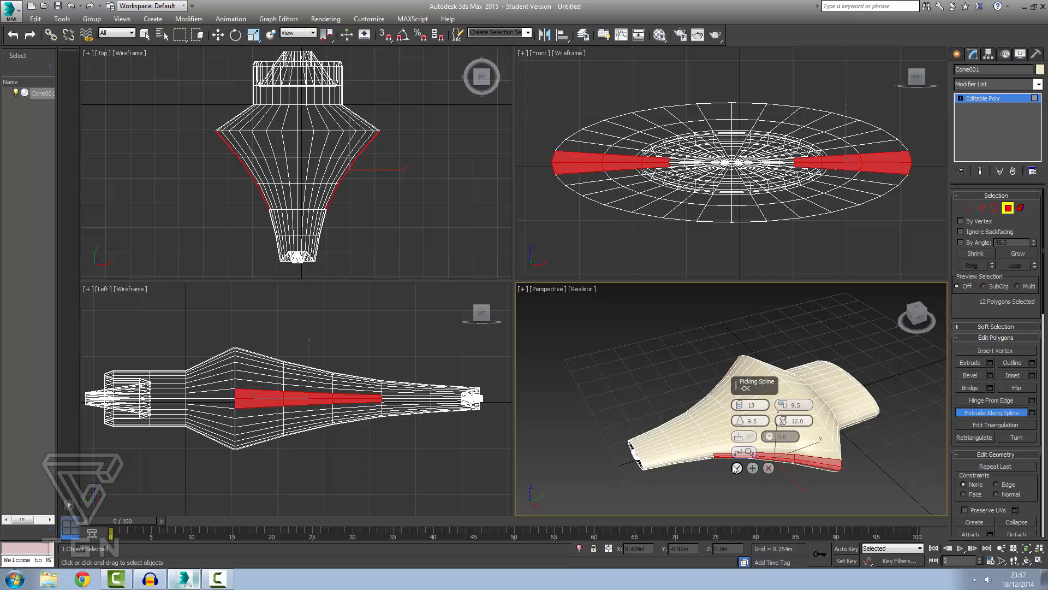
pyautogui.click(769, 468)
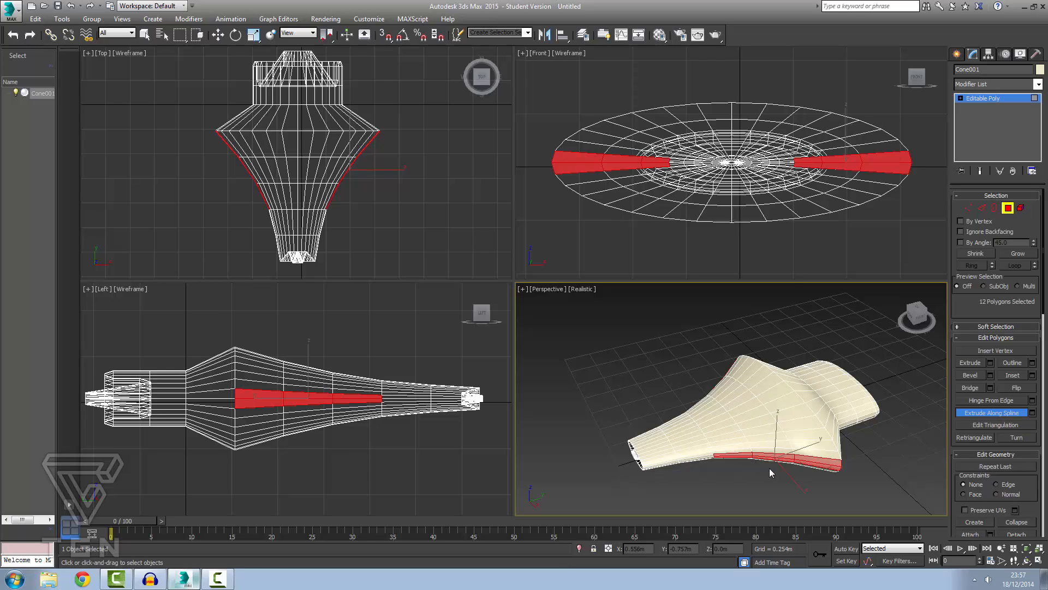
# Try Hinge From Edge on the selected polygons on both sides of the body
pyautogui.click(984, 400)
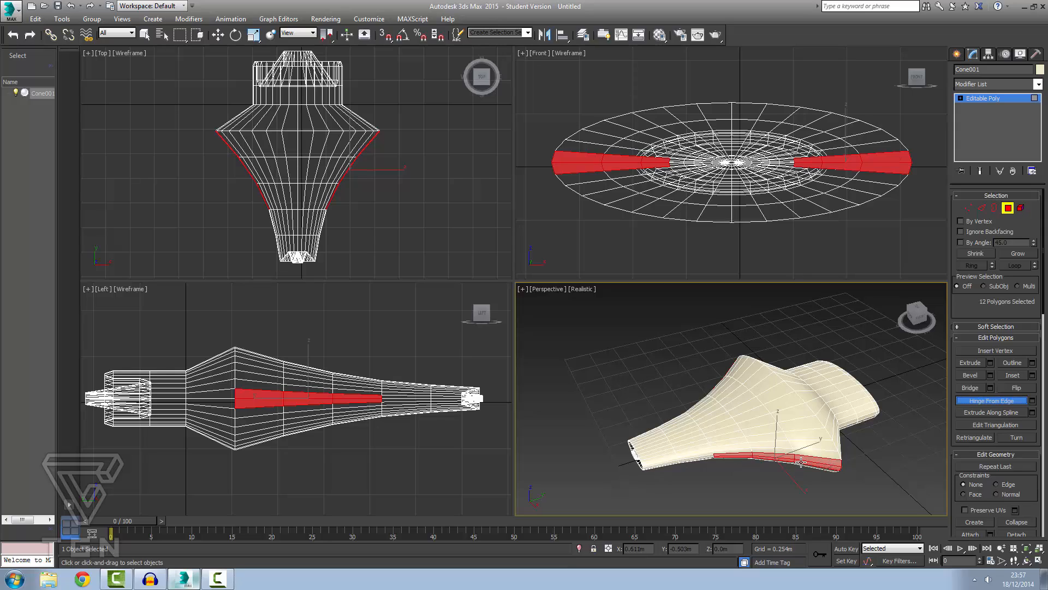
pyautogui.moveTo(801, 461); pyautogui.dragTo(846, 468)
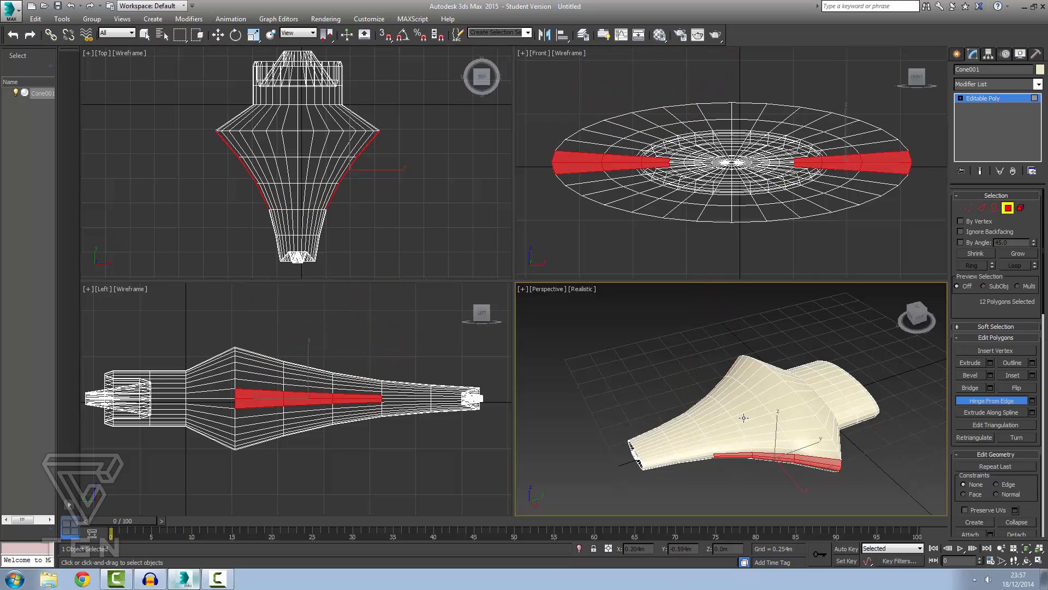
pyautogui.moveTo(724, 378)
pyautogui.mouseDown()
pyautogui.moveTo(720, 392)
pyautogui.moveTo(719, 362)
pyautogui.moveTo(722, 380)
pyautogui.mouseUp()
# Inset the twelve selected side polygons very slightly, leaving a thin border around each group
pyautogui.scroll(2, 899, 460)
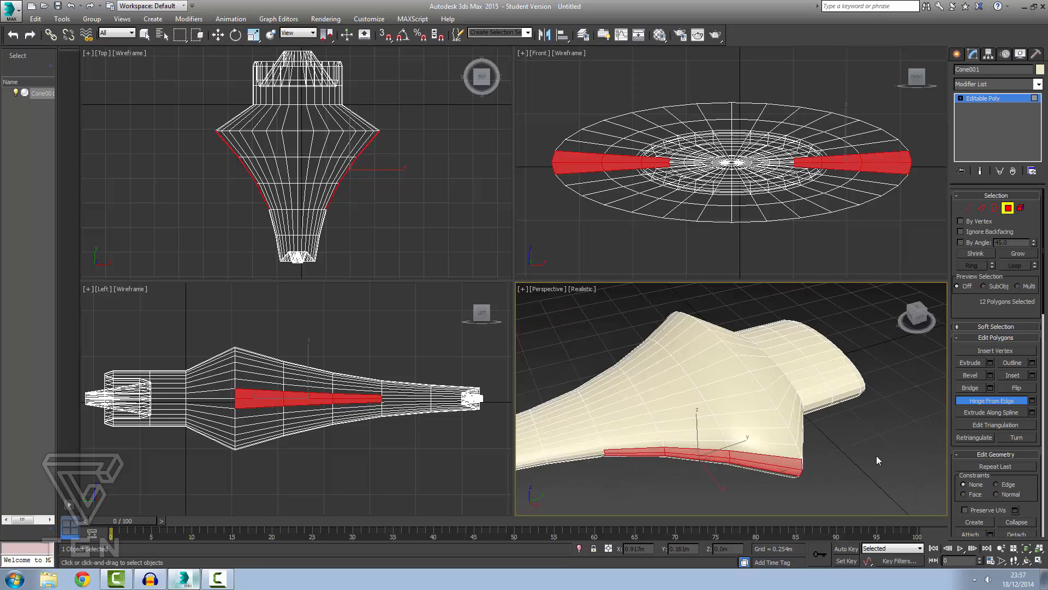
pyautogui.scroll(-2, 876, 455)
pyautogui.scroll(4, 841, 470)
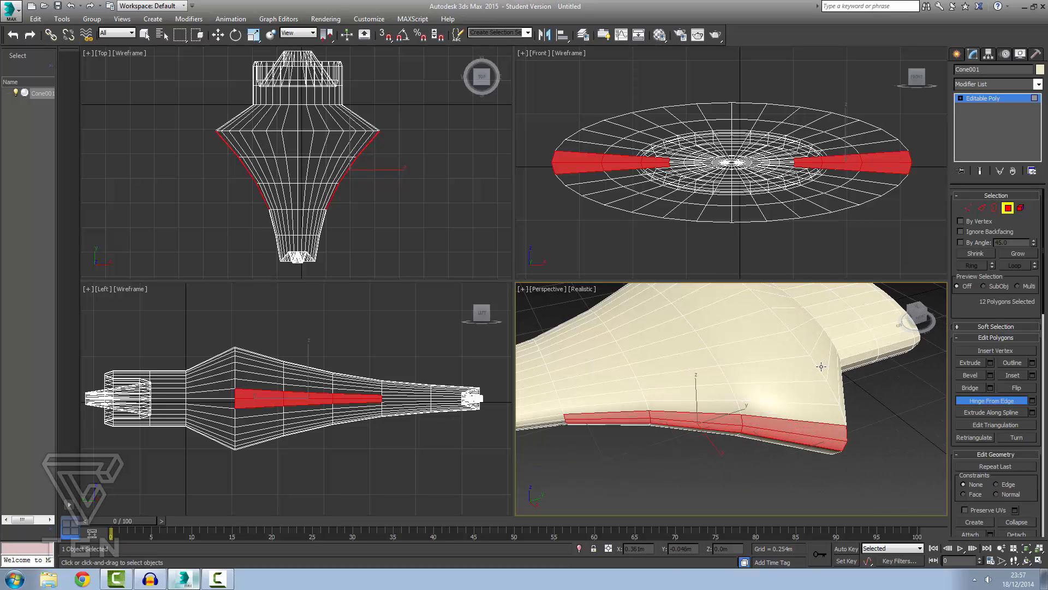
pyautogui.keyDown('alt'); pyautogui.moveTo(811, 445); pyautogui.dragTo(844, 420, button='middle'); pyautogui.keyUp('alt')
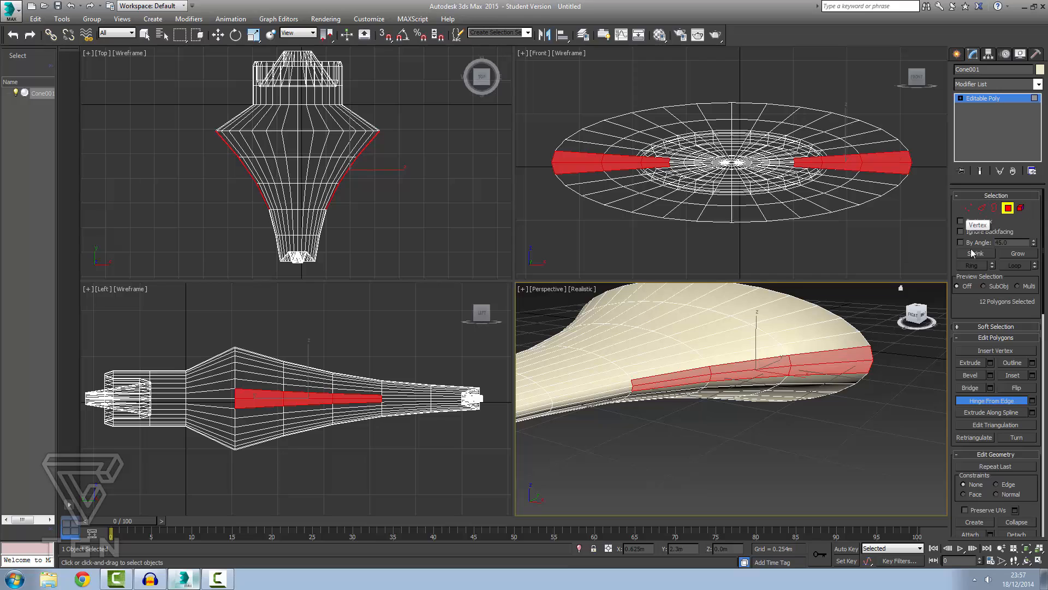
pyautogui.click(959, 364)
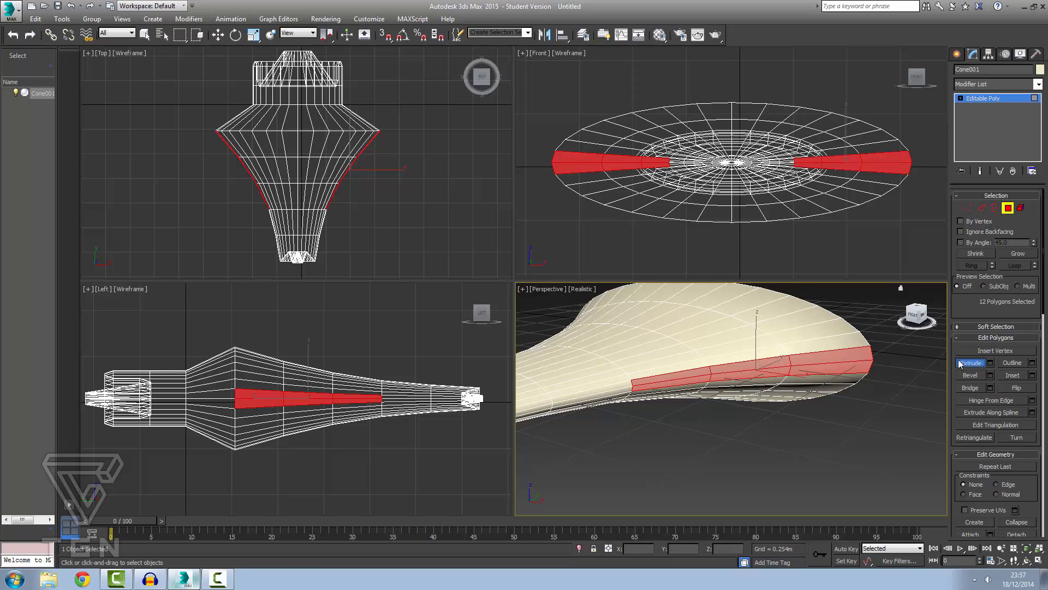
pyautogui.click(1012, 376)
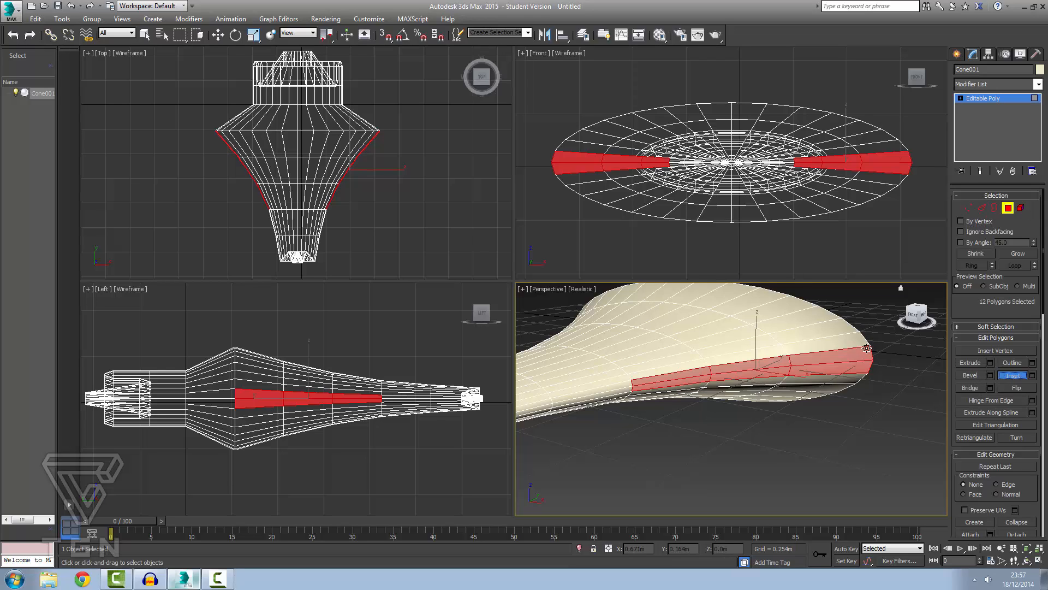
pyautogui.moveTo(859, 352); pyautogui.dragTo(859, 352)
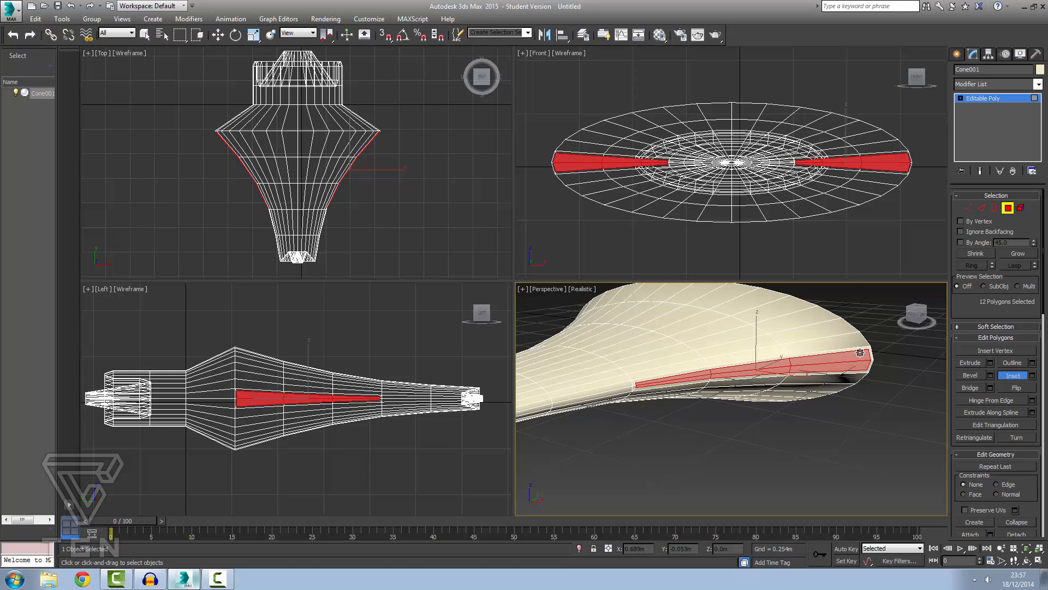
# Clear the selection and select only the six inset polygons on the positive X side of the body
pyautogui.click(849, 397)
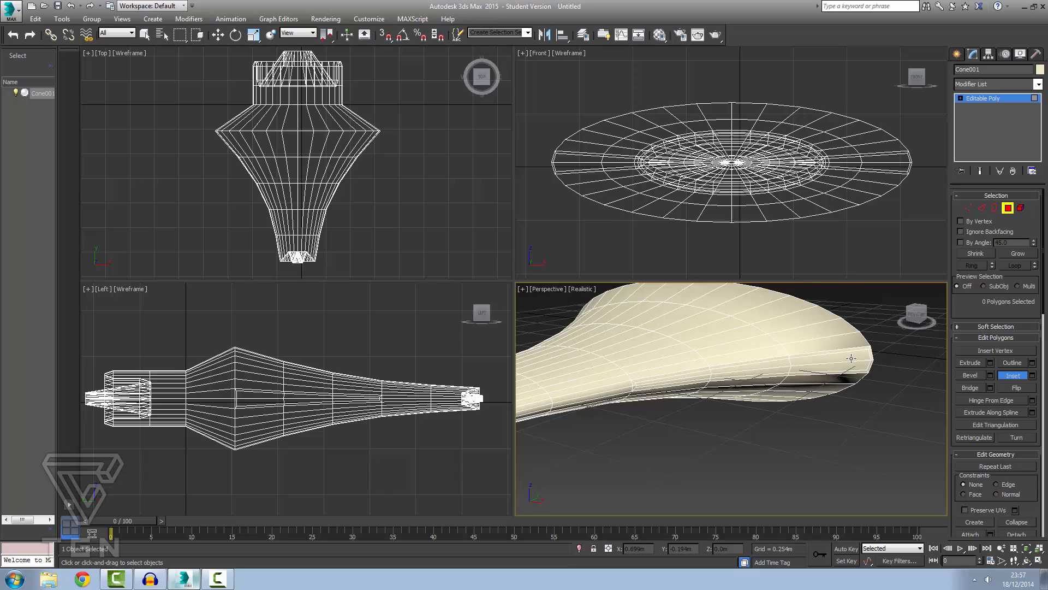
pyautogui.scroll(3, 851, 358)
pyautogui.click(846, 358)
pyautogui.keyDown('ctrl'); pyautogui.click(843, 373); pyautogui.keyUp('ctrl')
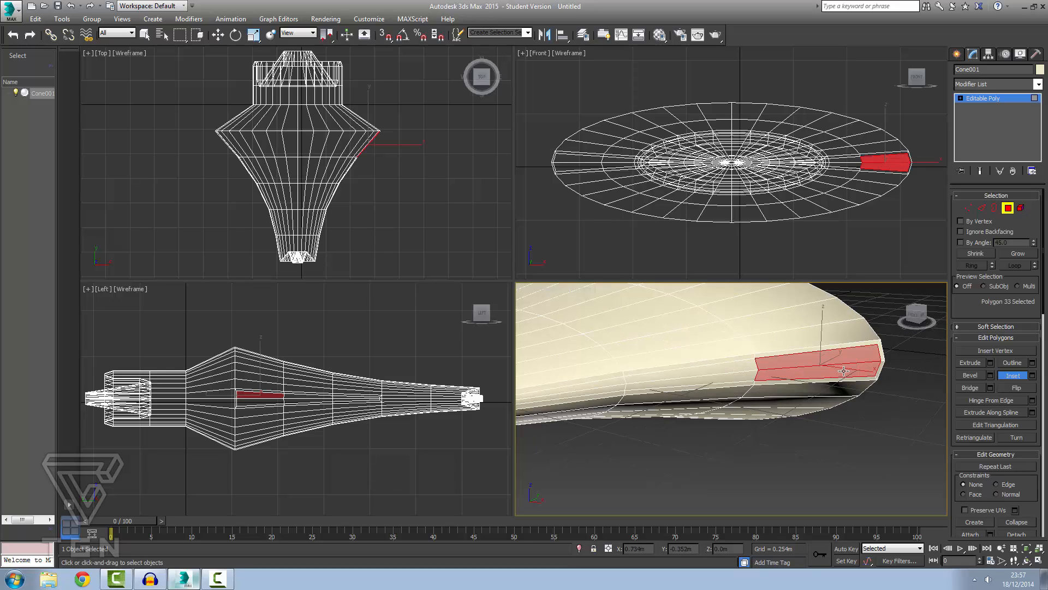
pyautogui.keyDown('ctrl'); pyautogui.click(732, 367); pyautogui.keyUp('ctrl')
pyautogui.keyDown('ctrl'); pyautogui.click(648, 375); pyautogui.keyUp('ctrl')
pyautogui.keyDown('ctrl'); pyautogui.click(615, 380); pyautogui.keyUp('ctrl')
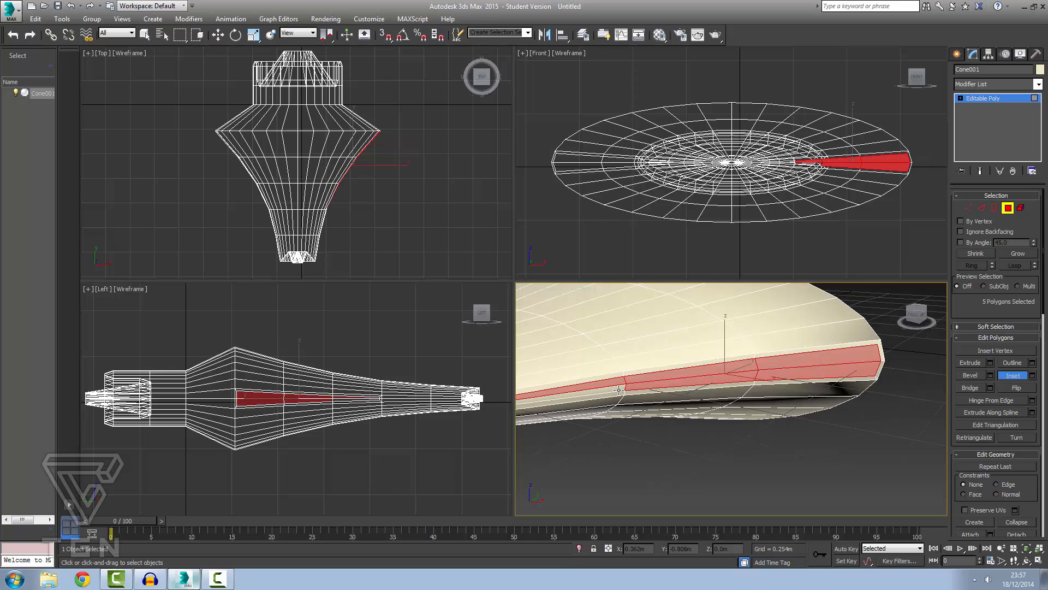
pyautogui.keyDown('ctrl'); pyautogui.click(617, 389); pyautogui.keyUp('ctrl')
pyautogui.scroll(-5, 655, 385)
# Move the six polygons outward about 0.47 m along X into a flat wing, and clear the selection
pyautogui.press('w')
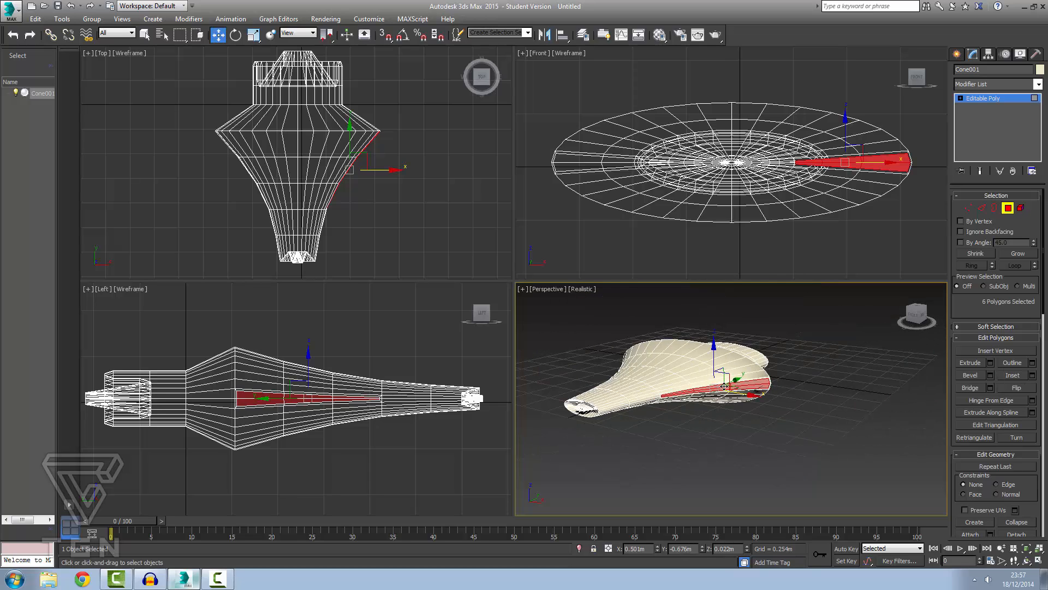
pyautogui.moveTo(751, 396); pyautogui.dragTo(801, 418)
pyautogui.keyDown('alt'); pyautogui.moveTo(846, 380); pyautogui.dragTo(877, 399, button='middle'); pyautogui.keyUp('alt')
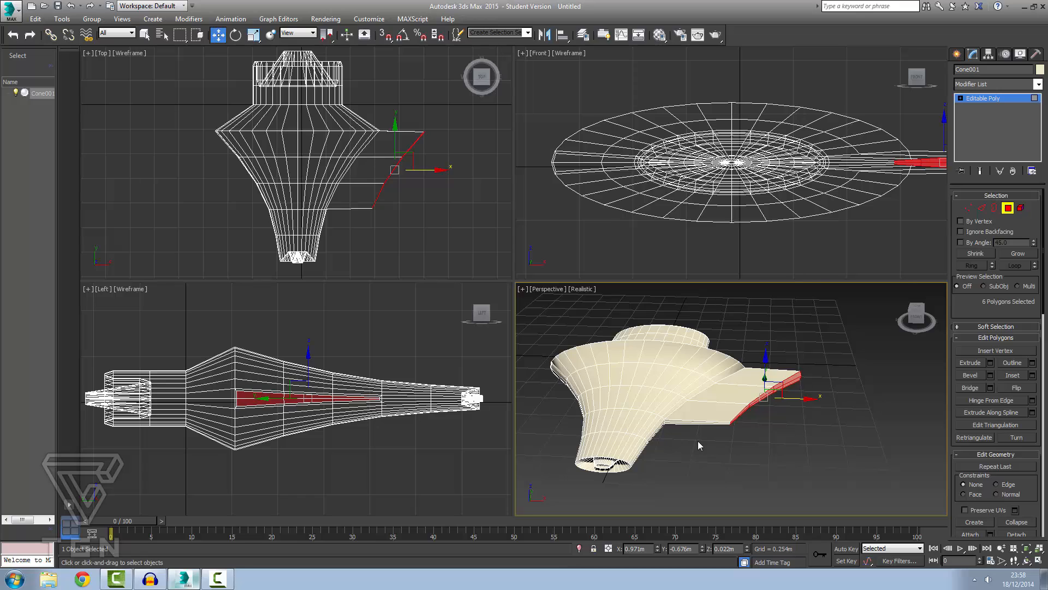
pyautogui.scroll(5, 698, 440)
pyautogui.keyDown('alt'); pyautogui.moveTo(770, 401); pyautogui.dragTo(786, 384, button='middle'); pyautogui.keyUp('alt')
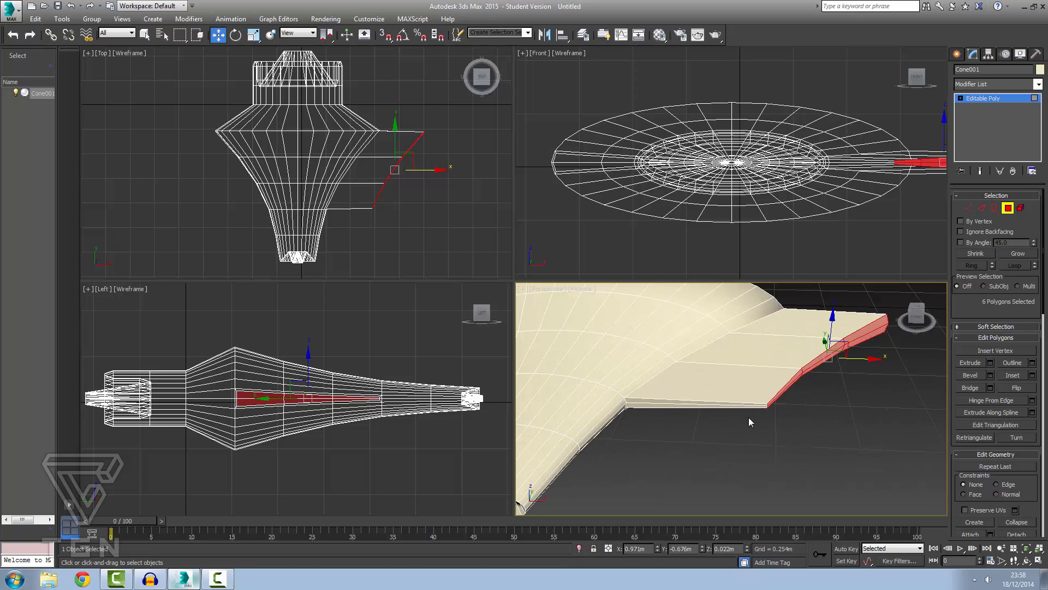
pyautogui.click(766, 423)
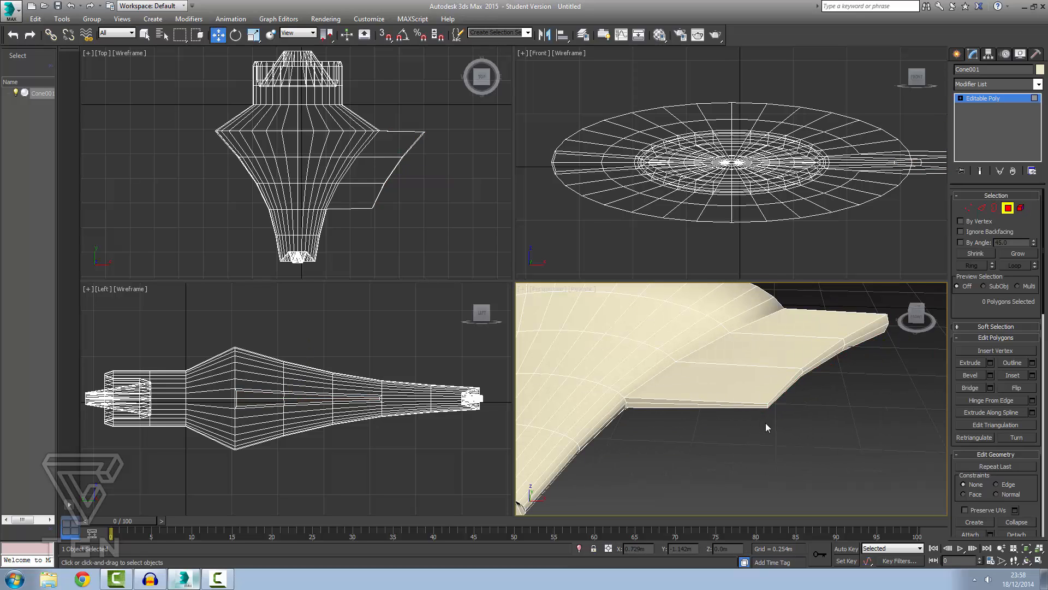
# At vertex level, select the three stacked vertices at the wing's outer corner nearest the body's narrow end
pyautogui.scroll(2, 785, 403)
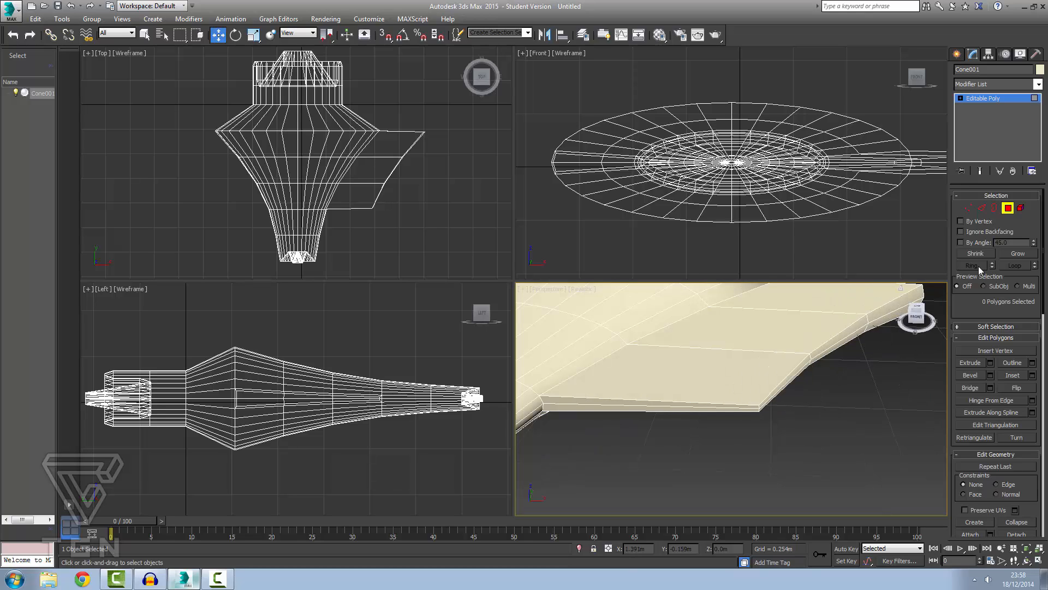
pyautogui.click(970, 210)
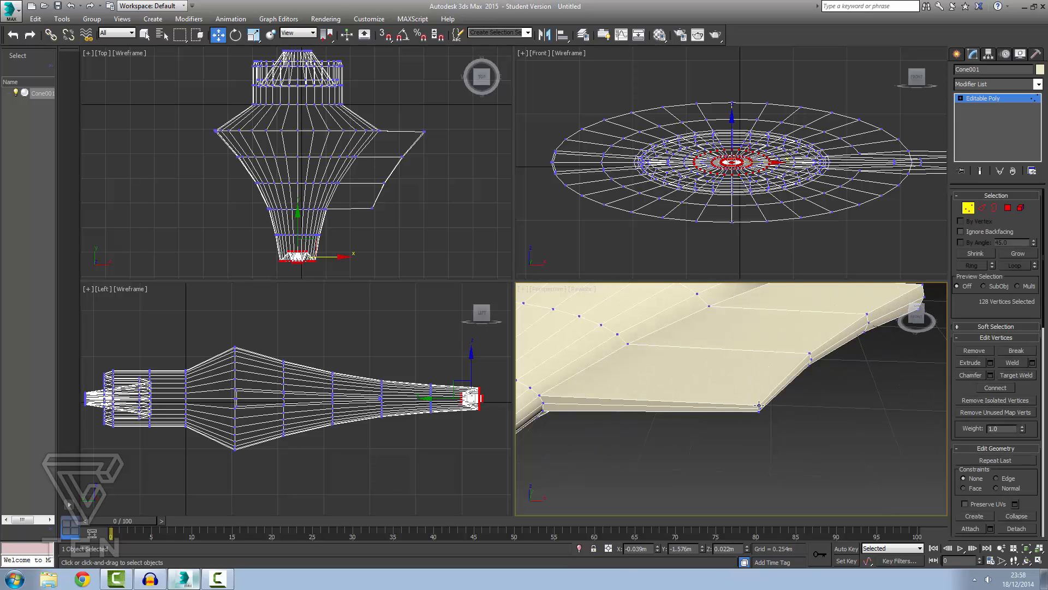
pyautogui.click(759, 406)
pyautogui.scroll(2, 766, 424)
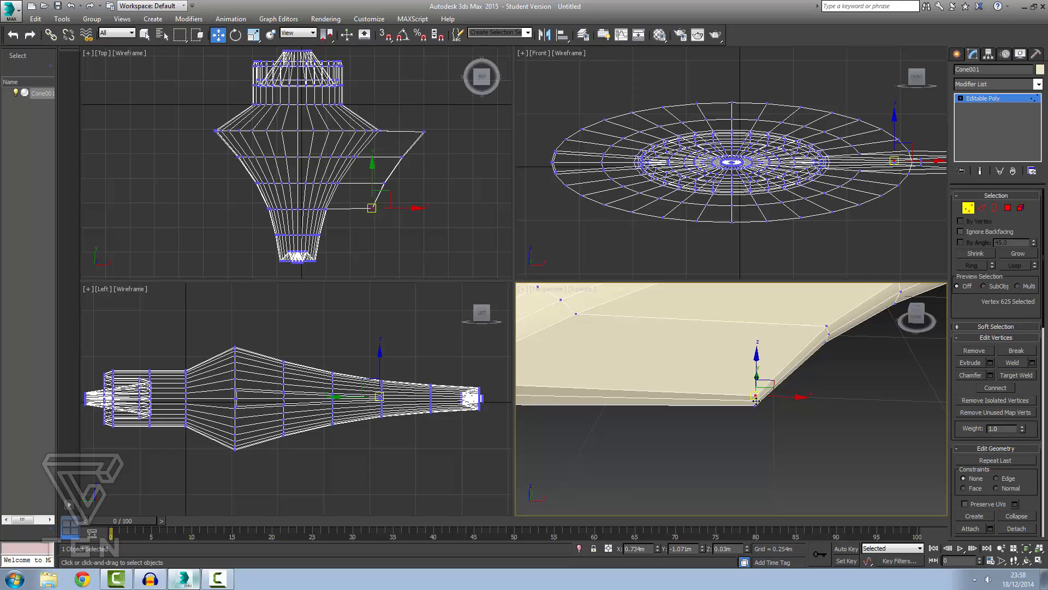
pyautogui.keyDown('ctrl'); pyautogui.click(757, 400); pyautogui.keyUp('ctrl')
pyautogui.keyDown('ctrl'); pyautogui.click(754, 407); pyautogui.keyUp('ctrl')
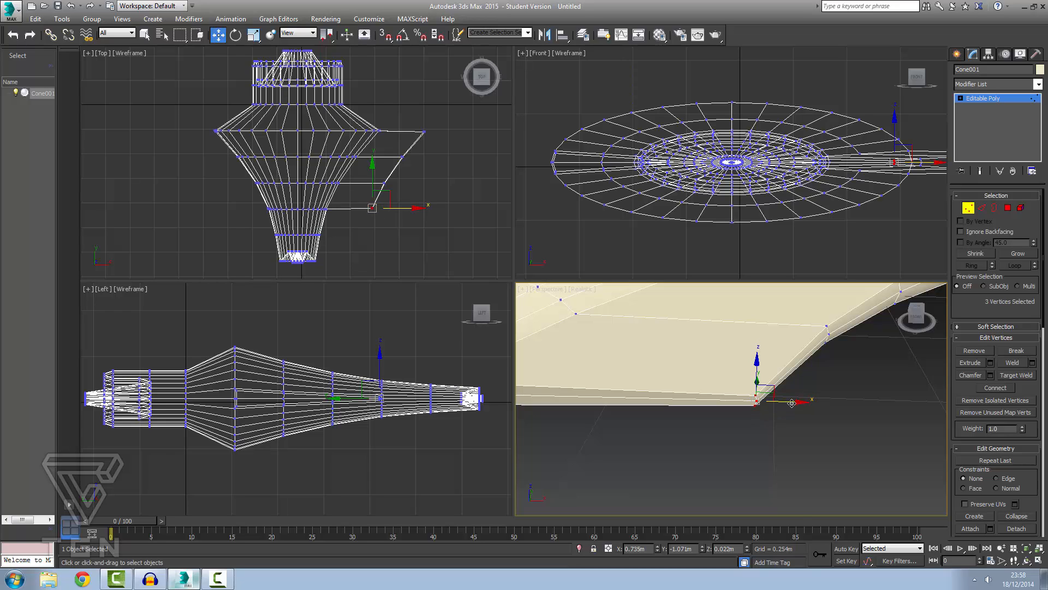
pyautogui.click(763, 404)
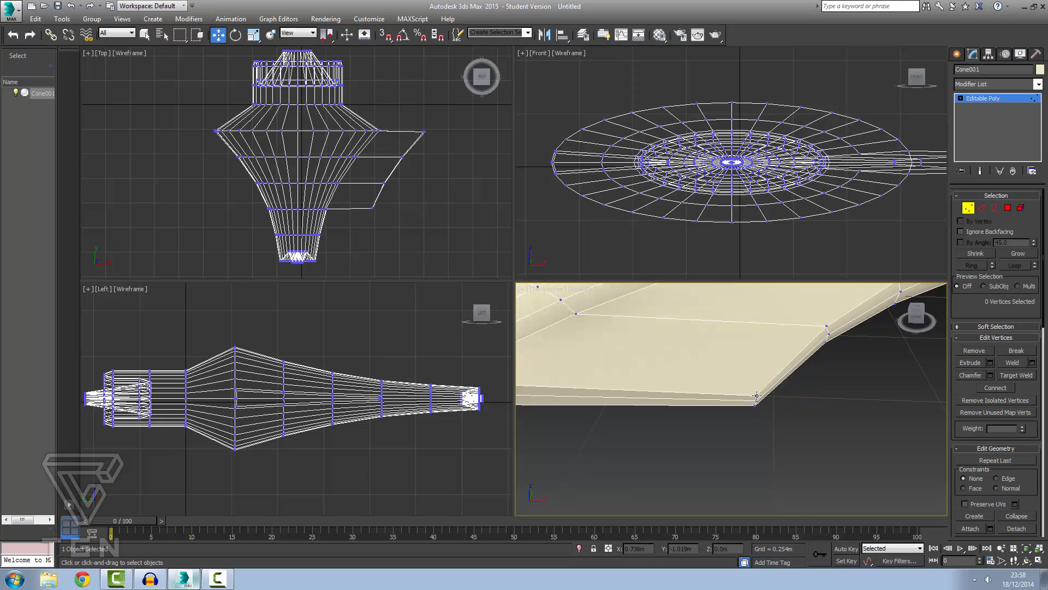
pyautogui.click(757, 395)
pyautogui.keyDown('ctrl'); pyautogui.click(757, 401); pyautogui.keyUp('ctrl')
pyautogui.keyDown('ctrl'); pyautogui.click(755, 405); pyautogui.keyUp('ctrl')
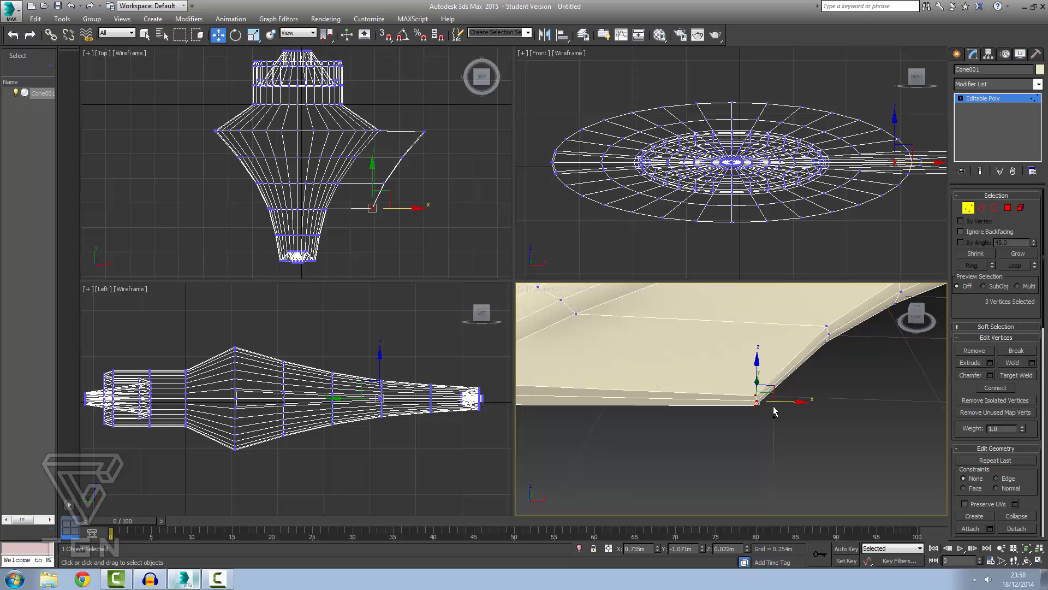
# Move the three corner vertices inward along X to about 0.27 m, bringing the corner against the body
pyautogui.moveTo(799, 403); pyautogui.dragTo(584, 413)
pyautogui.scroll(-5, 611, 400)
pyautogui.scroll(4, 595, 400)
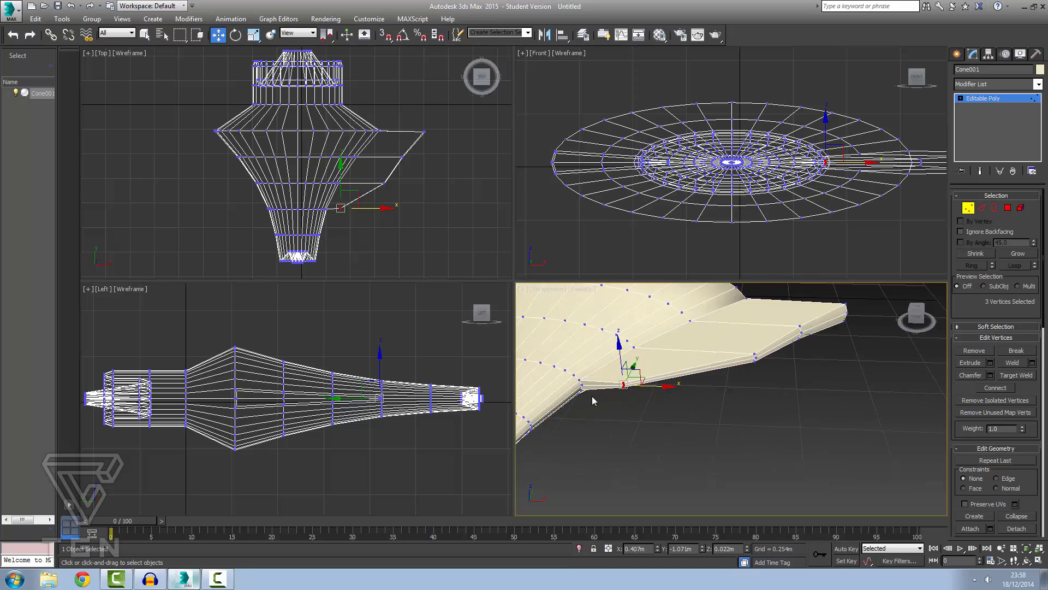
pyautogui.moveTo(686, 381); pyautogui.dragTo(623, 391)
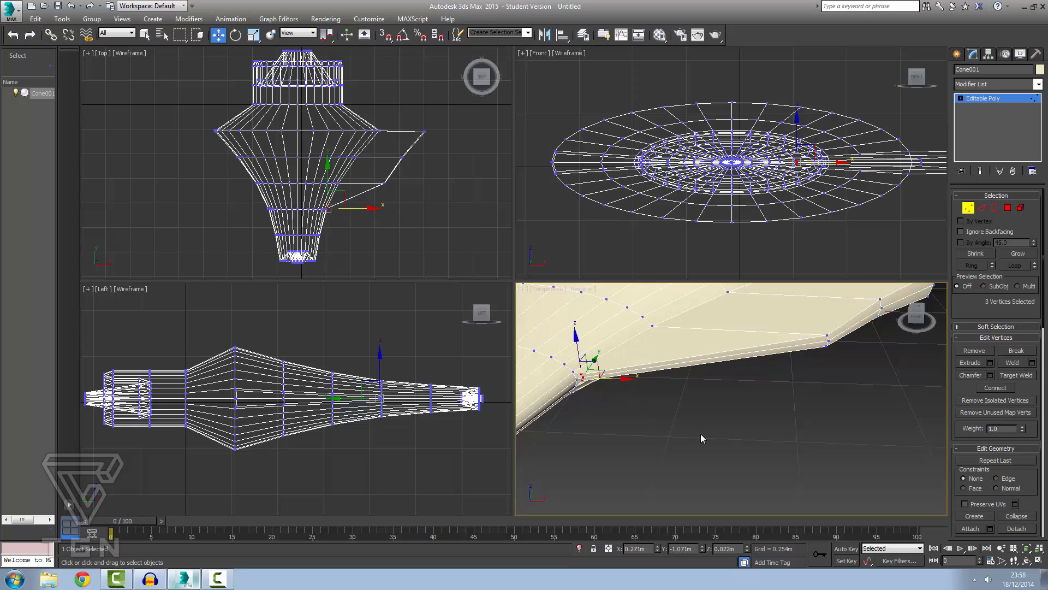
# Examine the tapered wing and its junction with the body from several angles
pyautogui.moveTo(700, 433); pyautogui.dragTo(612, 444, button='middle')
pyautogui.press('super')
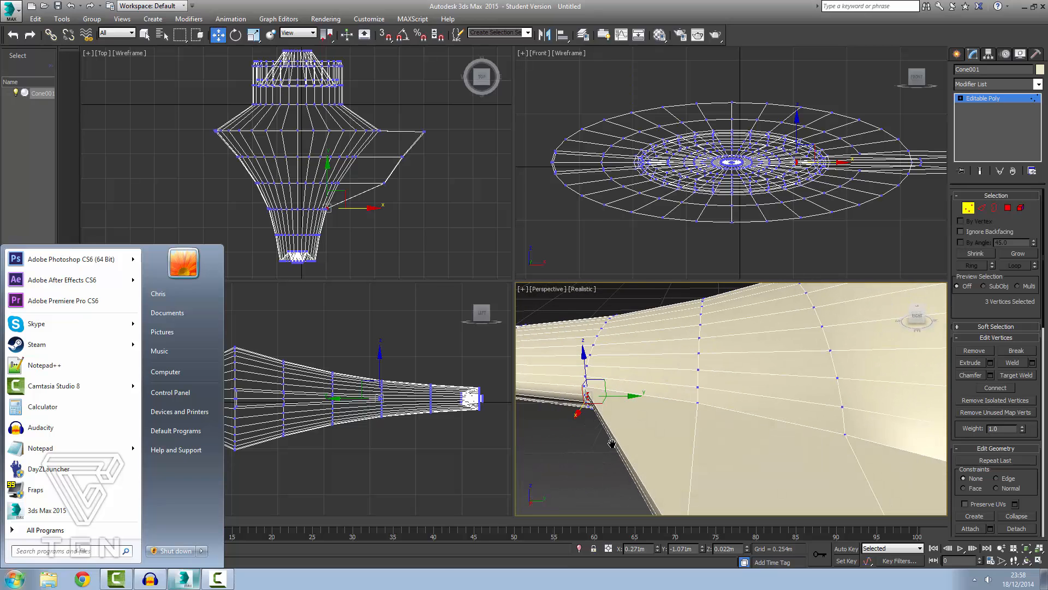
pyautogui.press('super')
pyautogui.scroll(-3, 722, 419)
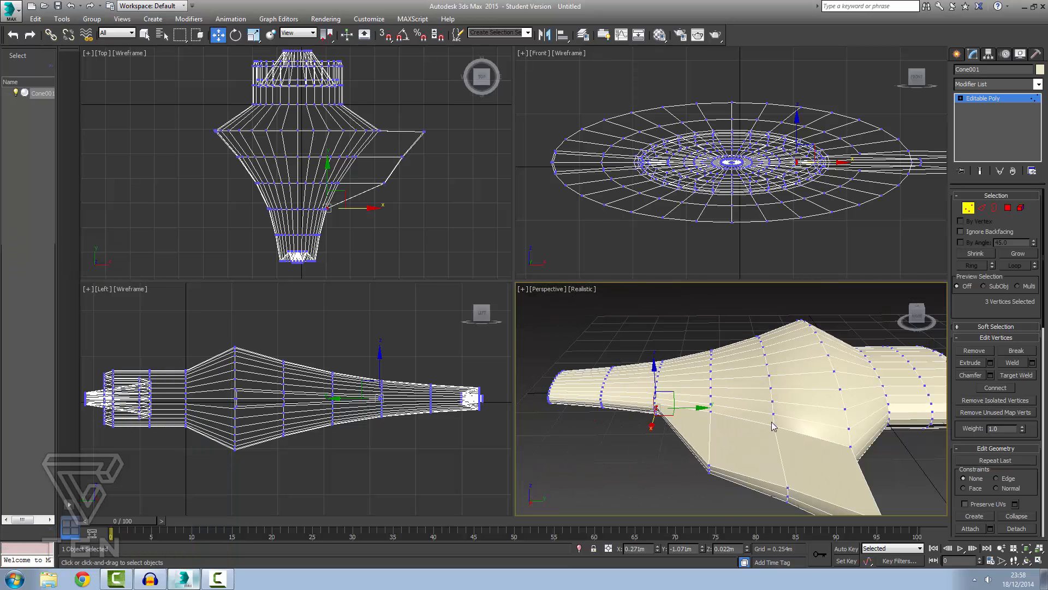
pyautogui.keyDown('alt'); pyautogui.moveTo(773, 426); pyautogui.dragTo(858, 467, button='middle'); pyautogui.keyUp('alt')
pyautogui.scroll(-5, 844, 377)
pyautogui.scroll(6, 844, 381)
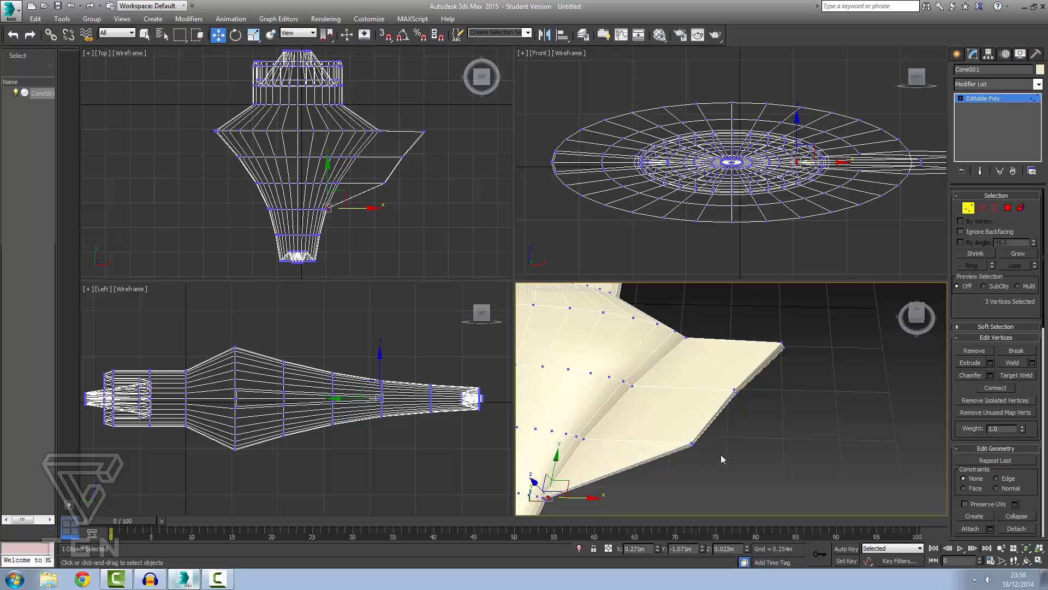
pyautogui.scroll(3, 721, 455)
pyautogui.scroll(-5, 689, 434)
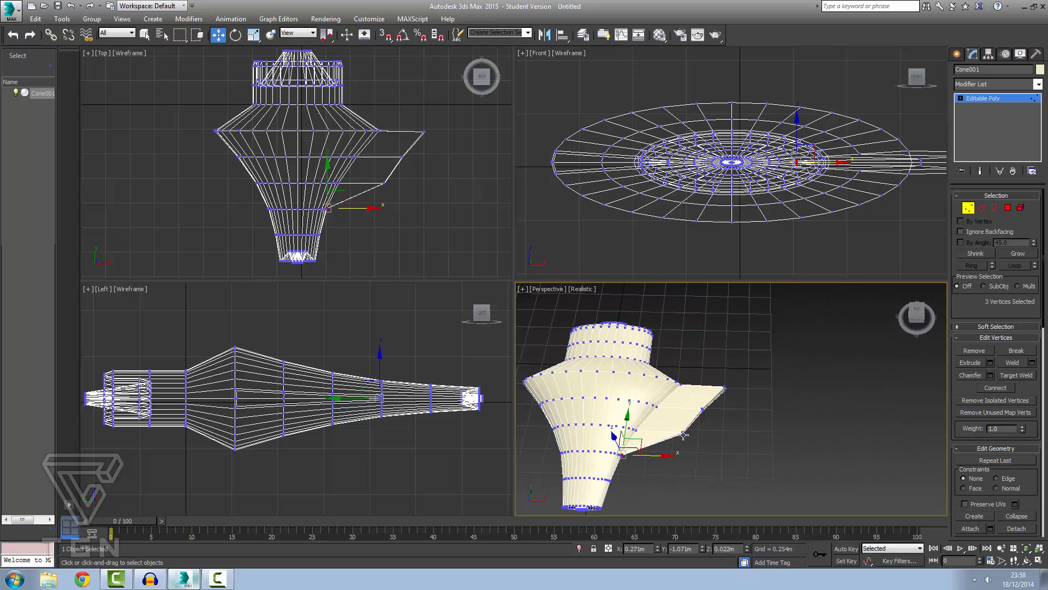
# Select the three vertices at the next corner along the wing's outer edge and move them inward along X to about 0.74 m
pyautogui.scroll(6, 684, 435)
pyautogui.click(681, 421)
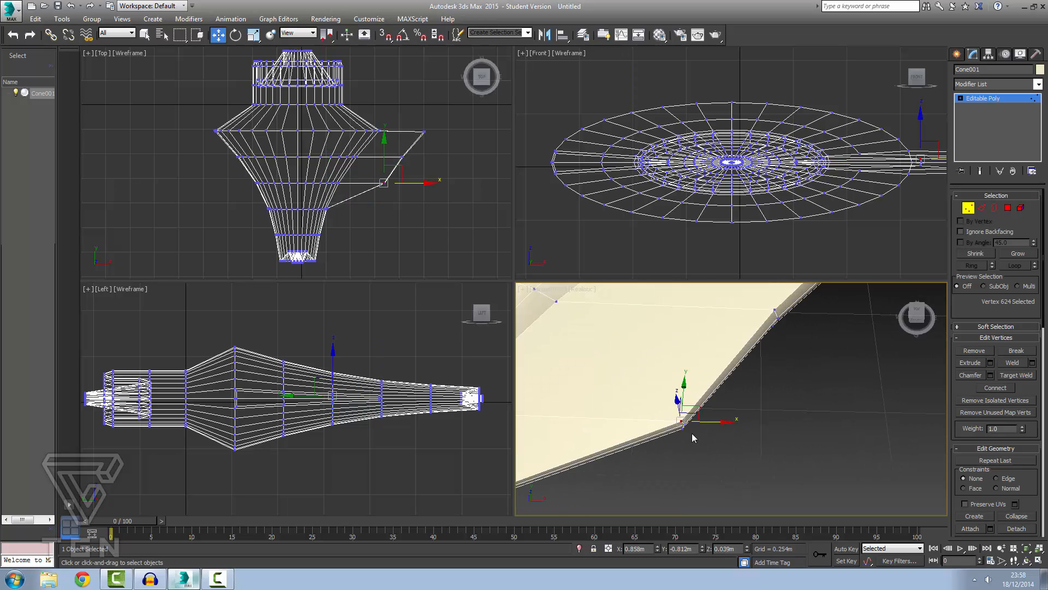
pyautogui.scroll(3, 696, 435)
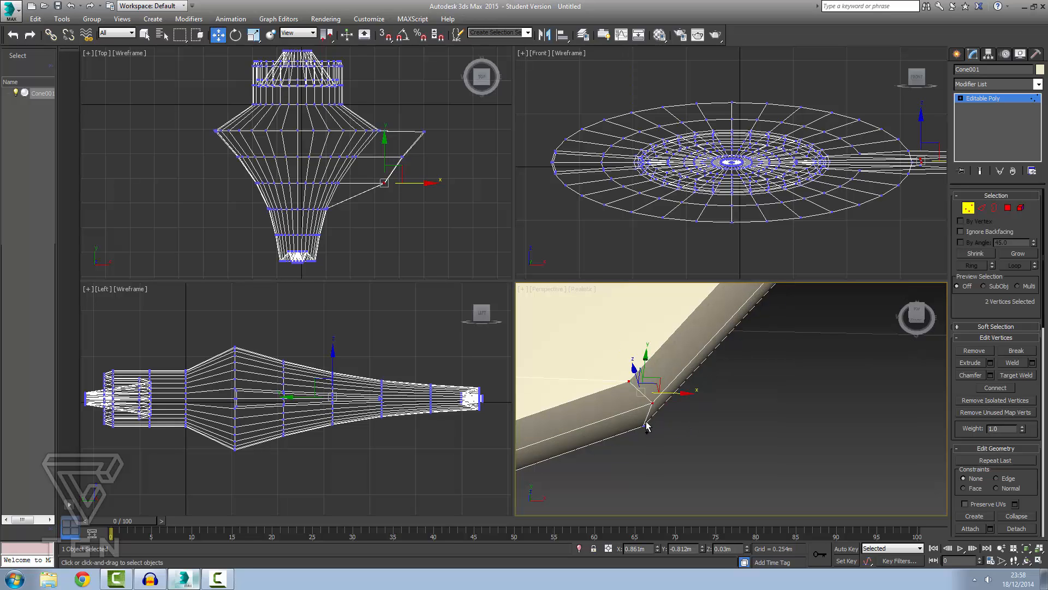
pyautogui.keyDown('ctrl'); pyautogui.click(644, 426); pyautogui.keyUp('ctrl')
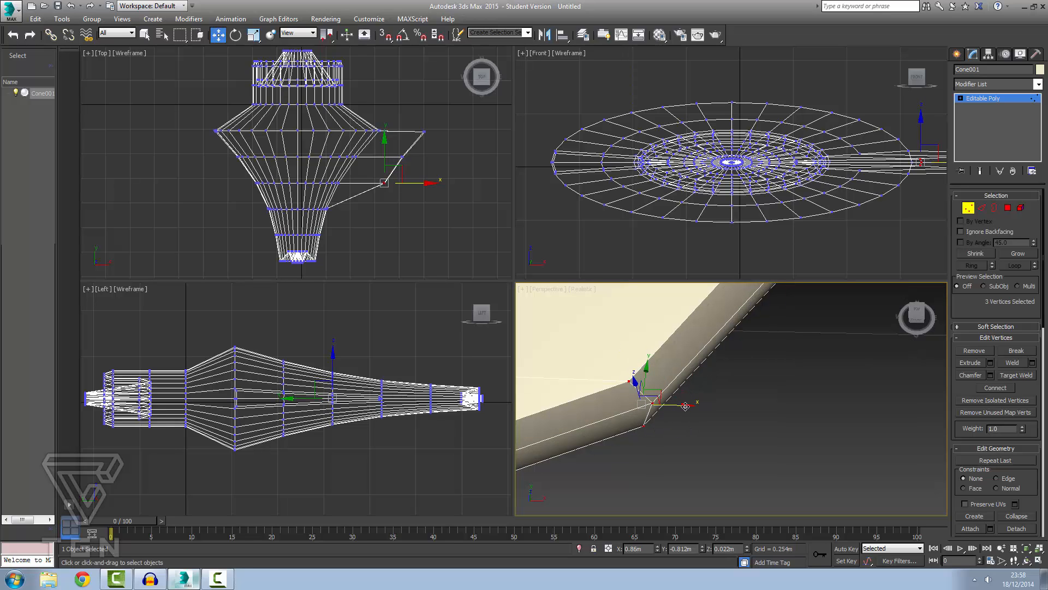
pyautogui.moveTo(685, 406); pyautogui.dragTo(353, 388)
pyautogui.scroll(-6, 654, 391)
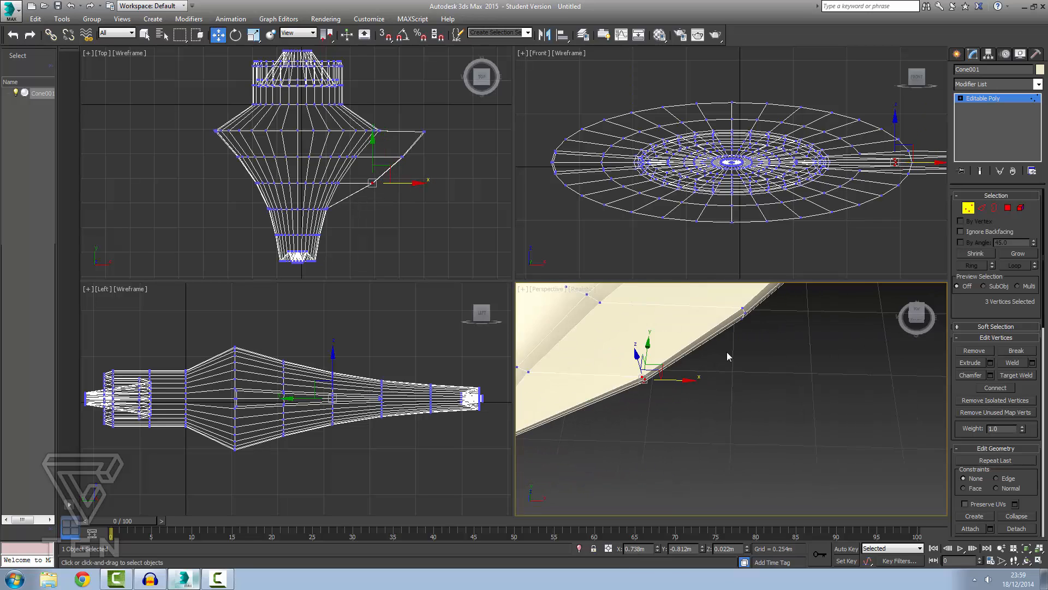
# Clear the selection and select the three stacked vertices at the wing's outermost tip
pyautogui.scroll(2, 771, 325)
pyautogui.scroll(3, 708, 335)
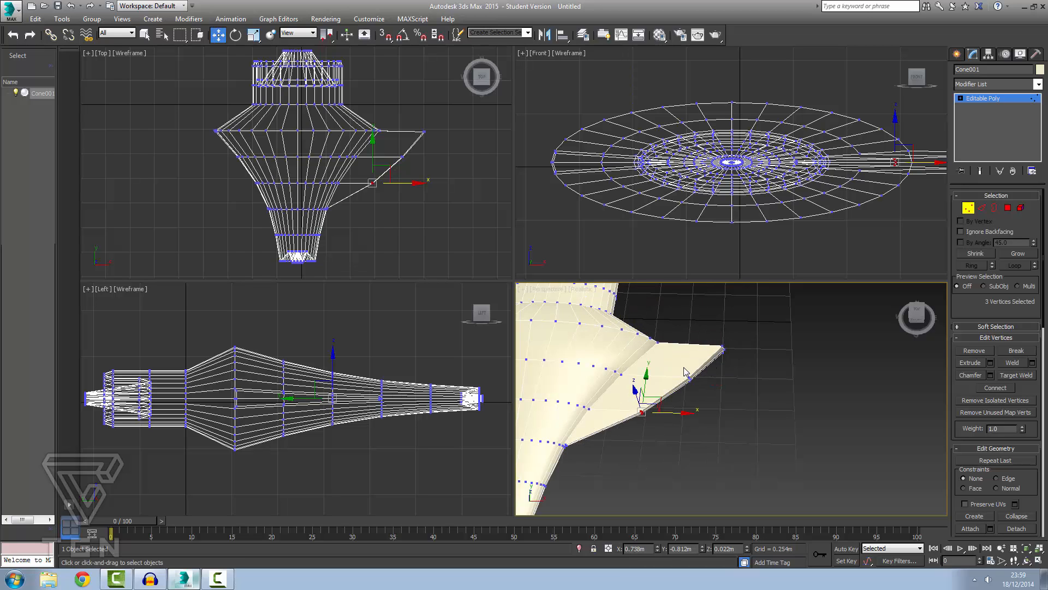
pyautogui.scroll(3, 686, 371)
pyautogui.keyDown('alt'); pyautogui.moveTo(798, 372); pyautogui.dragTo(685, 301, button='middle'); pyautogui.keyUp('alt')
pyautogui.keyDown('alt'); pyautogui.moveTo(675, 311); pyautogui.dragTo(641, 387, button='middle'); pyautogui.keyUp('alt')
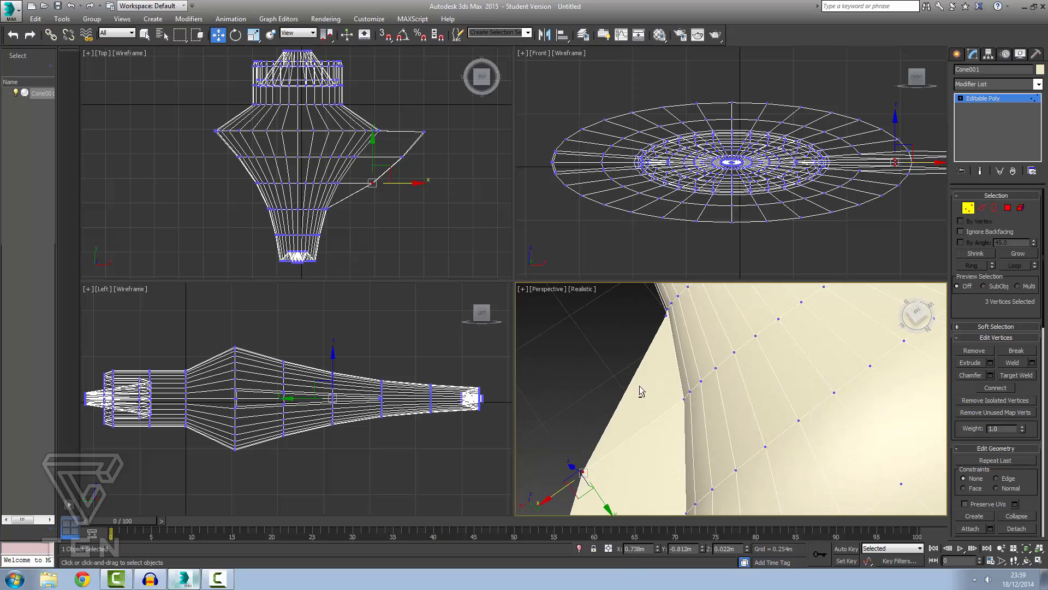
pyautogui.scroll(-6, 673, 420)
pyautogui.scroll(4, 658, 426)
pyautogui.scroll(-5, 659, 306)
pyautogui.scroll(5, 659, 303)
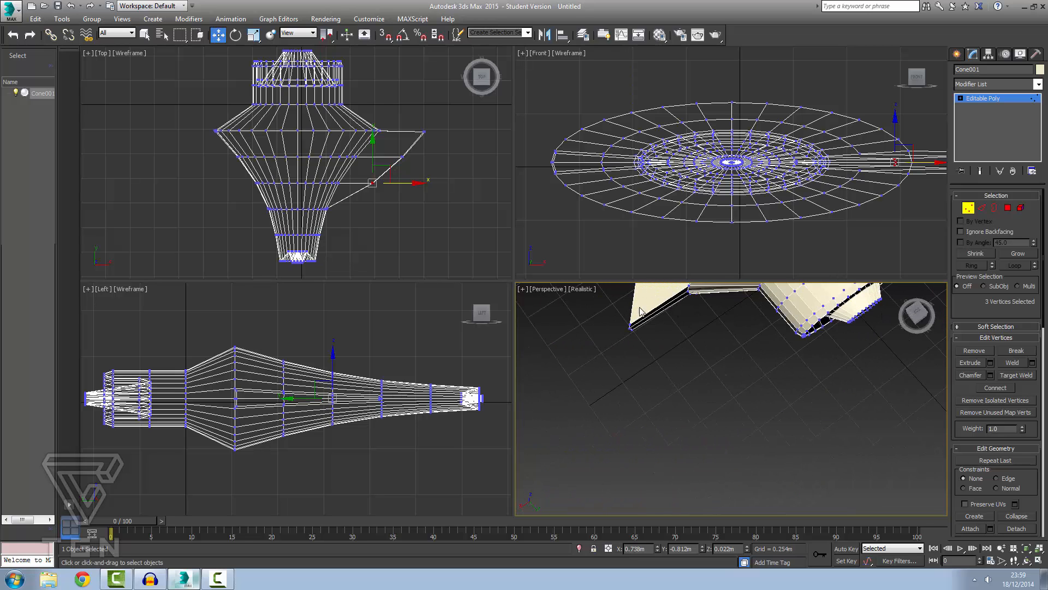
pyautogui.scroll(3, 625, 327)
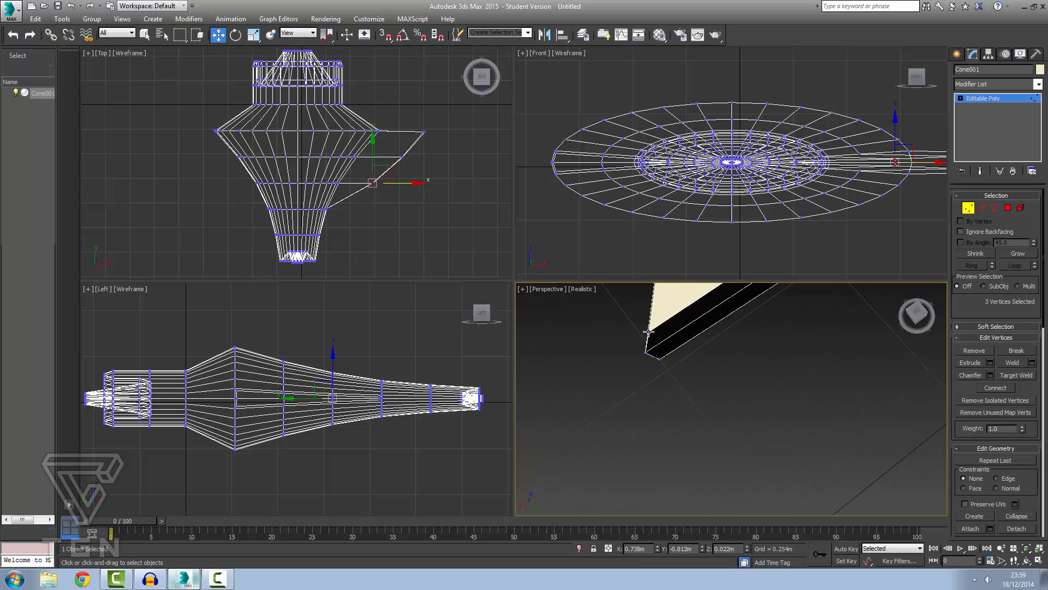
pyautogui.click(644, 346)
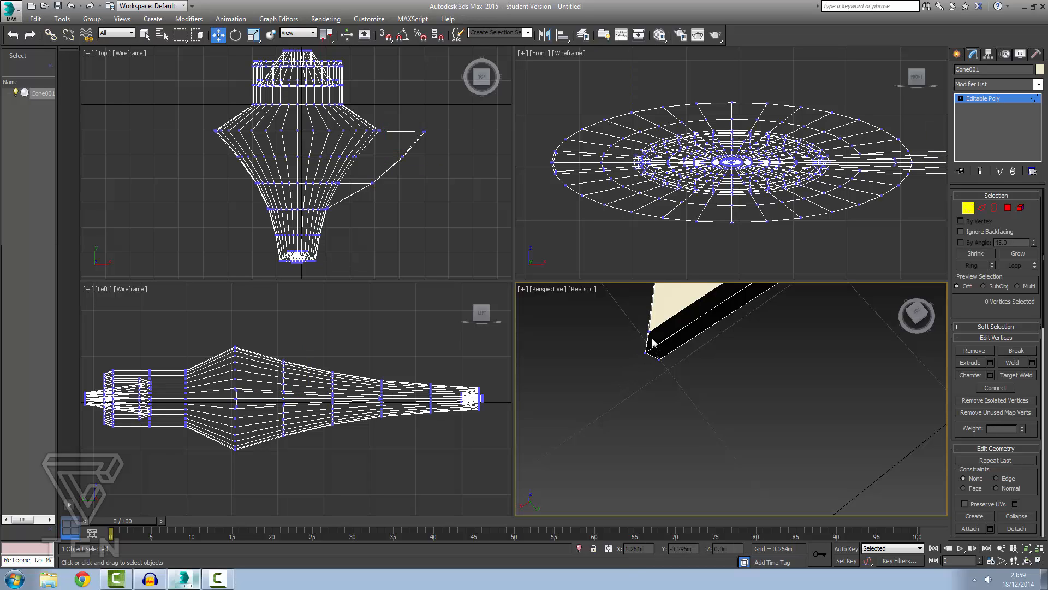
pyautogui.moveTo(648, 331); pyautogui.dragTo(646, 363)
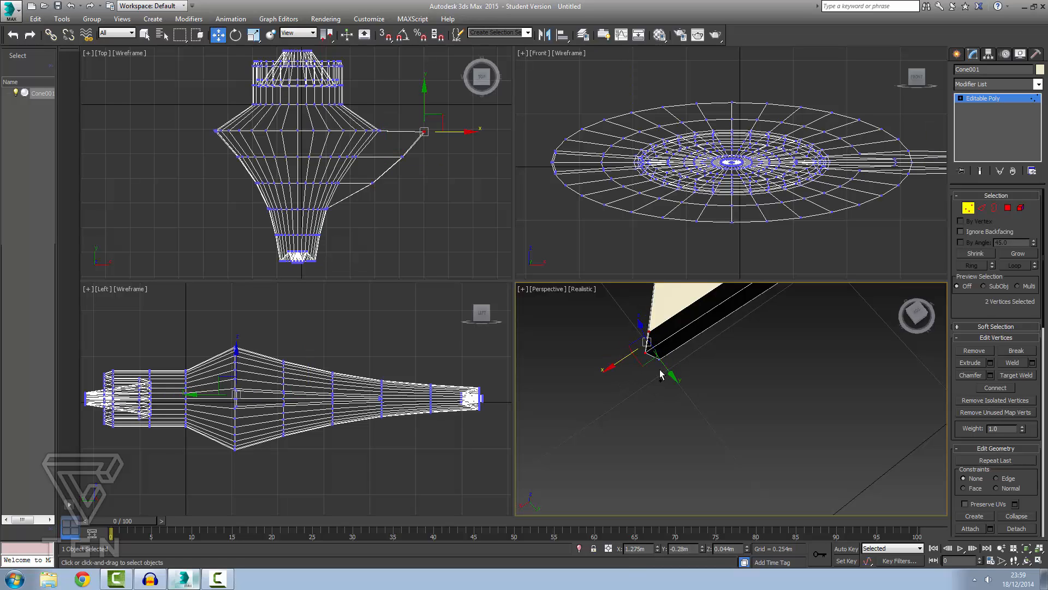
pyautogui.keyDown('ctrl'); pyautogui.click(660, 359); pyautogui.keyUp('ctrl')
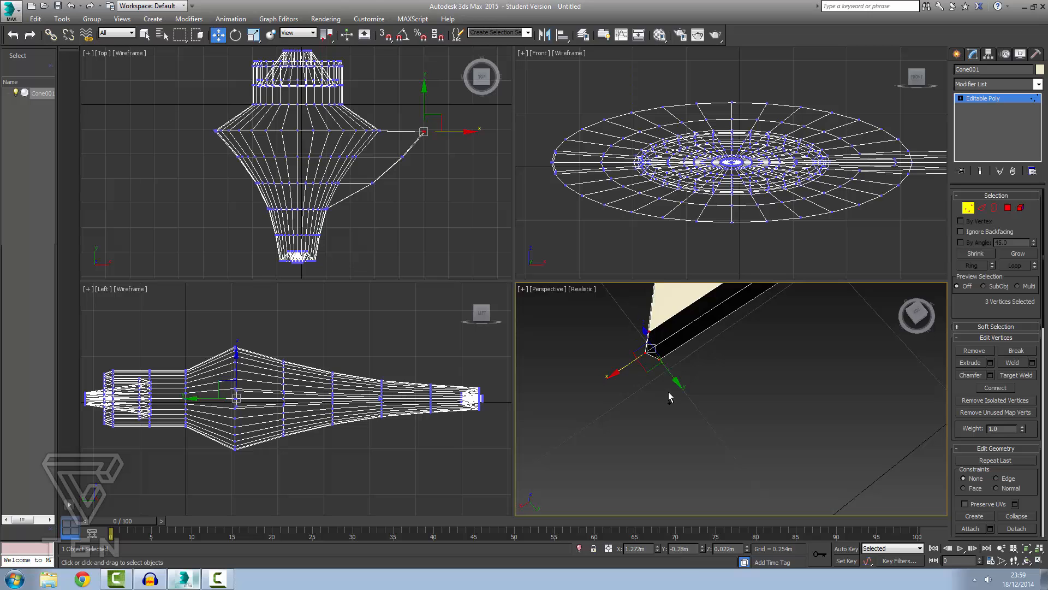
# Move the three selected wing-tip vertices along the Y axis to about 0.102 m
pyautogui.moveTo(751, 385)
pyautogui.keyDown('alt'); pyautogui.mouseDown(button='middle')
pyautogui.moveTo(819, 300)
pyautogui.moveTo(802, 322)
pyautogui.mouseUp(button='middle'); pyautogui.keyUp('alt')
pyautogui.moveTo(693, 352); pyautogui.dragTo(1045, 318)
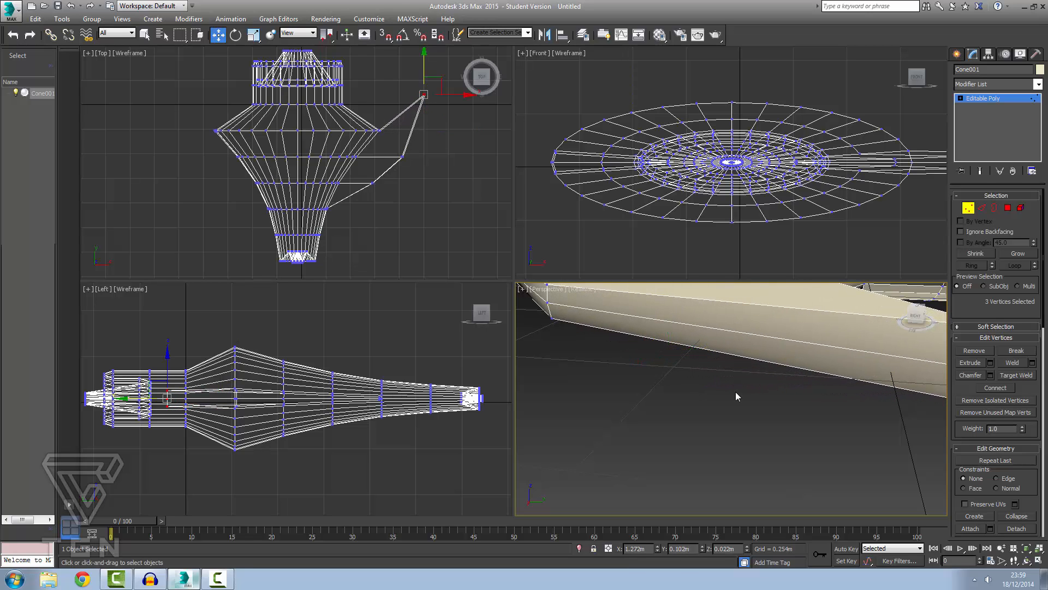
pyautogui.hotkey('ctrl', 'z')
# Select all polygons on the half of the hull opposite the wing in the Front view
pyautogui.keyDown('alt'); pyautogui.moveTo(774, 329); pyautogui.dragTo(721, 395, button='middle'); pyautogui.keyUp('alt')
pyautogui.scroll(-10, 715, 368)
pyautogui.scroll(8, 726, 374)
pyautogui.scroll(-4, 737, 382)
pyautogui.moveTo(644, 433)
pyautogui.keyDown('alt'); pyautogui.mouseDown(button='middle')
pyautogui.moveTo(656, 425)
pyautogui.moveTo(650, 452)
pyautogui.moveTo(648, 418)
pyautogui.mouseUp(button='middle'); pyautogui.keyUp('alt')
pyautogui.scroll(5, 645, 449)
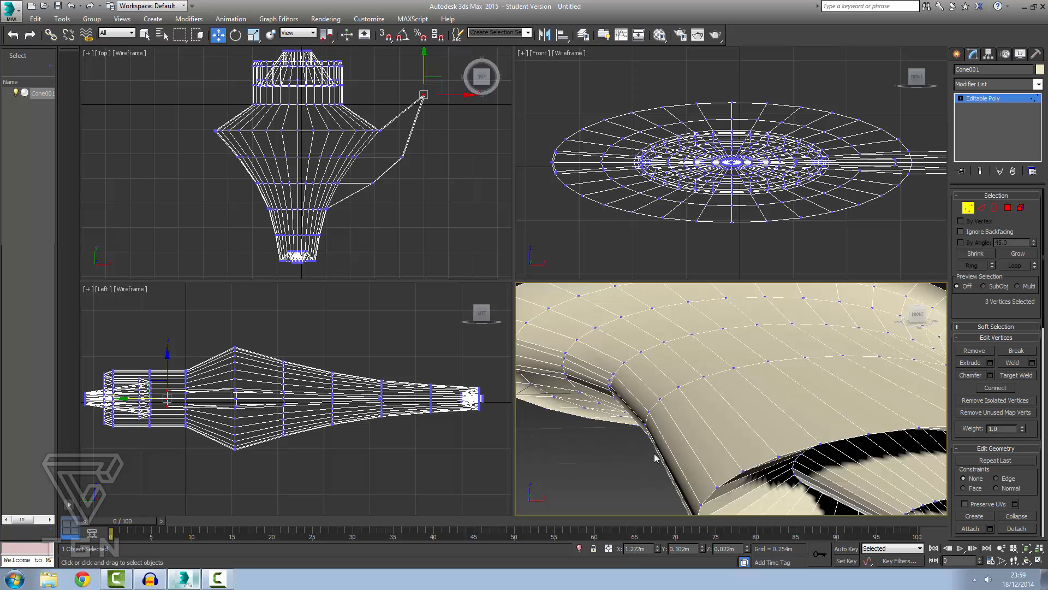
pyautogui.scroll(-3, 772, 409)
pyautogui.click(1008, 208)
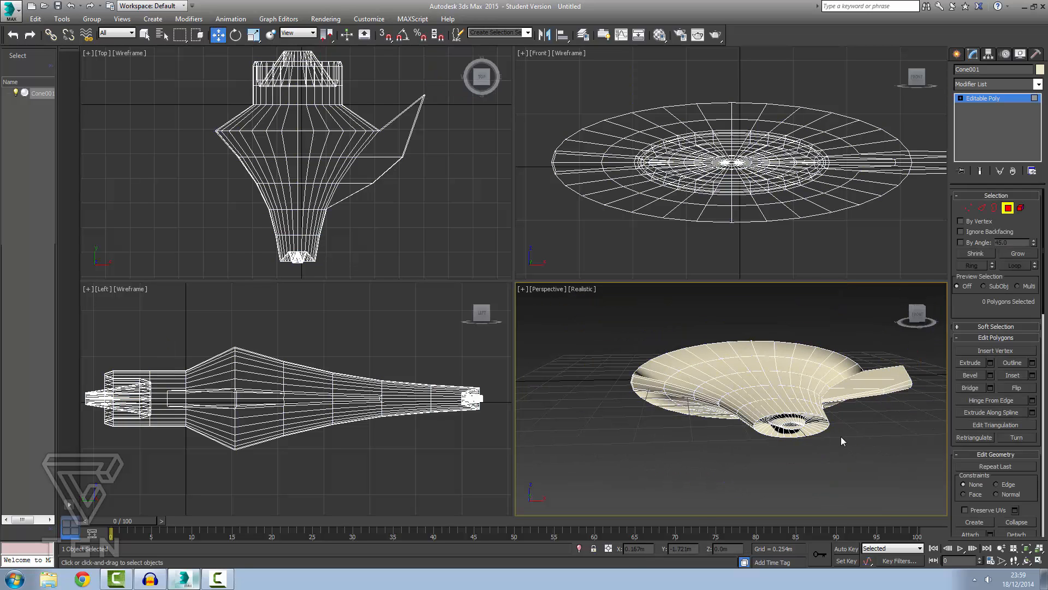
pyautogui.keyDown('alt'); pyautogui.moveTo(863, 428); pyautogui.dragTo(846, 430, button='middle'); pyautogui.keyUp('alt')
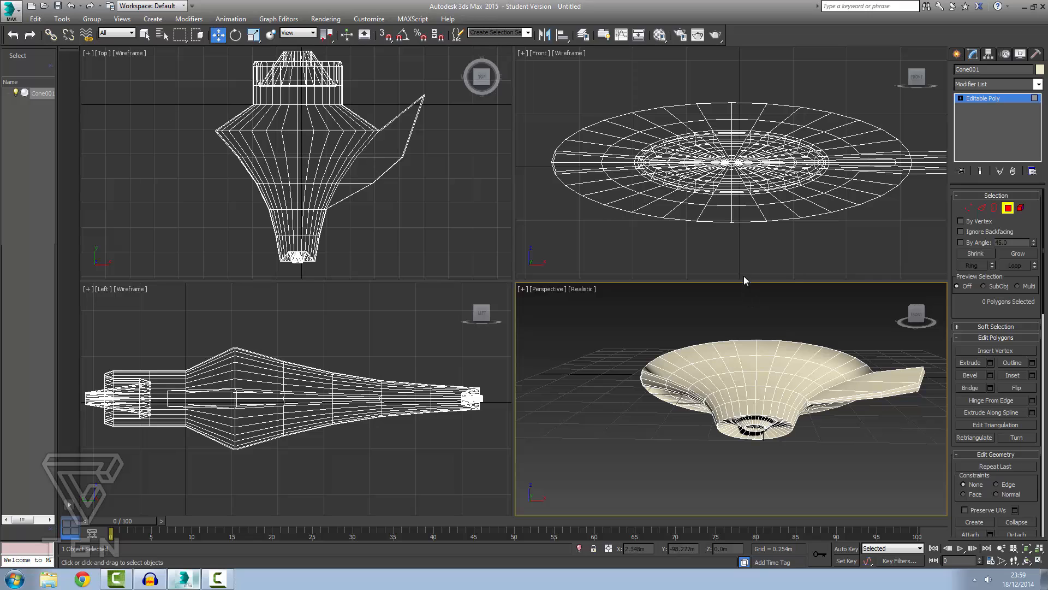
pyautogui.moveTo(724, 61); pyautogui.dragTo(552, 270)
pyautogui.moveTo(719, 61); pyautogui.dragTo(615, 256)
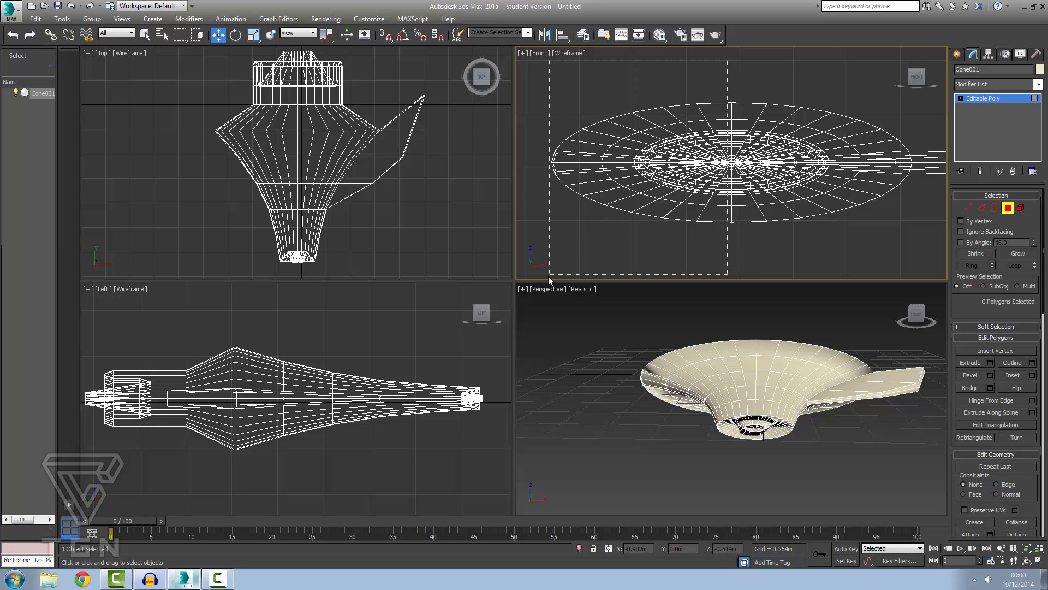
pyautogui.moveTo(548, 276); pyautogui.dragTo(549, 276)
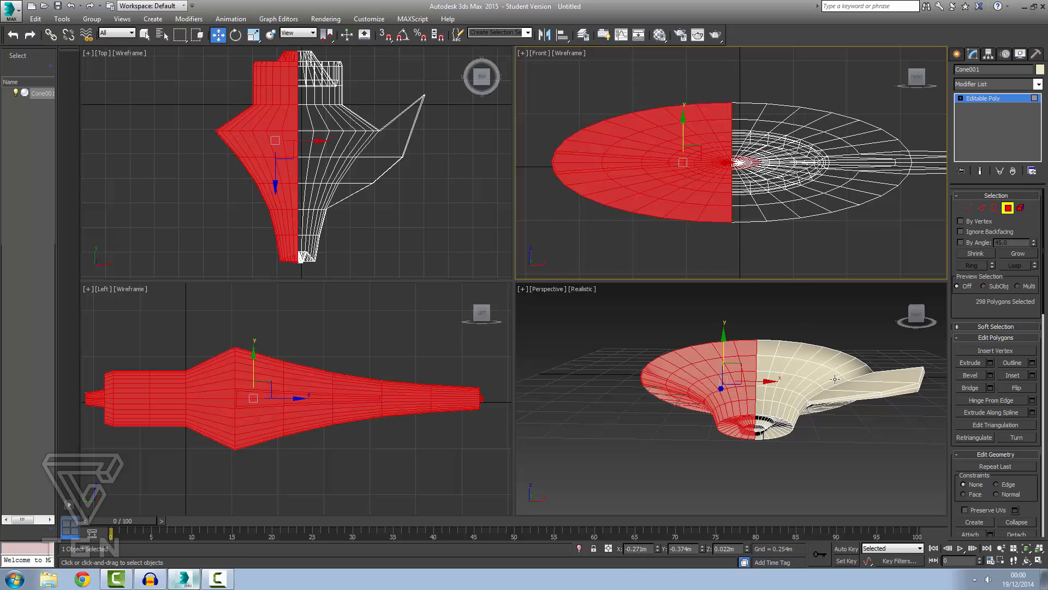
# Inspect the wide end of the hull and select its round cap polygon to check whether it spans the centre line
pyautogui.keyDown('alt'); pyautogui.moveTo(834, 378); pyautogui.dragTo(638, 365, button='middle'); pyautogui.keyUp('alt')
pyautogui.scroll(3, 718, 404)
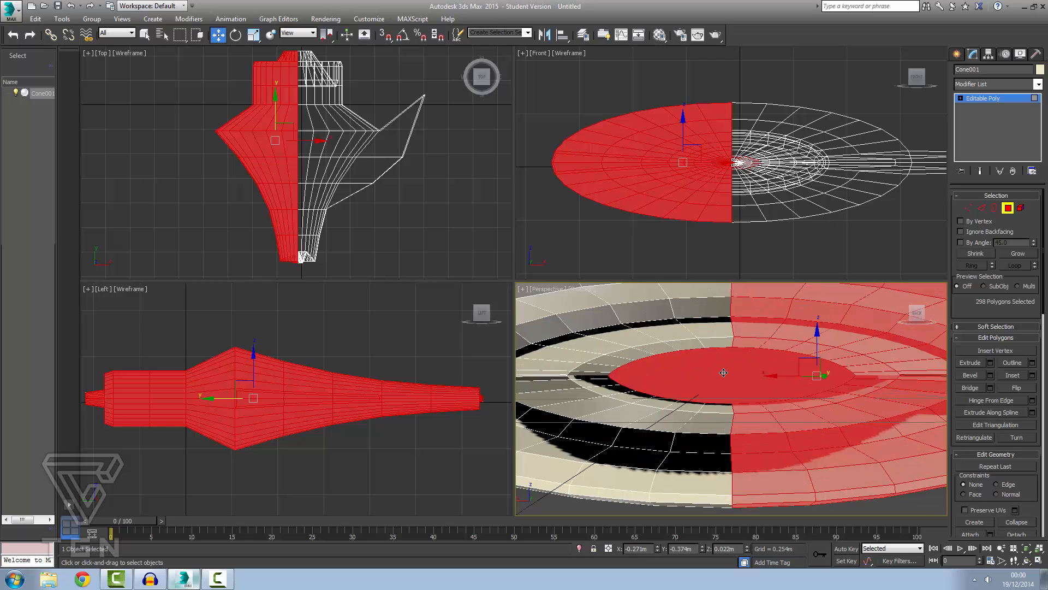
pyautogui.scroll(3, 721, 373)
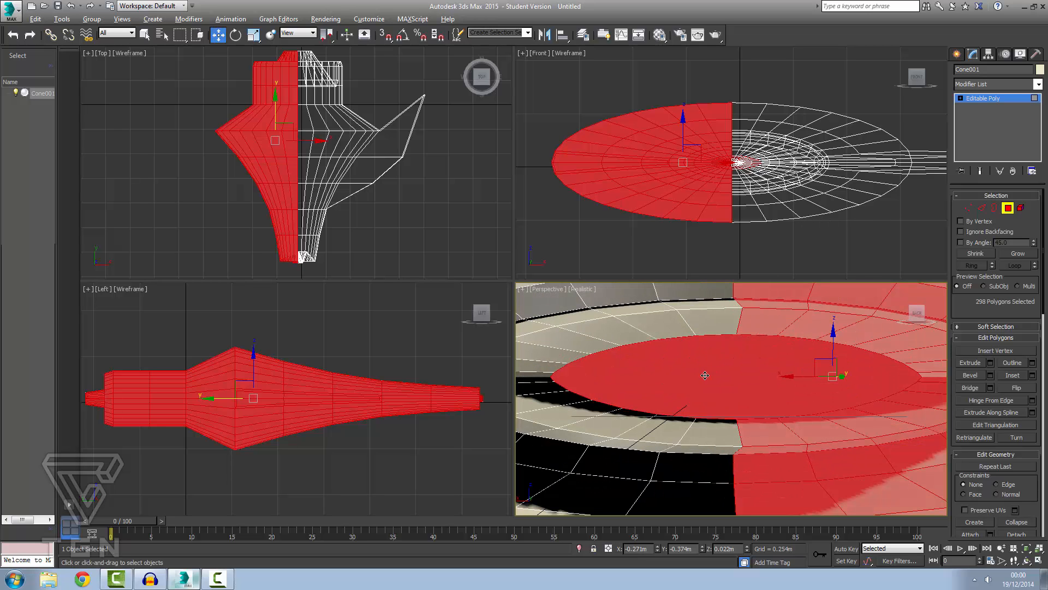
pyautogui.click(715, 369)
pyautogui.click(740, 314)
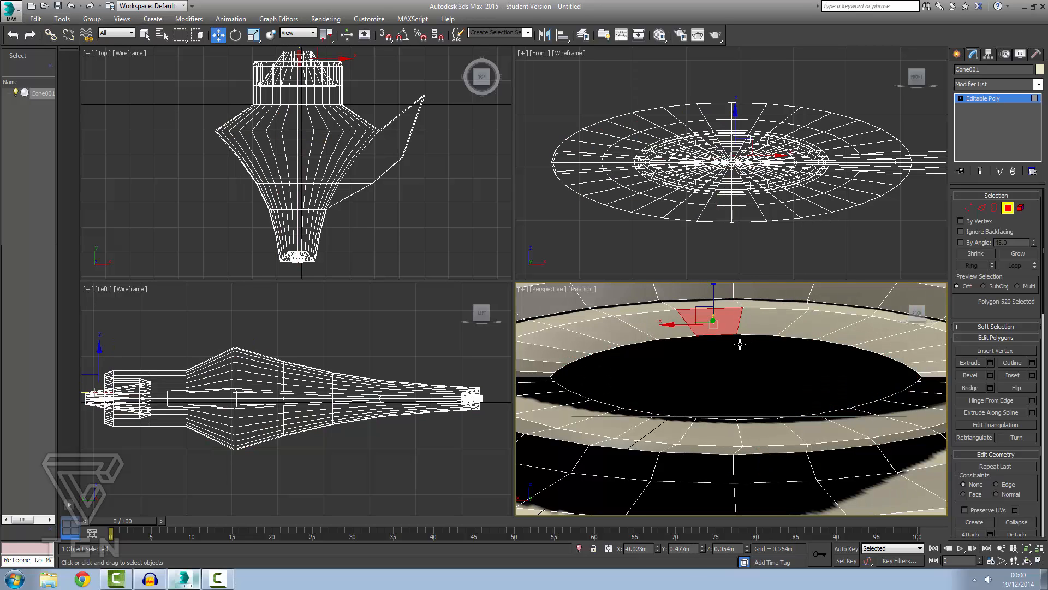
pyautogui.click(741, 344)
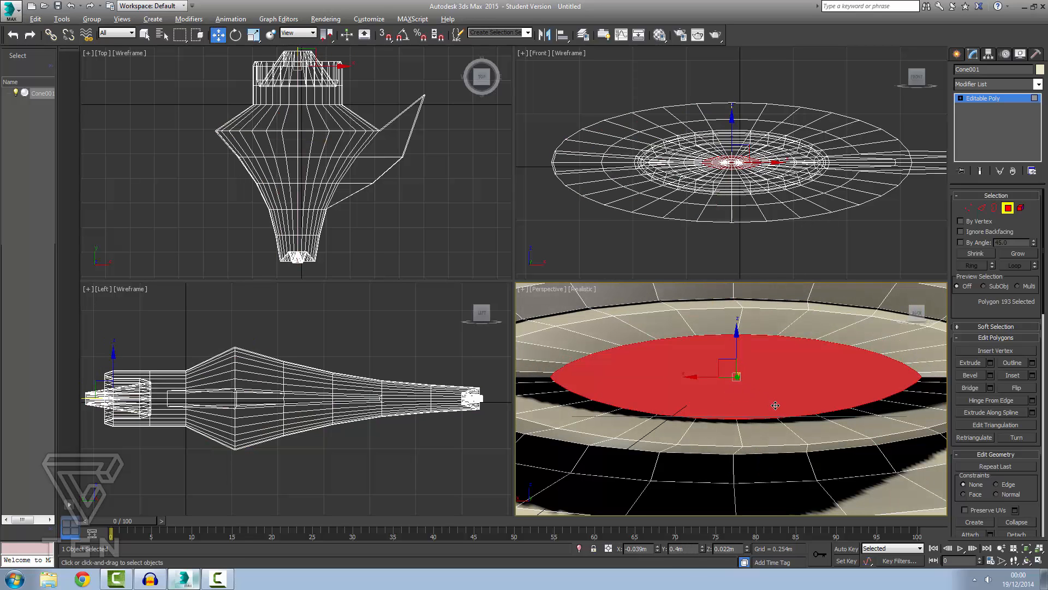
pyautogui.moveTo(776, 405)
pyautogui.keyDown('alt'); pyautogui.mouseDown(button='middle')
pyautogui.moveTo(771, 388)
pyautogui.moveTo(775, 401)
pyautogui.mouseUp(button='middle'); pyautogui.keyUp('alt')
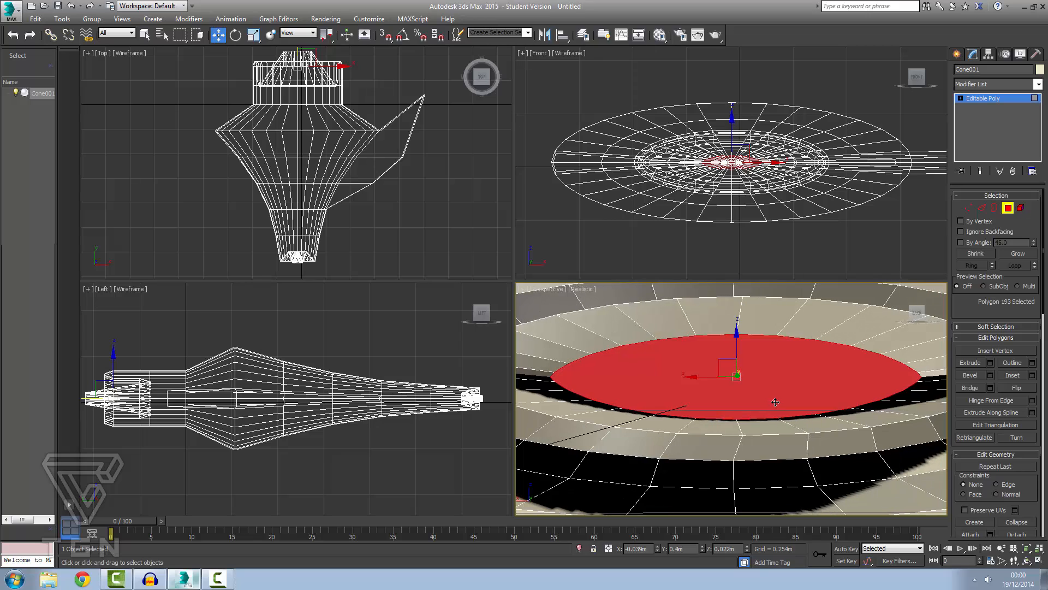
pyautogui.press('Delete')
# Connect the upper and lower centre-line vertices of the wide end's cap to split it in half
pyautogui.click(969, 208)
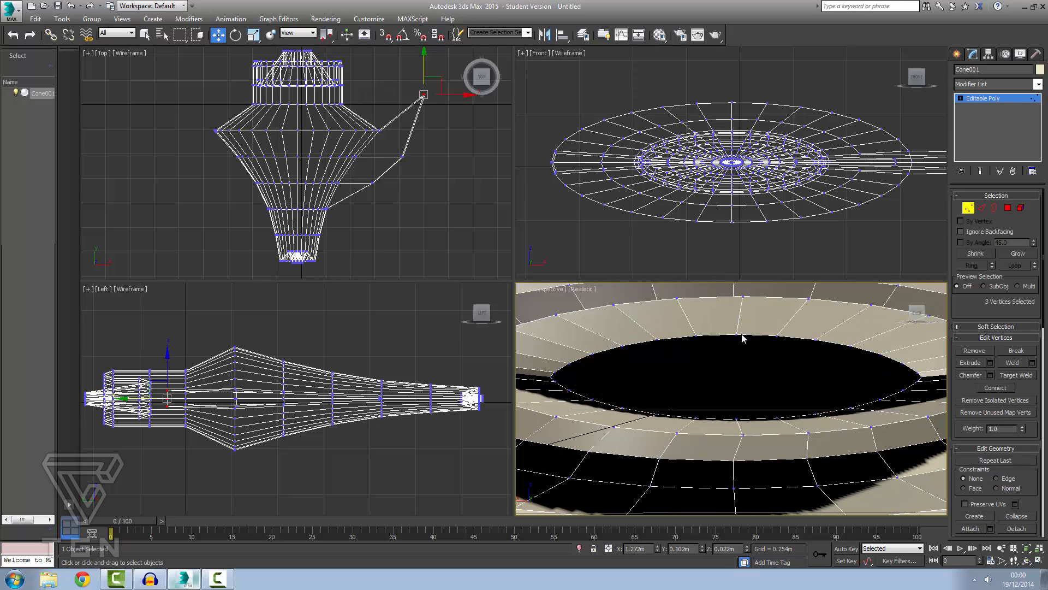
pyautogui.keyDown('alt'); pyautogui.moveTo(777, 357); pyautogui.dragTo(776, 361, button='middle'); pyautogui.keyUp('alt')
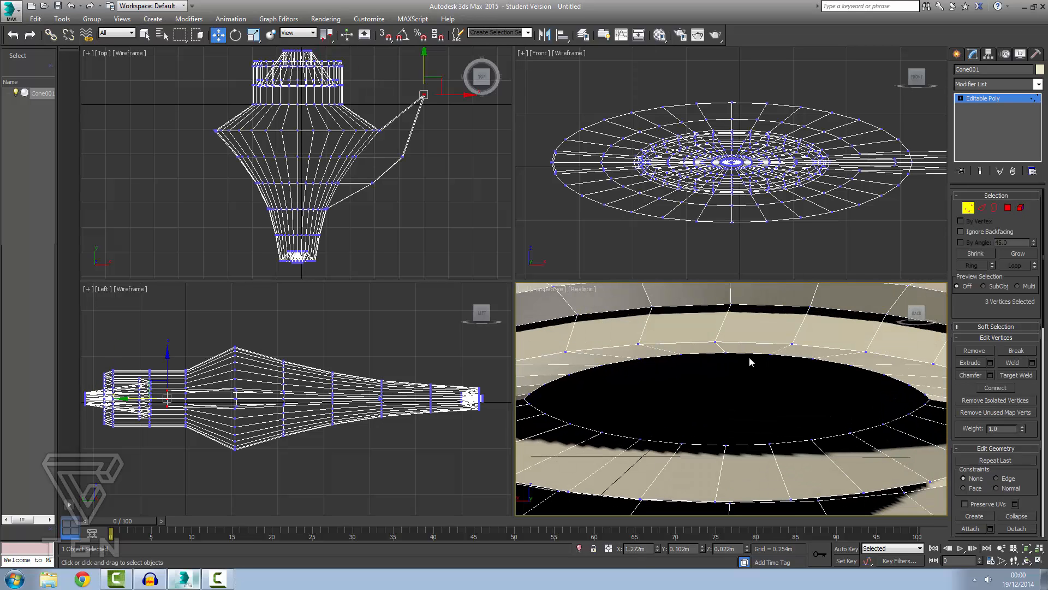
pyautogui.click(725, 352)
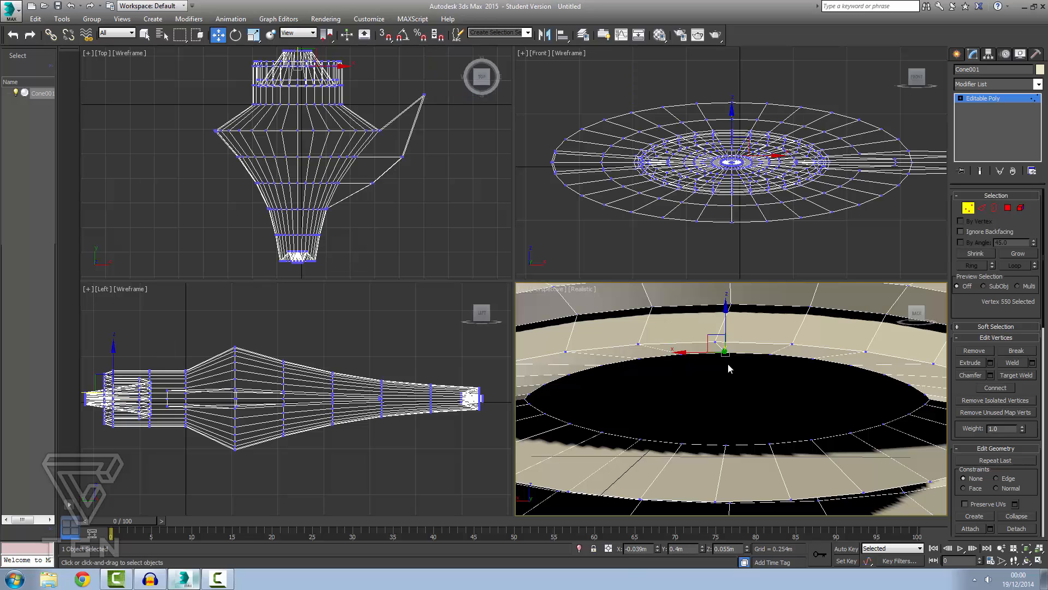
pyautogui.keyDown('ctrl'); pyautogui.click(724, 445); pyautogui.keyUp('ctrl')
pyautogui.moveTo(770, 431)
pyautogui.keyDown('alt'); pyautogui.mouseDown(button='middle')
pyautogui.moveTo(764, 361)
pyautogui.moveTo(785, 393)
pyautogui.moveTo(744, 431)
pyautogui.moveTo(787, 436)
pyautogui.mouseUp(button='middle'); pyautogui.keyUp('alt')
pyautogui.hotkey('ctrl', 'z')
pyautogui.click(727, 444)
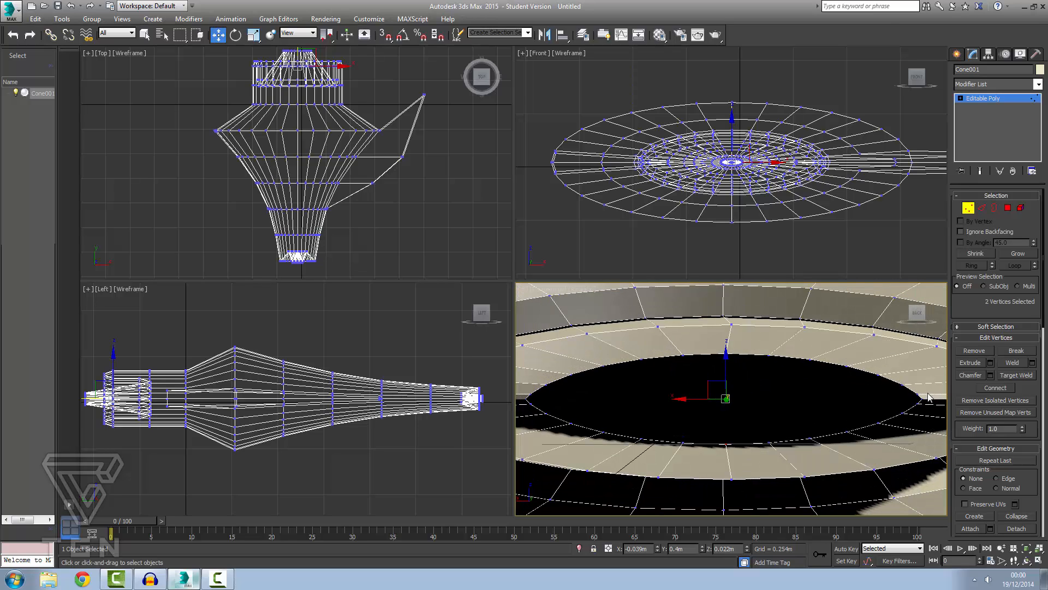
pyautogui.click(995, 388)
# Connect the upper and lower centre-line vertices of the round cap inside the hull's narrow end
pyautogui.keyDown('alt'); pyautogui.moveTo(860, 405); pyautogui.dragTo(760, 398, button='middle'); pyautogui.keyUp('alt')
pyautogui.scroll(-10, 767, 391)
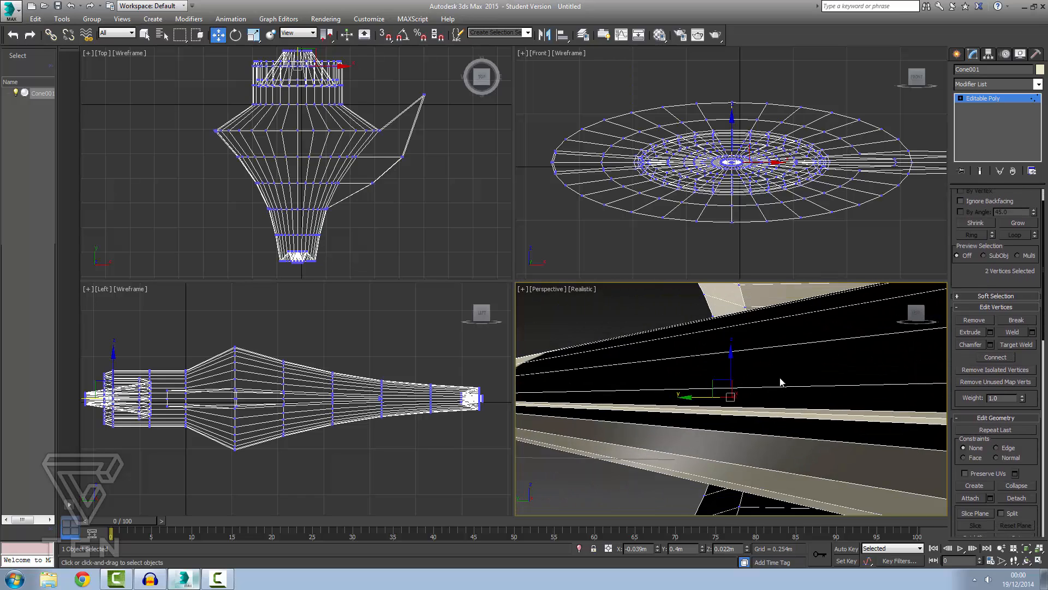
pyautogui.keyDown('alt'); pyautogui.moveTo(803, 369); pyautogui.dragTo(741, 375, button='middle'); pyautogui.keyUp('alt')
pyautogui.scroll(10, 799, 366)
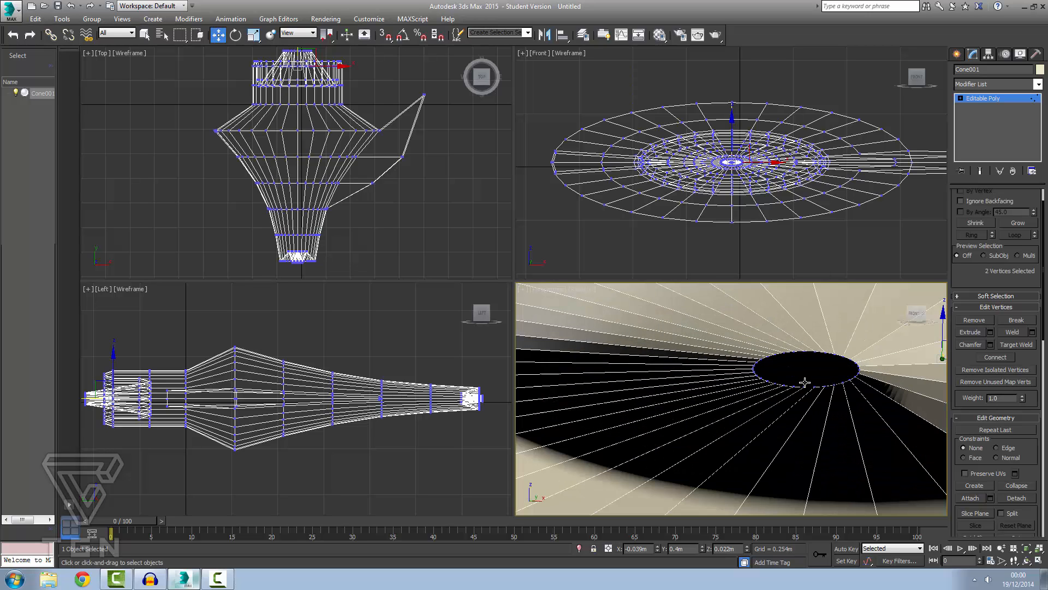
pyautogui.click(811, 371)
pyautogui.scroll(5, 813, 372)
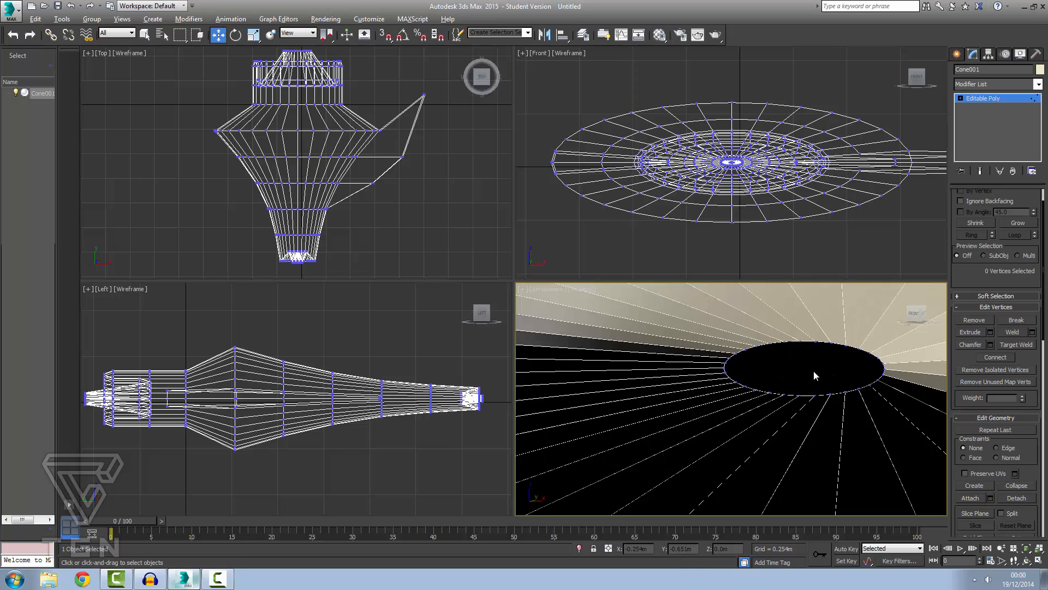
pyautogui.scroll(10, 811, 371)
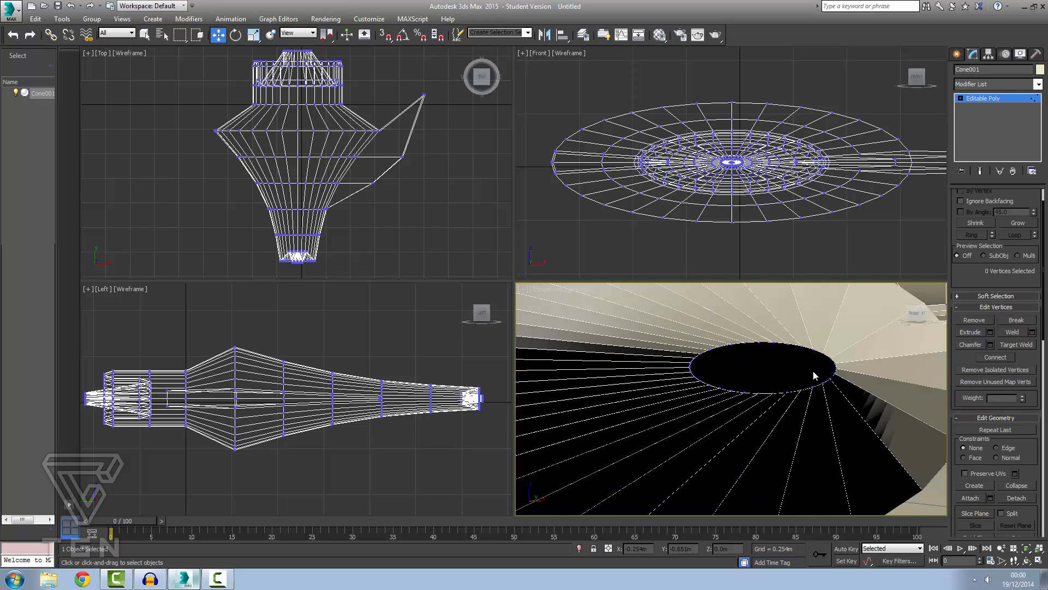
pyautogui.scroll(2, 857, 349)
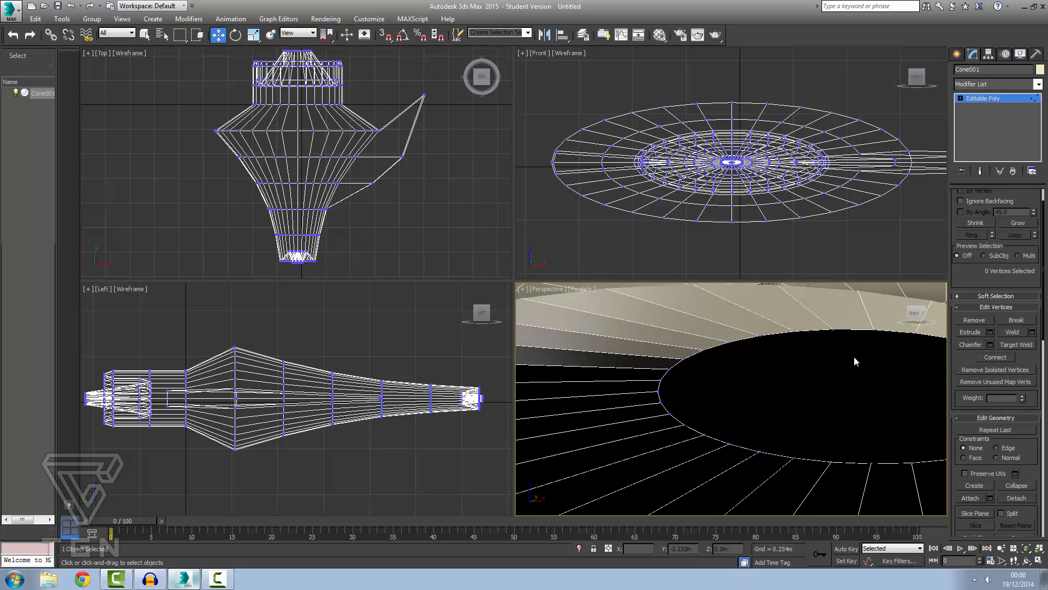
pyautogui.scroll(-1, 859, 337)
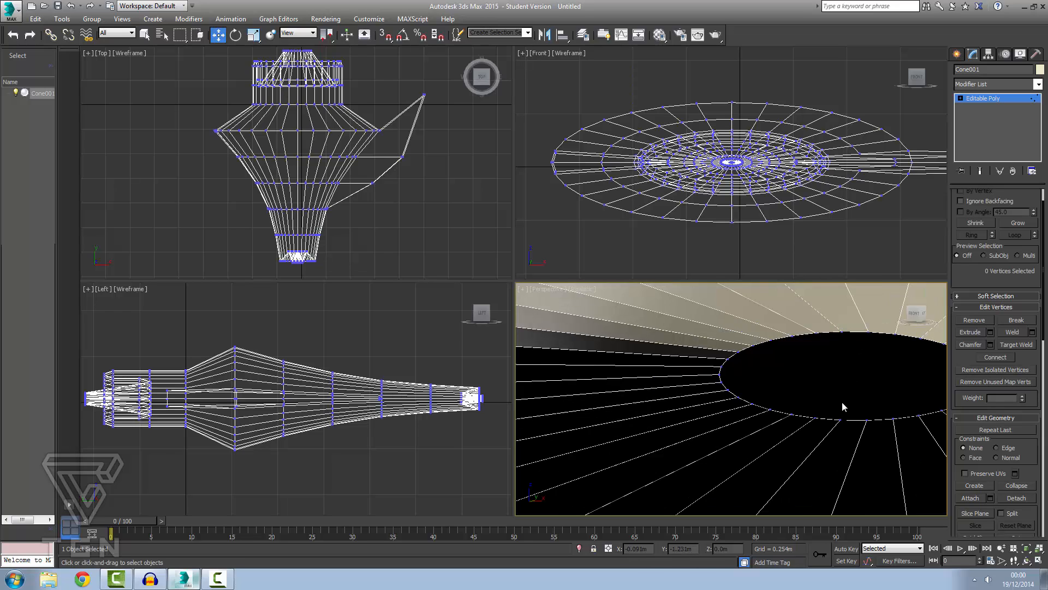
pyautogui.click(840, 419)
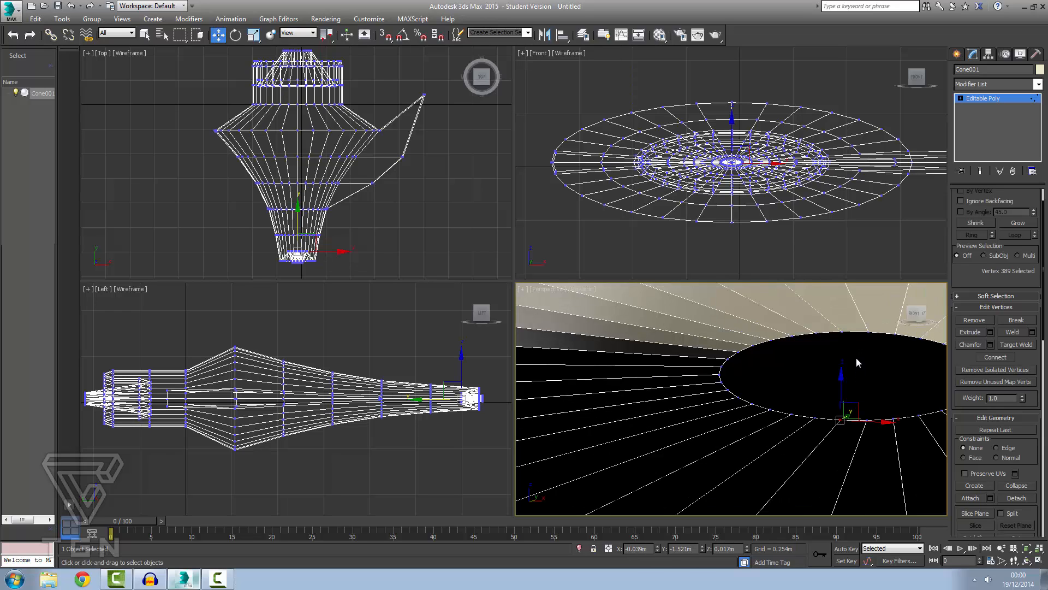
pyautogui.keyDown('ctrl'); pyautogui.click(842, 331); pyautogui.keyUp('ctrl')
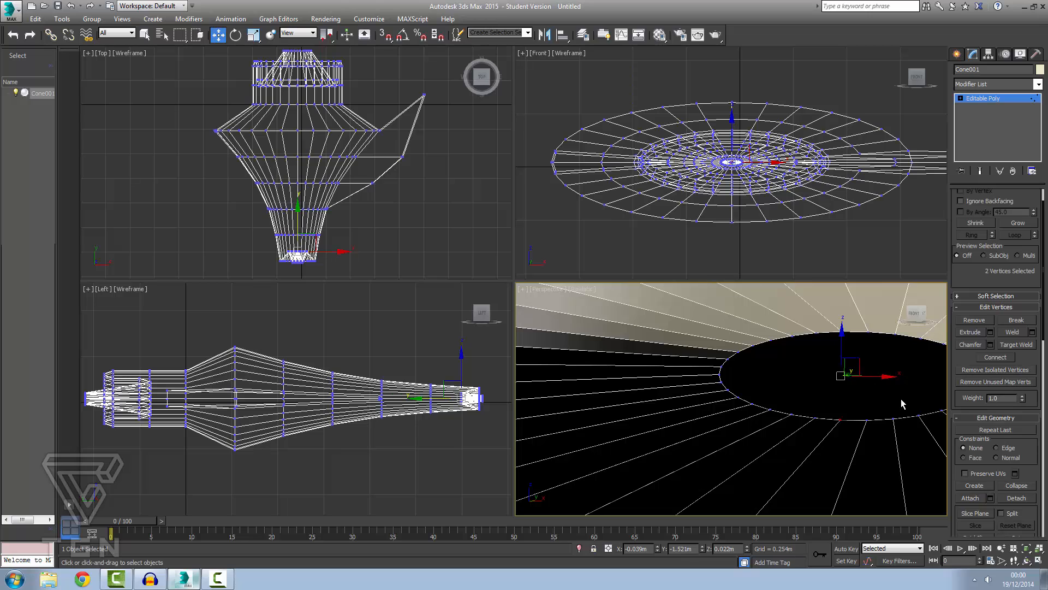
pyautogui.click(992, 357)
pyautogui.click(870, 388)
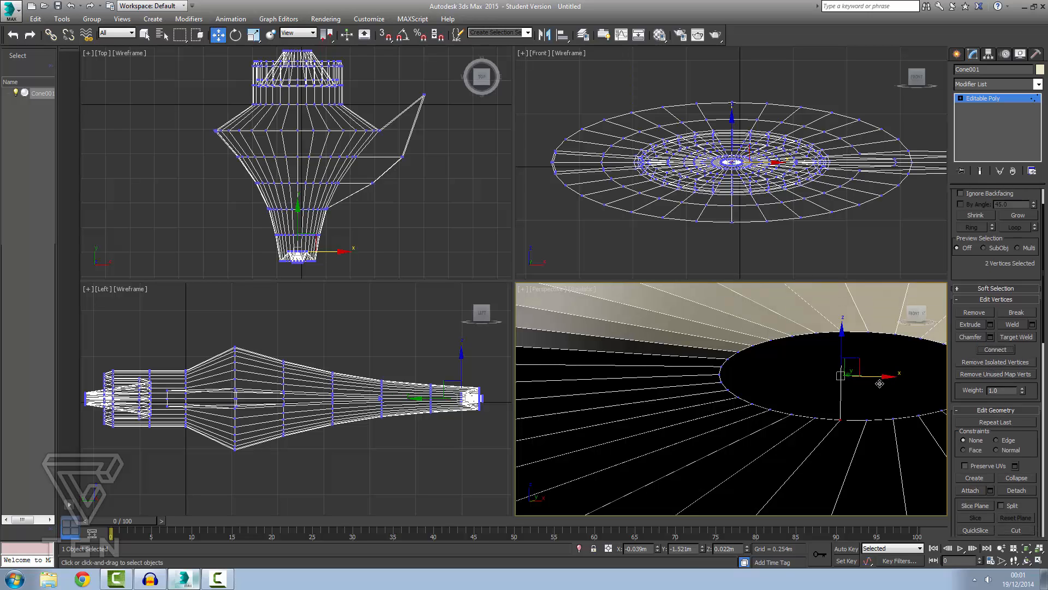
# Delete all polygons on the half opposite the wing, including the small centre polygons missed by the region selection
pyautogui.scroll(-8, 854, 388)
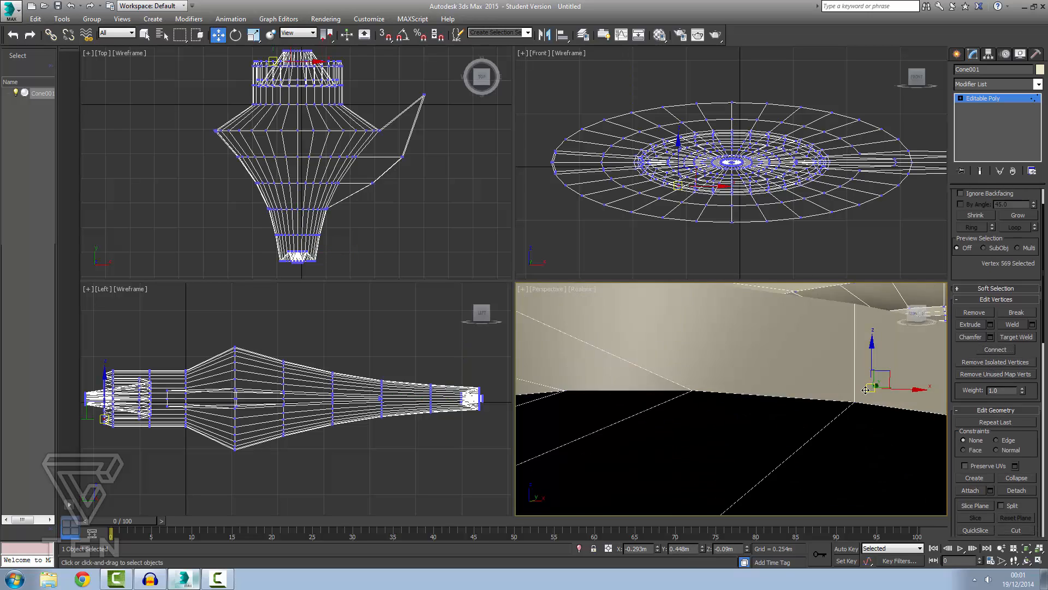
pyautogui.scroll(-4, 897, 345)
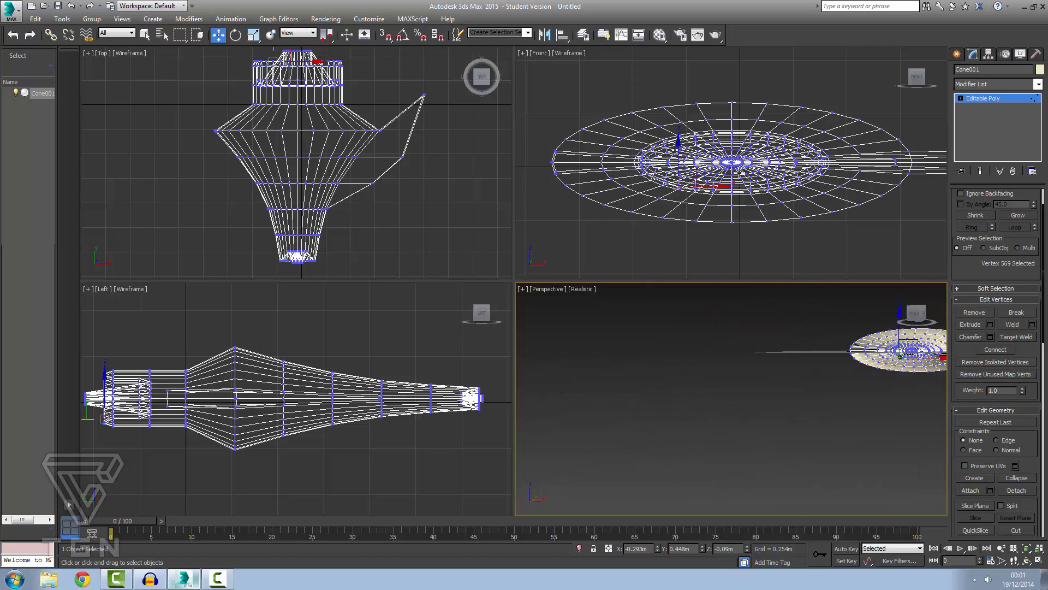
pyautogui.scroll(3, 751, 141)
pyautogui.scroll(-3, 707, 164)
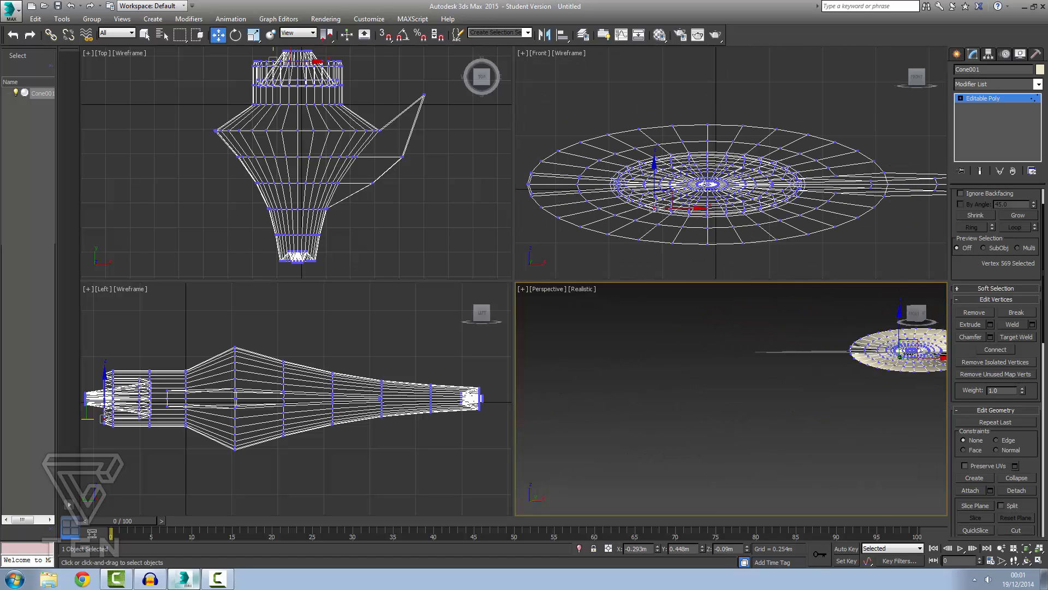
pyautogui.scroll(2, 1024, 227)
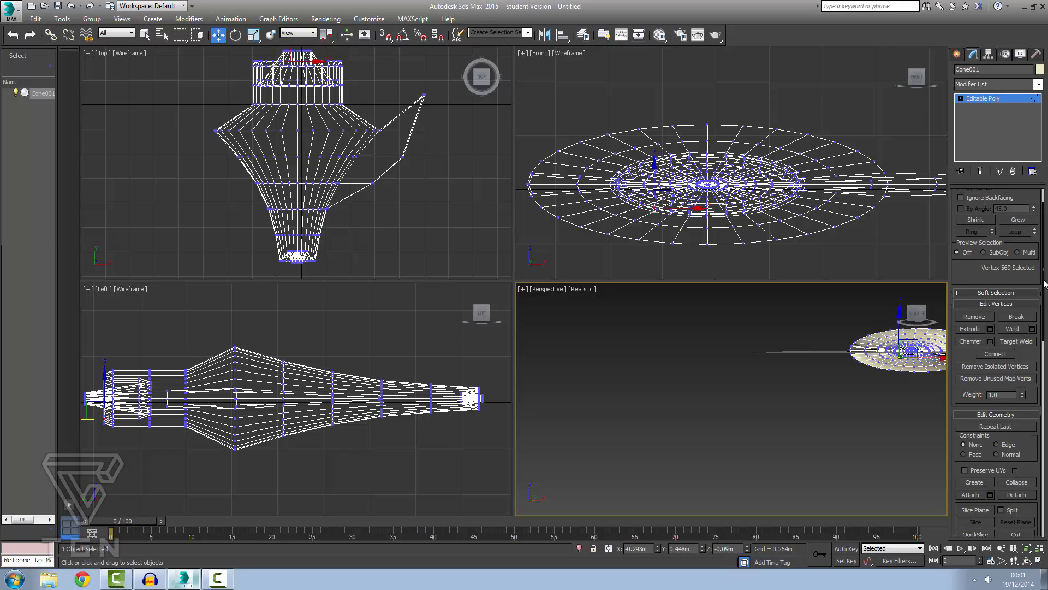
pyautogui.click(1008, 208)
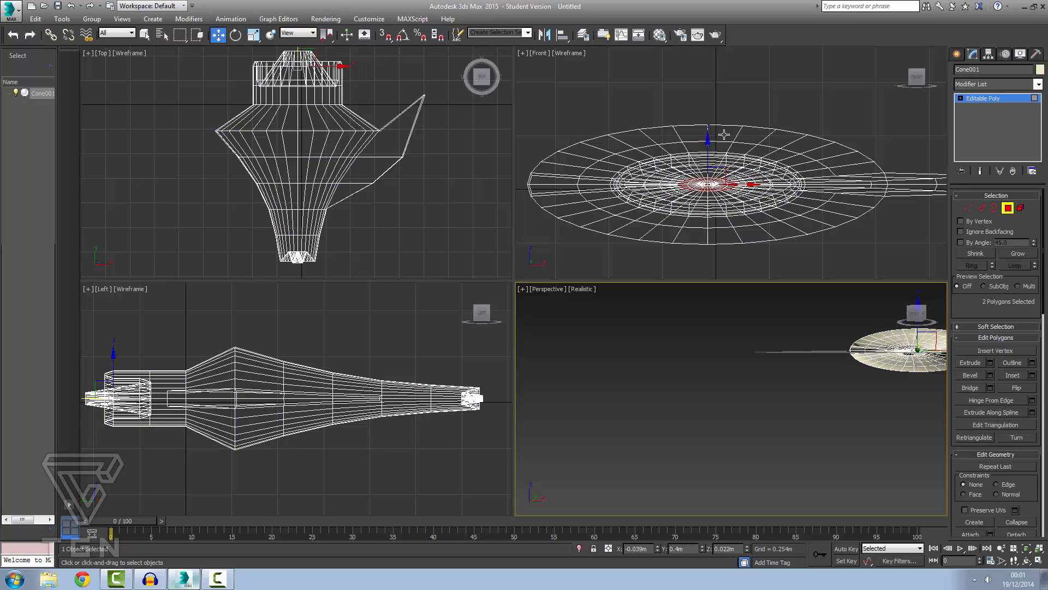
pyautogui.click(685, 108)
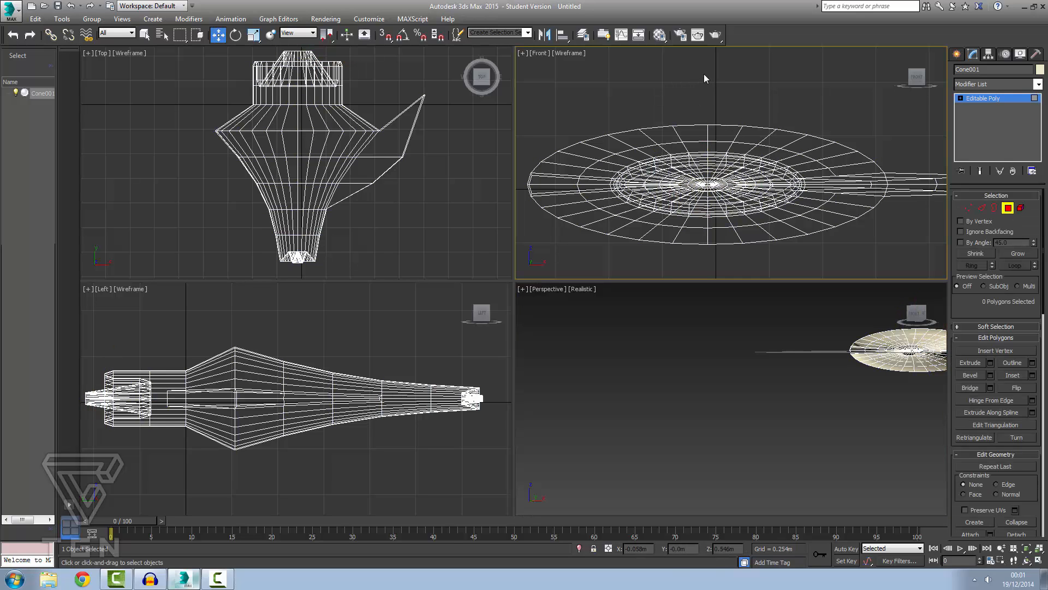
pyautogui.moveTo(703, 73); pyautogui.dragTo(528, 295)
pyautogui.scroll(8, 657, 194)
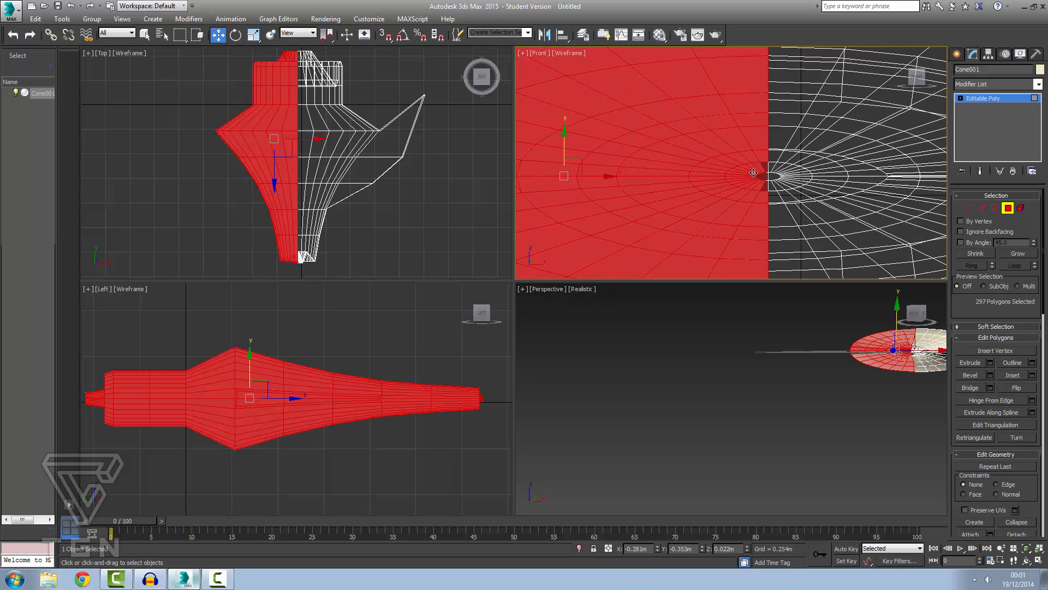
pyautogui.keyDown('ctrl'); pyautogui.click(755, 139); pyautogui.keyUp('ctrl')
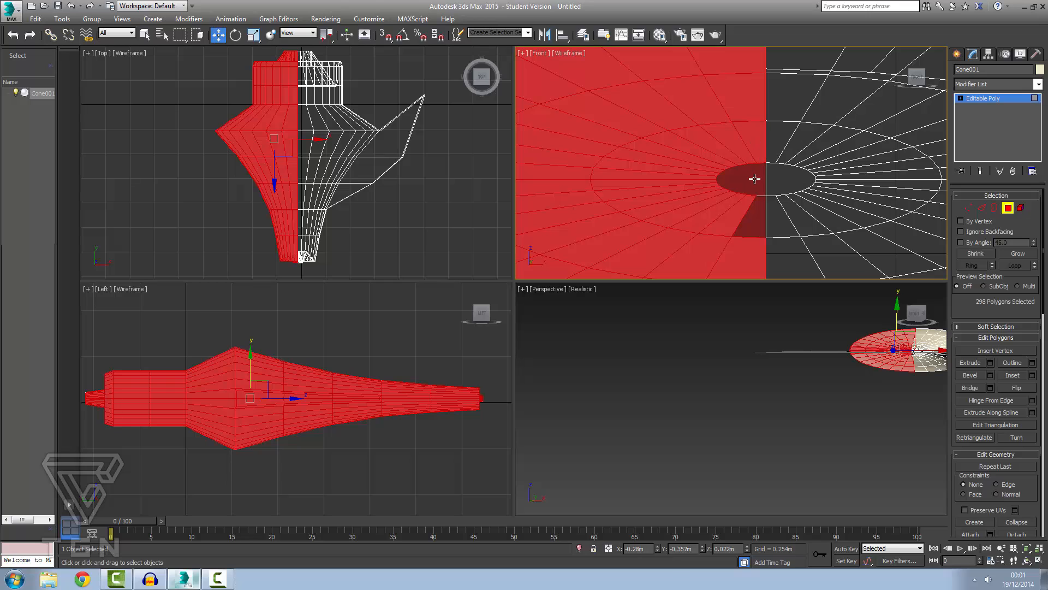
pyautogui.keyDown('ctrl'); pyautogui.click(754, 175); pyautogui.keyUp('ctrl')
pyautogui.keyDown('ctrl'); pyautogui.click(756, 221); pyautogui.keyUp('ctrl')
pyautogui.scroll(-3, 812, 169)
pyautogui.scroll(-5, 812, 169)
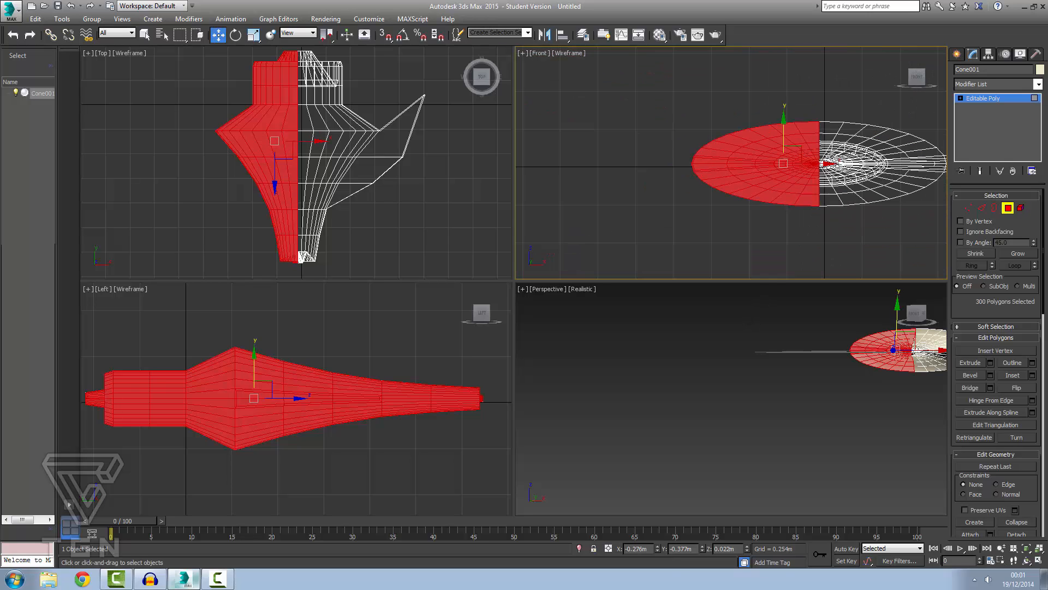
pyautogui.press('Delete')
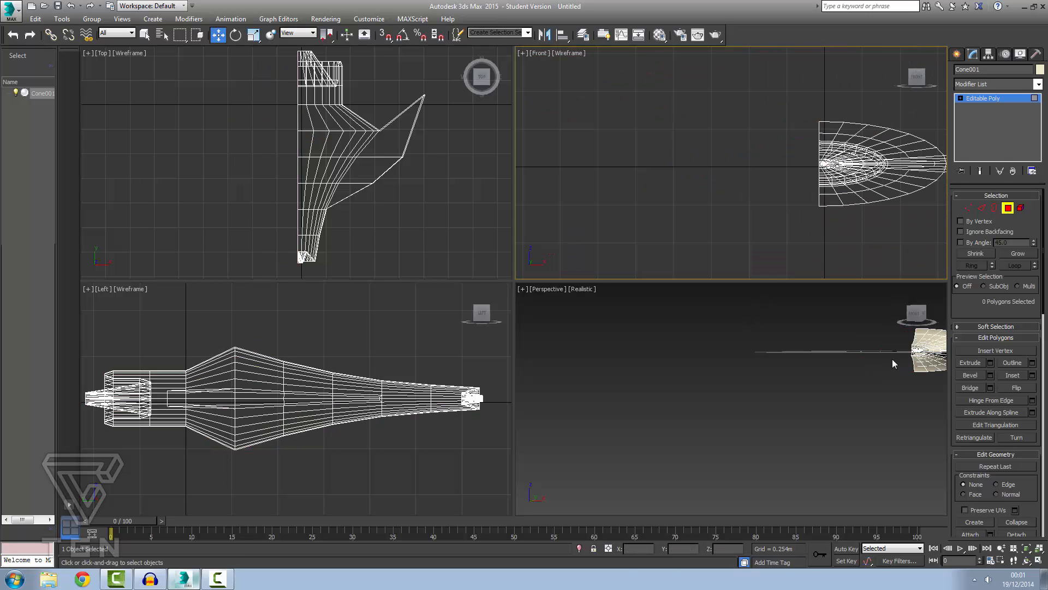
pyautogui.keyDown('alt'); pyautogui.moveTo(900, 343); pyautogui.dragTo(848, 402, button='middle'); pyautogui.keyUp('alt')
pyautogui.scroll(-4, 890, 404)
pyautogui.scroll(7, 890, 412)
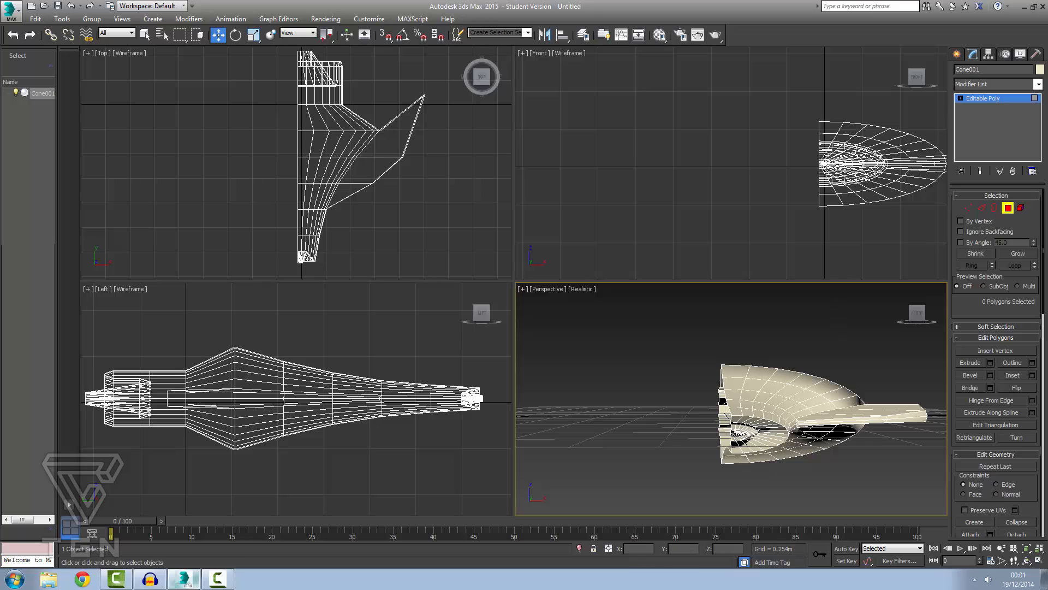
# Mirror the winged half of the hull across the X axis as a copy to form the opposite half
pyautogui.click(1022, 209)
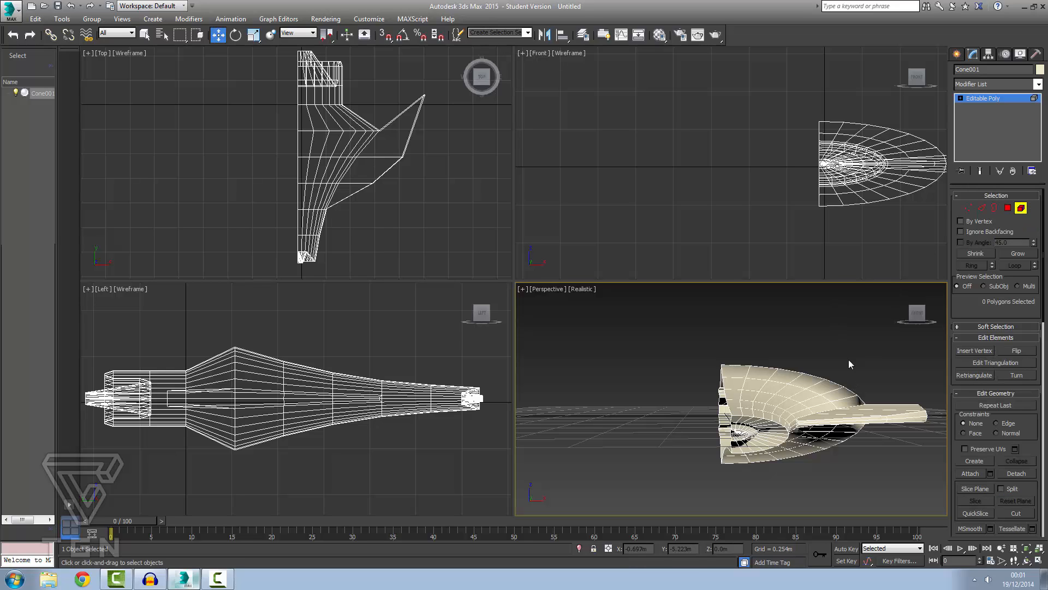
pyautogui.click(546, 35)
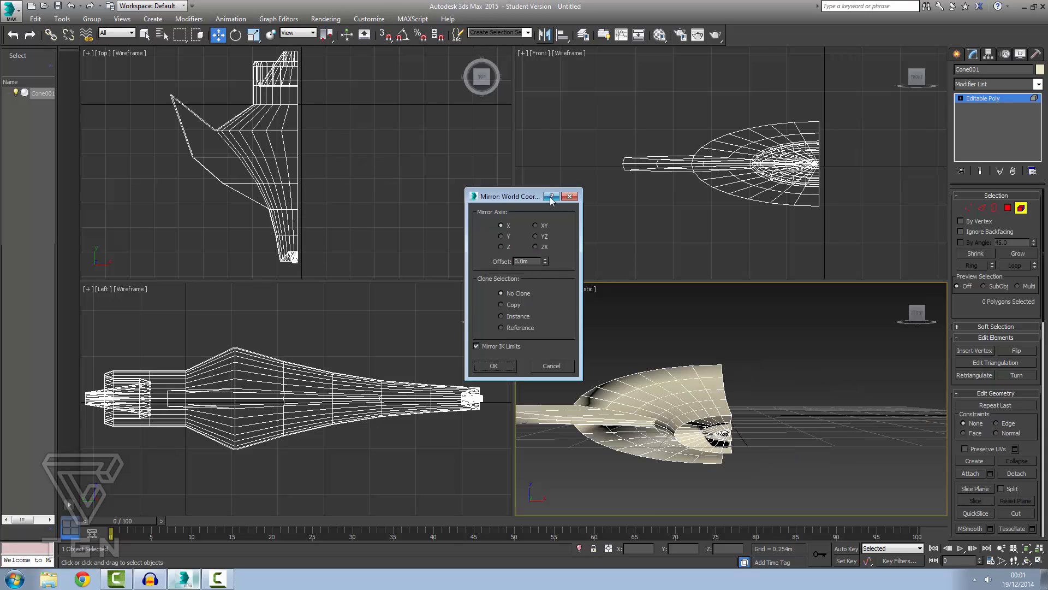
pyautogui.click(501, 236)
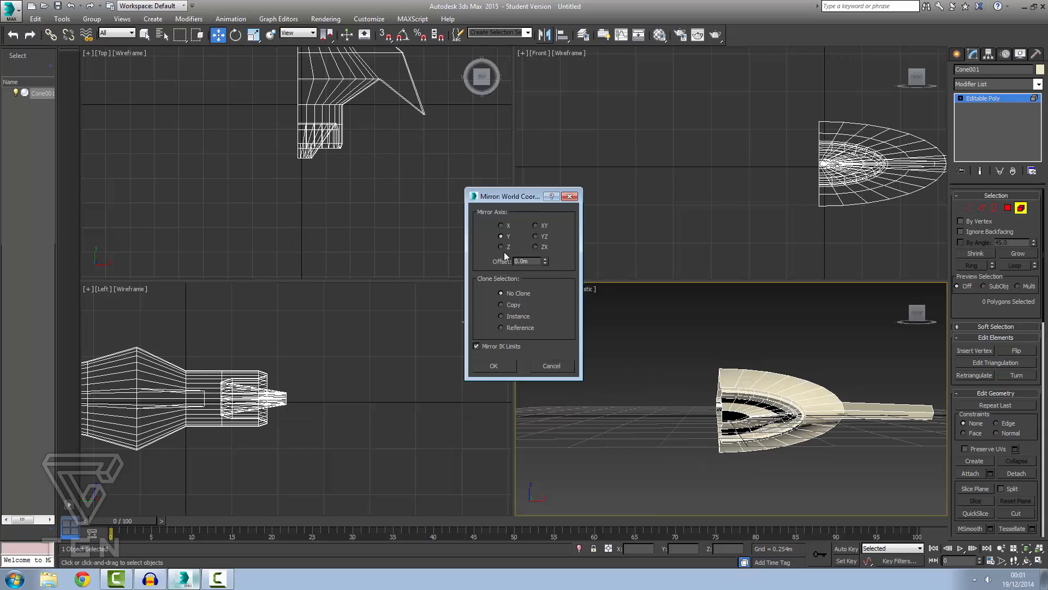
pyautogui.click(502, 247)
pyautogui.click(536, 236)
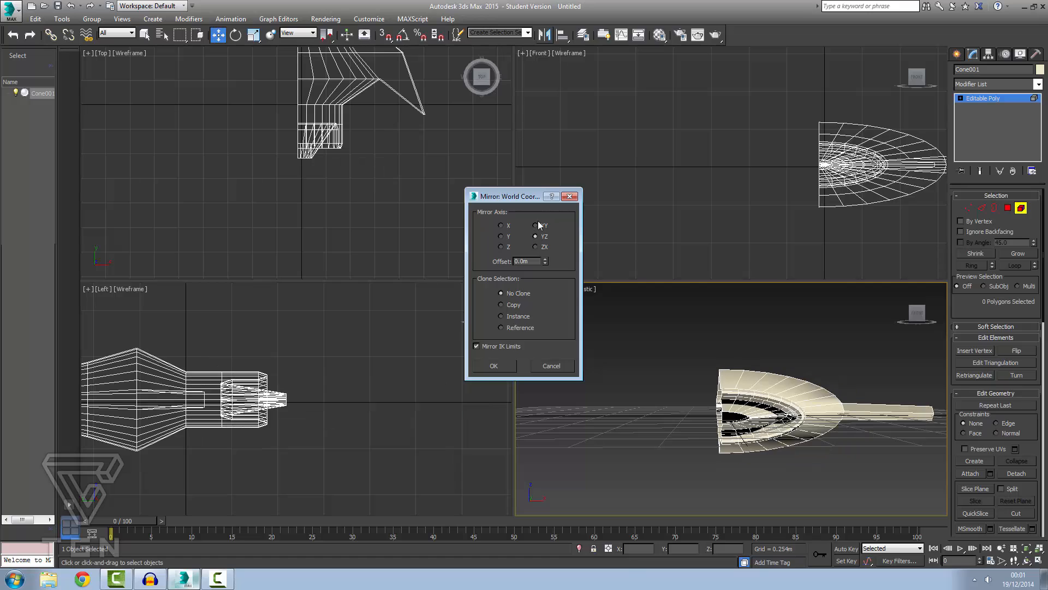
pyautogui.click(501, 226)
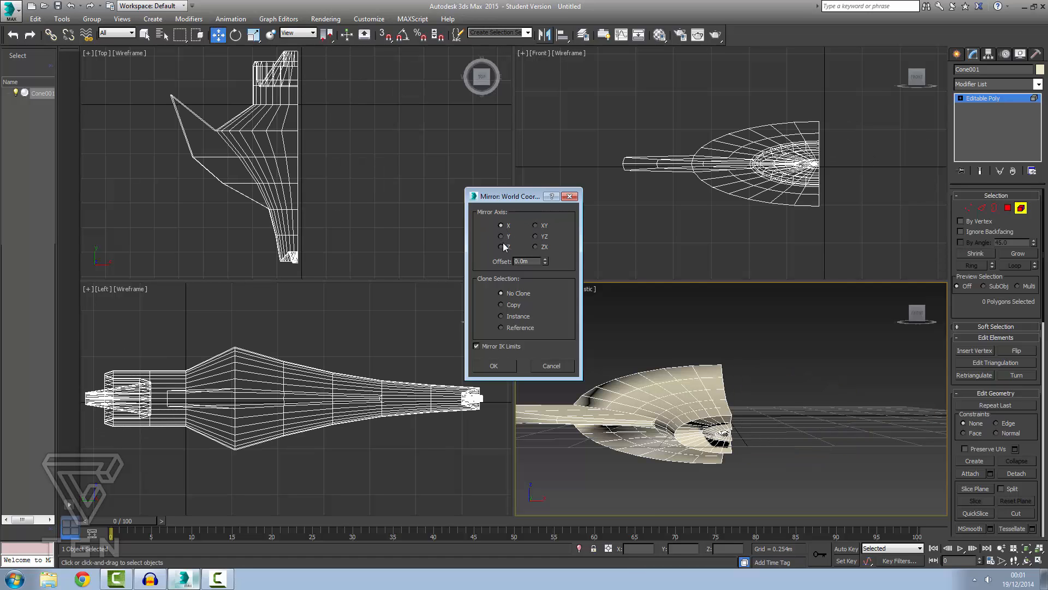
pyautogui.click(501, 237)
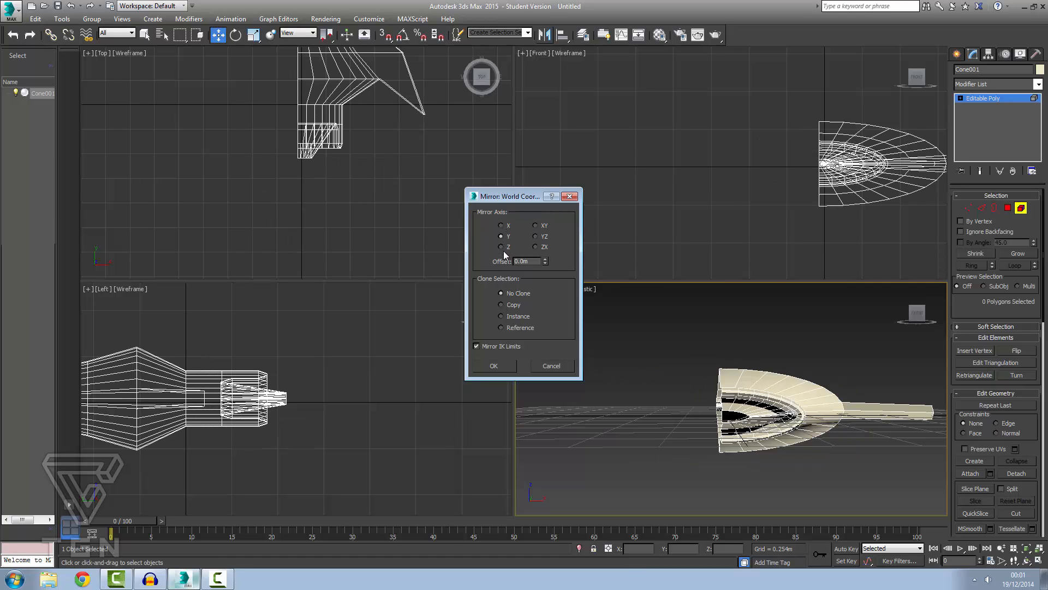
pyautogui.click(502, 247)
pyautogui.click(502, 236)
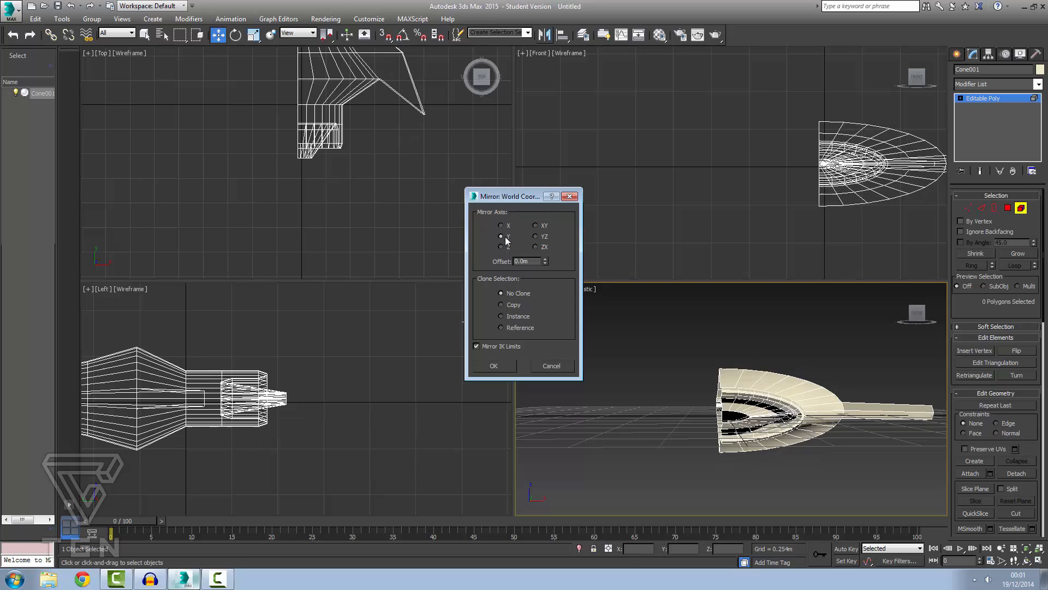
pyautogui.click(502, 305)
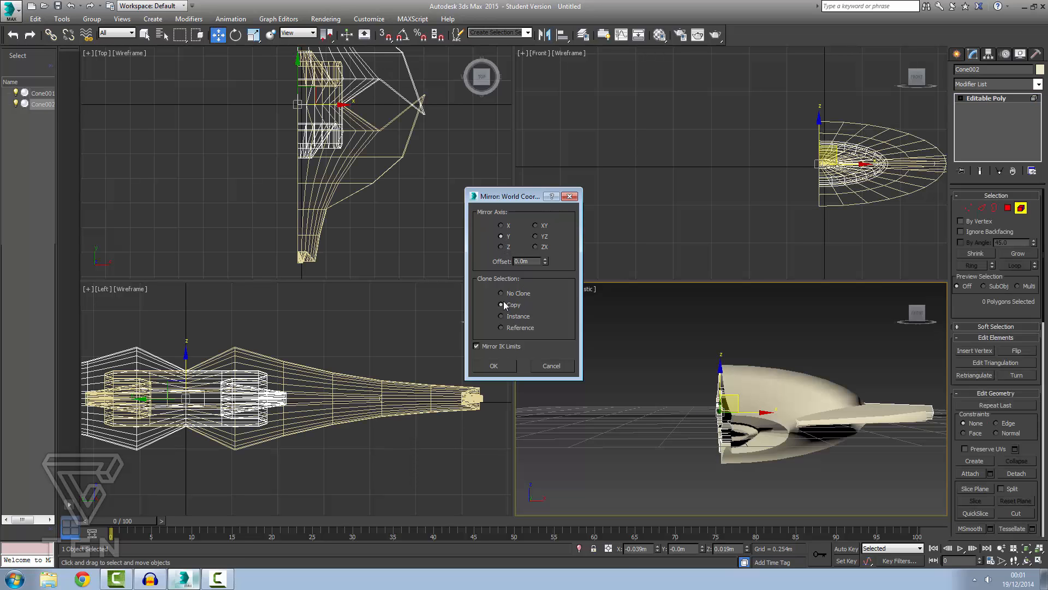
pyautogui.click(501, 226)
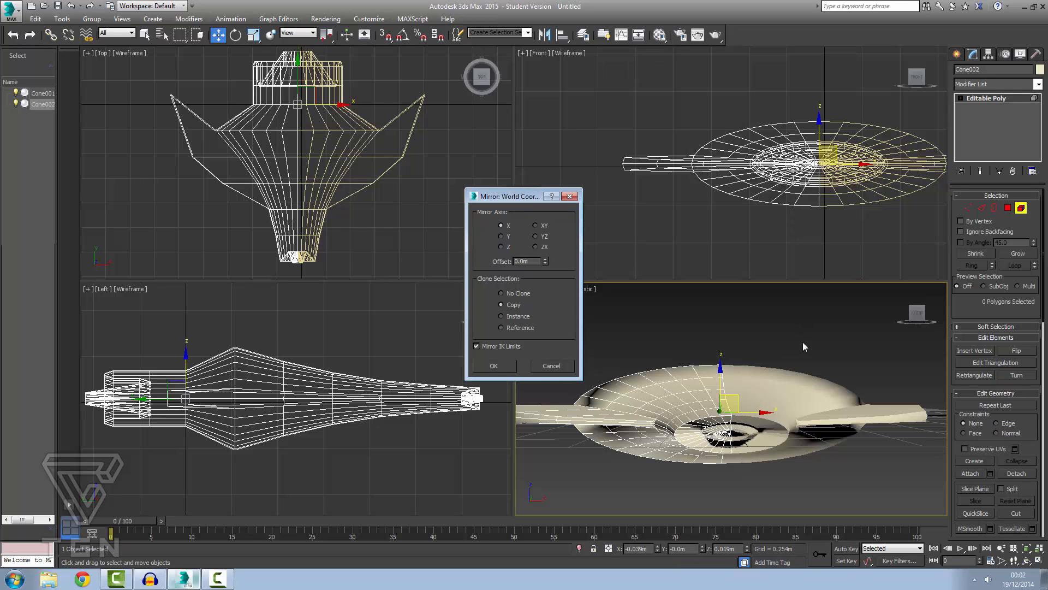
pyautogui.click(494, 366)
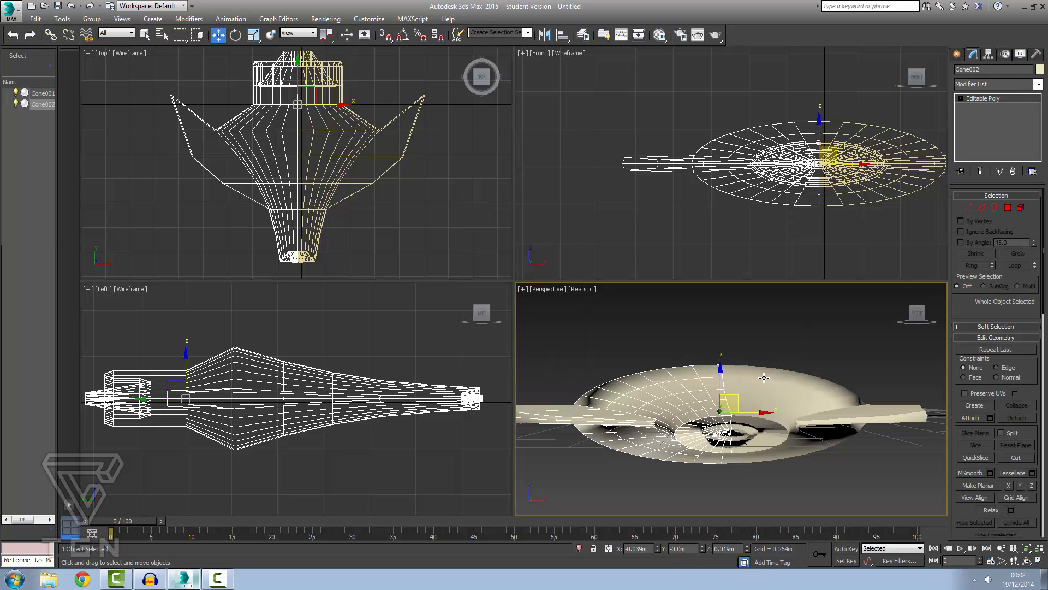
# Attach the original winged half to the mirrored copy so both halves form a single editable poly
pyautogui.moveTo(764, 378)
pyautogui.keyDown('alt'); pyautogui.mouseDown(button='middle')
pyautogui.moveTo(732, 419)
pyautogui.moveTo(760, 377)
pyautogui.moveTo(753, 385)
pyautogui.mouseUp(button='middle'); pyautogui.keyUp('alt')
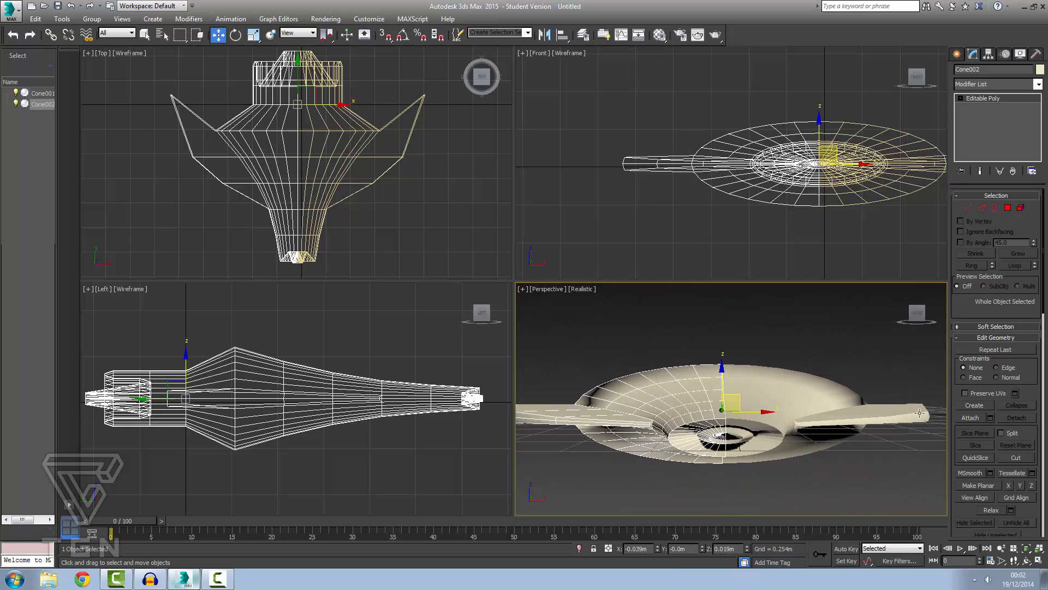
pyautogui.click(969, 417)
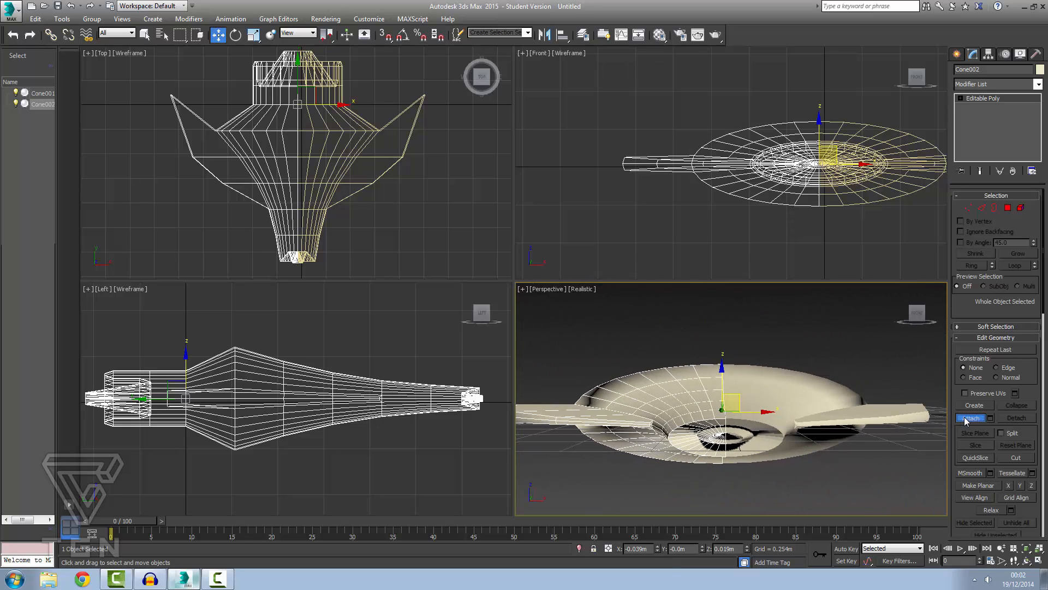
pyautogui.click(798, 395)
pyautogui.scroll(5, 795, 408)
pyautogui.scroll(-8, 794, 405)
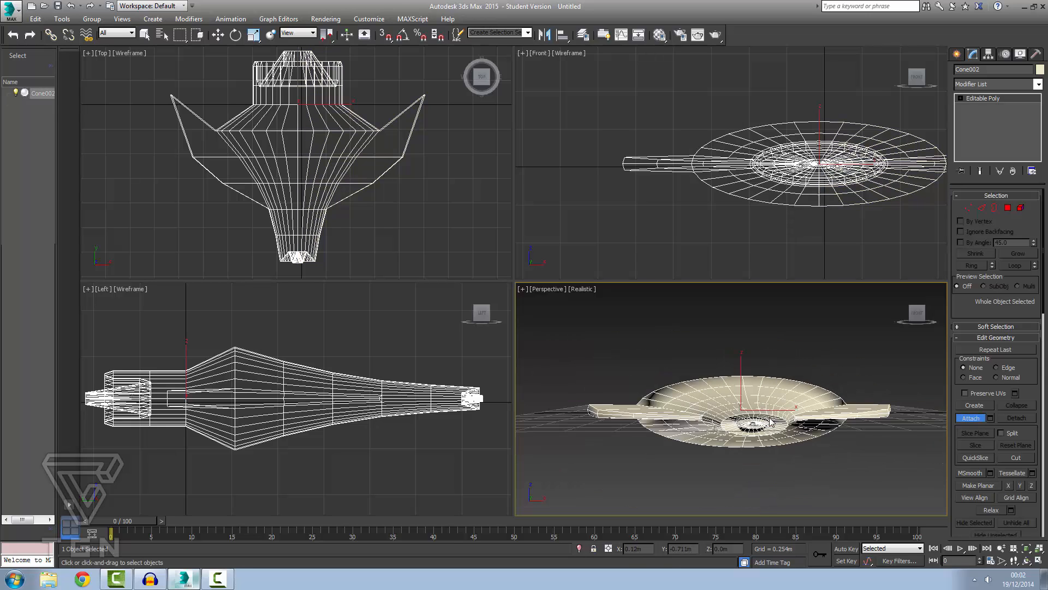
pyautogui.scroll(4, 774, 421)
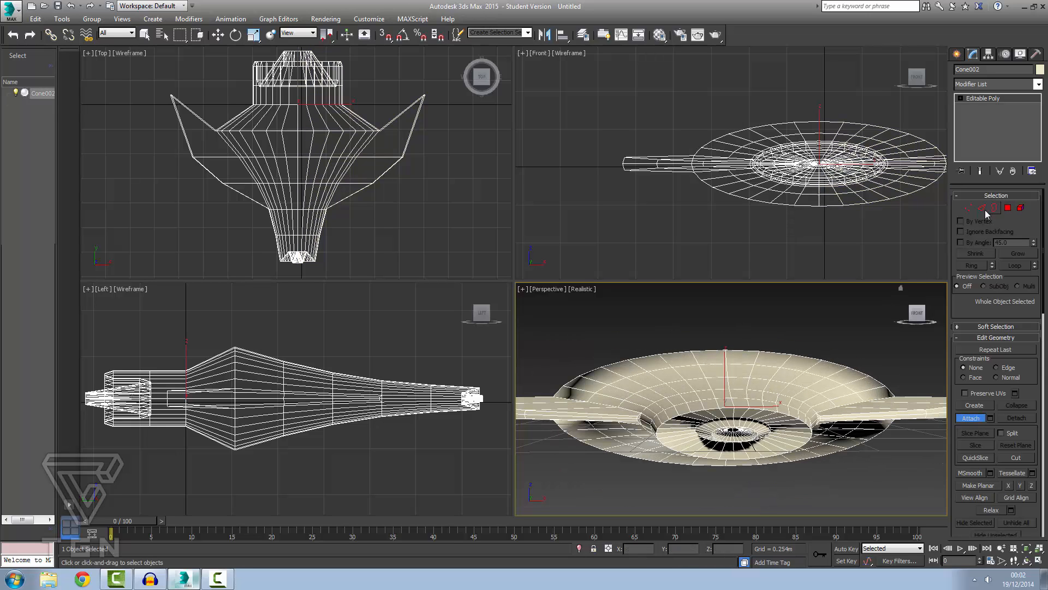
# Region-select all vertices along the hull's vertical centre line in the front view
pyautogui.click(970, 210)
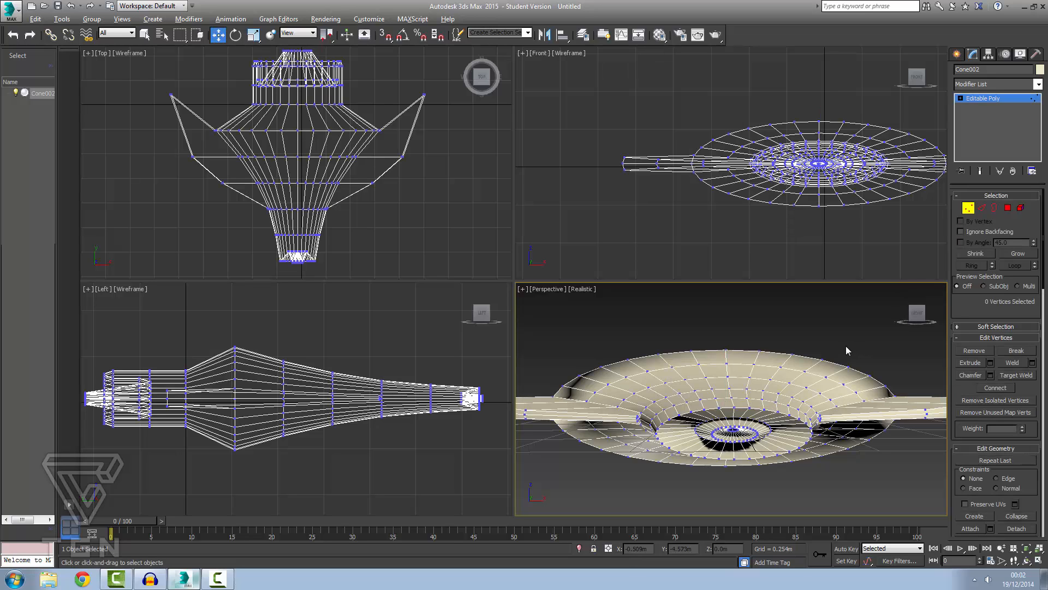
pyautogui.keyDown('alt'); pyautogui.moveTo(846, 345); pyautogui.dragTo(844, 347, button='middle'); pyautogui.keyUp('alt')
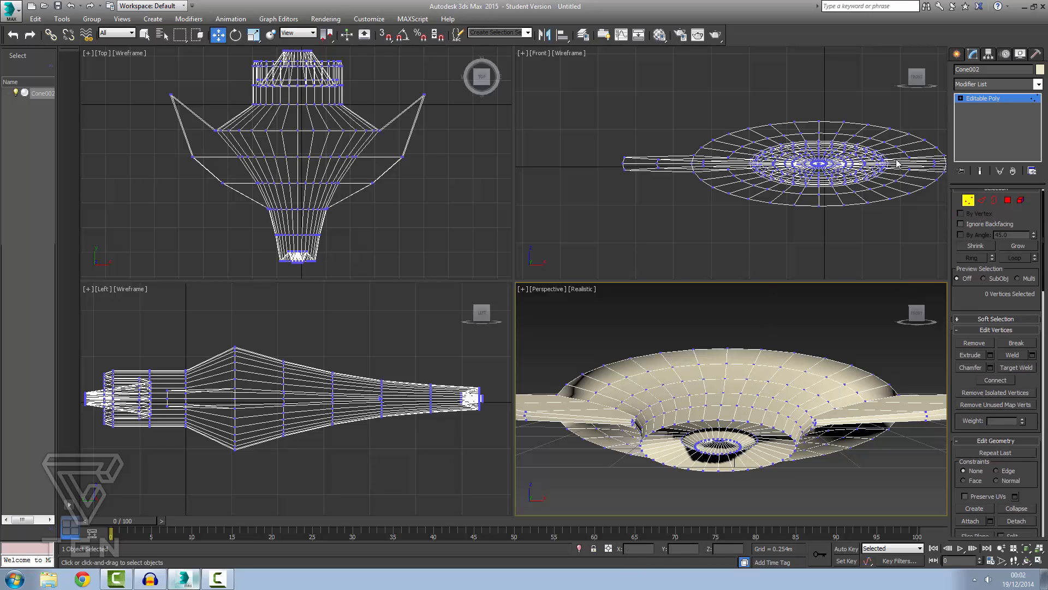
pyautogui.scroll(2, 901, 155)
pyautogui.scroll(1, 901, 154)
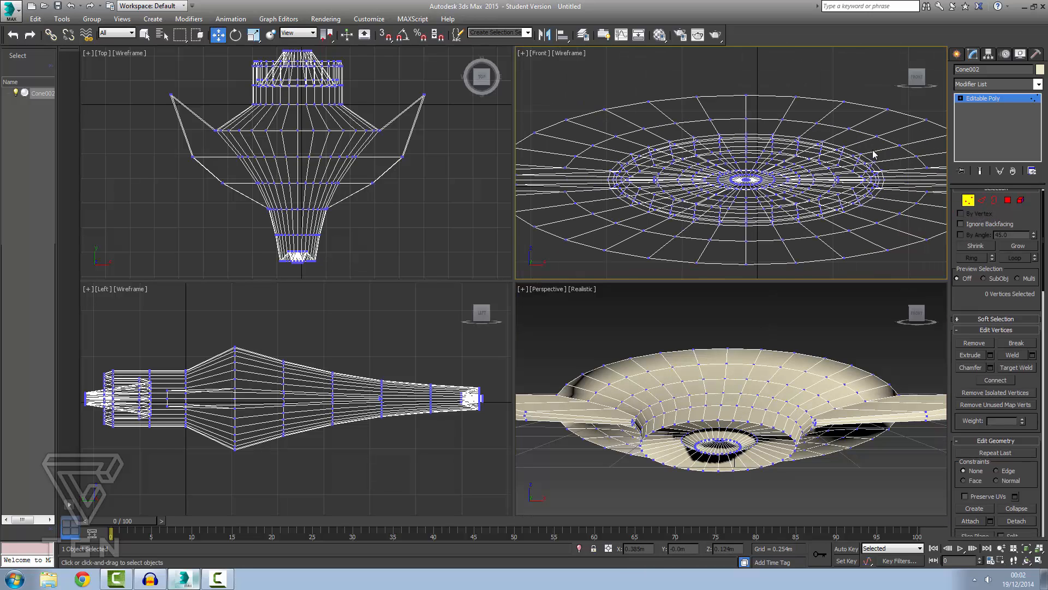
pyautogui.scroll(2, 734, 182)
pyautogui.scroll(-3, 778, 169)
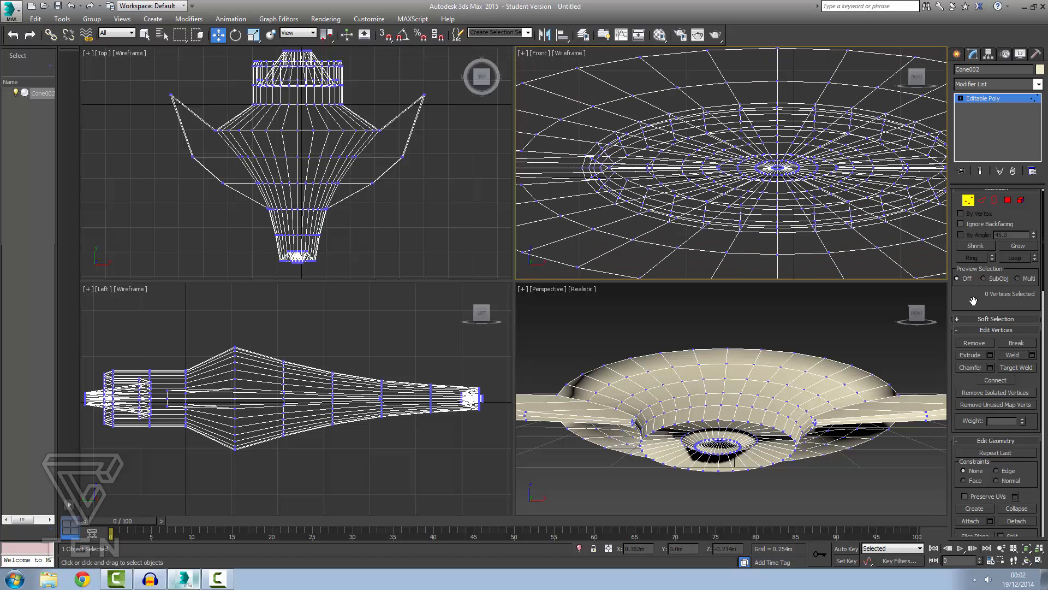
pyautogui.scroll(-3, 890, 91)
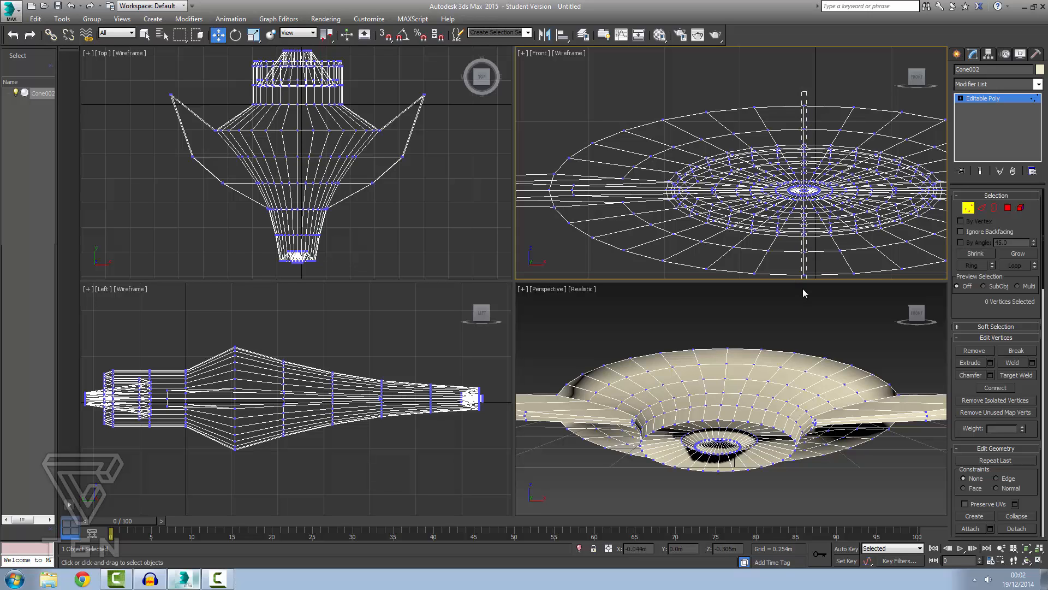
pyautogui.moveTo(803, 288); pyautogui.dragTo(803, 288)
# Deselect the off-centre vertices along the upper and lower right arcs of the innermost ring
pyautogui.scroll(3, 807, 173)
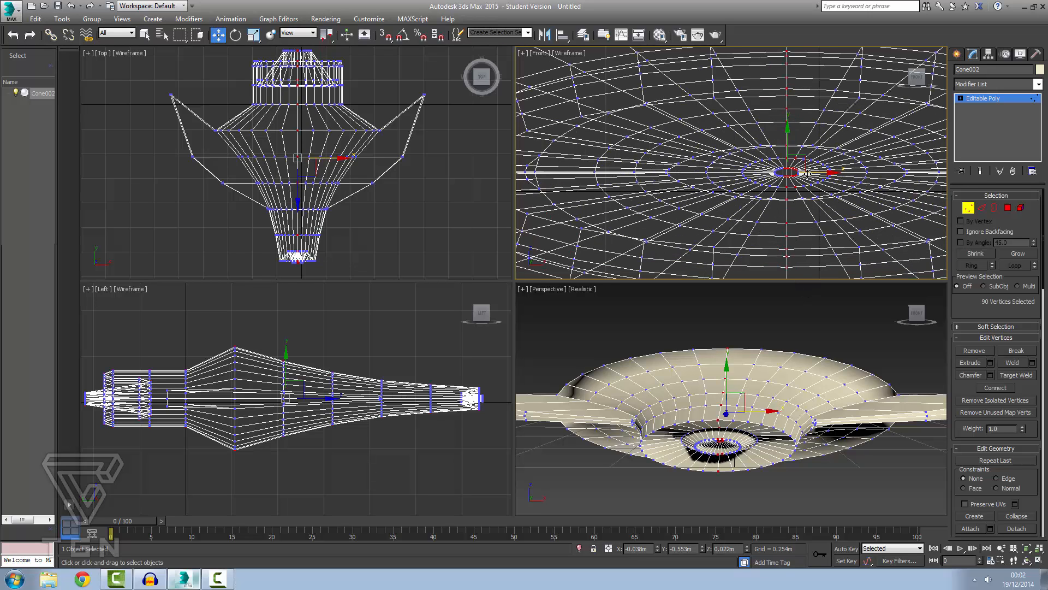
pyautogui.scroll(6, 807, 173)
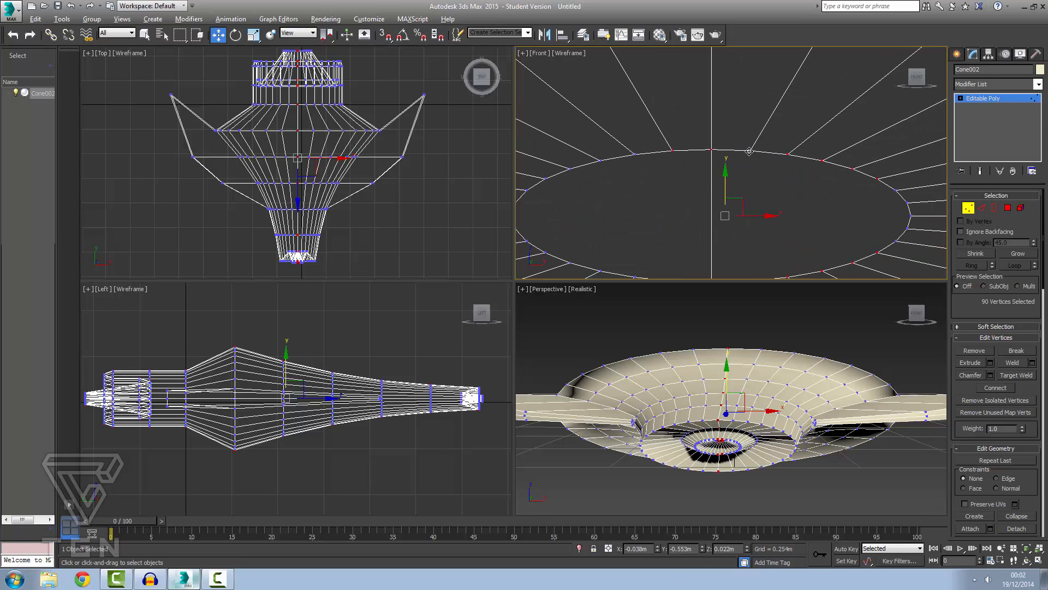
pyautogui.keyDown('alt'); pyautogui.click(750, 151); pyautogui.keyUp('alt')
pyautogui.keyDown('alt'); pyautogui.click(785, 155); pyautogui.keyUp('alt')
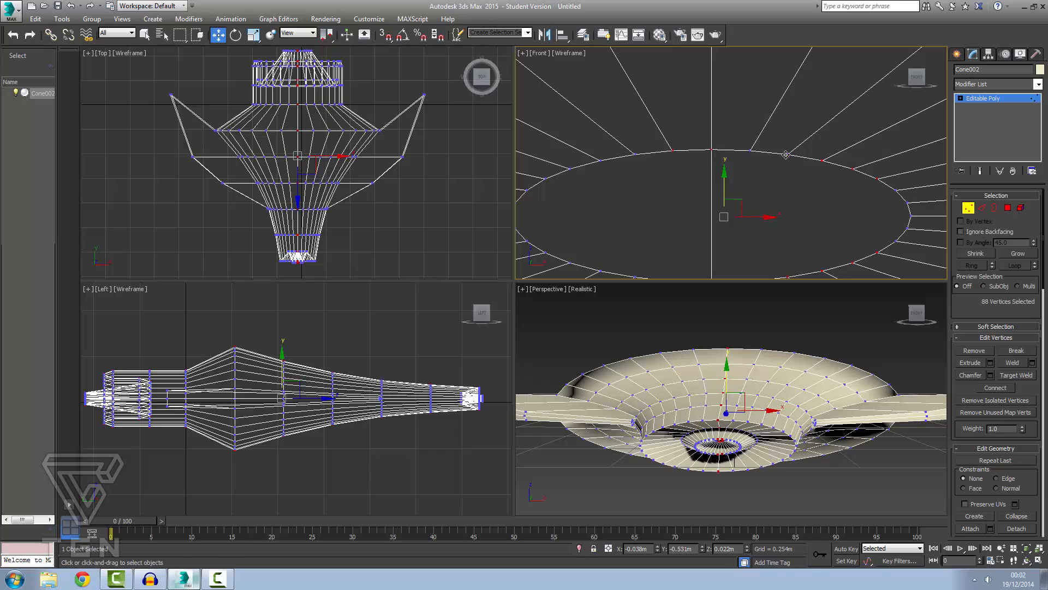
pyautogui.keyDown('alt'); pyautogui.click(823, 159); pyautogui.keyUp('alt')
pyautogui.keyDown('alt'); pyautogui.click(854, 169); pyautogui.keyUp('alt')
pyautogui.keyDown('alt'); pyautogui.click(879, 179); pyautogui.keyUp('alt')
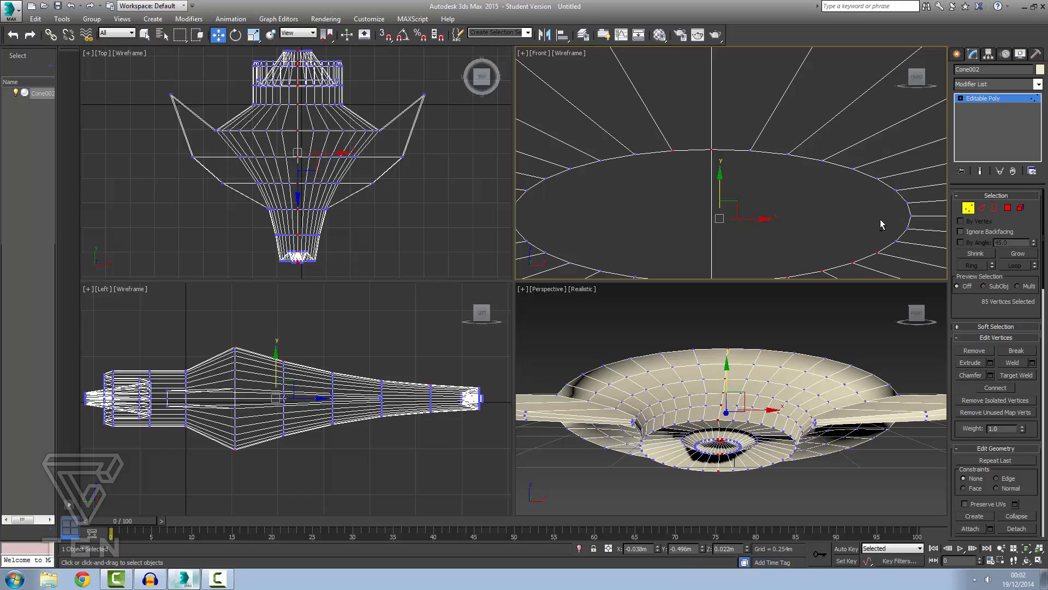
pyautogui.keyDown('alt'); pyautogui.click(876, 251); pyautogui.keyUp('alt')
pyautogui.keyDown('alt'); pyautogui.click(852, 262); pyautogui.keyUp('alt')
pyautogui.keyDown('alt'); pyautogui.click(820, 269); pyautogui.keyUp('alt')
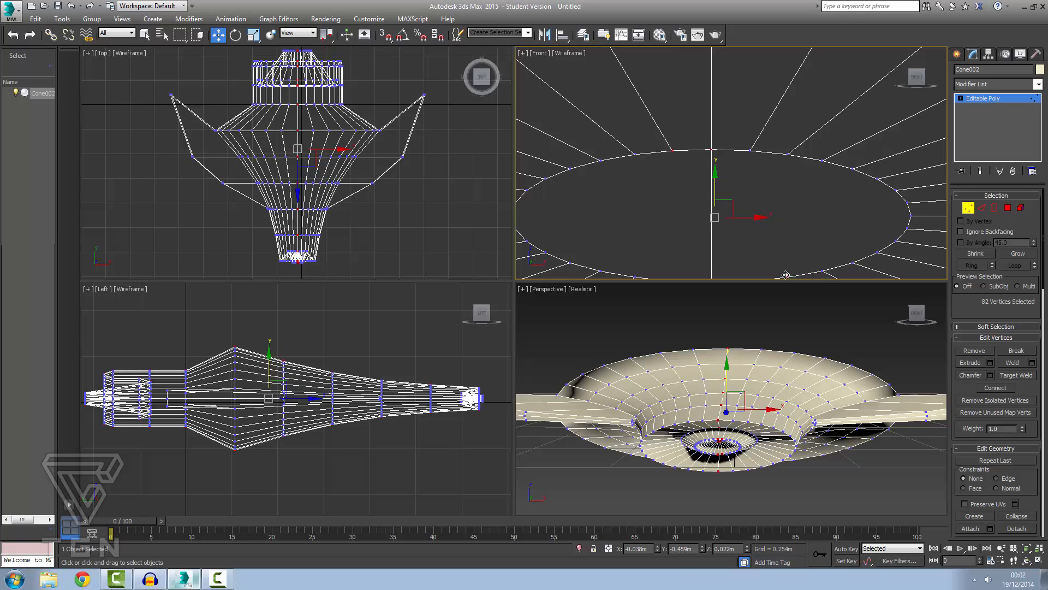
# Deselect the remaining off-centre vertices beside the centre line on the innermost ring and the ring around it
pyautogui.scroll(-3, 807, 230)
pyautogui.keyDown('alt'); pyautogui.click(779, 250); pyautogui.keyUp('alt')
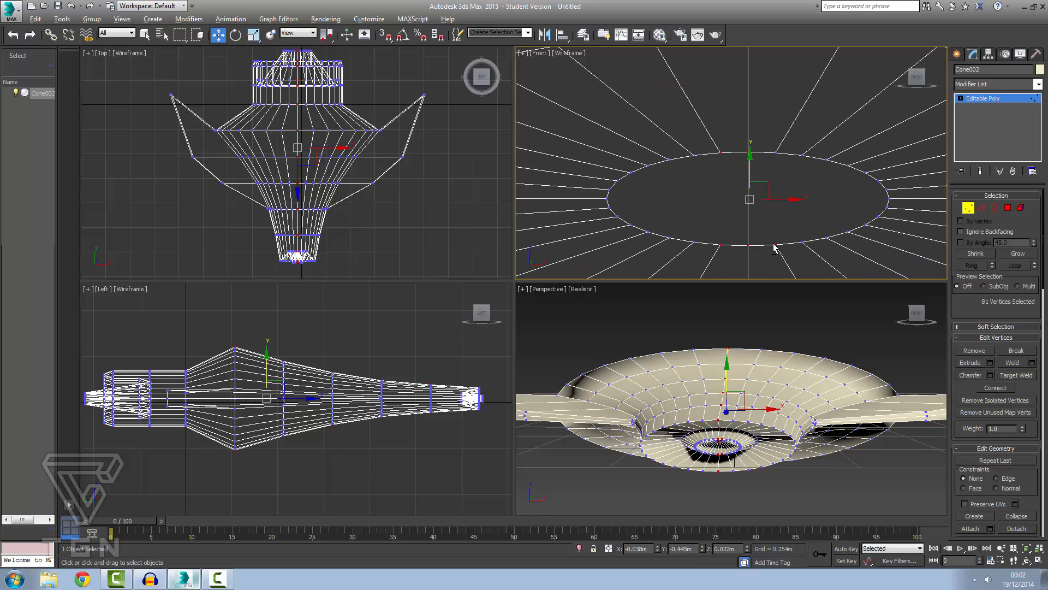
pyautogui.keyDown('alt'); pyautogui.click(775, 246); pyautogui.keyUp('alt')
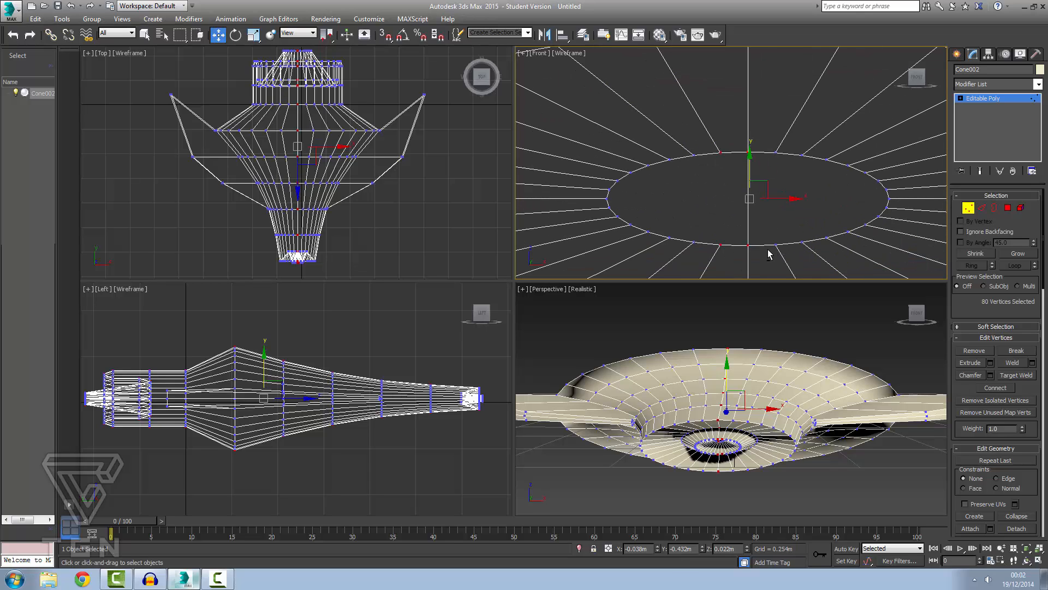
pyautogui.keyDown('alt'); pyautogui.click(719, 243); pyautogui.keyUp('alt')
pyautogui.keyDown('alt'); pyautogui.click(721, 154); pyautogui.keyUp('alt')
pyautogui.scroll(-4, 729, 169)
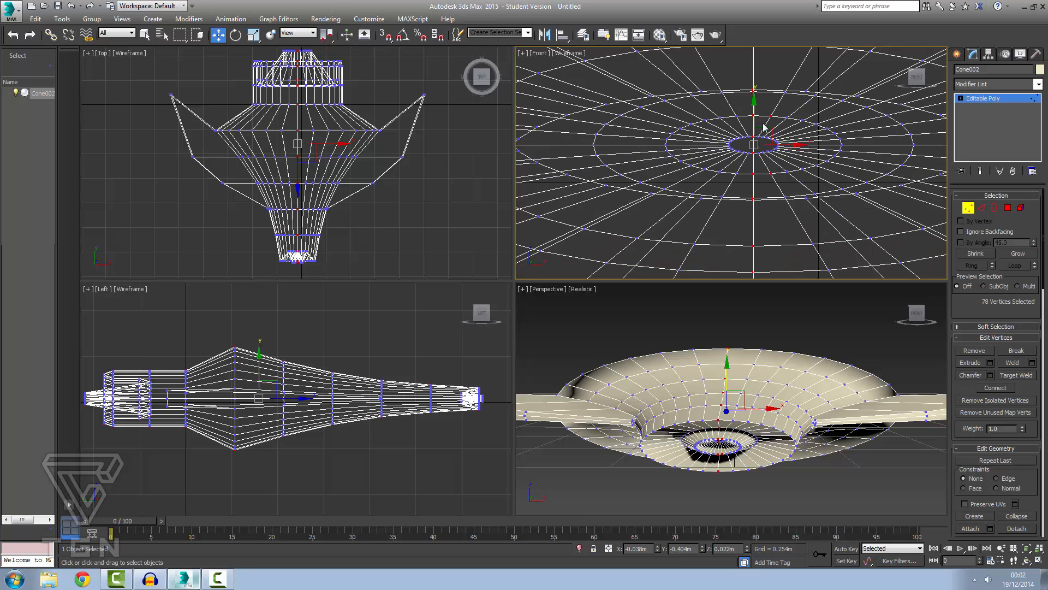
pyautogui.keyDown('alt'); pyautogui.click(772, 125); pyautogui.keyUp('alt')
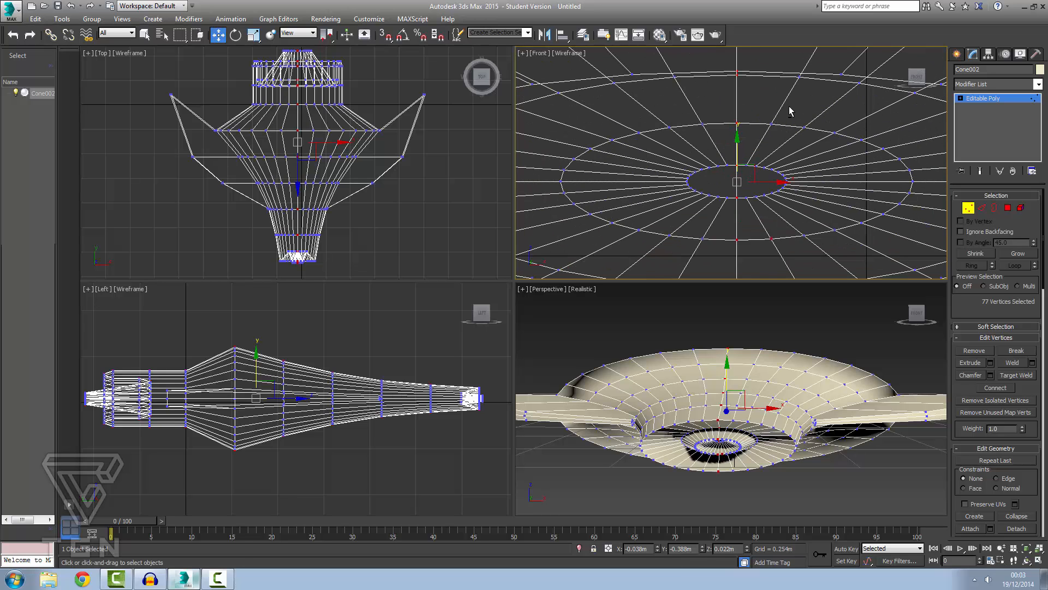
pyautogui.scroll(3, 797, 131)
pyautogui.keyDown('alt'); pyautogui.click(784, 194); pyautogui.keyUp('alt')
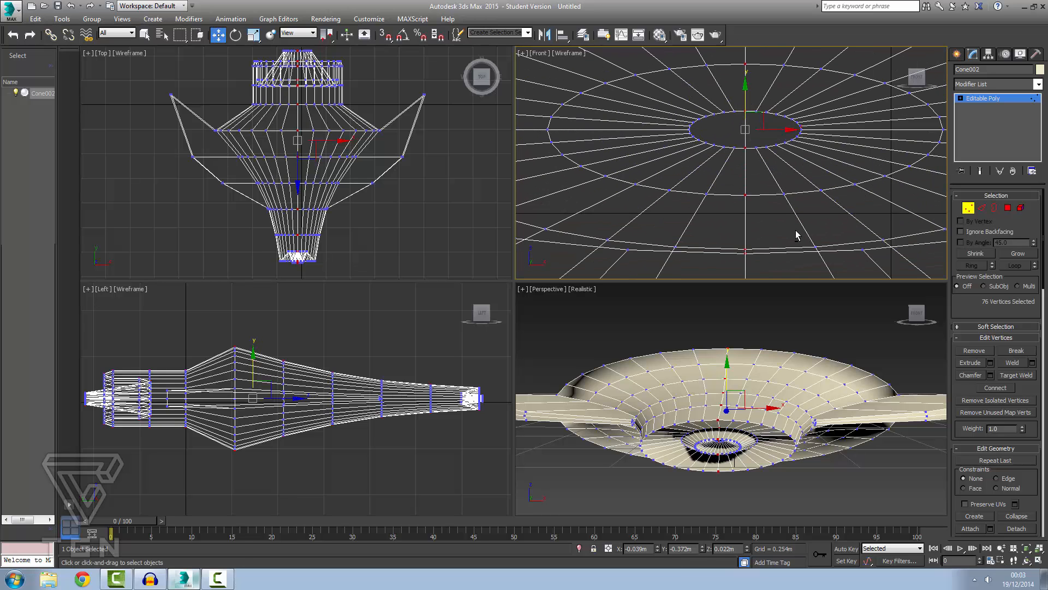
# Check the centre-line vertex selection close up and from an angled view for stray vertices
pyautogui.scroll(-5, 796, 234)
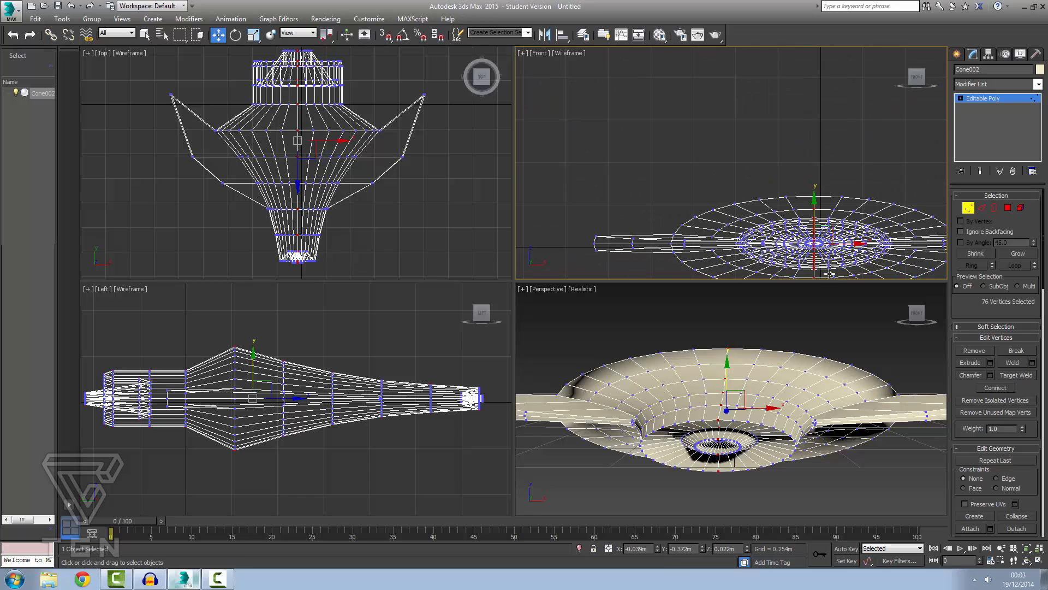
pyautogui.scroll(-5, 831, 275)
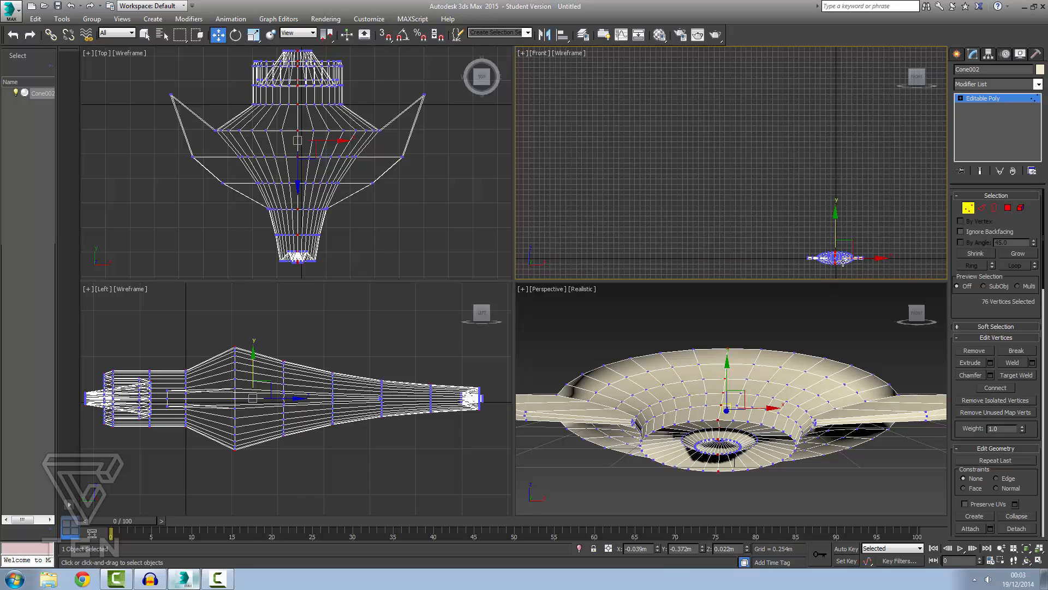
pyautogui.scroll(3, 843, 260)
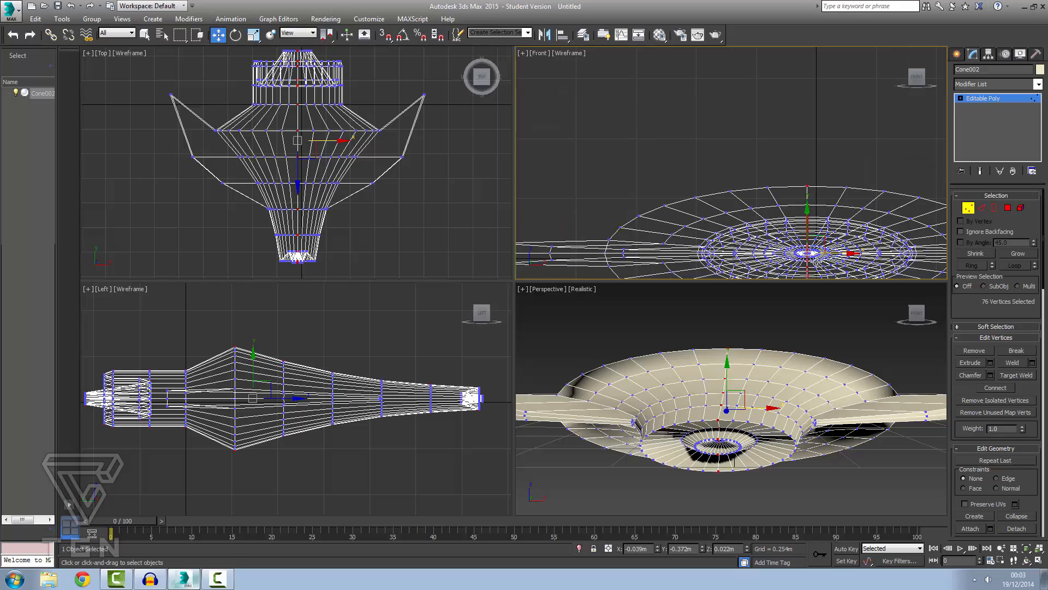
pyautogui.scroll(4, 830, 259)
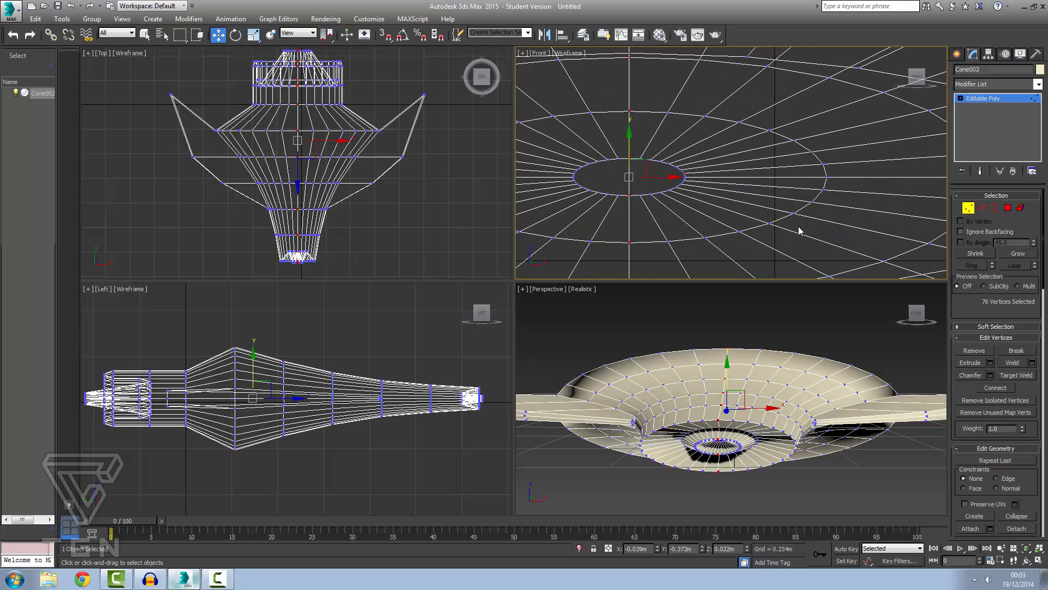
pyautogui.moveTo(799, 231)
pyautogui.keyDown('alt'); pyautogui.mouseDown(button='middle')
pyautogui.moveTo(786, 232)
pyautogui.moveTo(802, 233)
pyautogui.mouseUp(button='middle'); pyautogui.keyUp('alt')
pyautogui.scroll(-6, 800, 222)
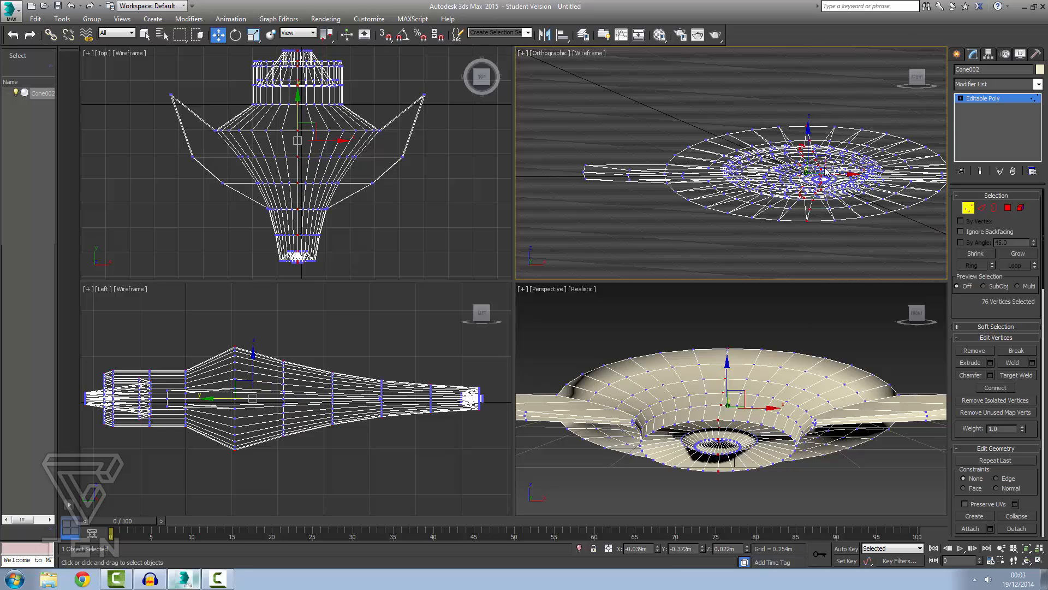
pyautogui.keyDown('alt'); pyautogui.moveTo(824, 164); pyautogui.dragTo(796, 181, button='middle'); pyautogui.keyUp('alt')
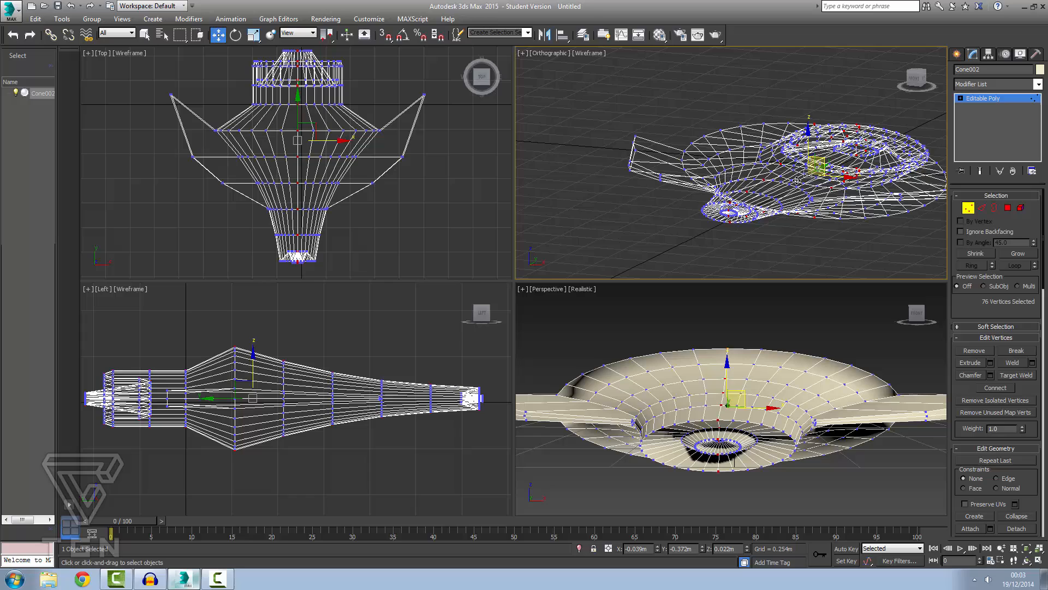
# Weld the selected centre-line vertices and check the seam by picking the single vertex at the hull's upper rim
pyautogui.click(1017, 363)
pyautogui.click(783, 471)
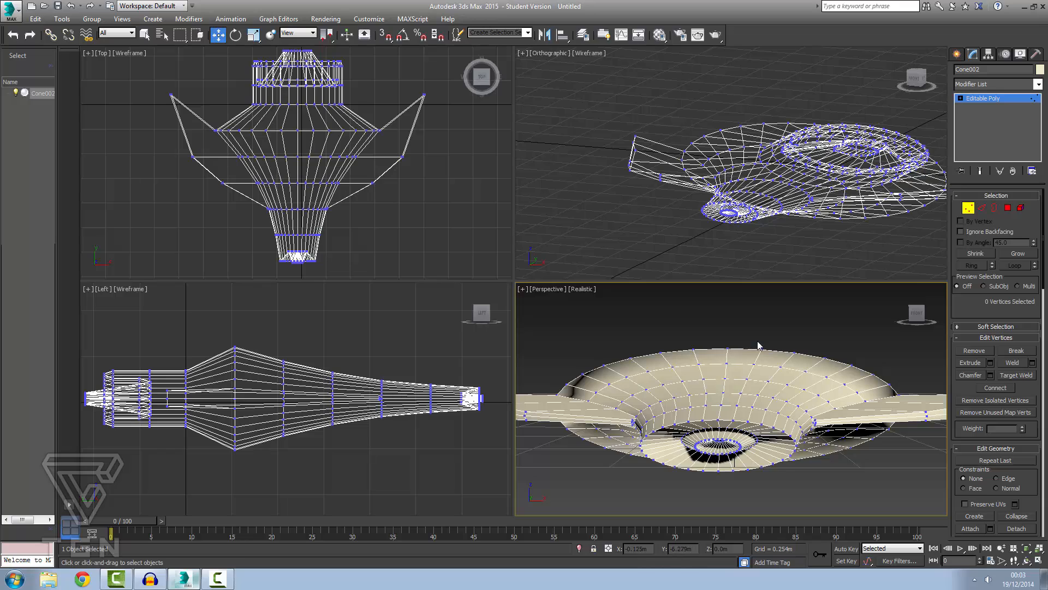
pyautogui.click(727, 349)
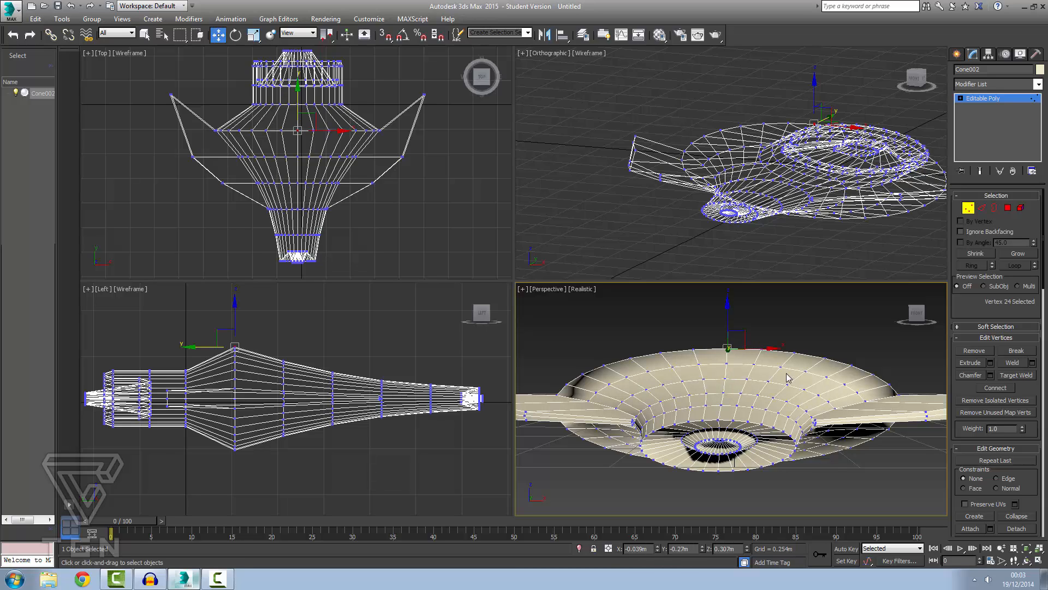
pyautogui.moveTo(776, 350); pyautogui.dragTo(776, 394)
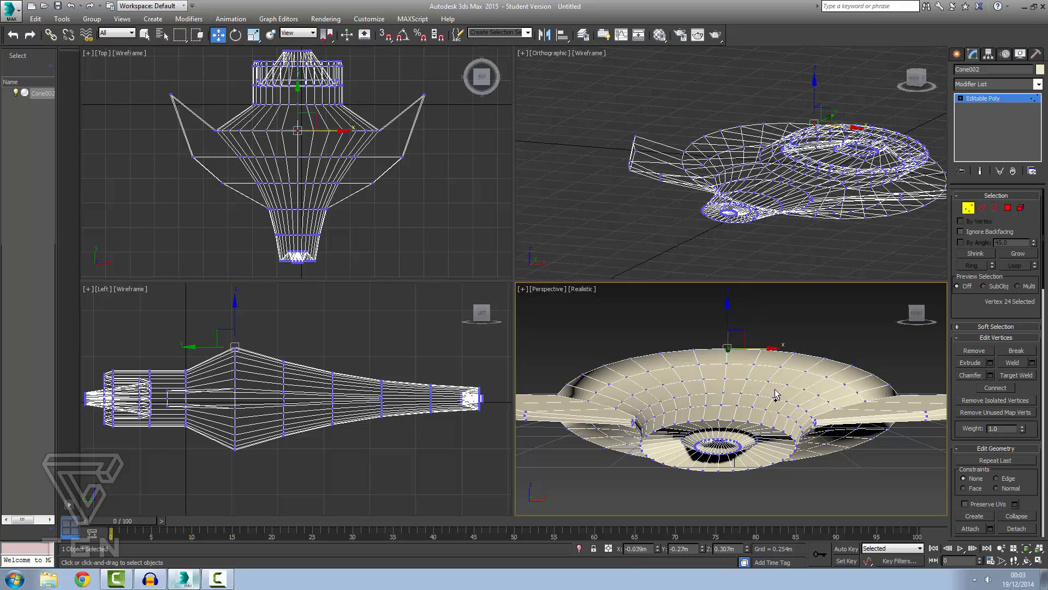
pyautogui.click(848, 487)
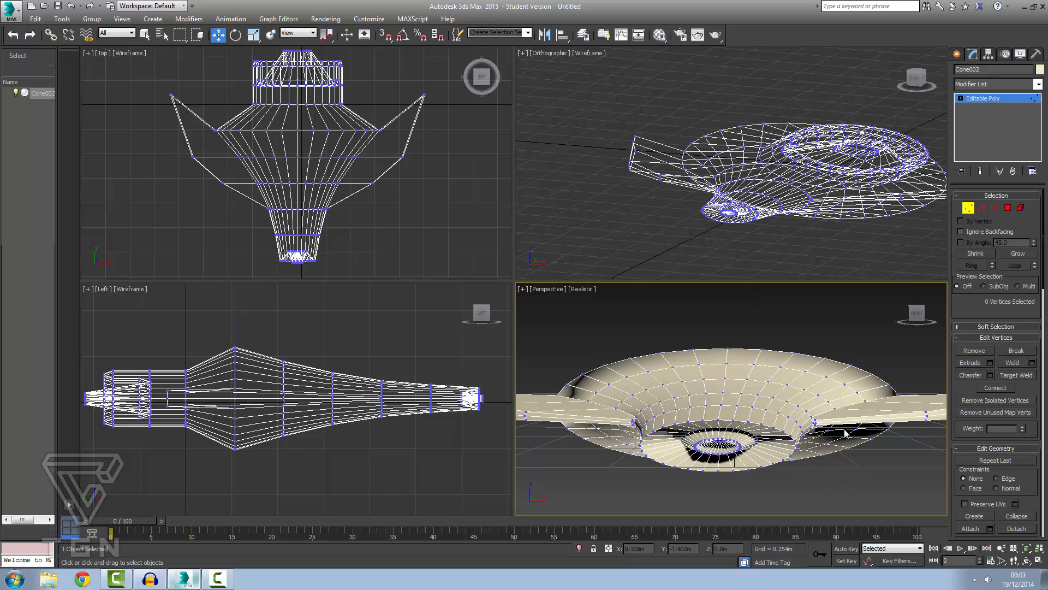
# Select a two-polygon-wide strip along the hull's underside centre line, from the widest ring to the narrow end
pyautogui.scroll(-3, 851, 472)
pyautogui.click(1007, 208)
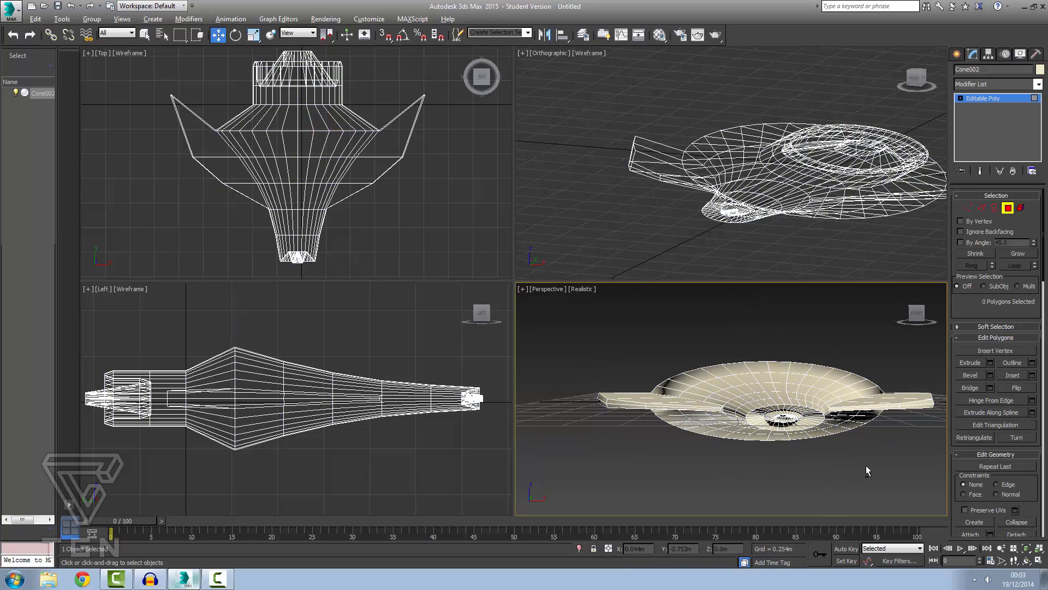
pyautogui.keyDown('alt'); pyautogui.moveTo(866, 465); pyautogui.dragTo(806, 435, button='middle'); pyautogui.keyUp('alt')
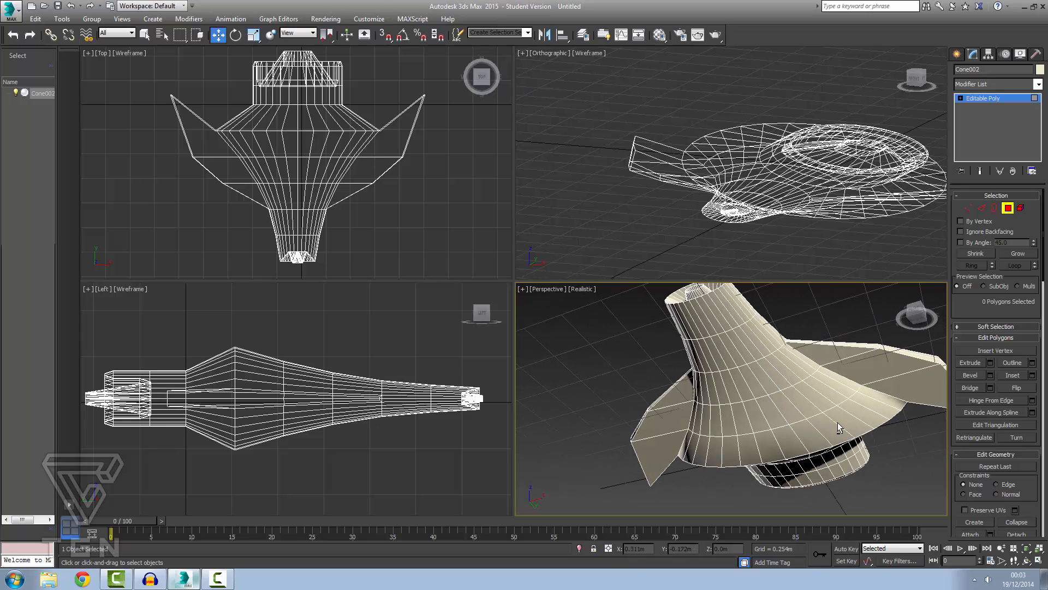
pyautogui.click(787, 448)
pyautogui.keyDown('ctrl'); pyautogui.click(772, 410); pyautogui.keyUp('ctrl')
pyautogui.keyDown('ctrl'); pyautogui.click(757, 419); pyautogui.keyUp('ctrl')
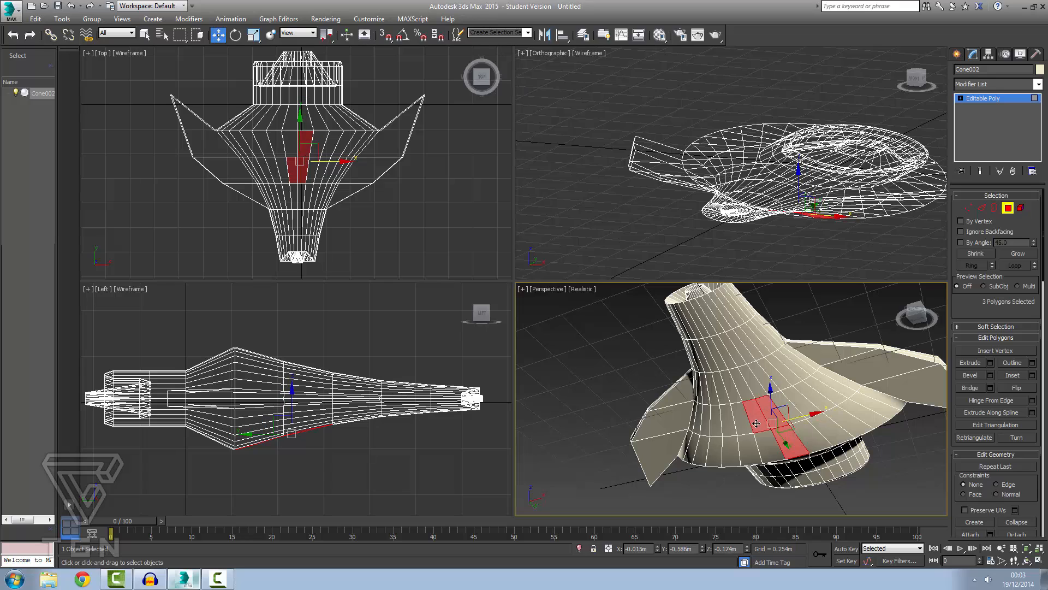
pyautogui.keyDown('ctrl'); pyautogui.click(767, 450); pyautogui.keyUp('ctrl')
pyautogui.keyDown('ctrl'); pyautogui.click(753, 378); pyautogui.keyUp('ctrl')
pyautogui.keyDown('ctrl'); pyautogui.click(743, 367); pyautogui.keyUp('ctrl')
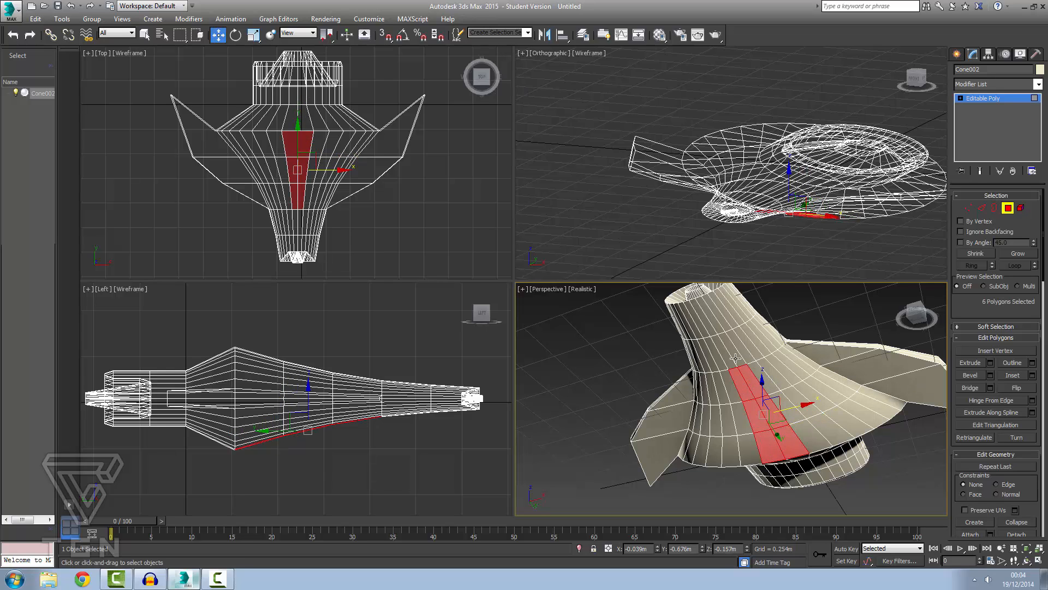
pyautogui.keyDown('ctrl'); pyautogui.click(735, 356); pyautogui.keyUp('ctrl')
pyautogui.keyDown('ctrl'); pyautogui.click(723, 332); pyautogui.keyUp('ctrl')
pyautogui.keyDown('ctrl'); pyautogui.click(715, 324); pyautogui.keyUp('ctrl')
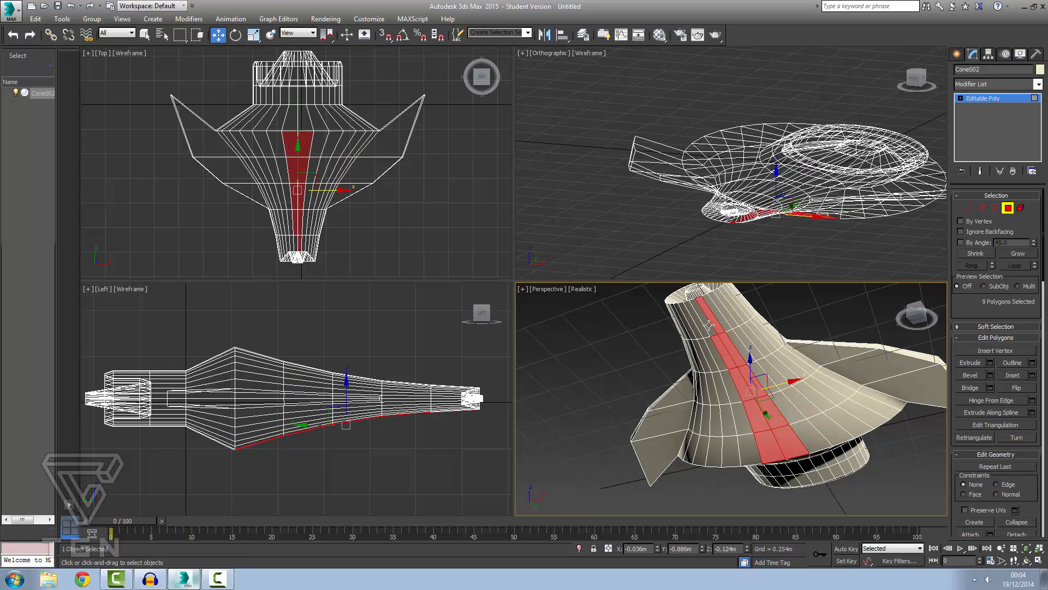
pyautogui.keyDown('ctrl'); pyautogui.click(701, 306); pyautogui.keyUp('ctrl')
# Deselect the last two polygons of the underside strip at the hull's narrow end
pyautogui.scroll(2, 697, 307)
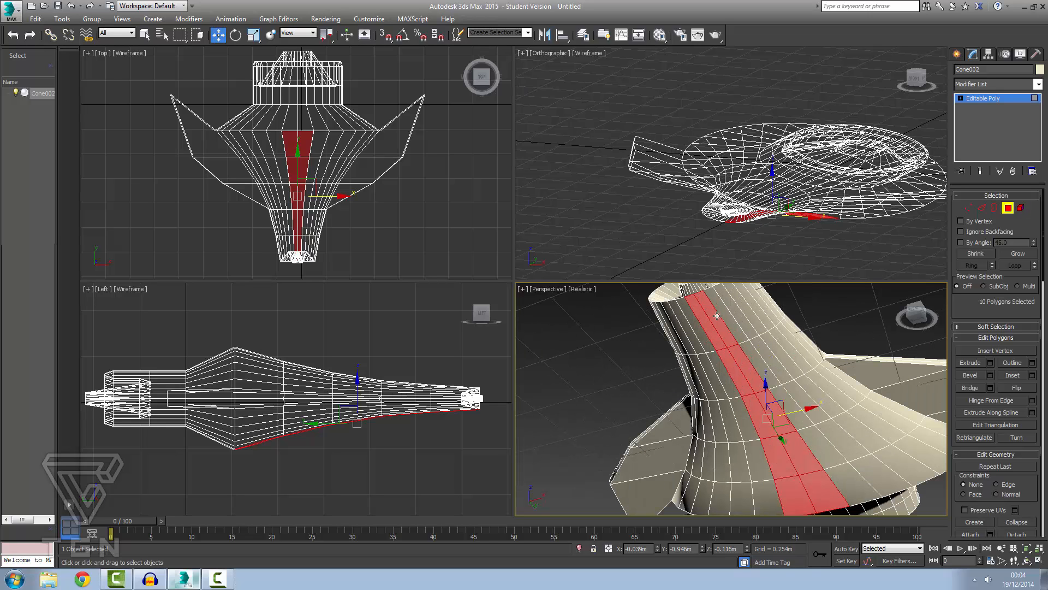
pyautogui.scroll(-8, 720, 318)
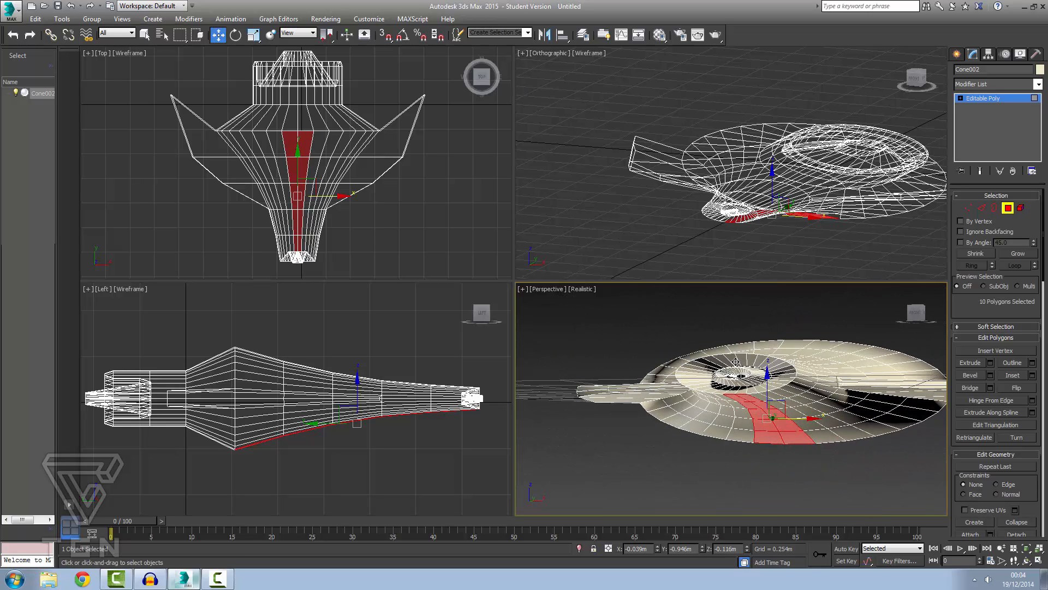
pyautogui.scroll(-1, 738, 352)
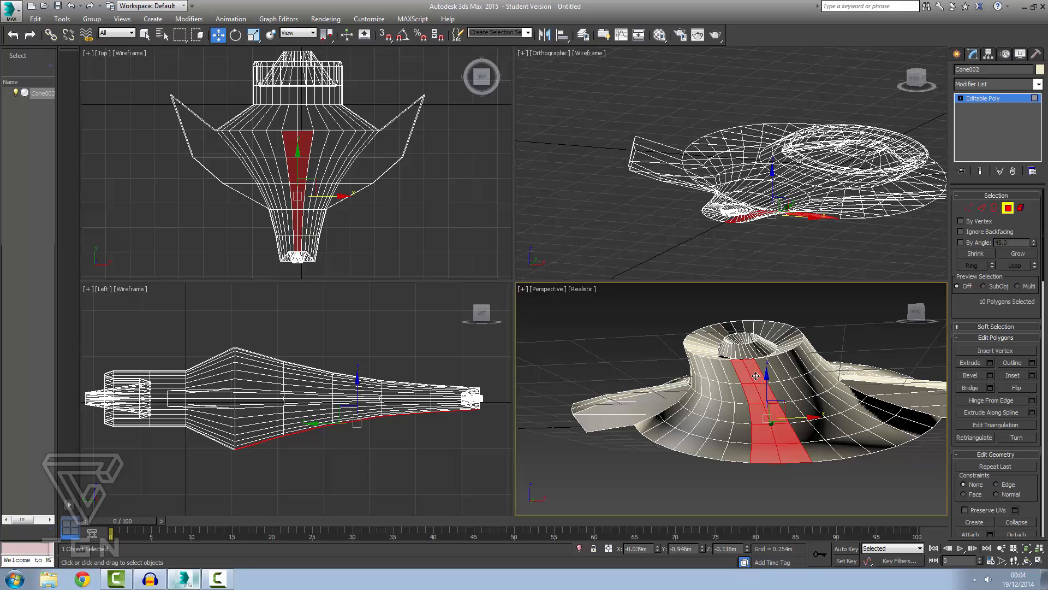
pyautogui.keyDown('alt'); pyautogui.click(757, 375); pyautogui.keyUp('alt')
pyautogui.keyDown('alt'); pyautogui.click(749, 372); pyautogui.keyUp('alt')
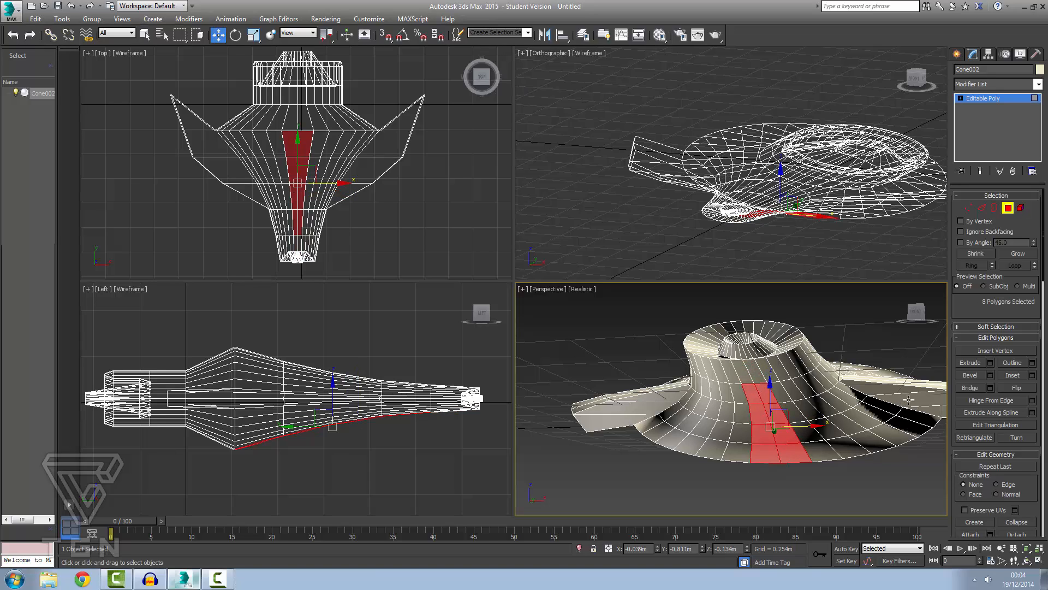
# Try to extrude the selected eight-polygon underside strip inward into the hull
pyautogui.click(971, 362)
pyautogui.moveTo(786, 422); pyautogui.dragTo(791, 435)
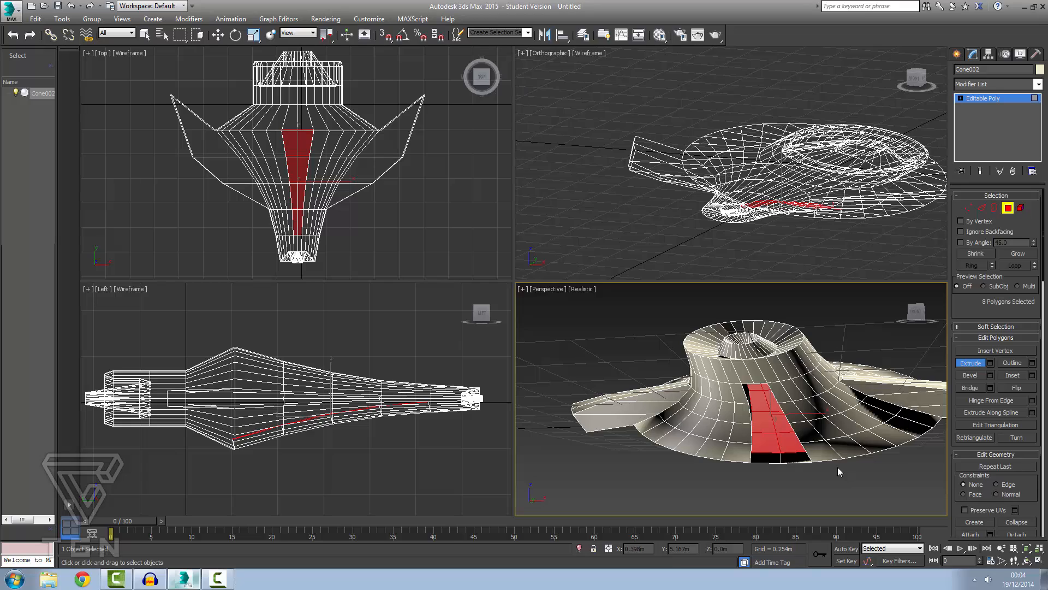
pyautogui.keyDown('alt'); pyautogui.moveTo(838, 467); pyautogui.dragTo(808, 422, button='middle'); pyautogui.keyUp('alt')
pyautogui.moveTo(808, 426); pyautogui.dragTo(881, 504)
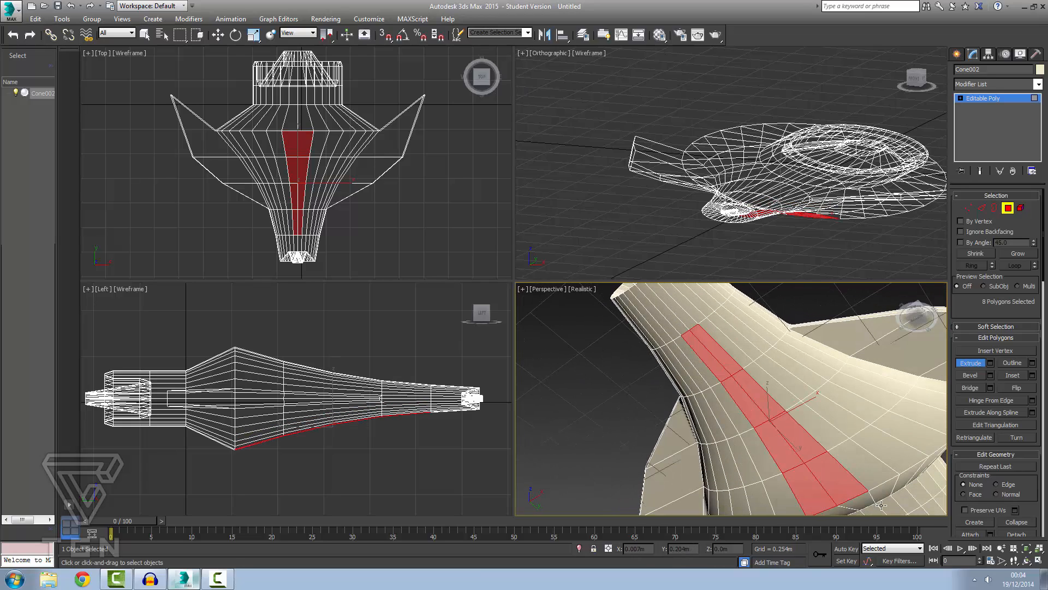
# Add the two centre polygons on the other side of the hull's widest ring to the underside strip selection
pyautogui.keyDown('alt'); pyautogui.moveTo(879, 495); pyautogui.dragTo(857, 459, button='middle'); pyautogui.keyUp('alt')
pyautogui.keyDown('ctrl'); pyautogui.click(889, 503); pyautogui.keyUp('ctrl')
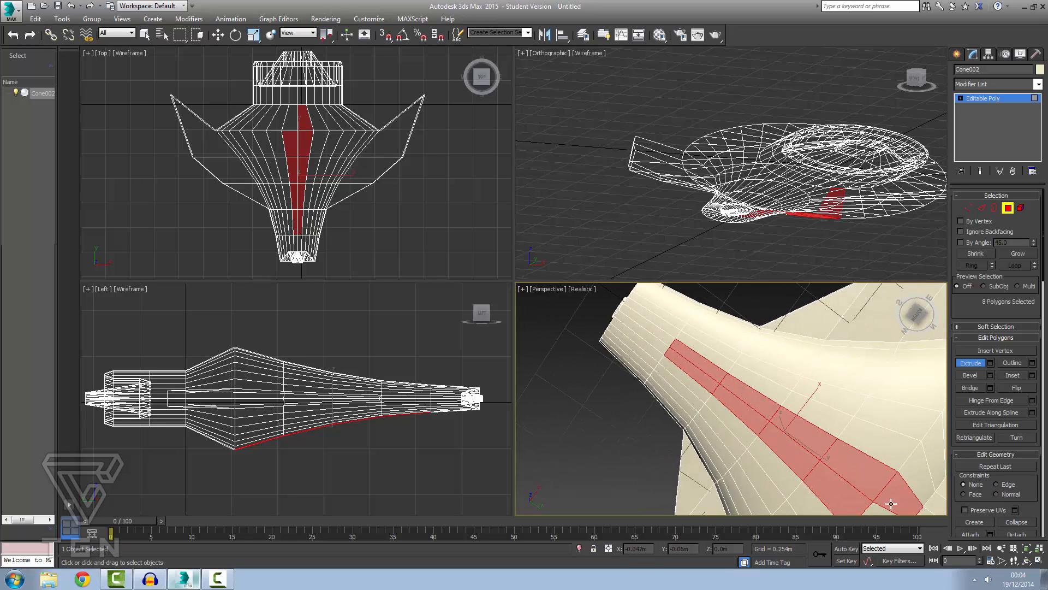
pyautogui.scroll(-2, 896, 499)
pyautogui.keyDown('ctrl'); pyautogui.click(884, 500); pyautogui.keyUp('ctrl')
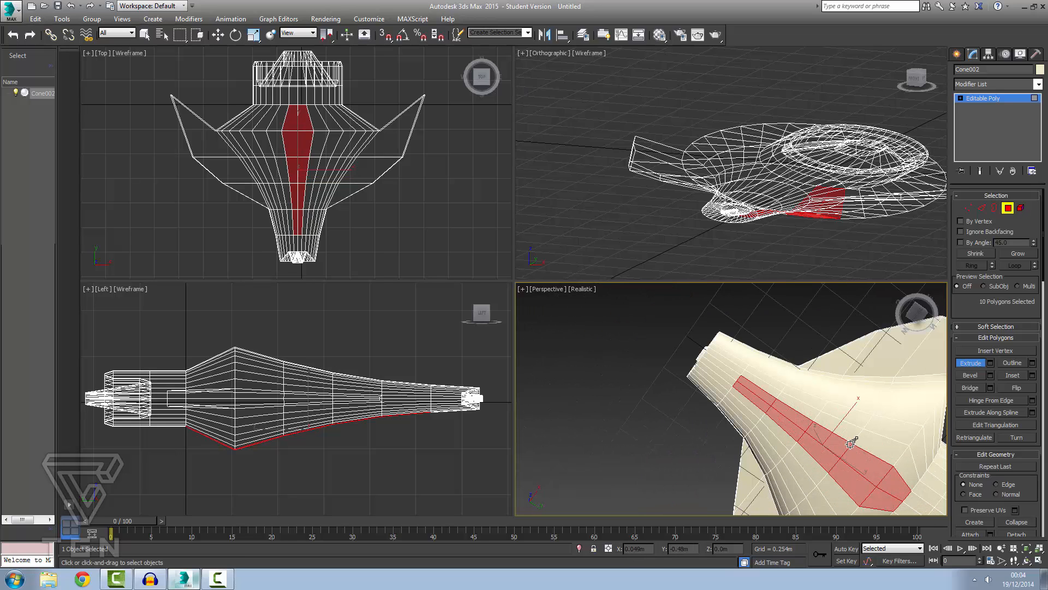
pyautogui.keyDown('alt'); pyautogui.moveTo(850, 443); pyautogui.dragTo(894, 500, button='middle'); pyautogui.keyUp('alt')
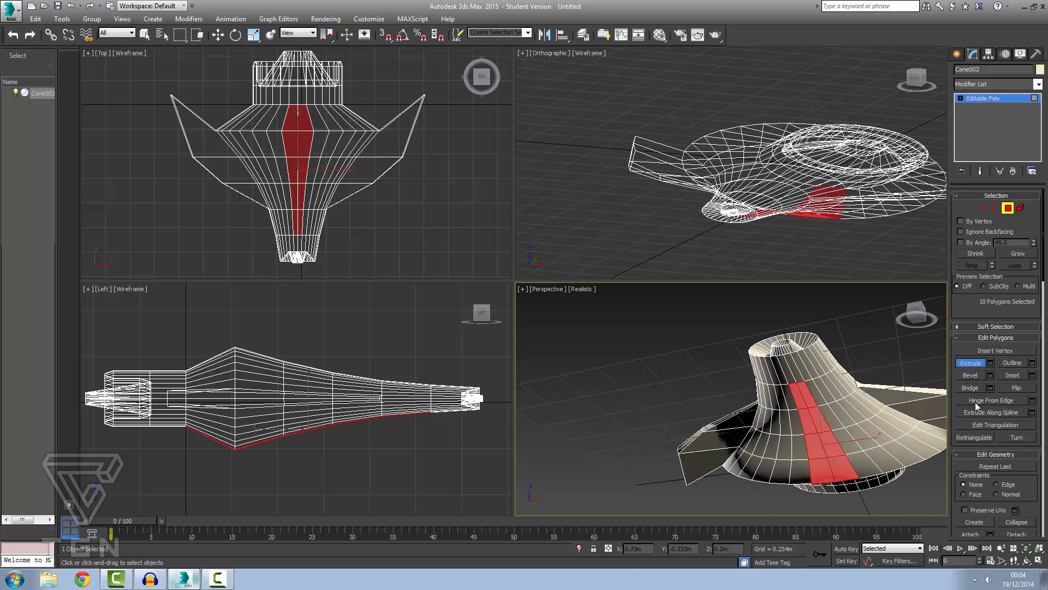
# Try to bevel the selected ten-polygon underside strip inward with a slightly narrowed floor
pyautogui.click(973, 376)
pyautogui.moveTo(834, 434); pyautogui.dragTo(828, 443)
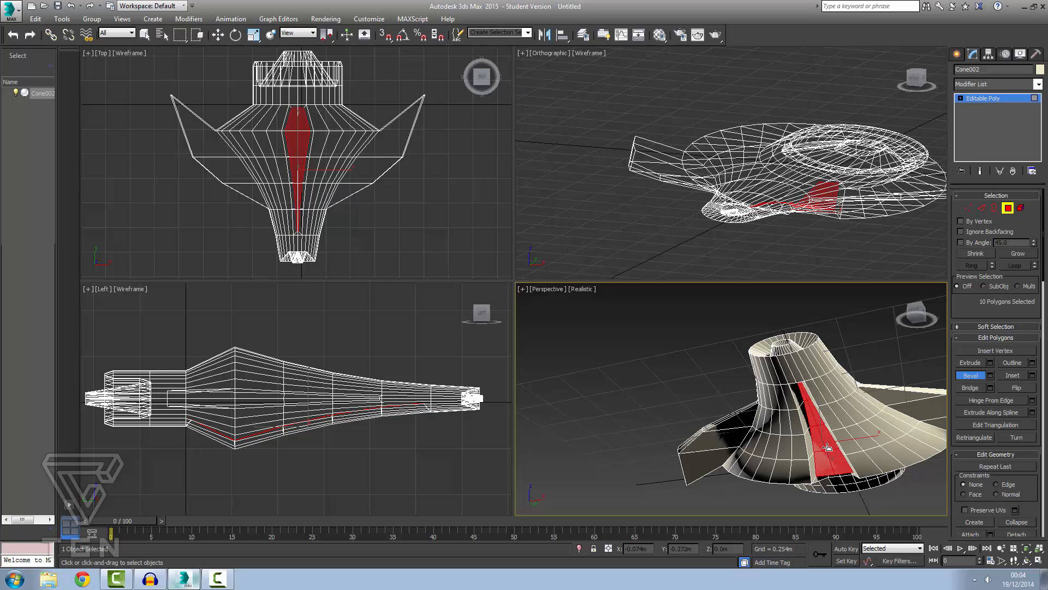
pyautogui.scroll(6, 850, 492)
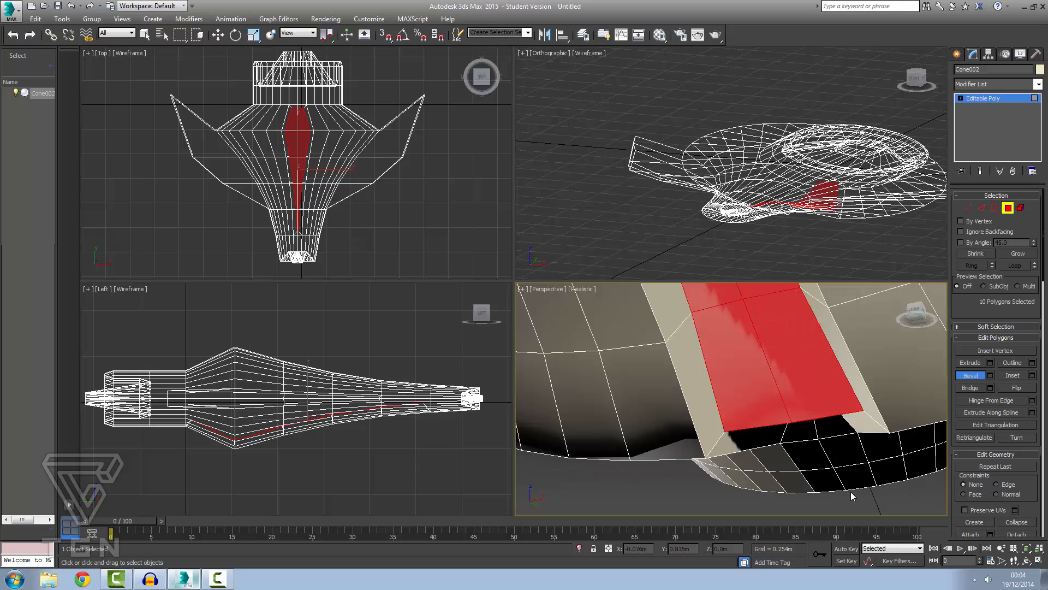
pyautogui.keyDown('alt'); pyautogui.moveTo(849, 488); pyautogui.dragTo(843, 355, button='middle'); pyautogui.keyUp('alt')
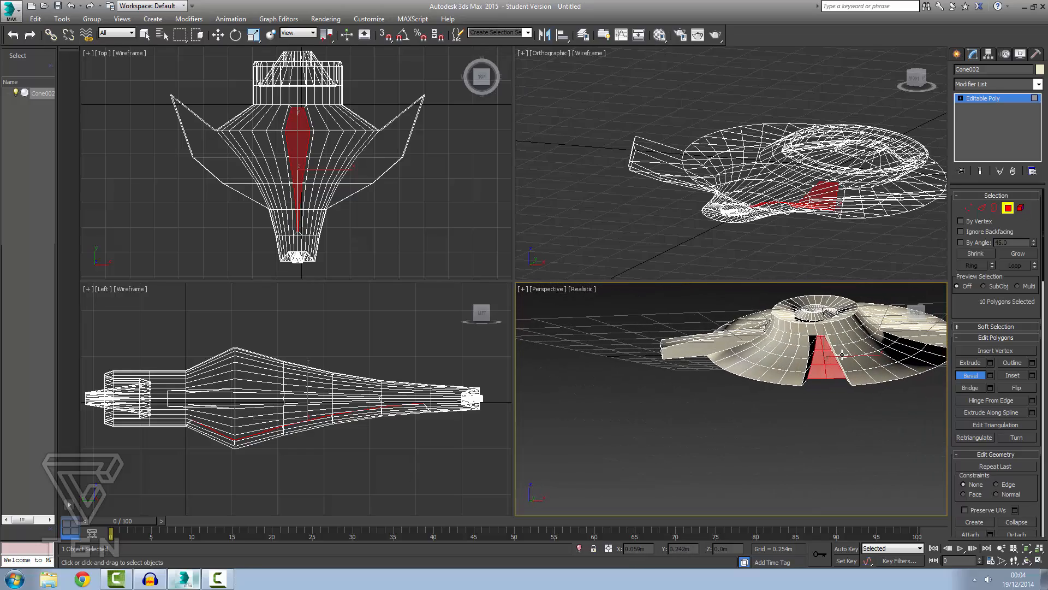
pyautogui.hotkey('ctrl', 'z')
# Try to bevel the underside strip inward with the two polygons at the hull's narrow end included
pyautogui.keyDown('ctrl'); pyautogui.click(813, 333); pyautogui.keyUp('ctrl')
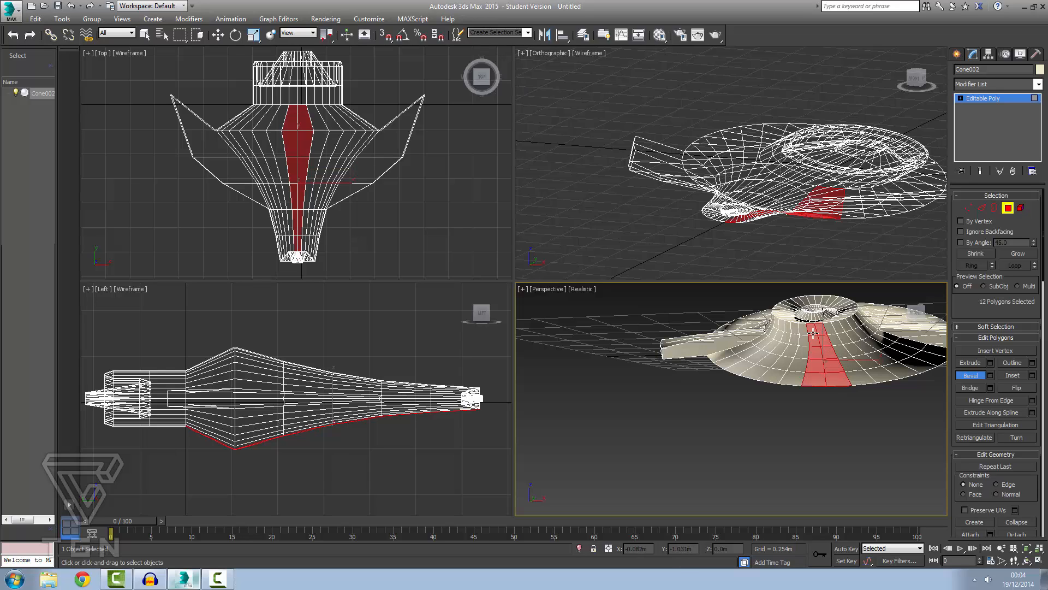
pyautogui.moveTo(822, 366); pyautogui.dragTo(824, 374)
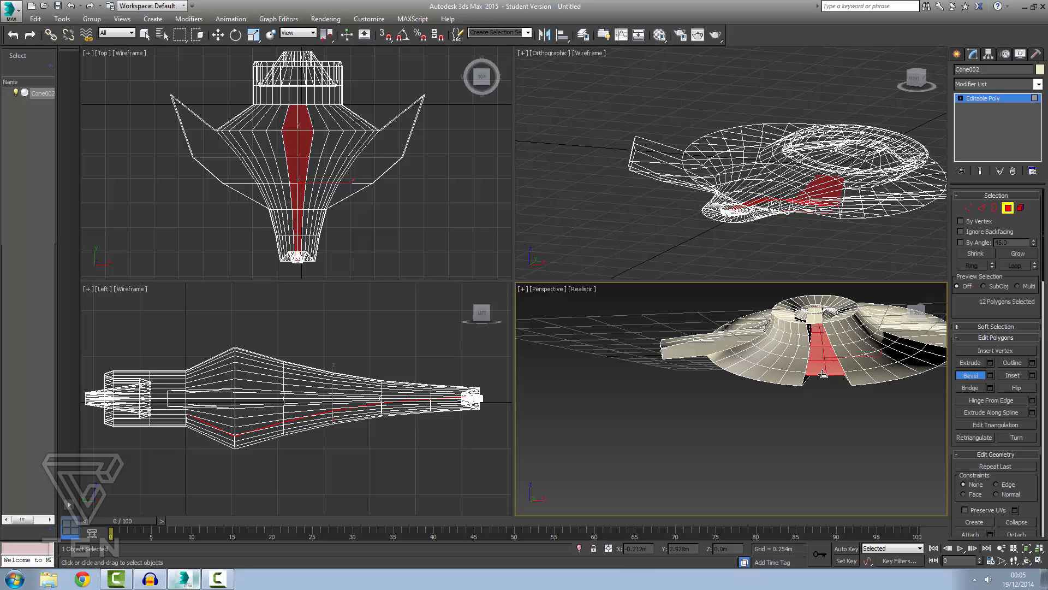
pyautogui.click(823, 374)
pyautogui.scroll(3, 827, 311)
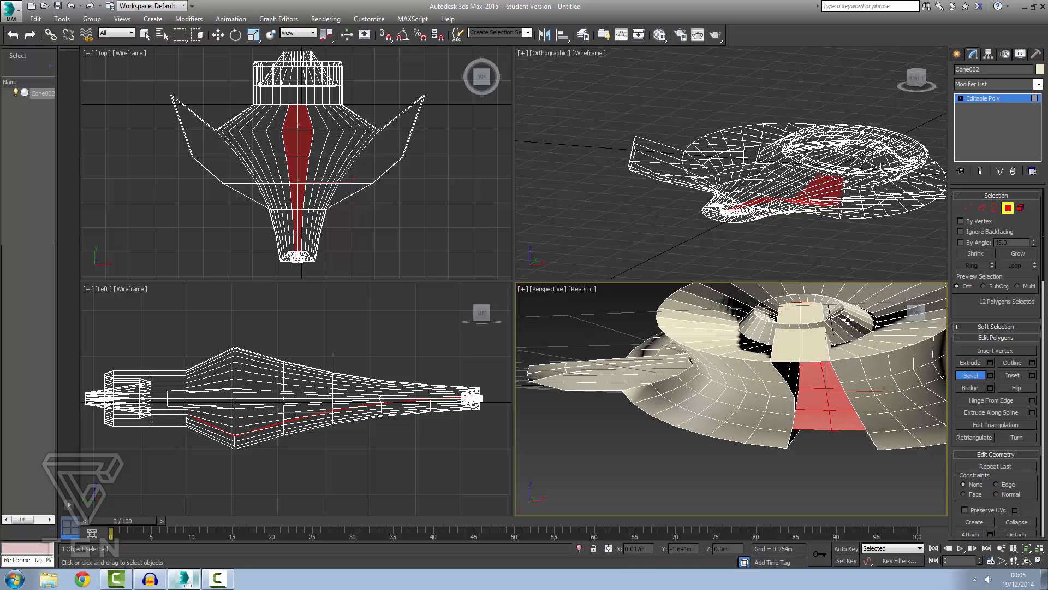
pyautogui.moveTo(848, 321)
pyautogui.keyDown('alt'); pyautogui.mouseDown(button='middle')
pyautogui.moveTo(824, 319)
pyautogui.moveTo(853, 324)
pyautogui.mouseUp(button='middle'); pyautogui.keyUp('alt')
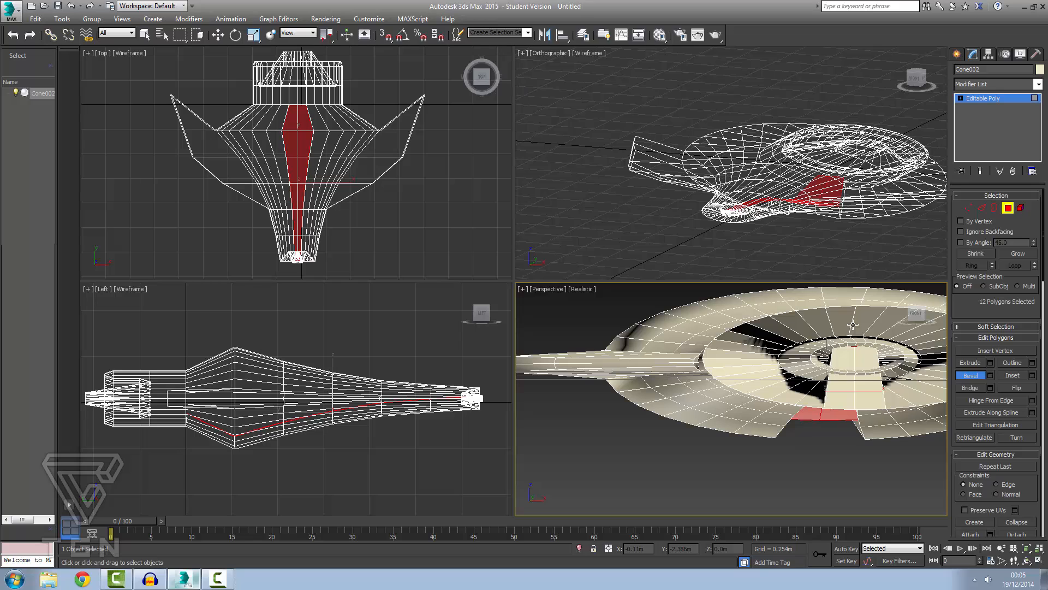
pyautogui.hotkey('ctrl', 'z')
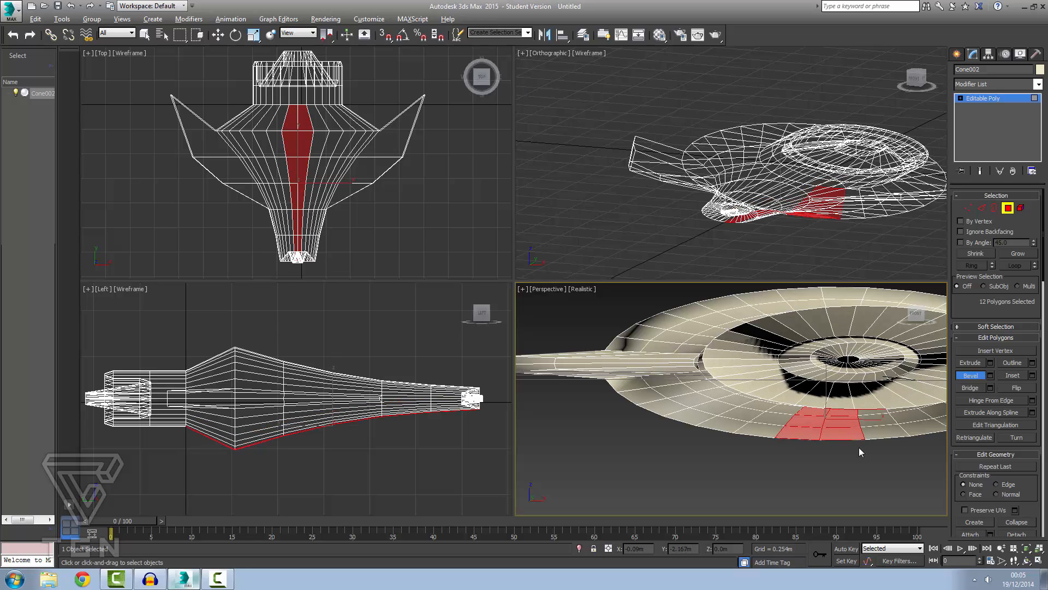
pyautogui.press('z')
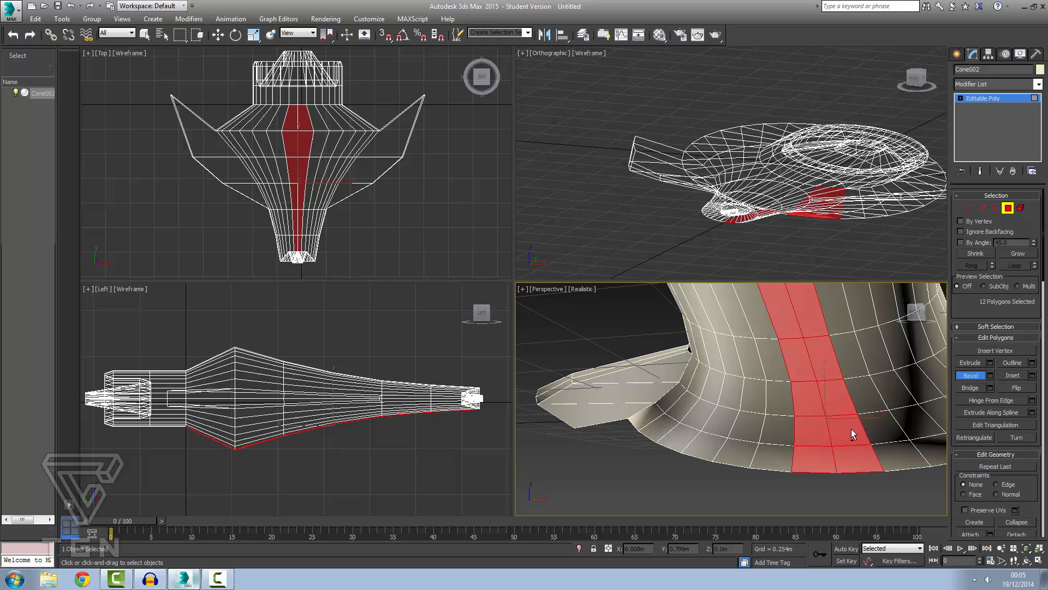
# Deselect the two polygons at the narrow end and bevel the remaining underside strip inward into a tapered recess
pyautogui.keyDown('alt'); pyautogui.click(811, 319); pyautogui.keyUp('alt')
pyautogui.keyDown('alt'); pyautogui.click(796, 322); pyautogui.keyUp('alt')
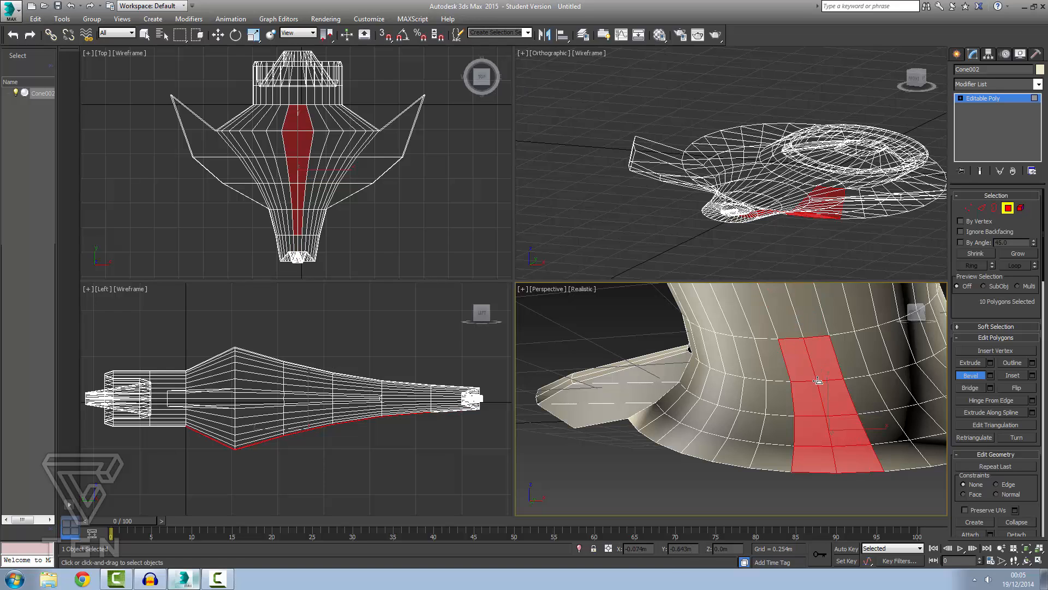
pyautogui.moveTo(816, 379); pyautogui.dragTo(814, 394)
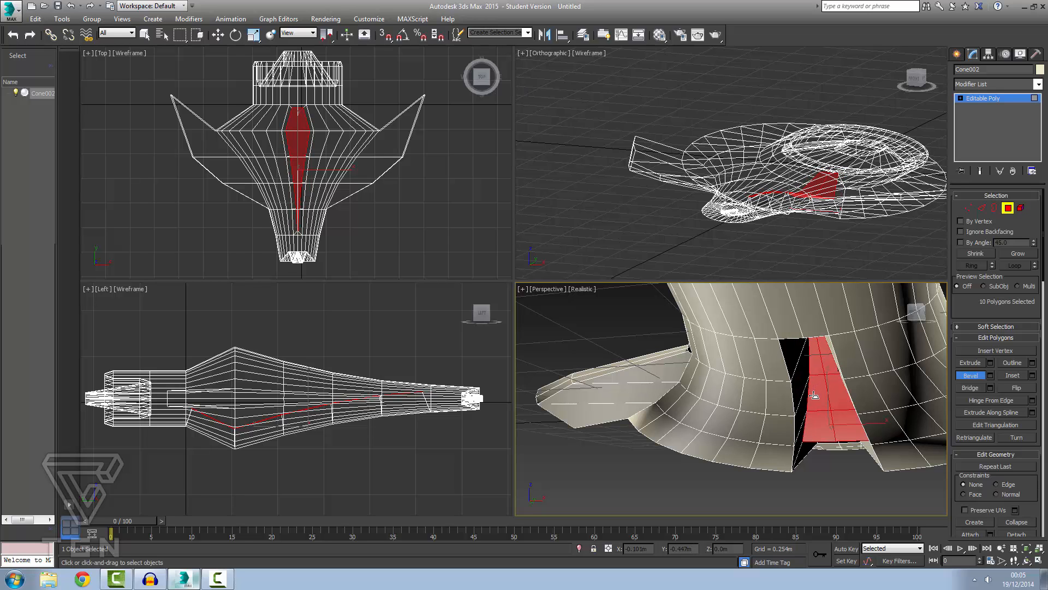
pyautogui.keyDown('alt'); pyautogui.moveTo(860, 478); pyautogui.dragTo(868, 393, button='middle'); pyautogui.keyUp('alt')
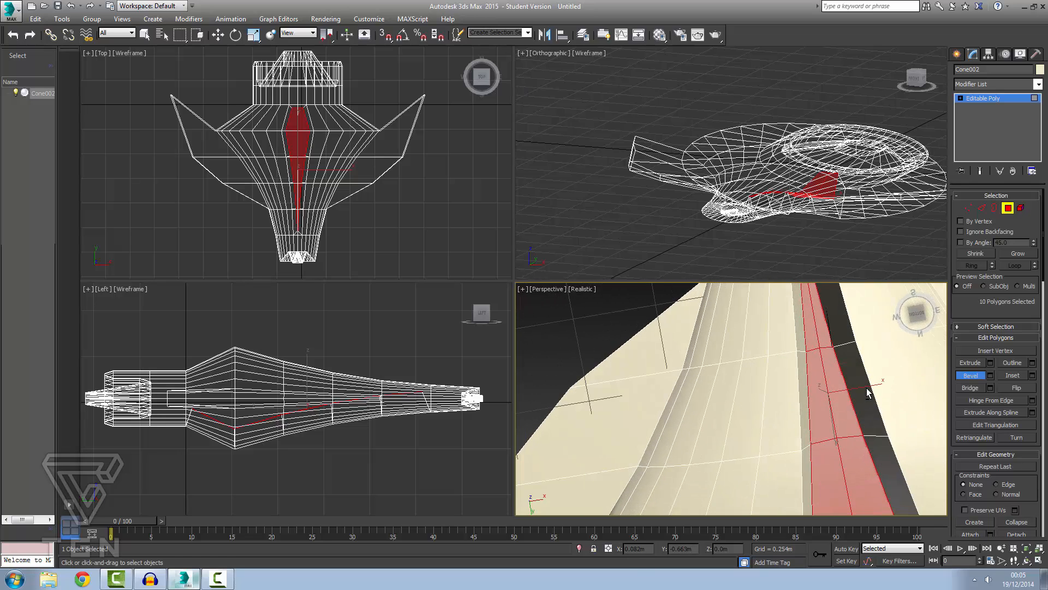
pyautogui.scroll(-5, 862, 357)
pyautogui.scroll(10, 797, 305)
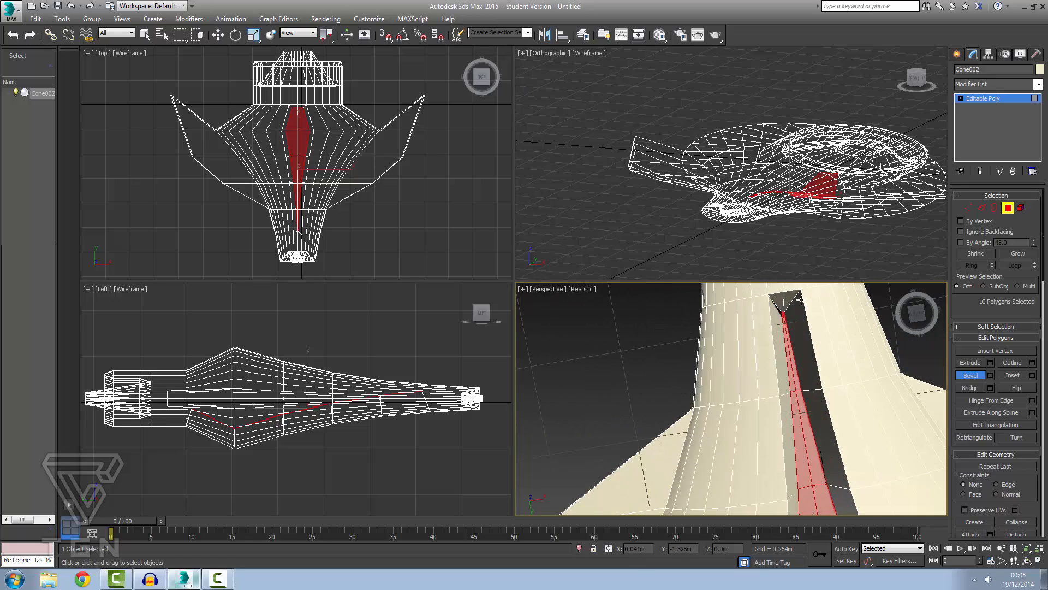
pyautogui.scroll(-5, 796, 310)
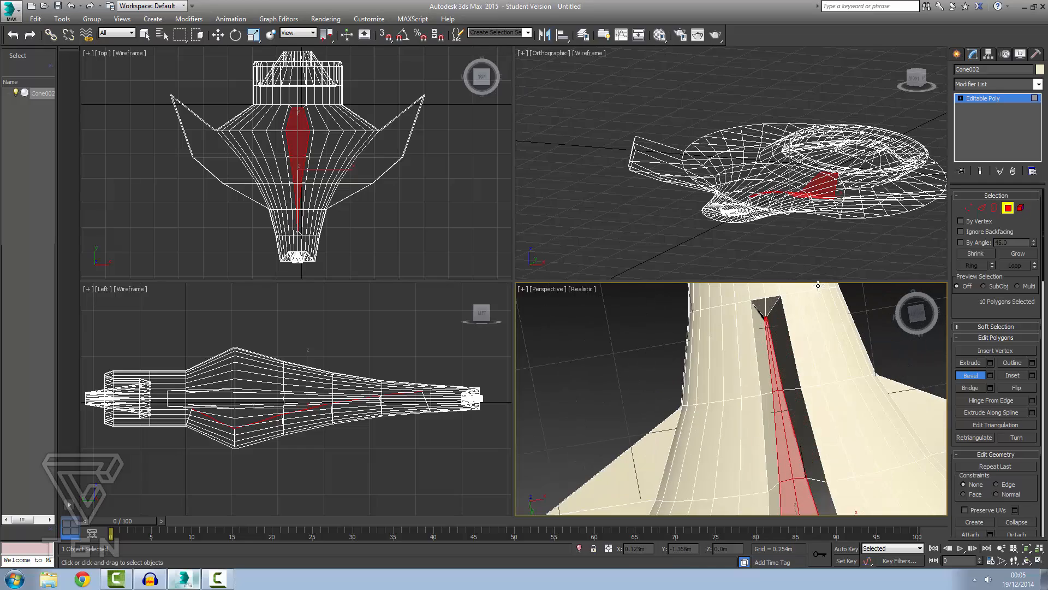
# Raise the centre rim vertex at the underside recess's narrow end into the hull, to about Z 0.019 m
pyautogui.moveTo(801, 307)
pyautogui.keyDown('alt'); pyautogui.mouseDown(button='middle')
pyautogui.moveTo(800, 397)
pyautogui.moveTo(793, 279)
pyautogui.moveTo(783, 313)
pyautogui.mouseUp(button='middle'); pyautogui.keyUp('alt')
pyautogui.click(969, 209)
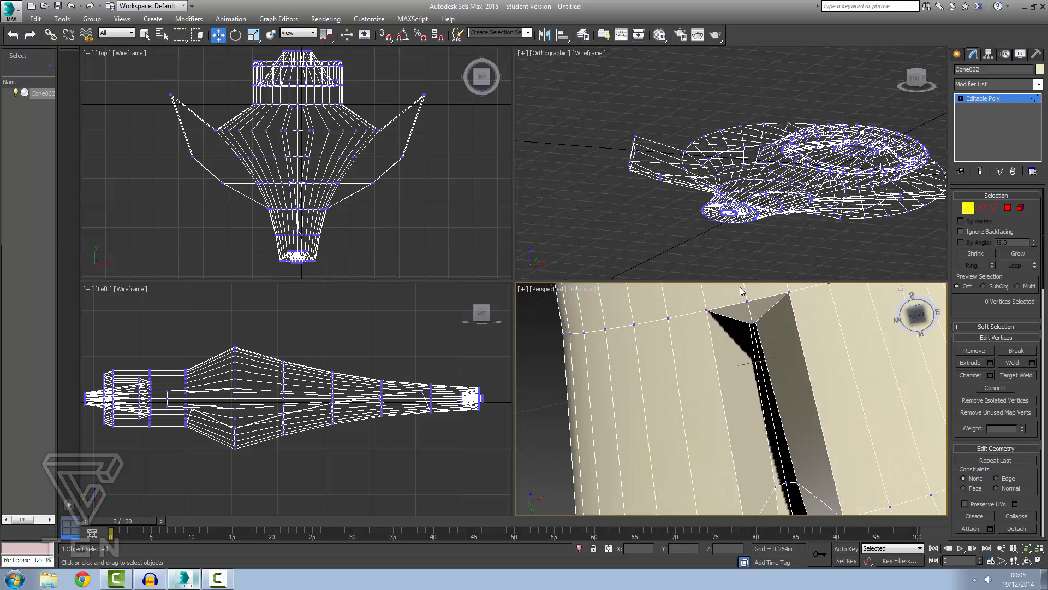
pyautogui.press('w')
pyautogui.click(747, 297)
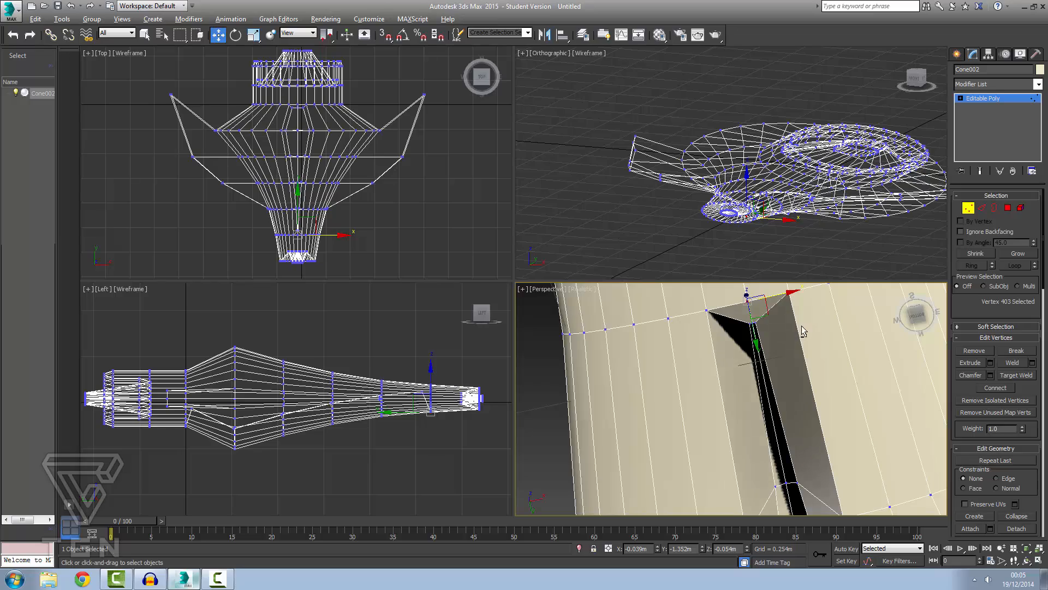
pyautogui.keyDown('alt'); pyautogui.moveTo(802, 330); pyautogui.dragTo(626, 378, button='middle'); pyautogui.keyUp('alt')
pyautogui.scroll(-4, 626, 378)
pyautogui.scroll(5, 763, 270)
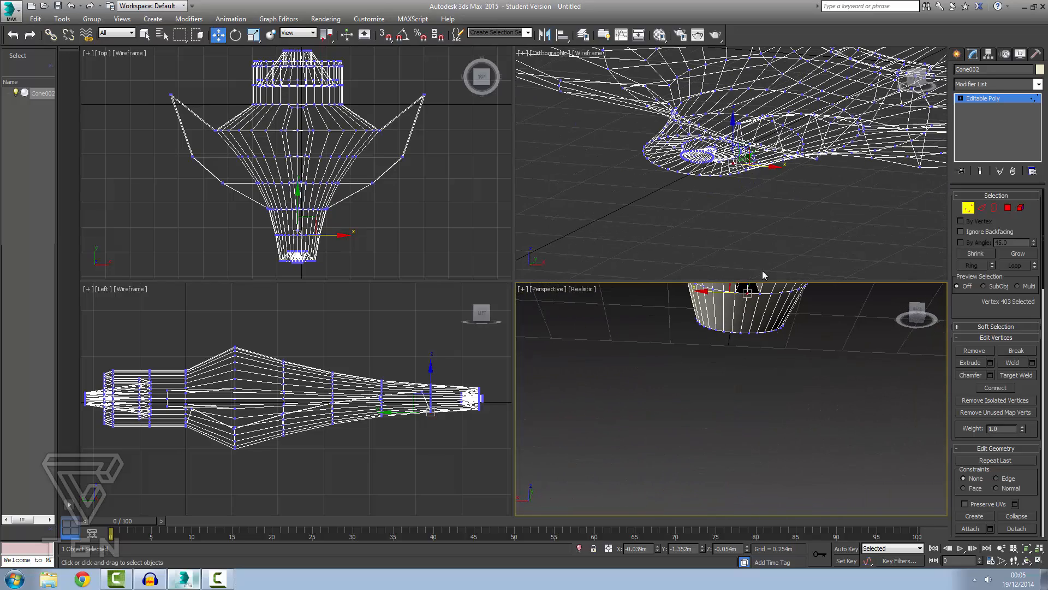
pyautogui.scroll(8, 726, 306)
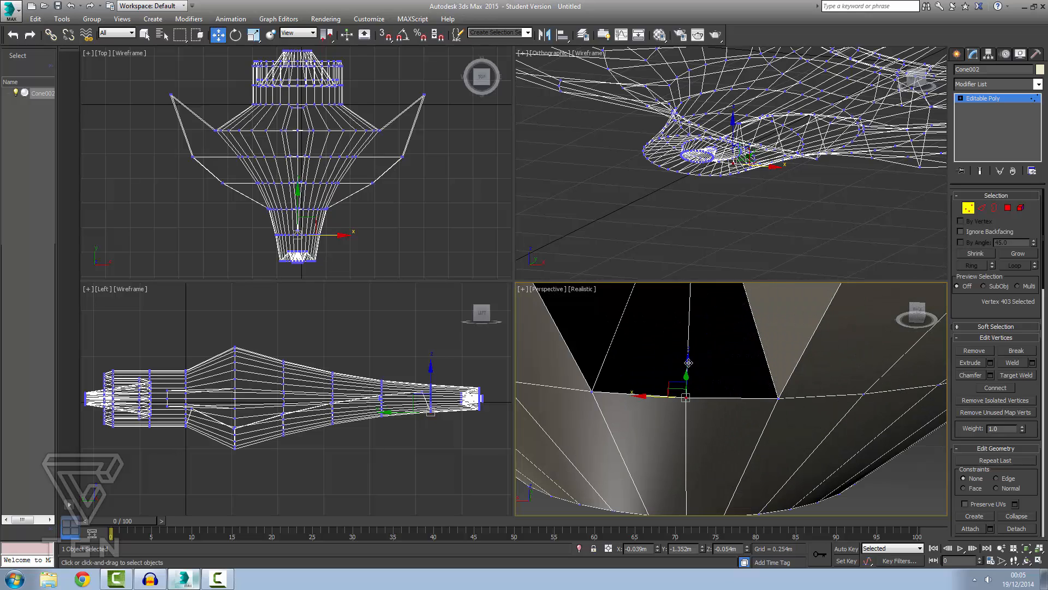
pyautogui.keyDown('alt'); pyautogui.moveTo(727, 362); pyautogui.dragTo(725, 361, button='middle'); pyautogui.keyUp('alt')
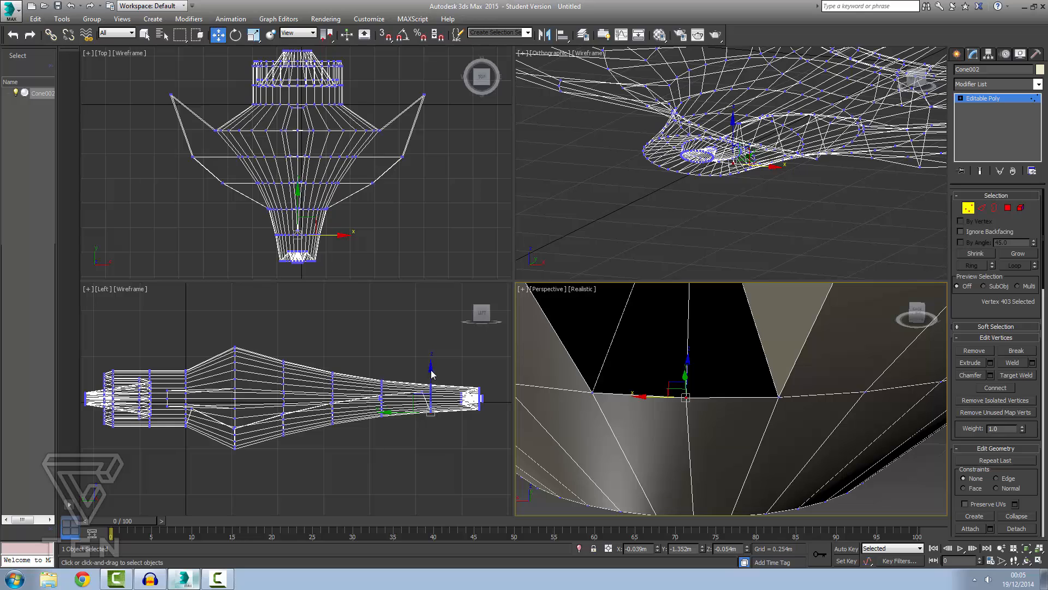
pyautogui.moveTo(431, 374); pyautogui.dragTo(432, 354)
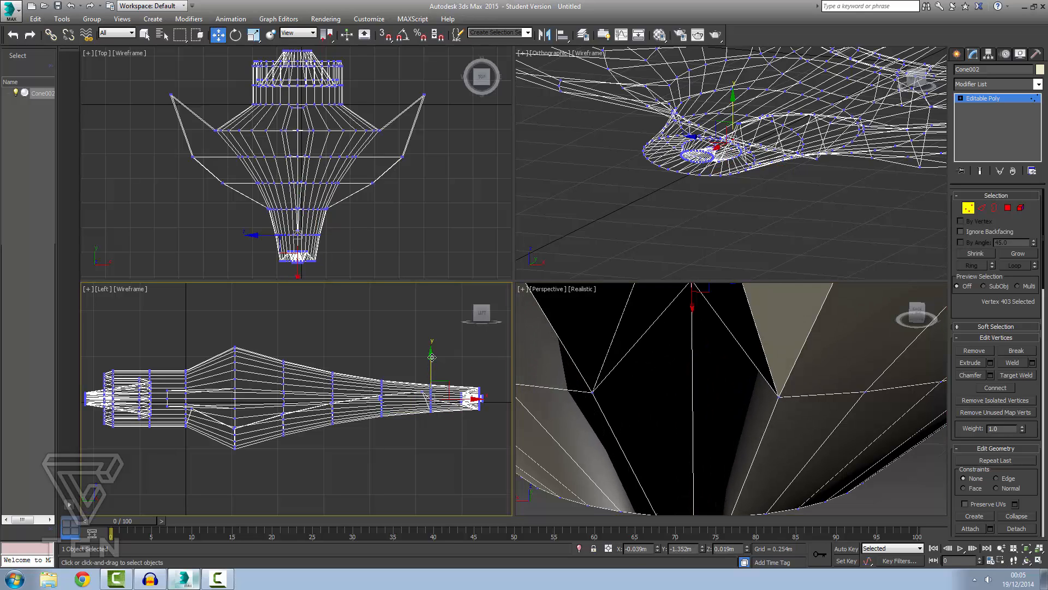
# Move the two outer floor vertices at the recess's narrow end toward its wide end, to about Y -1.29 m
pyautogui.scroll(-4, 717, 366)
pyautogui.keyDown('alt'); pyautogui.moveTo(716, 365); pyautogui.dragTo(528, 286, button='middle'); pyautogui.keyUp('alt')
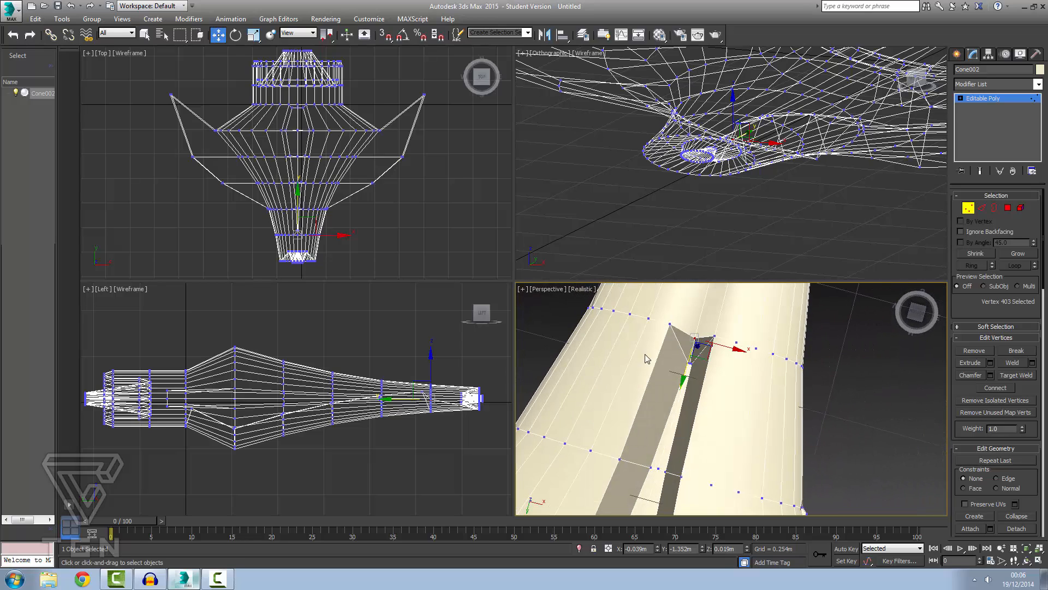
pyautogui.scroll(3, 676, 353)
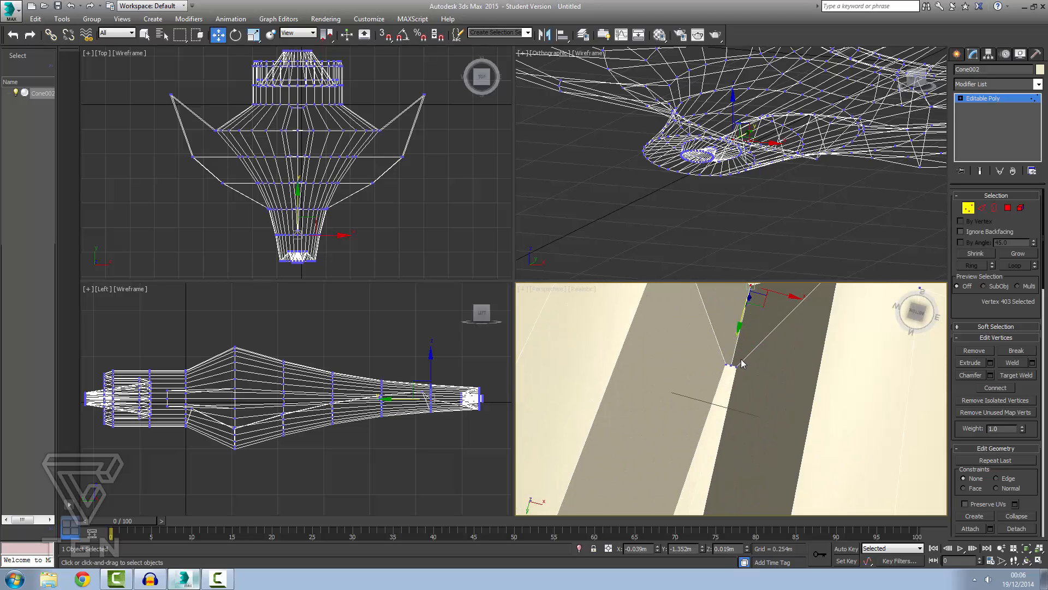
pyautogui.scroll(-4, 763, 323)
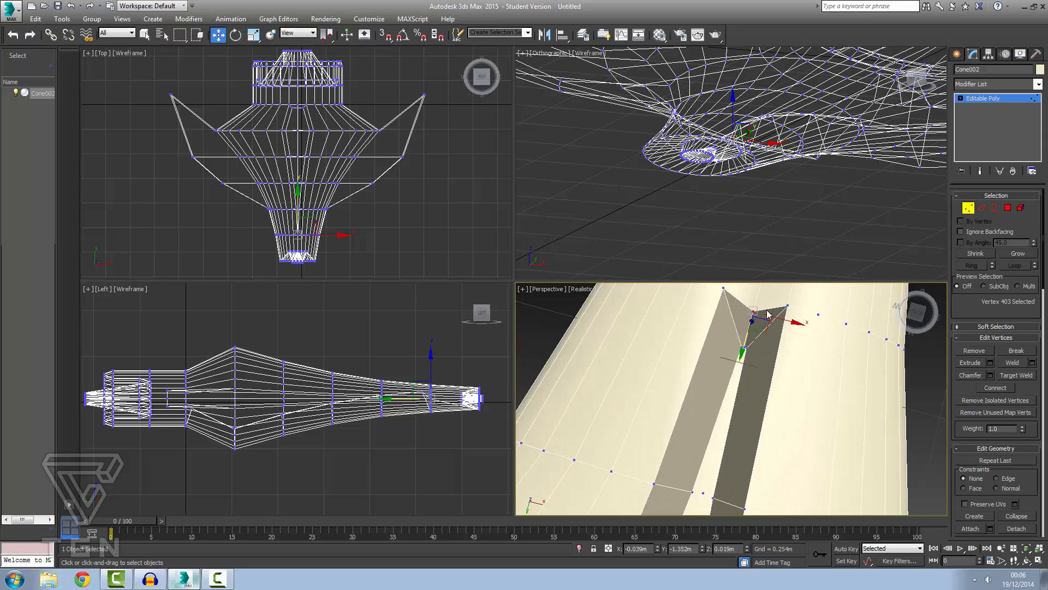
pyautogui.scroll(4, 767, 314)
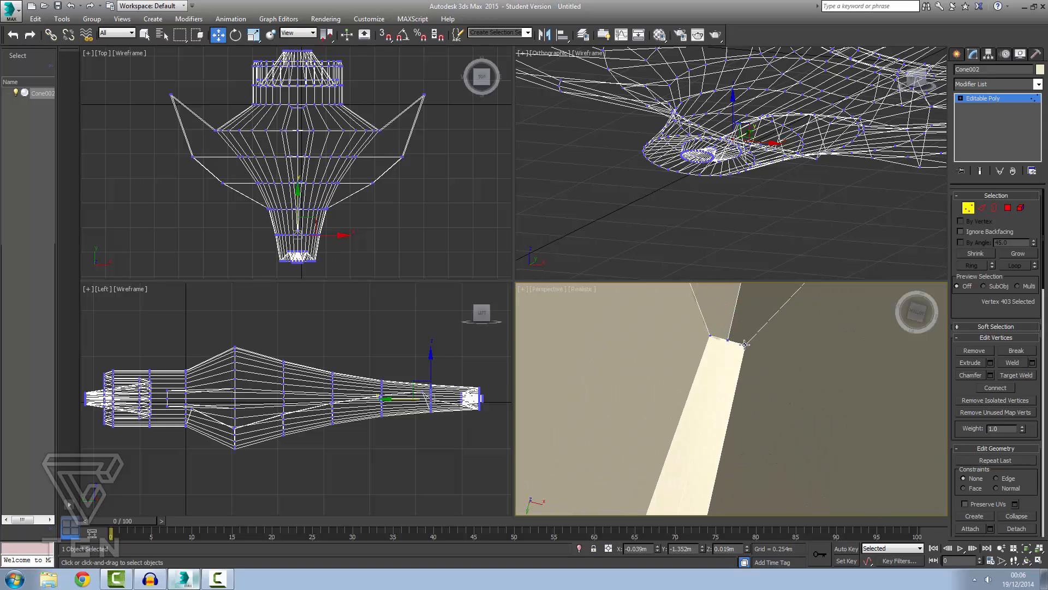
pyautogui.click(746, 344)
pyautogui.moveTo(732, 389); pyautogui.dragTo(713, 439)
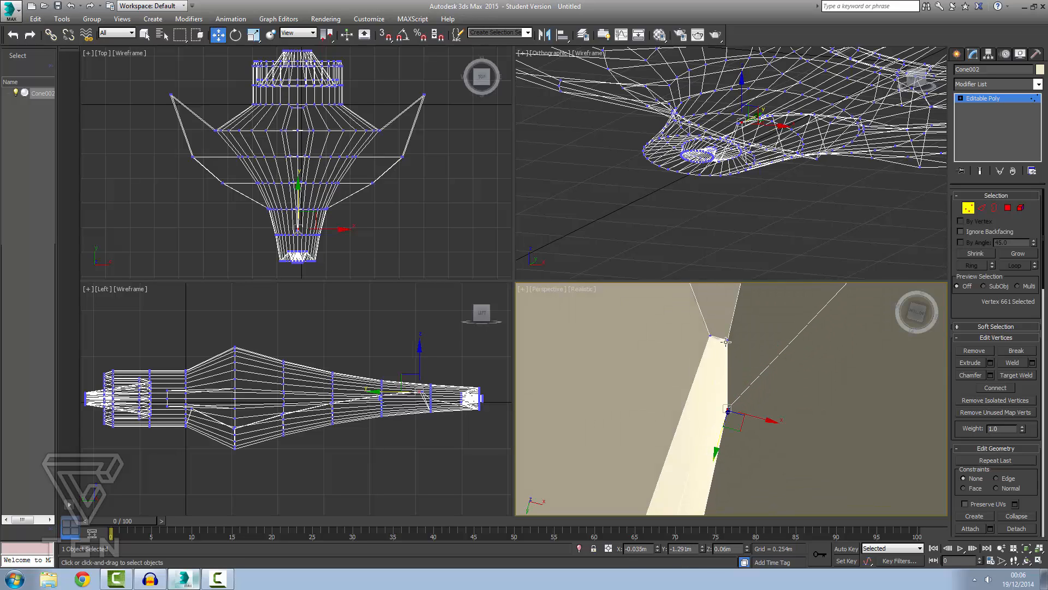
pyautogui.click(711, 335)
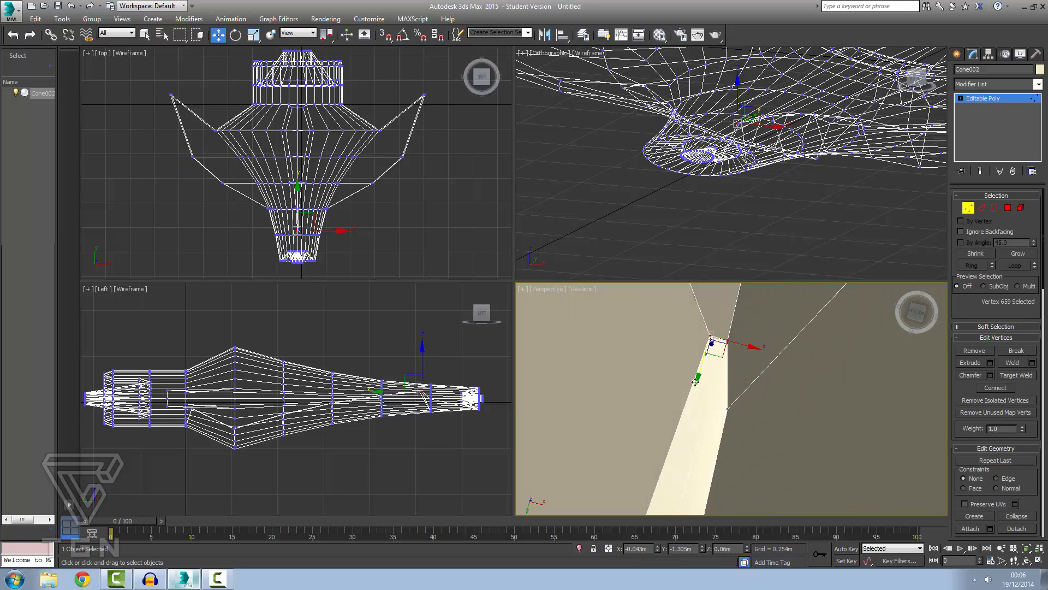
pyautogui.moveTo(695, 381); pyautogui.dragTo(667, 437)
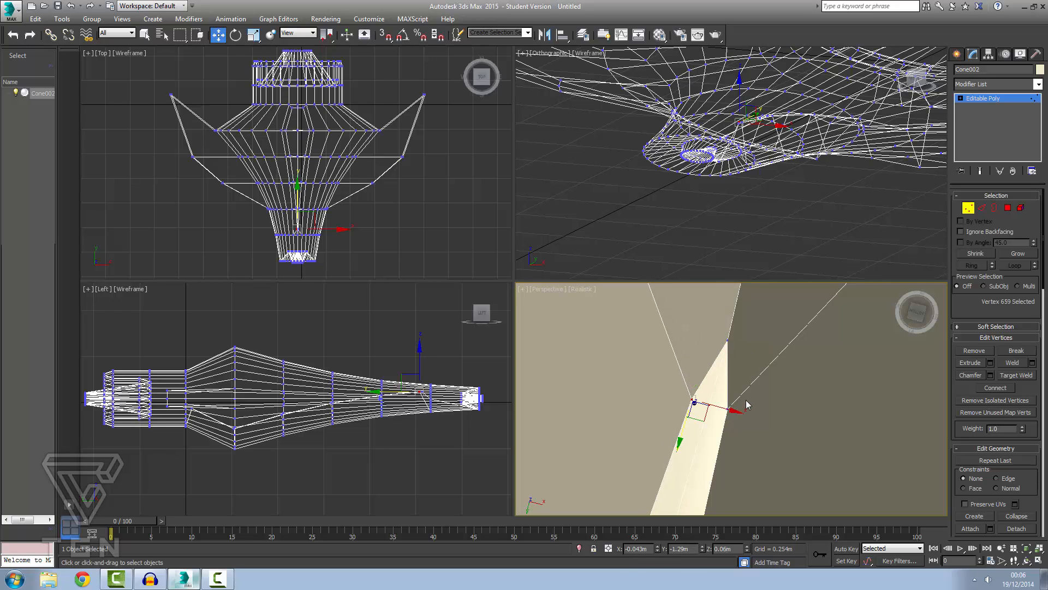
pyautogui.click(765, 384)
# At polygon level, select a two-by-two block on the underside beside the central recess, starting at the hull's widest ring
pyautogui.keyDown('alt'); pyautogui.moveTo(778, 377); pyautogui.dragTo(805, 426, button='middle'); pyautogui.keyUp('alt')
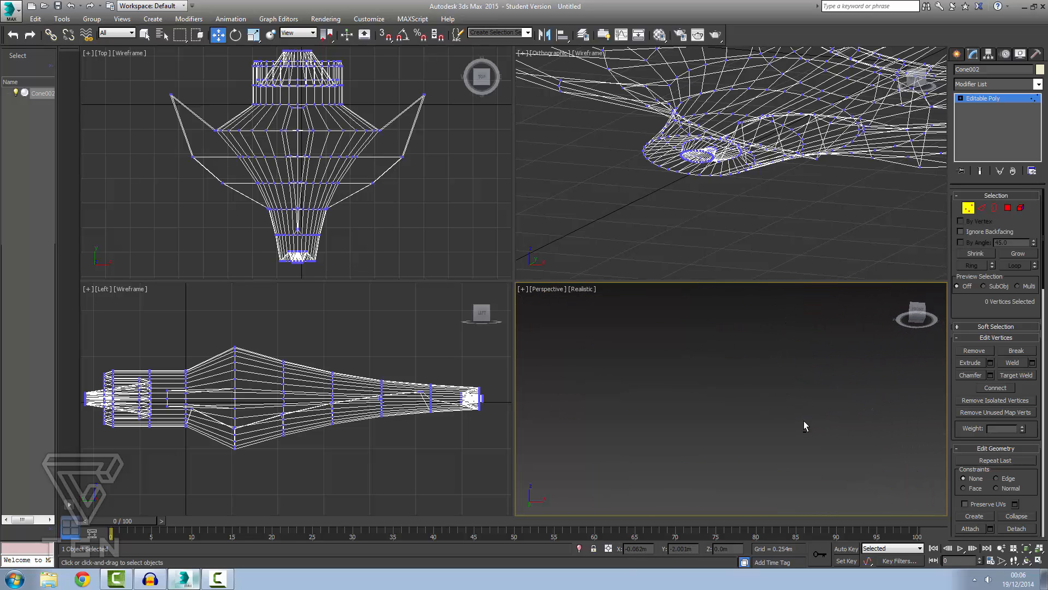
pyautogui.keyDown('alt'); pyautogui.moveTo(780, 350); pyautogui.dragTo(765, 506, button='middle'); pyautogui.keyUp('alt')
pyautogui.scroll(5, 708, 398)
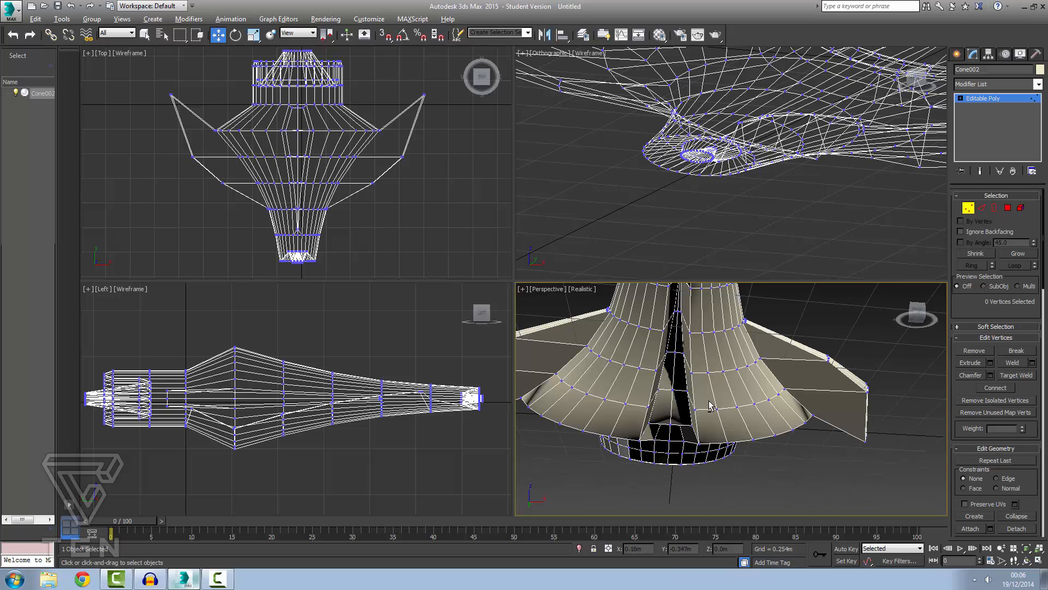
pyautogui.keyDown('alt'); pyautogui.moveTo(709, 405); pyautogui.dragTo(681, 406, button='middle'); pyautogui.keyUp('alt')
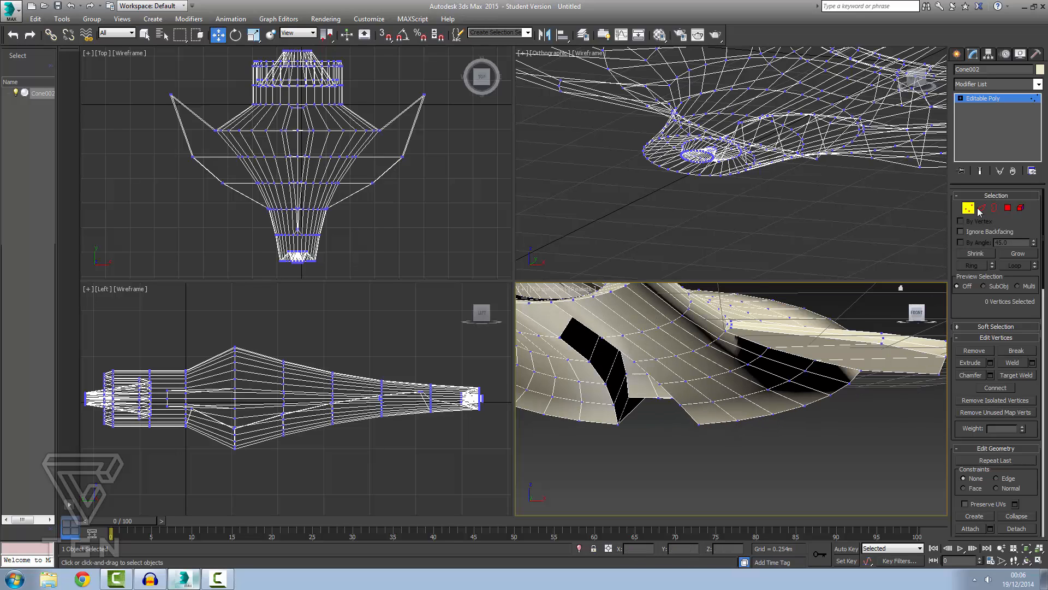
pyautogui.click(1007, 208)
pyautogui.click(758, 378)
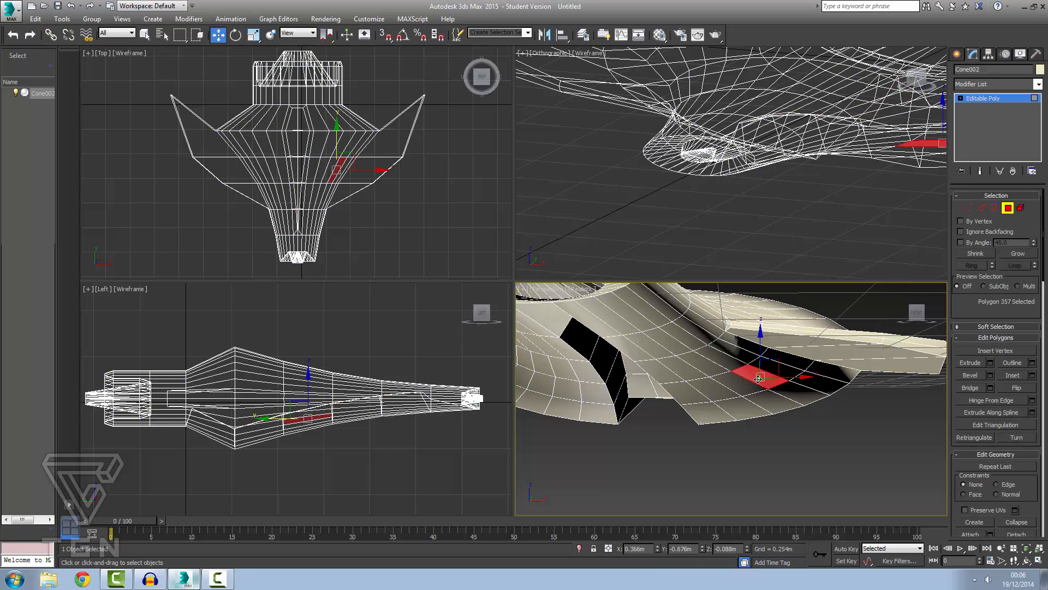
pyautogui.click(745, 386)
pyautogui.scroll(-5, 708, 399)
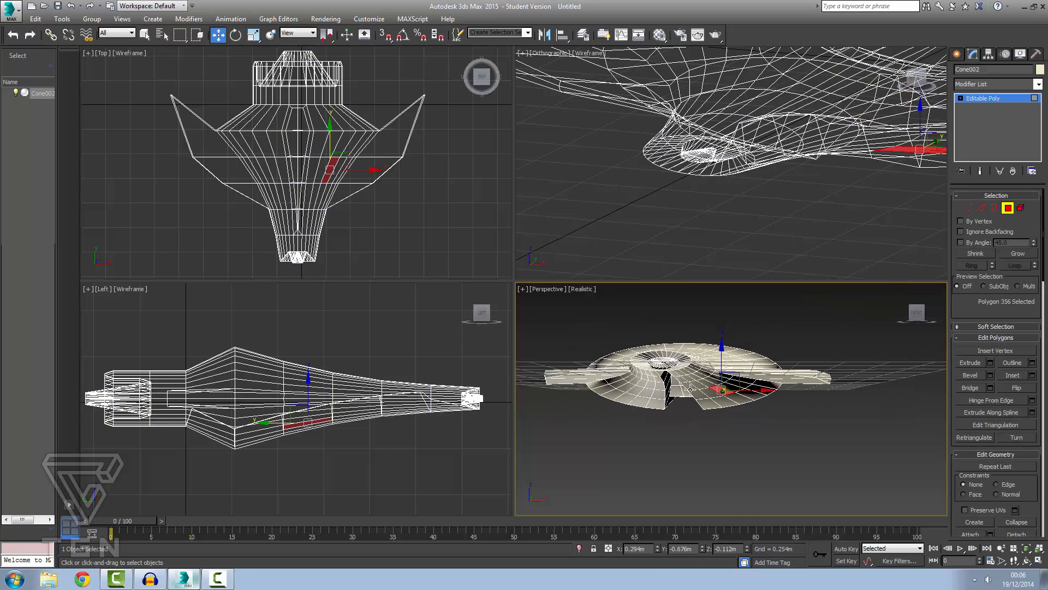
pyautogui.scroll(5, 715, 398)
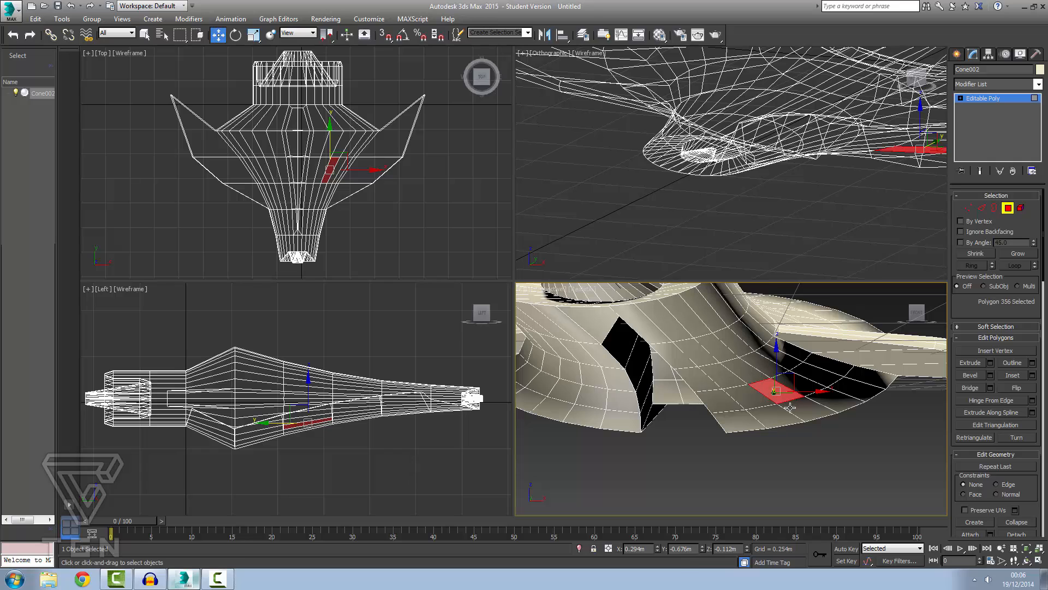
pyautogui.click(770, 415)
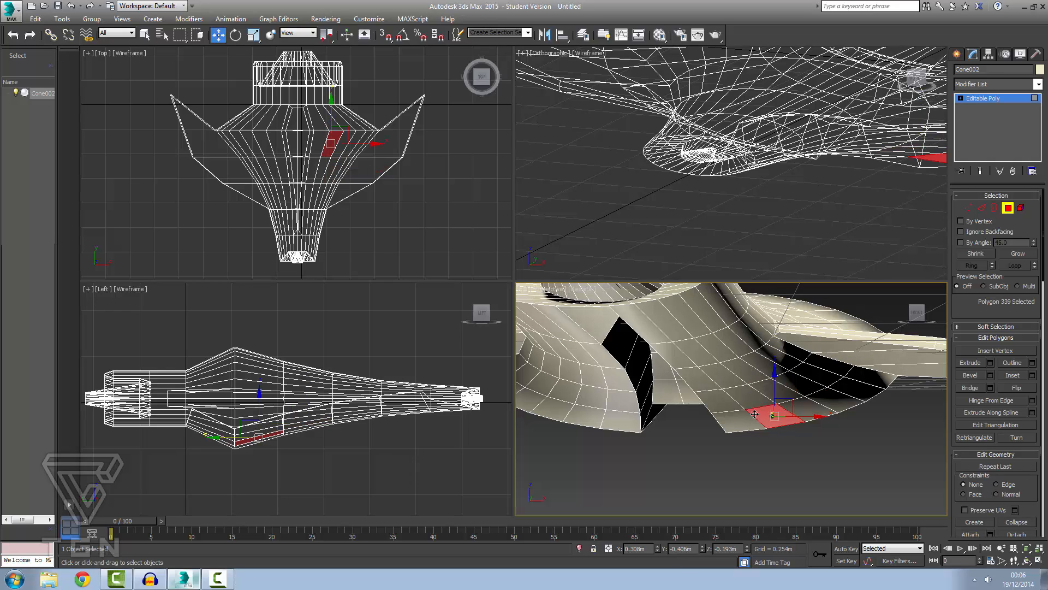
pyautogui.keyDown('ctrl'); pyautogui.click(798, 407); pyautogui.keyUp('ctrl')
pyautogui.keyDown('ctrl'); pyautogui.click(775, 393); pyautogui.keyUp('ctrl')
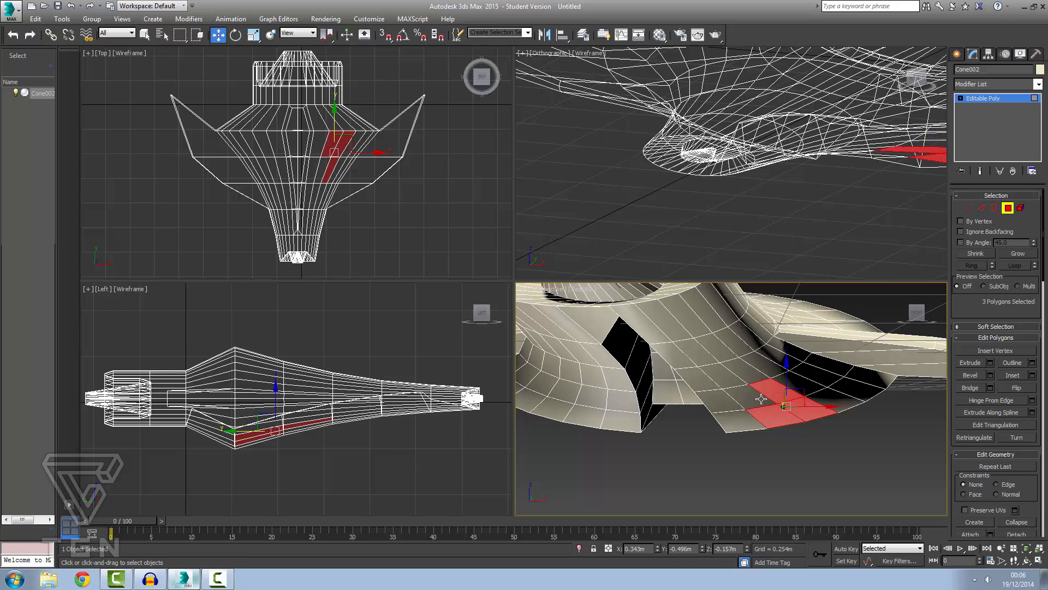
pyautogui.keyDown('ctrl'); pyautogui.click(762, 399); pyautogui.keyUp('ctrl')
# Extend the selection toward the hull's narrow end into a strip two polygons wide and four rows long
pyautogui.keyDown('ctrl'); pyautogui.click(749, 370); pyautogui.keyUp('ctrl')
pyautogui.keyDown('ctrl'); pyautogui.click(734, 374); pyautogui.keyUp('ctrl')
pyautogui.keyDown('ctrl'); pyautogui.click(721, 348); pyautogui.keyUp('ctrl')
pyautogui.keyDown('ctrl'); pyautogui.click(707, 350); pyautogui.keyUp('ctrl')
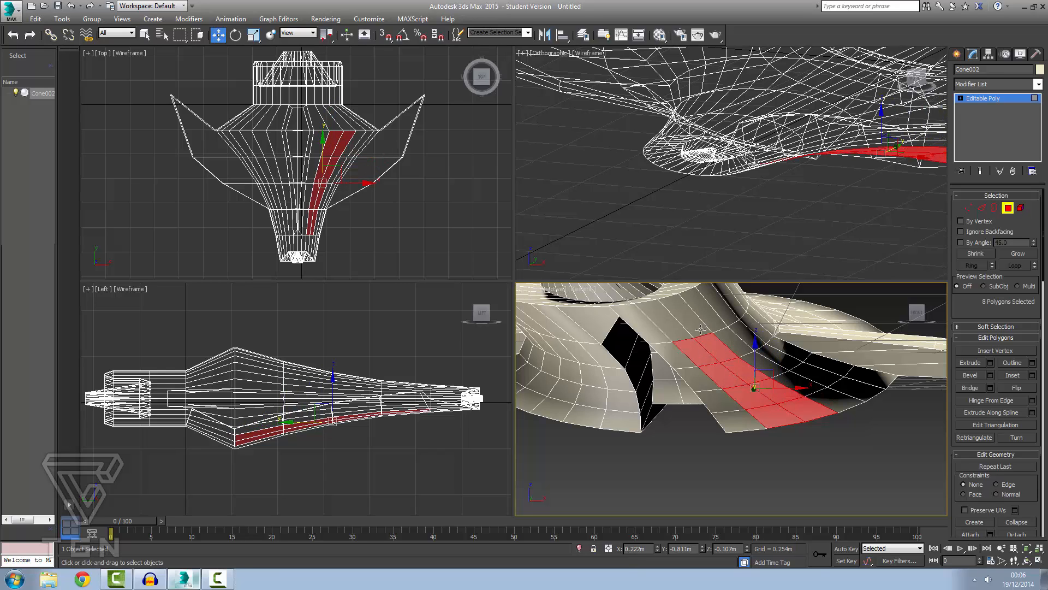
pyautogui.keyDown('ctrl'); pyautogui.click(687, 327); pyautogui.keyUp('ctrl')
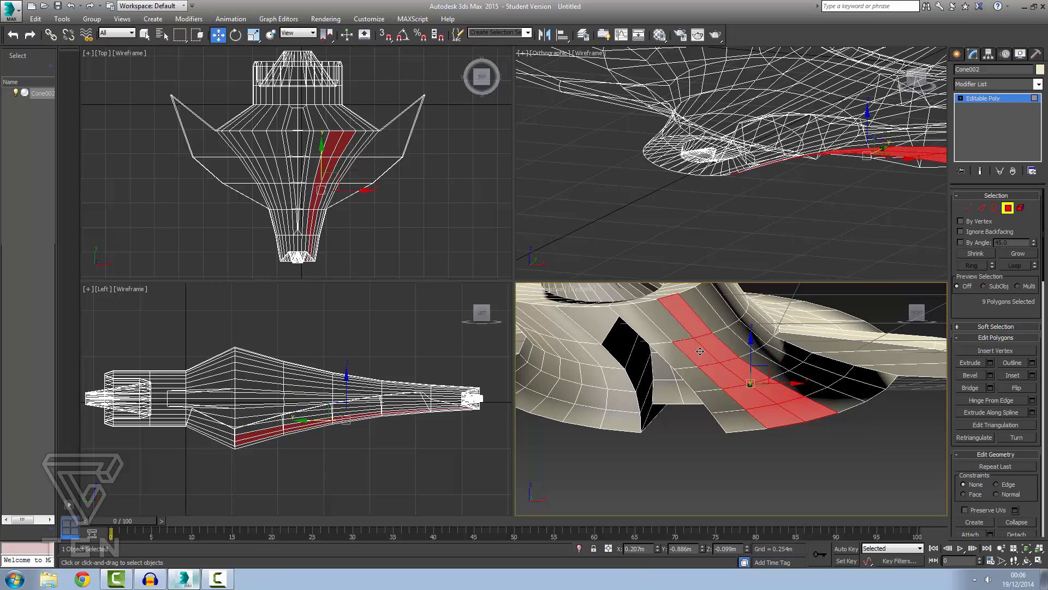
pyautogui.keyDown('alt'); pyautogui.click(690, 322); pyautogui.keyUp('alt')
# Add the matching eight-polygon strip on the other side of the central recess to the selection
pyautogui.scroll(-5, 623, 364)
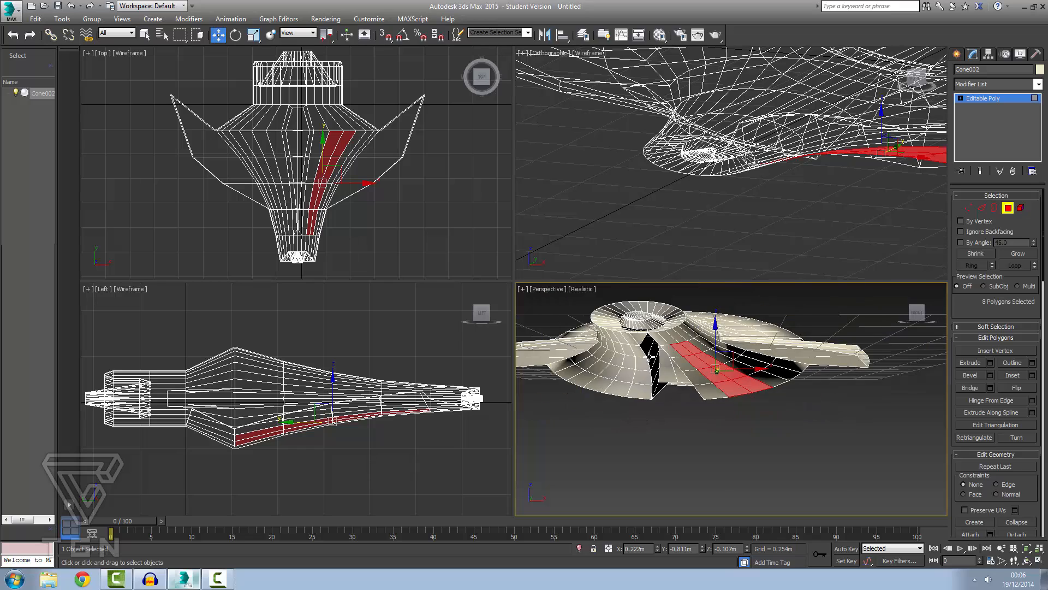
pyautogui.scroll(5, 623, 364)
pyautogui.keyDown('ctrl'); pyautogui.click(629, 352); pyautogui.keyUp('ctrl')
pyautogui.keyDown('ctrl'); pyautogui.click(629, 373); pyautogui.keyUp('ctrl')
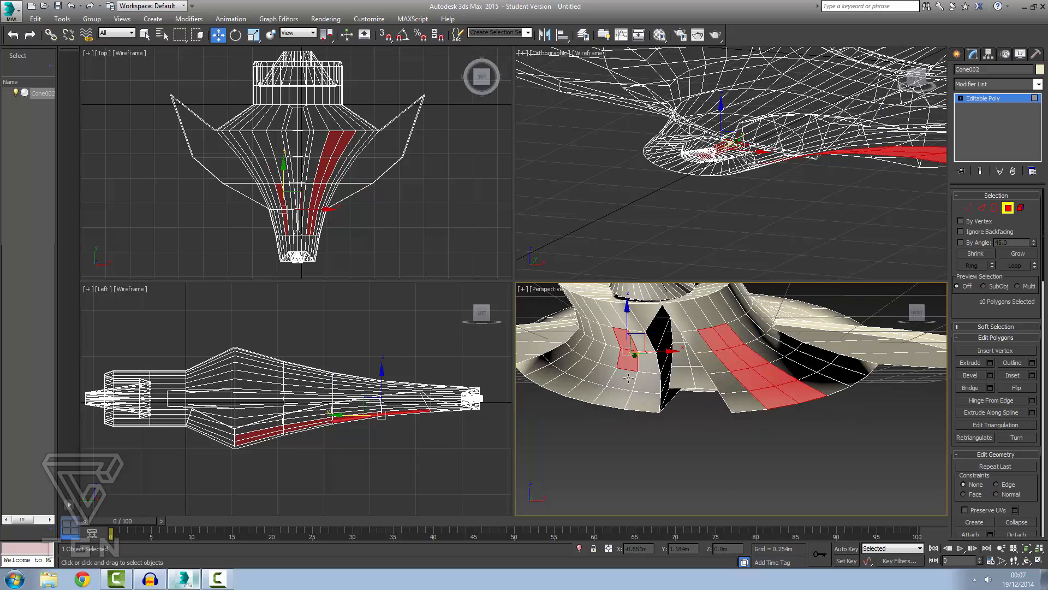
pyautogui.keyDown('ctrl'); pyautogui.click(622, 393); pyautogui.keyUp('ctrl')
pyautogui.keyDown('ctrl'); pyautogui.click(609, 400); pyautogui.keyUp('ctrl')
pyautogui.keyDown('ctrl'); pyautogui.click(610, 335); pyautogui.keyUp('ctrl')
pyautogui.keyDown('ctrl'); pyautogui.click(608, 353); pyautogui.keyUp('ctrl')
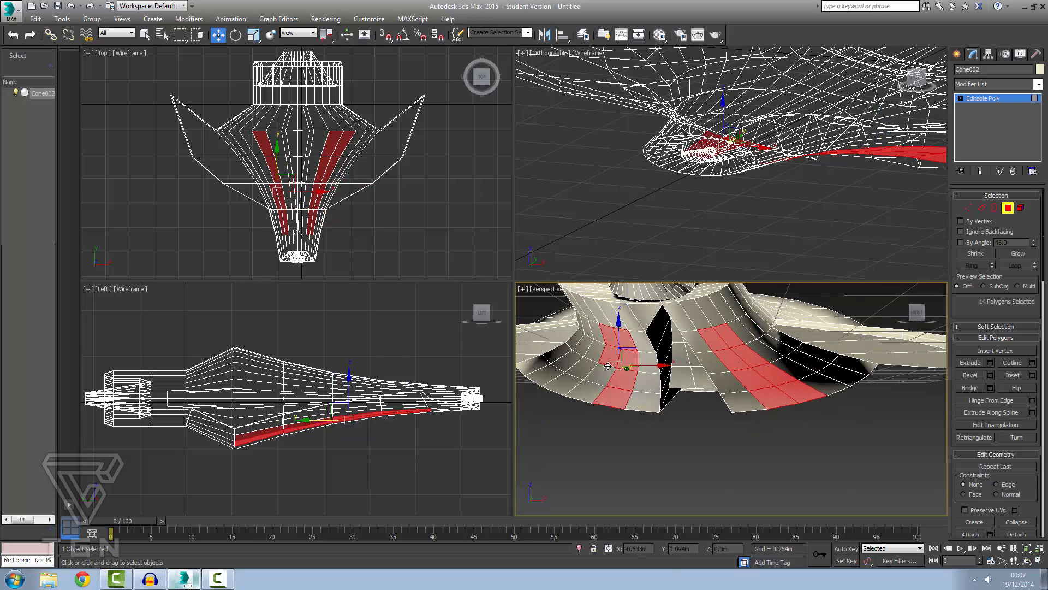
pyautogui.keyDown('ctrl'); pyautogui.click(604, 370); pyautogui.keyUp('ctrl')
pyautogui.keyDown('ctrl'); pyautogui.click(597, 386); pyautogui.keyUp('ctrl')
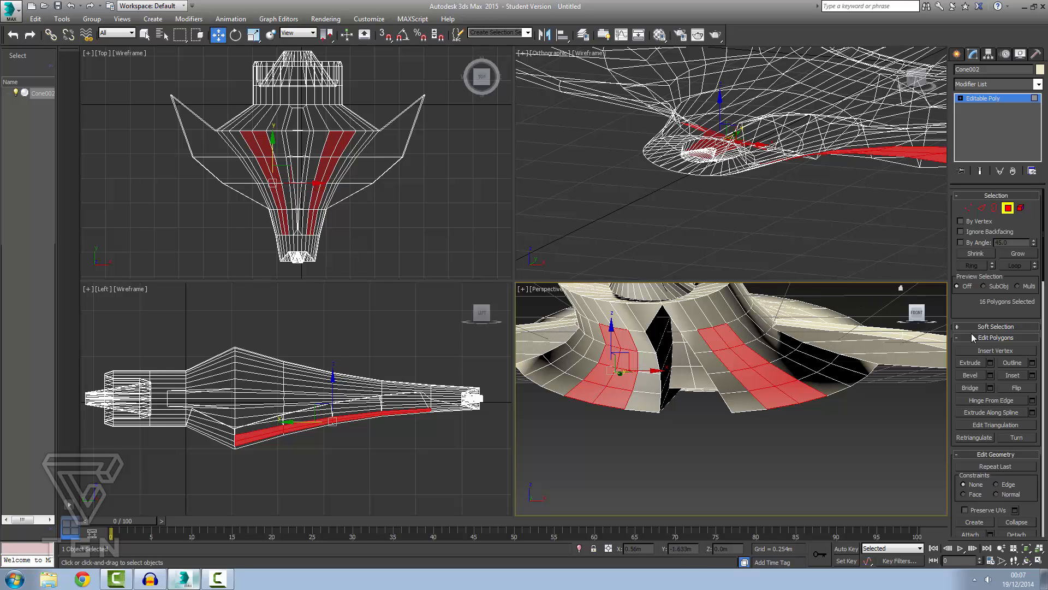
# Inset both selected underside strips slightly as groups
pyautogui.click(1002, 375)
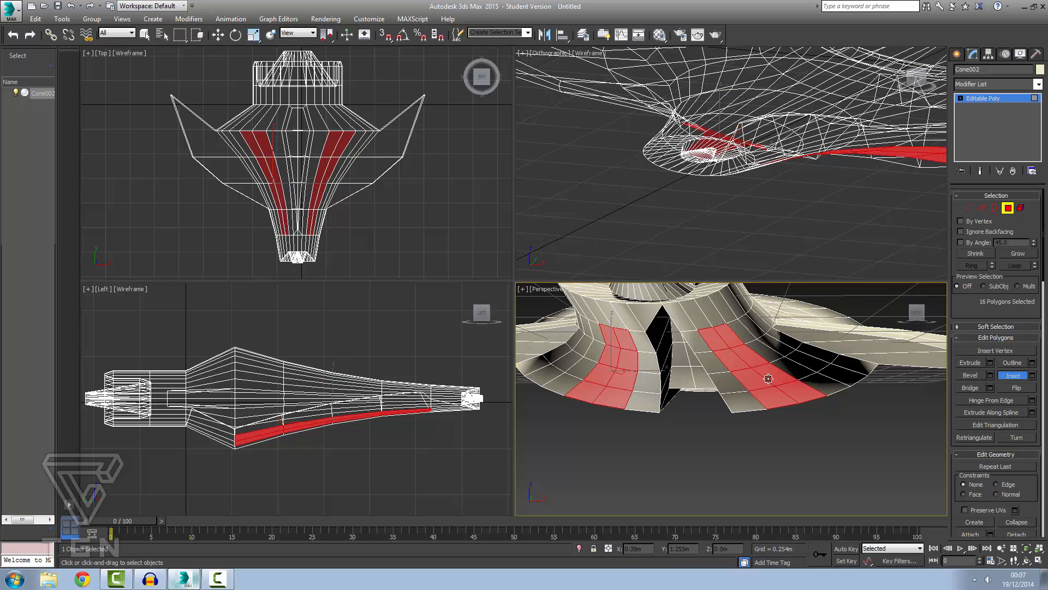
pyautogui.moveTo(768, 379); pyautogui.dragTo(774, 381)
pyautogui.hotkey('ctrl', 'z')
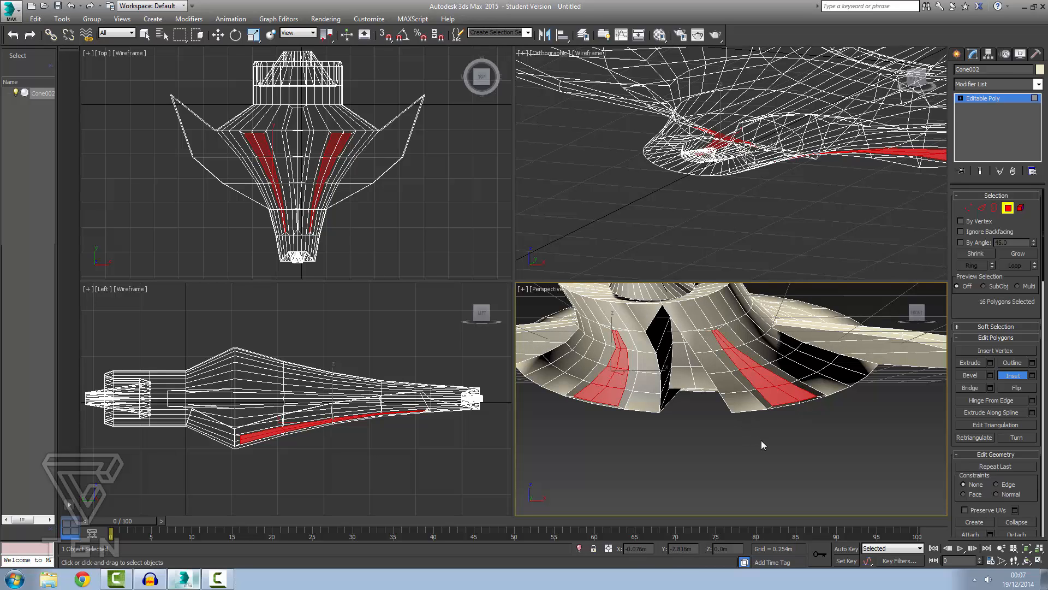
# Bevel both inset strips slightly inward to form shallow side recesses, and clear the polygon selection
pyautogui.click(961, 376)
pyautogui.moveTo(767, 387); pyautogui.dragTo(766, 386)
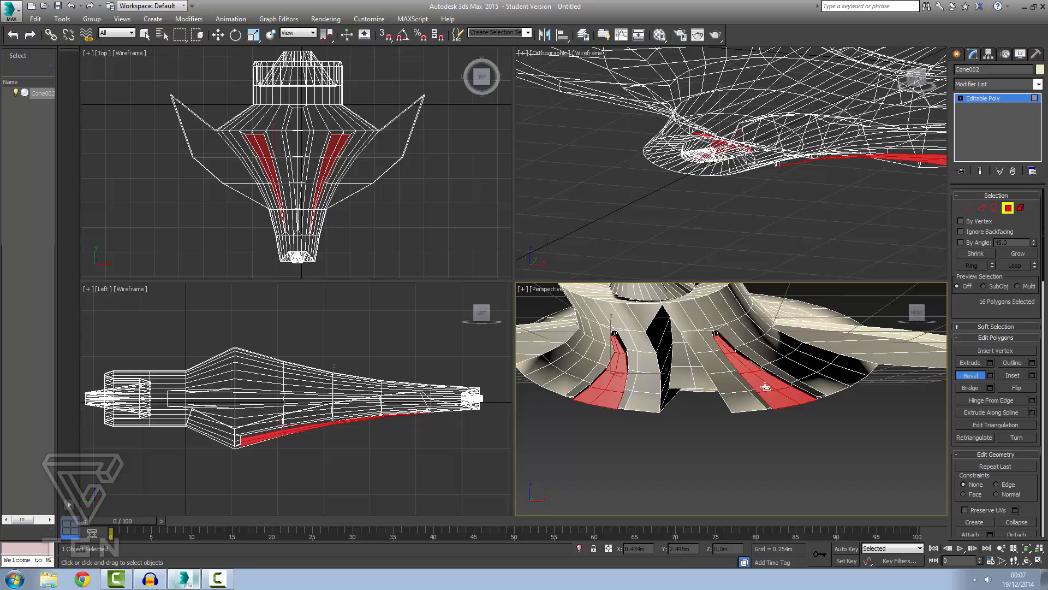
pyautogui.moveTo(695, 414)
pyautogui.keyDown('alt'); pyautogui.mouseDown(button='middle')
pyautogui.moveTo(661, 357)
pyautogui.moveTo(597, 372)
pyautogui.moveTo(548, 402)
pyautogui.moveTo(706, 419)
pyautogui.mouseUp(button='middle'); pyautogui.keyUp('alt')
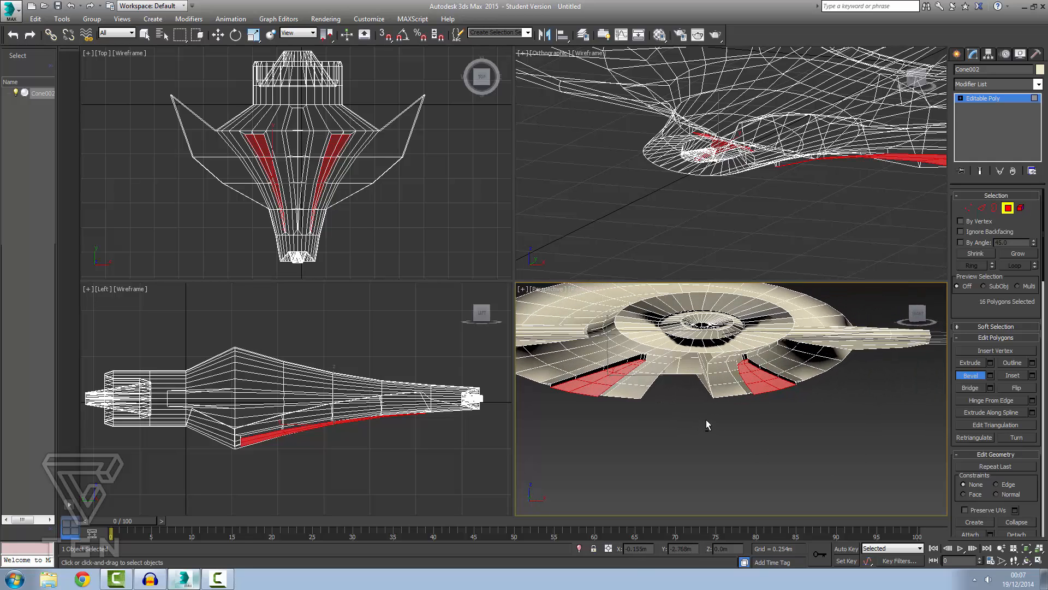
pyautogui.click(705, 421)
# Select the four centre polygons on the hull's upper side, two columns by two rows from the widest ring
pyautogui.keyDown('alt'); pyautogui.moveTo(640, 430); pyautogui.dragTo(675, 320, button='middle'); pyautogui.keyUp('alt')
pyautogui.scroll(-5, 675, 319)
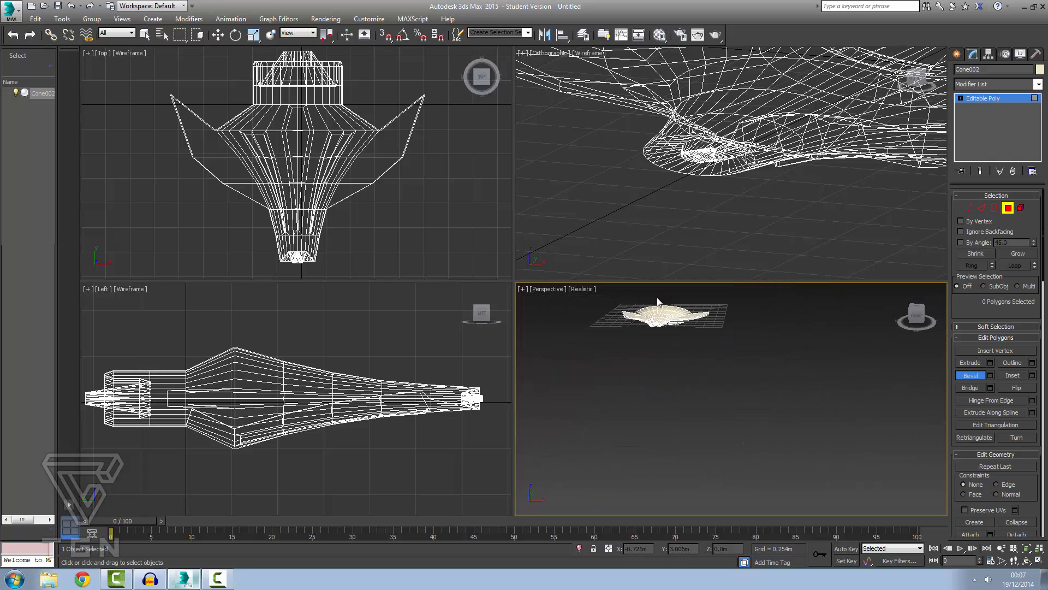
pyautogui.scroll(6, 659, 302)
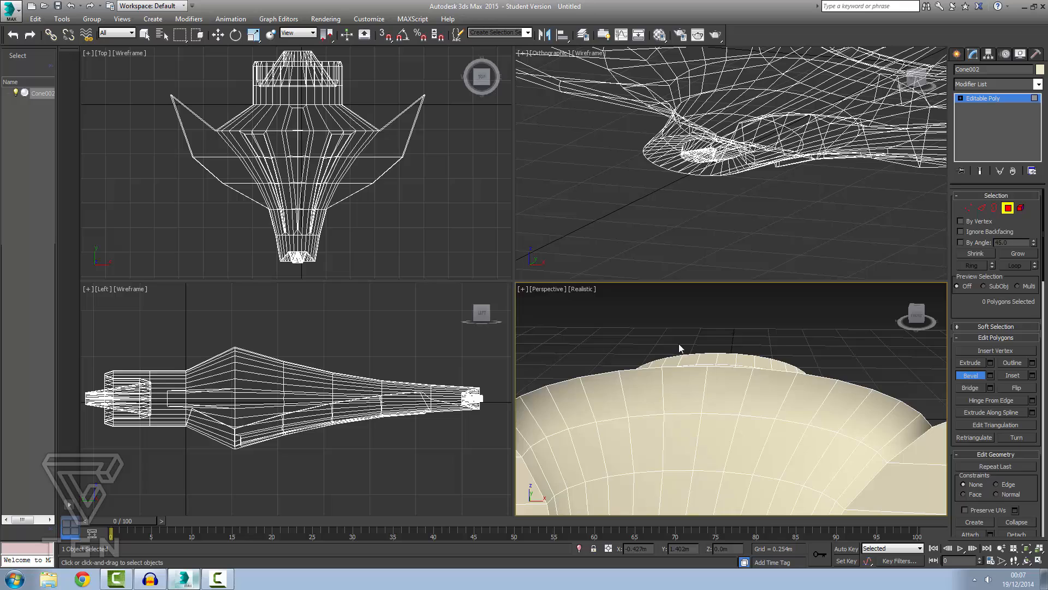
pyautogui.scroll(2, 721, 388)
pyautogui.click(717, 390)
pyautogui.keyDown('ctrl'); pyautogui.click(709, 431); pyautogui.keyUp('ctrl')
pyautogui.keyDown('ctrl'); pyautogui.click(683, 441); pyautogui.keyUp('ctrl')
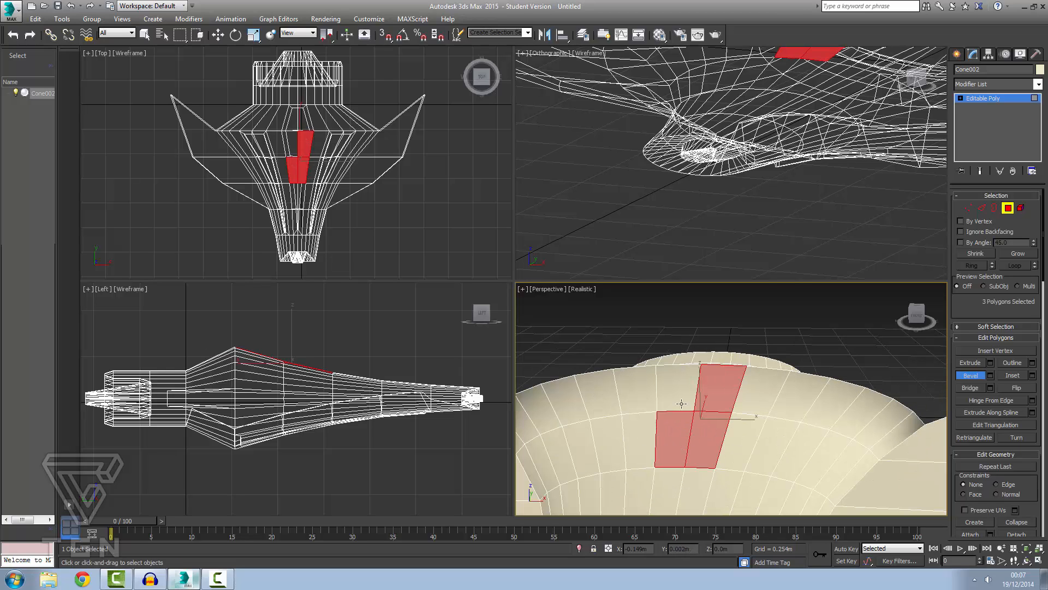
pyautogui.keyDown('ctrl'); pyautogui.click(681, 403); pyautogui.keyUp('ctrl')
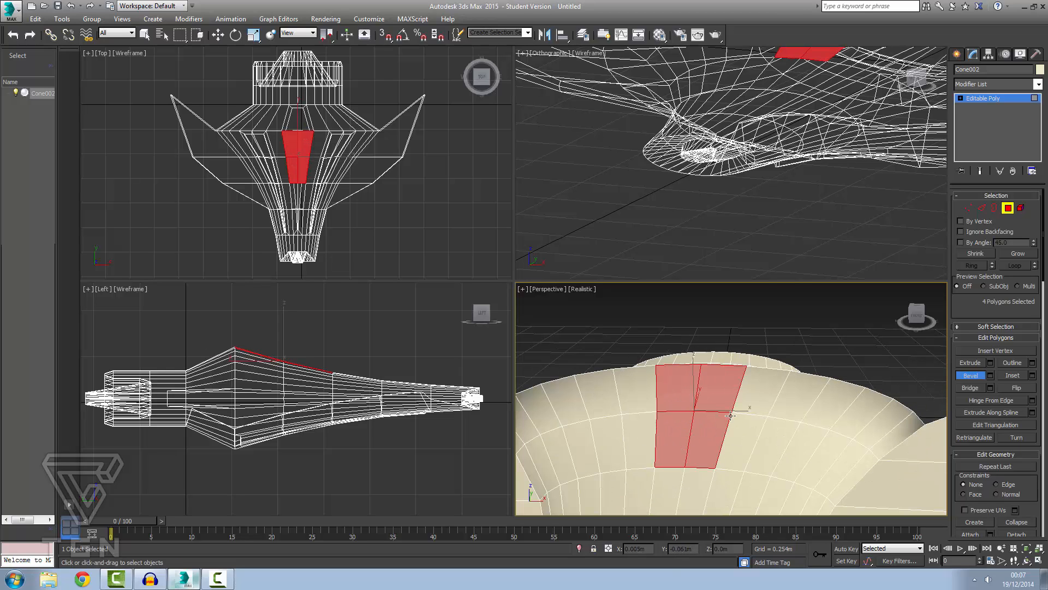
pyautogui.click(963, 365)
pyautogui.moveTo(693, 412)
pyautogui.mouseDown()
pyautogui.moveTo(698, 398)
pyautogui.moveTo(694, 413)
pyautogui.mouseUp()
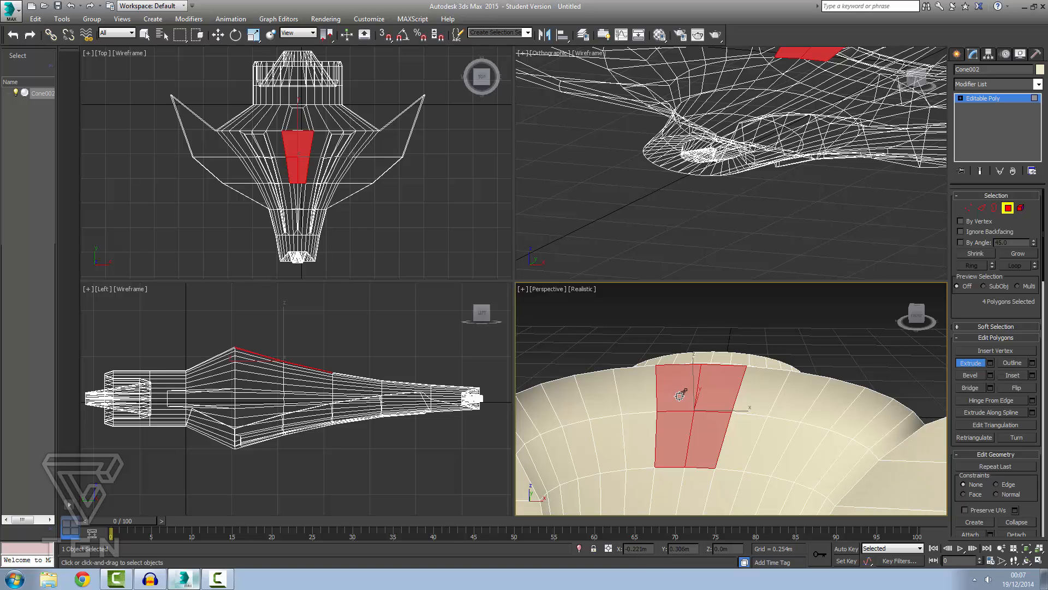
pyautogui.press('w')
pyautogui.moveTo(695, 371); pyautogui.dragTo(699, 337)
pyautogui.hotkey('ctrl', 'z')
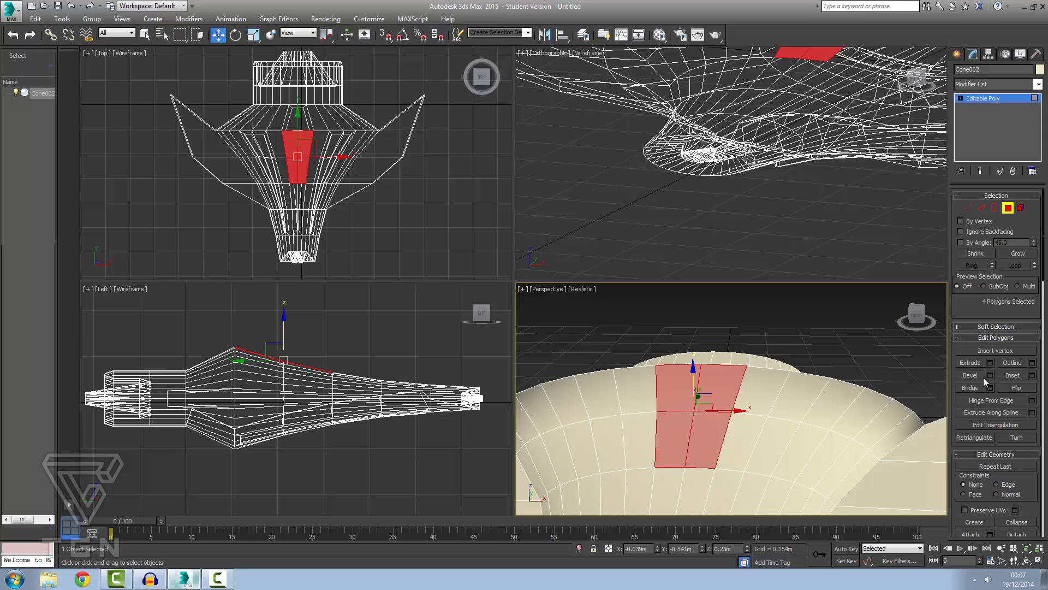
# Inset the four selected upper-side polygons slightly as a group and raise them vertically to about Z 0.356 m to form a block
pyautogui.click(1013, 376)
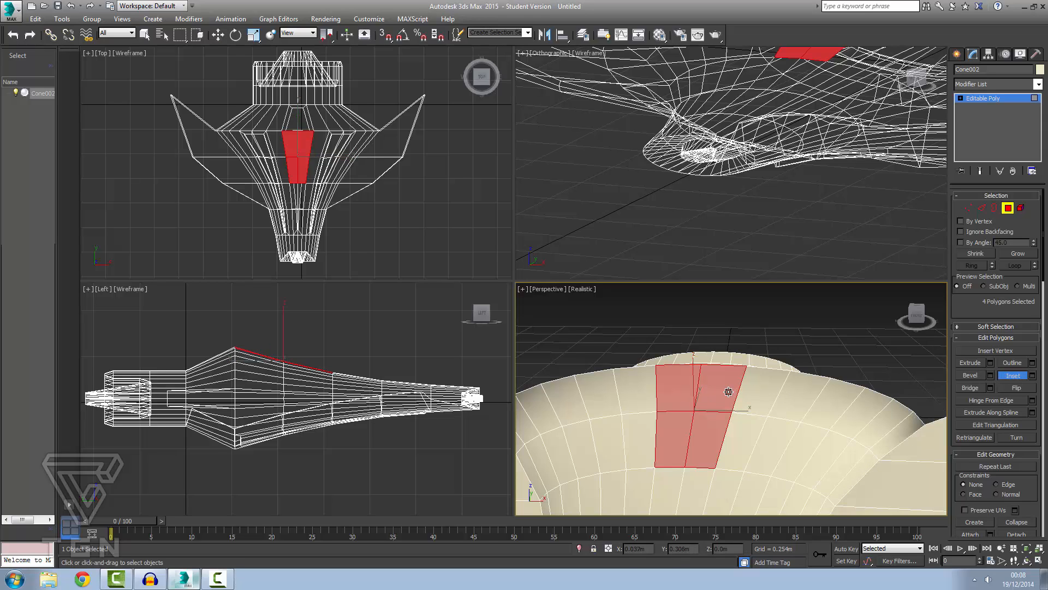
pyautogui.moveTo(728, 391); pyautogui.dragTo(727, 392)
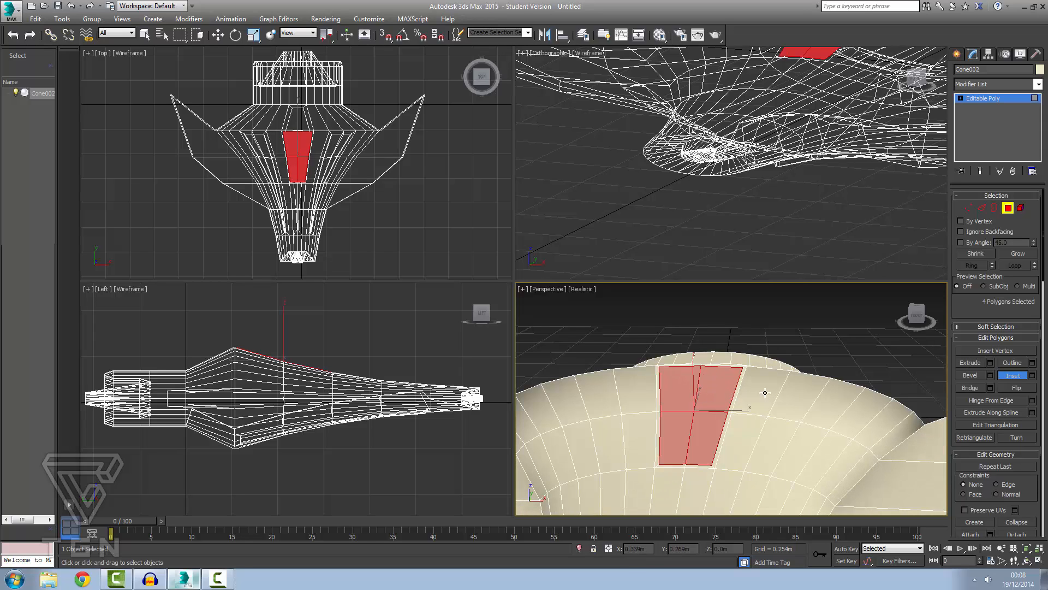
pyautogui.press('w')
pyautogui.moveTo(694, 369); pyautogui.dragTo(684, 332)
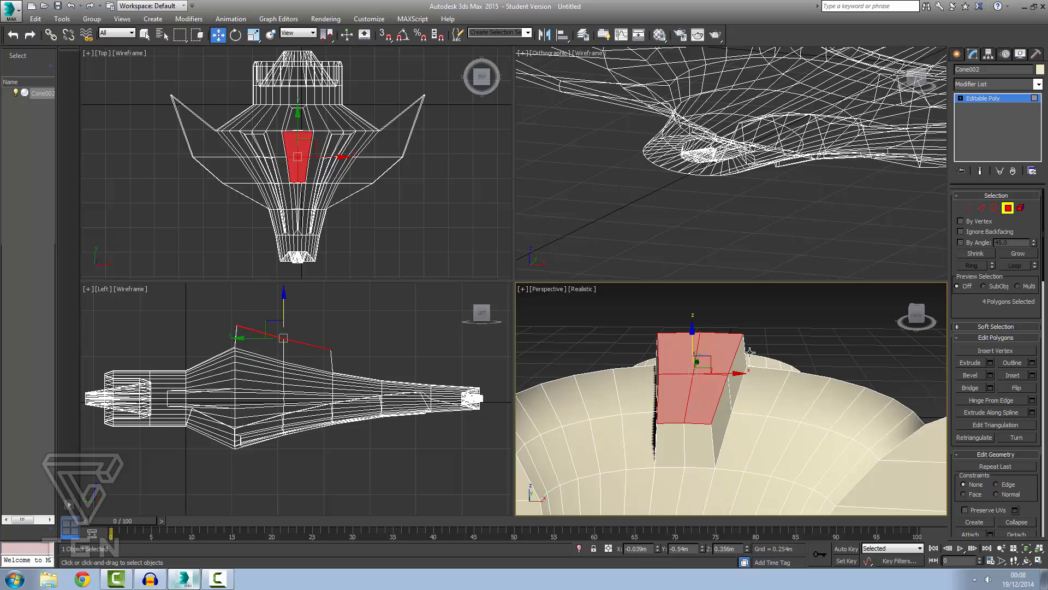
# Select the two long outer edges on each side of the raised block's top and lower them toward the hull, leaving a central ridge
pyautogui.keyDown('alt'); pyautogui.moveTo(893, 364); pyautogui.dragTo(710, 355, button='middle'); pyautogui.keyUp('alt')
pyautogui.scroll(-5, 808, 346)
pyautogui.scroll(6, 814, 342)
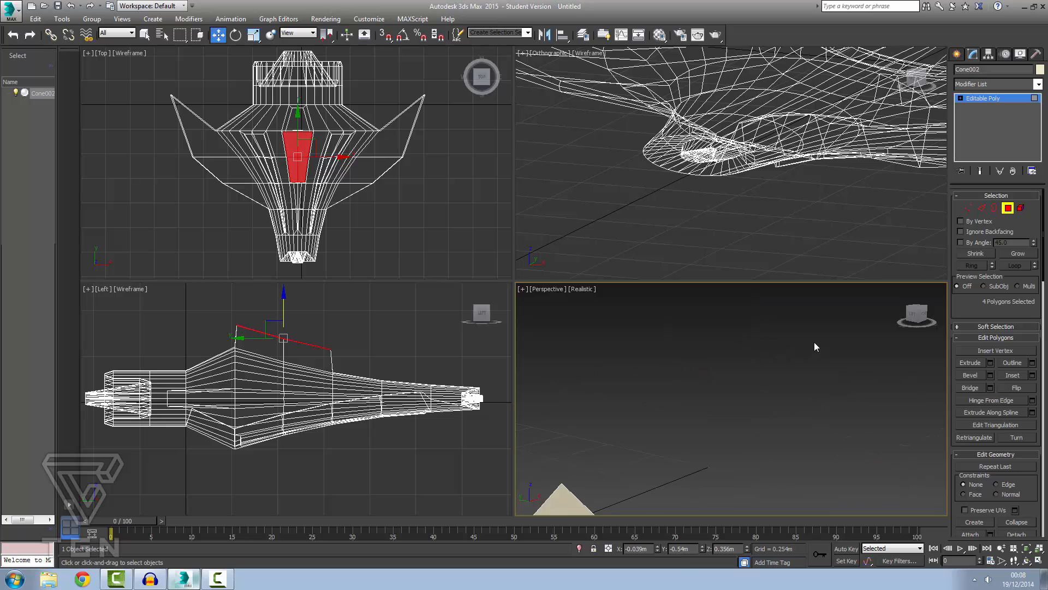
pyautogui.scroll(-3, 814, 342)
pyautogui.keyDown('alt'); pyautogui.moveTo(769, 380); pyautogui.dragTo(706, 366, button='middle'); pyautogui.keyUp('alt')
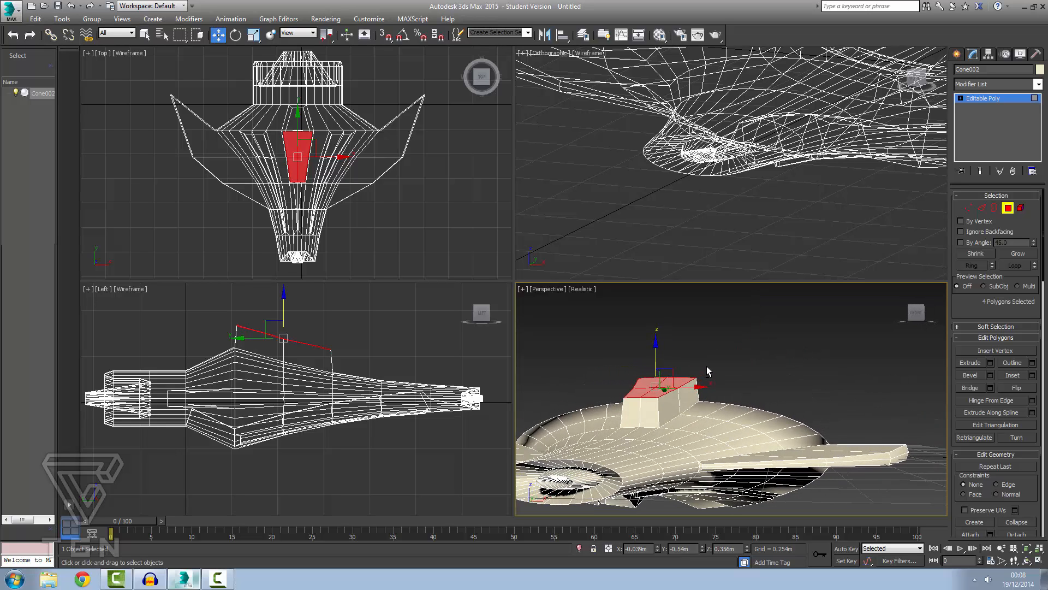
pyautogui.scroll(4, 701, 366)
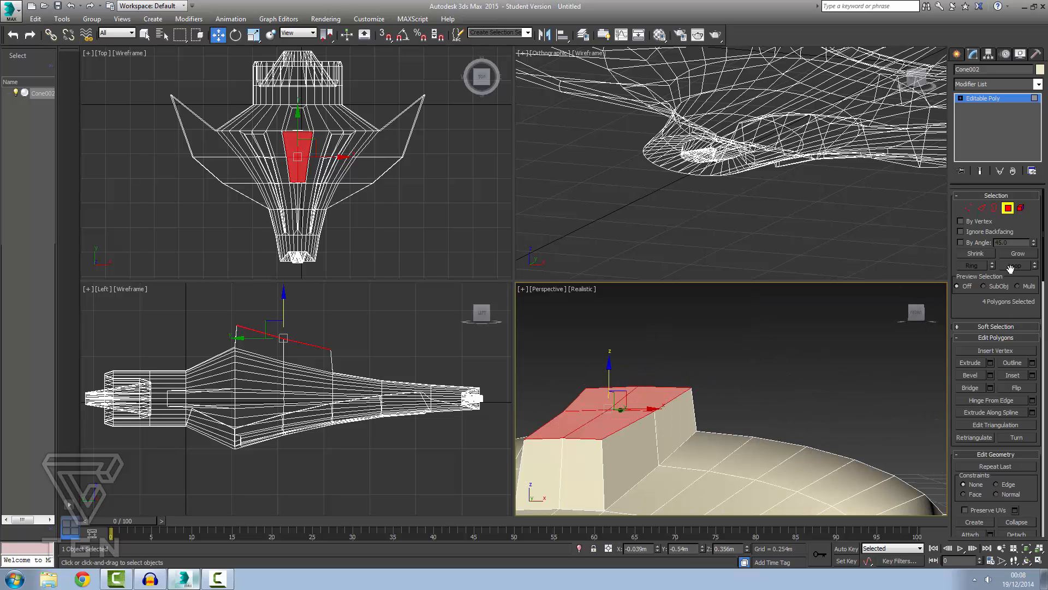
pyautogui.click(980, 208)
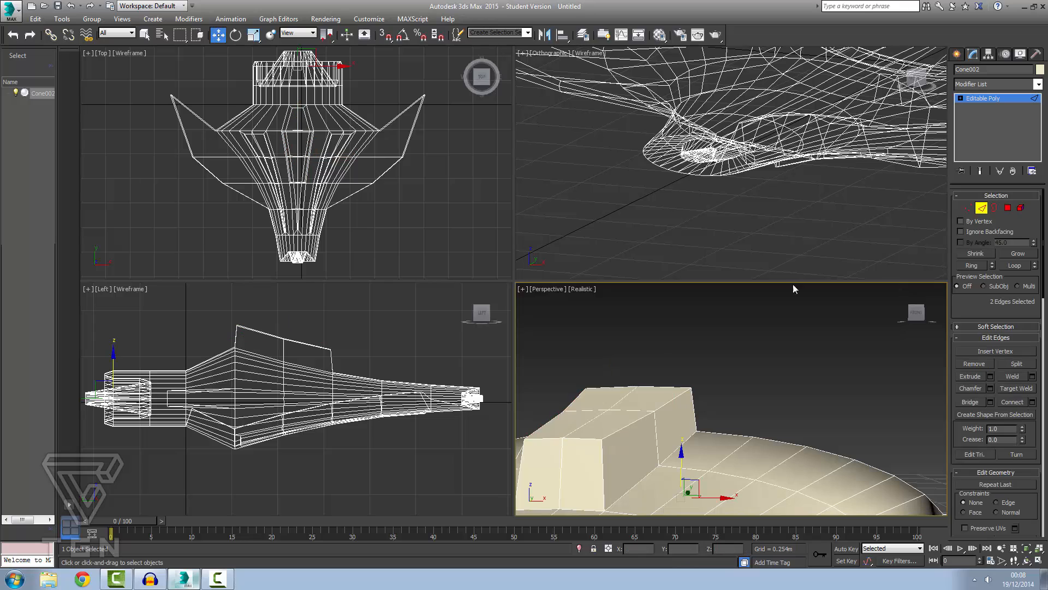
pyautogui.click(670, 404)
pyautogui.keyDown('ctrl'); pyautogui.click(620, 431); pyautogui.keyUp('ctrl')
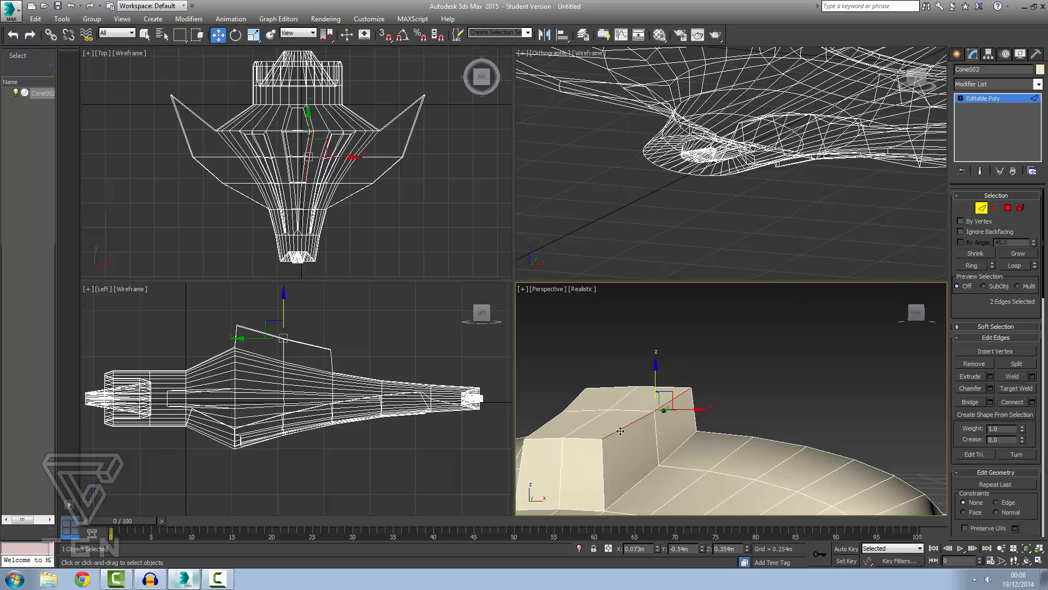
pyautogui.keyDown('alt'); pyautogui.moveTo(629, 425); pyautogui.dragTo(677, 424, button='middle'); pyautogui.keyUp('alt')
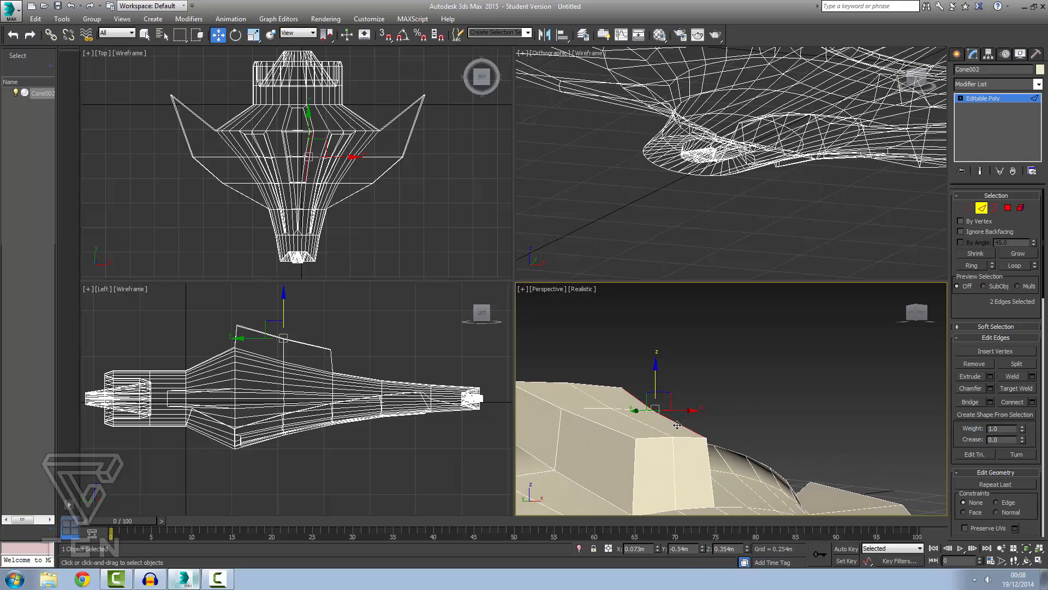
pyautogui.keyDown('ctrl'); pyautogui.click(622, 432); pyautogui.keyUp('ctrl')
pyautogui.keyDown('ctrl'); pyautogui.click(551, 403); pyautogui.keyUp('ctrl')
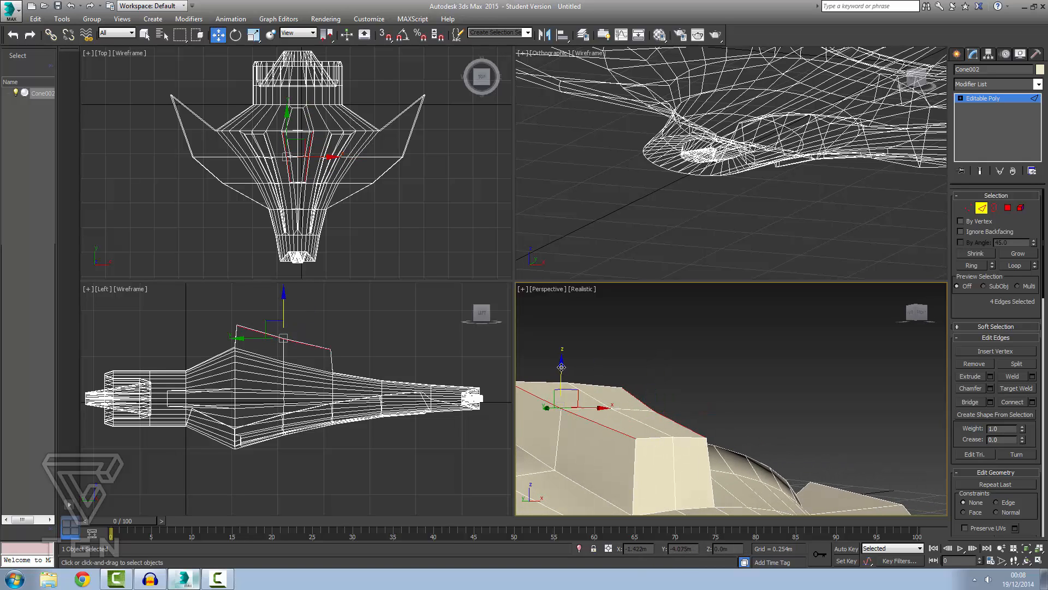
pyautogui.moveTo(562, 364); pyautogui.dragTo(557, 443)
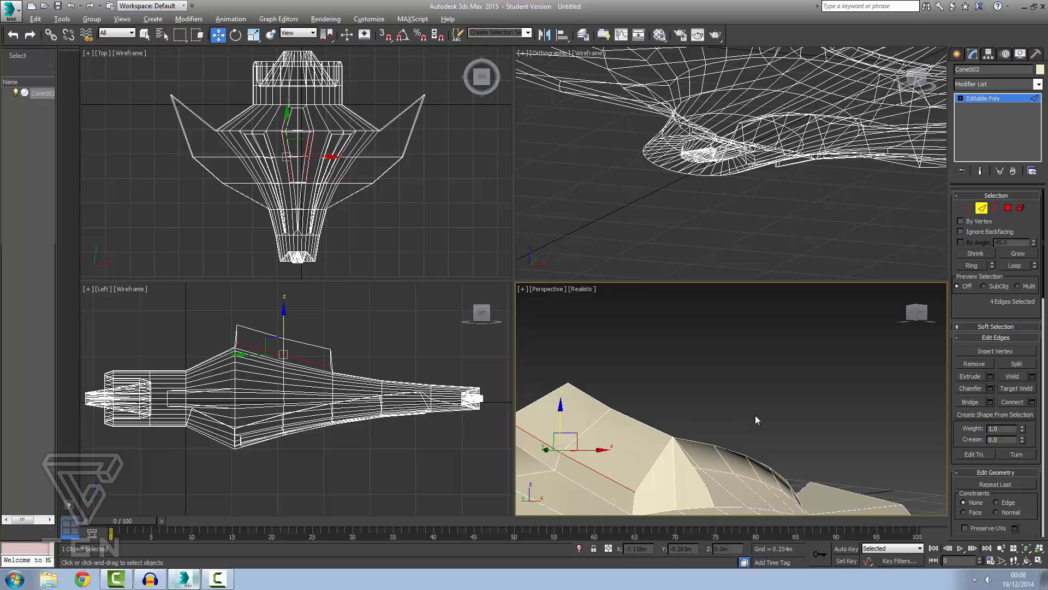
# Raise the centre ridge vertex at the nose end of the block to about Z 0.35 m
pyautogui.keyDown('alt'); pyautogui.moveTo(756, 415); pyautogui.dragTo(335, 408, button='middle'); pyautogui.keyUp('alt')
pyautogui.scroll(2, 601, 414)
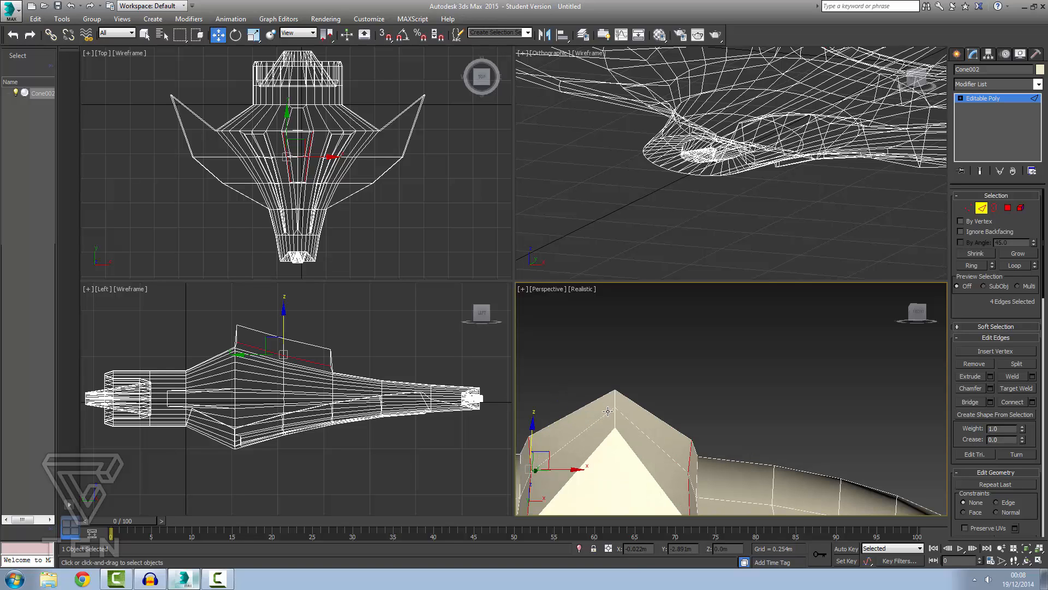
pyautogui.scroll(-1, 608, 412)
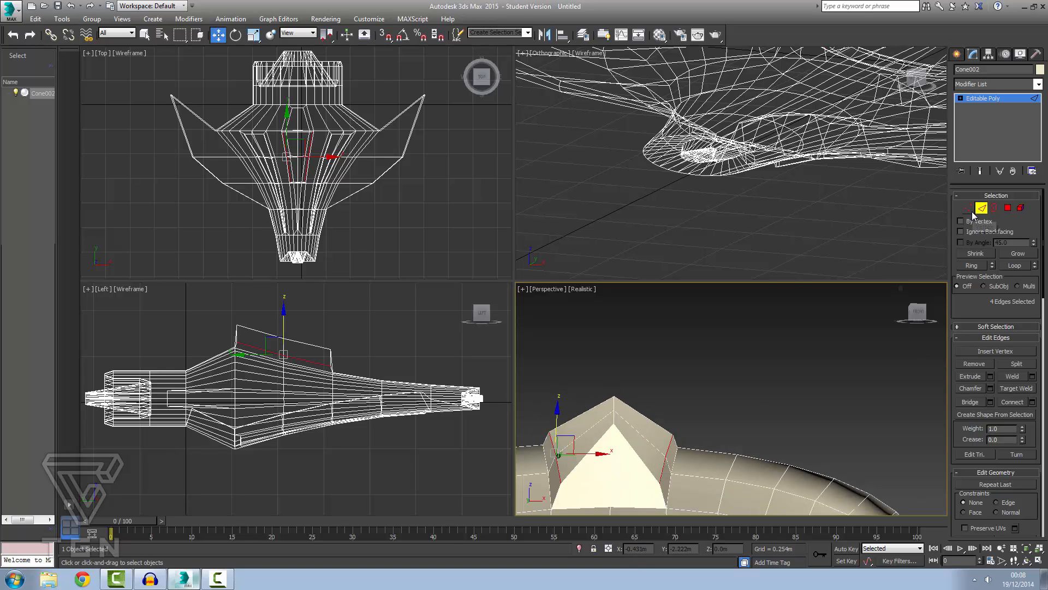
pyautogui.press('1')
pyautogui.click(611, 424)
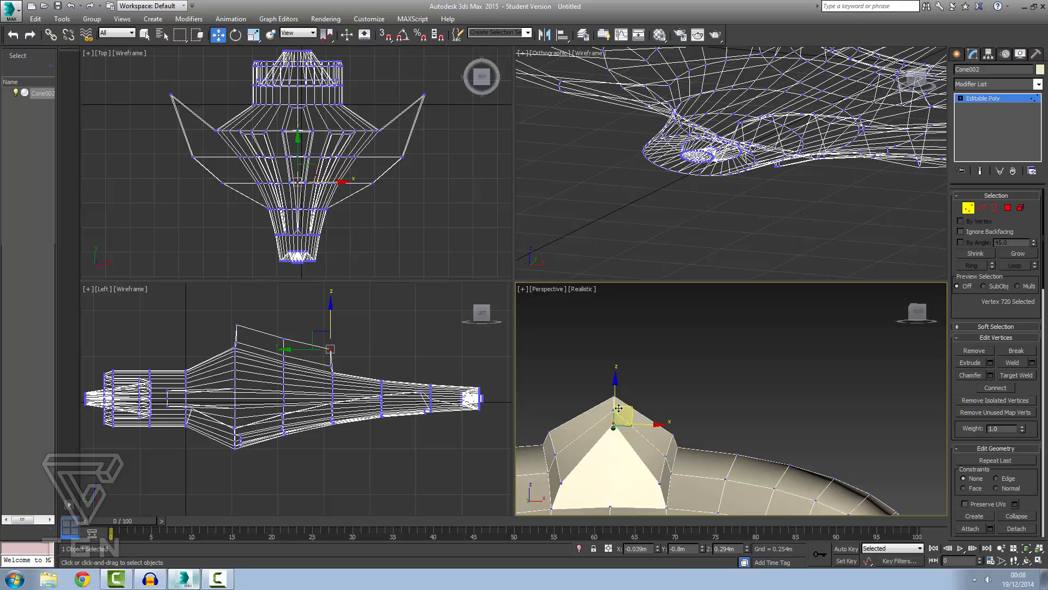
pyautogui.keyDown('alt'); pyautogui.moveTo(717, 383); pyautogui.dragTo(716, 410, button='middle'); pyautogui.keyUp('alt')
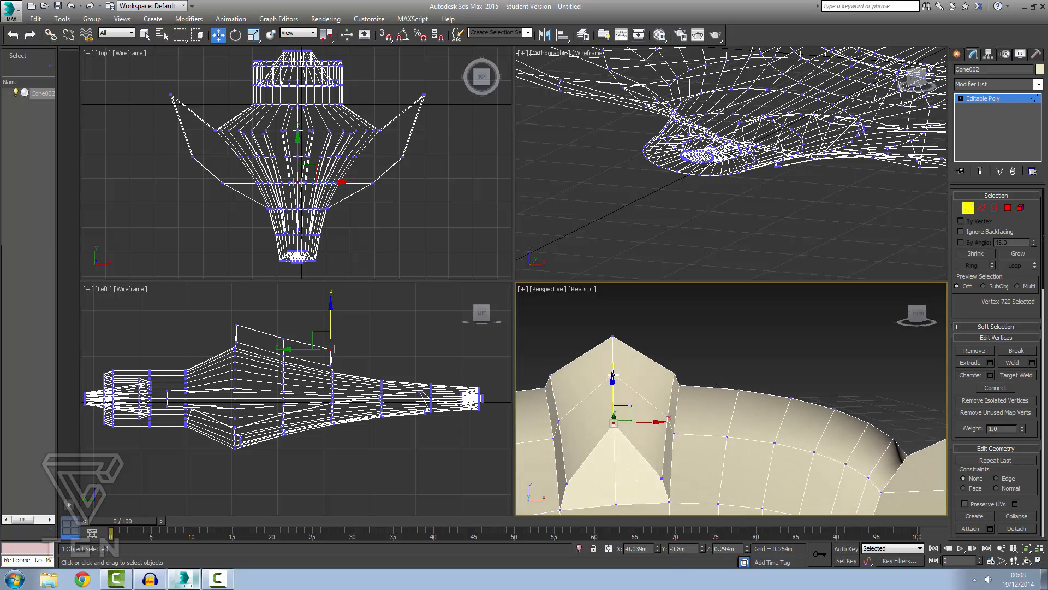
pyautogui.keyDown('alt'); pyautogui.moveTo(737, 419); pyautogui.dragTo(660, 402, button='middle'); pyautogui.keyUp('alt')
pyautogui.moveTo(614, 381); pyautogui.dragTo(622, 339)
pyautogui.keyDown('alt'); pyautogui.moveTo(657, 386); pyautogui.dragTo(566, 394, button='middle'); pyautogui.keyUp('alt')
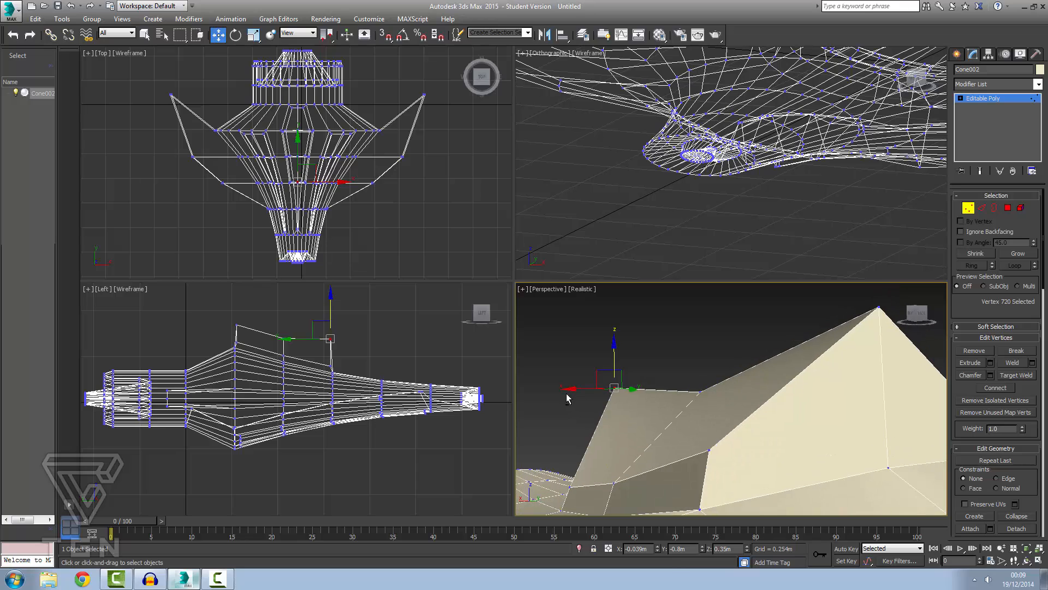
# Lower the ridge's rear centre vertex, at the hull's widest ring, until it is roughly level with the middle ridge vertex
pyautogui.click(879, 309)
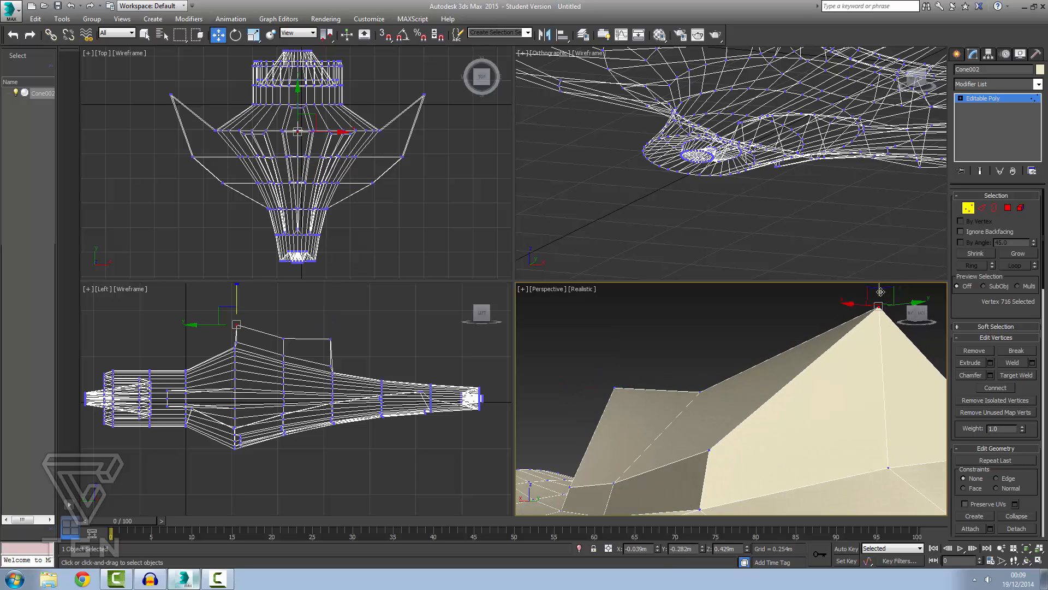
pyautogui.moveTo(879, 294); pyautogui.dragTo(873, 330)
pyautogui.moveTo(867, 359); pyautogui.dragTo(859, 389)
pyautogui.scroll(-10, 843, 386)
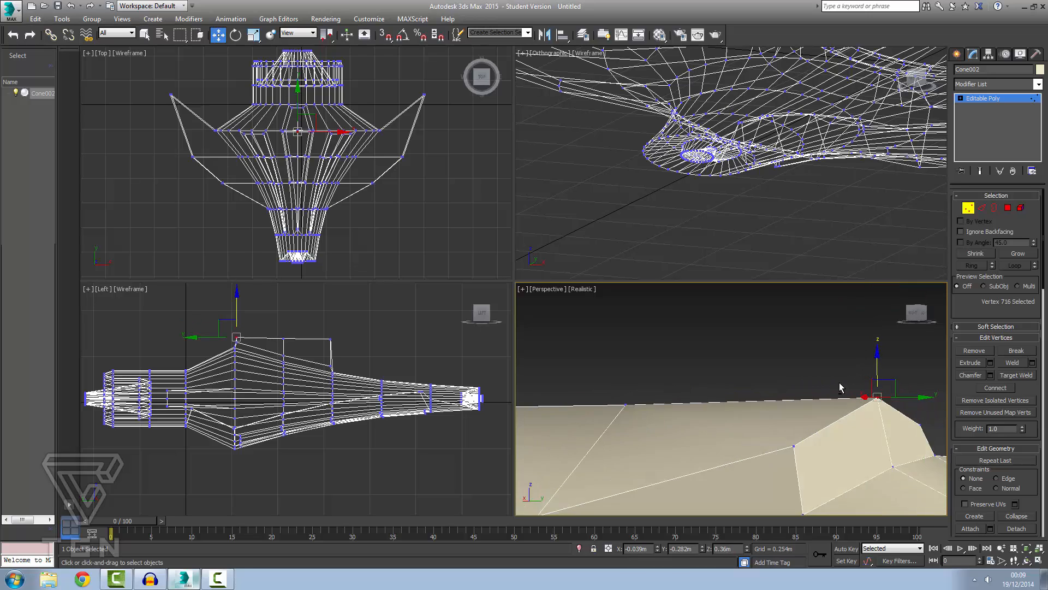
pyautogui.scroll(5, 893, 385)
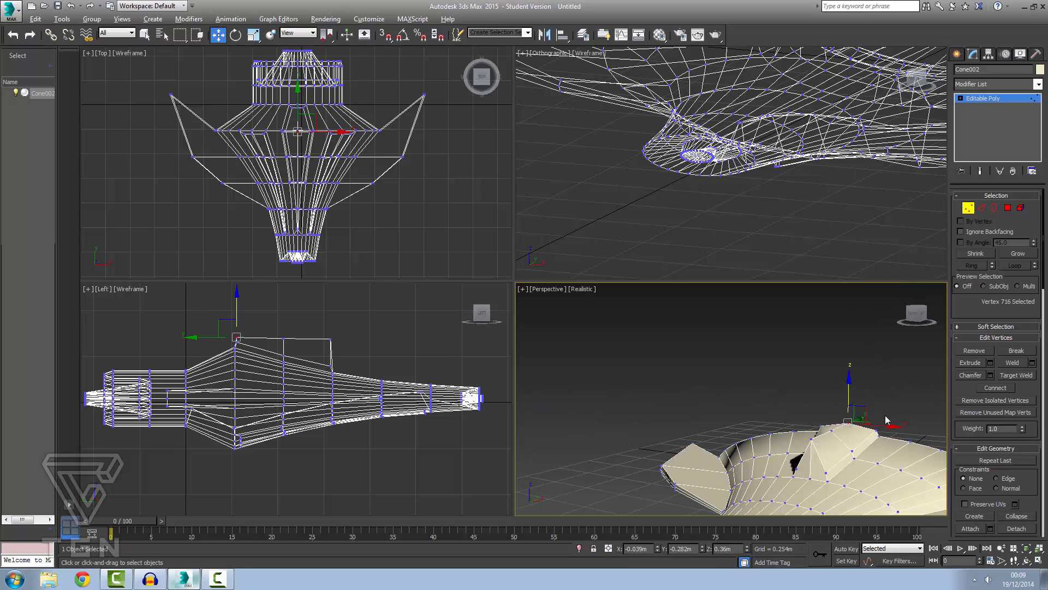
pyautogui.moveTo(885, 415)
pyautogui.keyDown('alt'); pyautogui.mouseDown(button='middle')
pyautogui.moveTo(874, 419)
pyautogui.moveTo(904, 396)
pyautogui.moveTo(903, 414)
pyautogui.mouseUp(button='middle'); pyautogui.keyUp('alt')
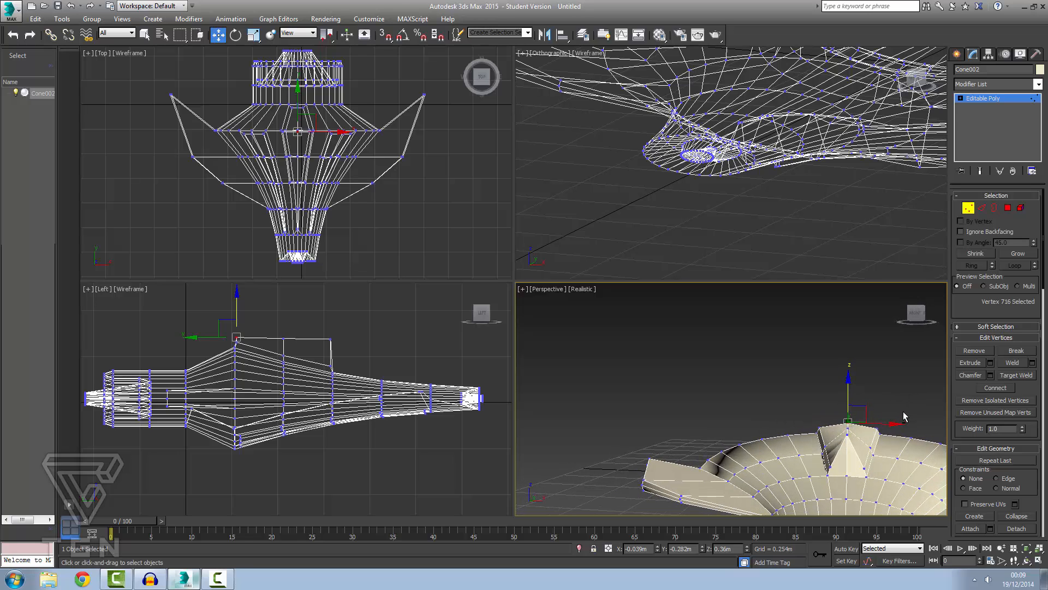
pyautogui.scroll(3, 876, 457)
pyautogui.scroll(1, 846, 421)
pyautogui.scroll(-1, 847, 421)
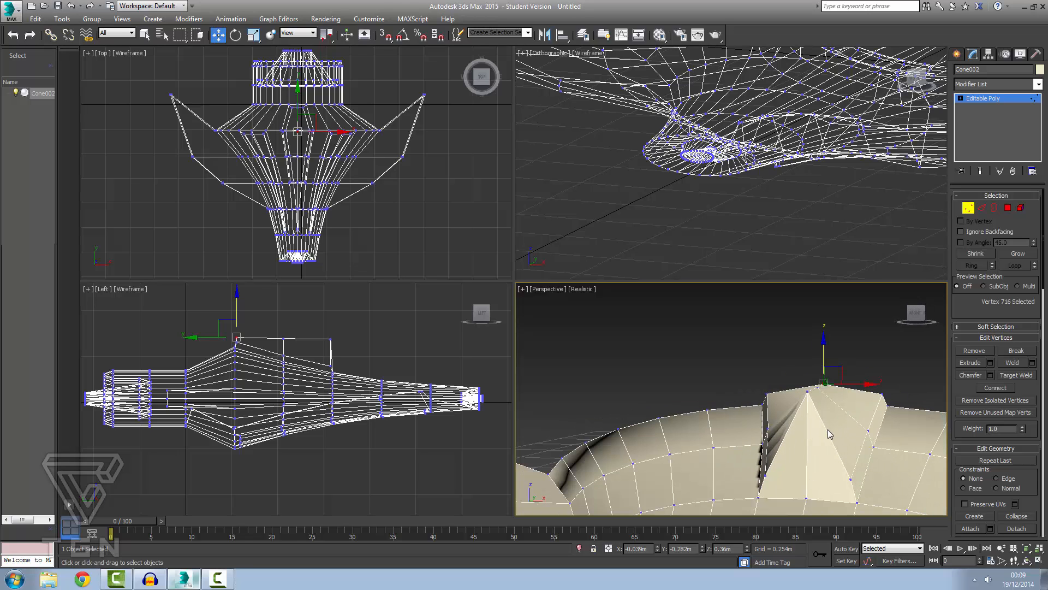
pyautogui.scroll(1, 873, 411)
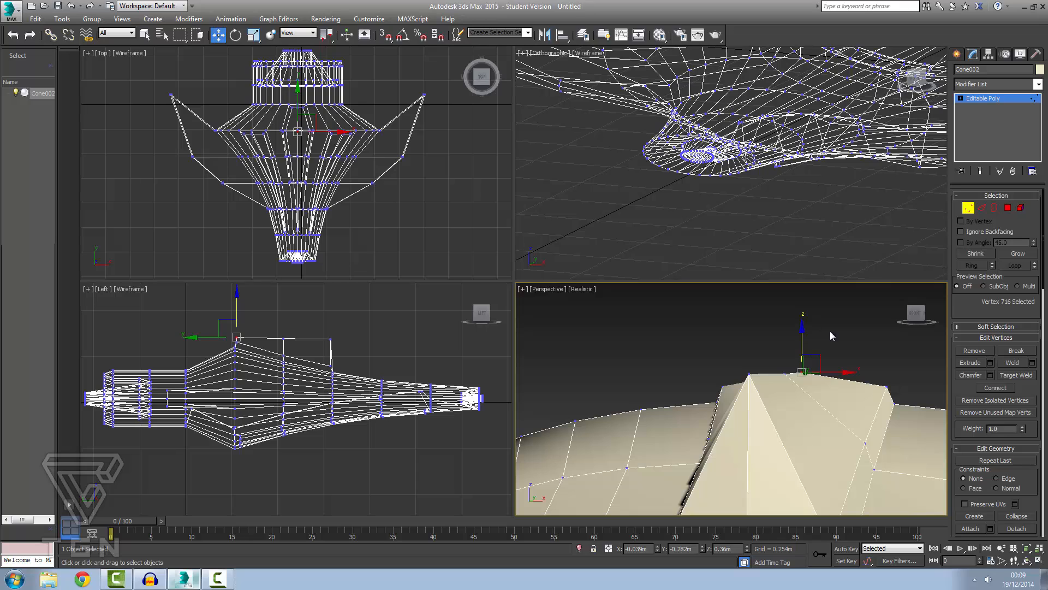
pyautogui.keyDown('alt'); pyautogui.moveTo(850, 336); pyautogui.dragTo(852, 343, button='middle'); pyautogui.keyUp('alt')
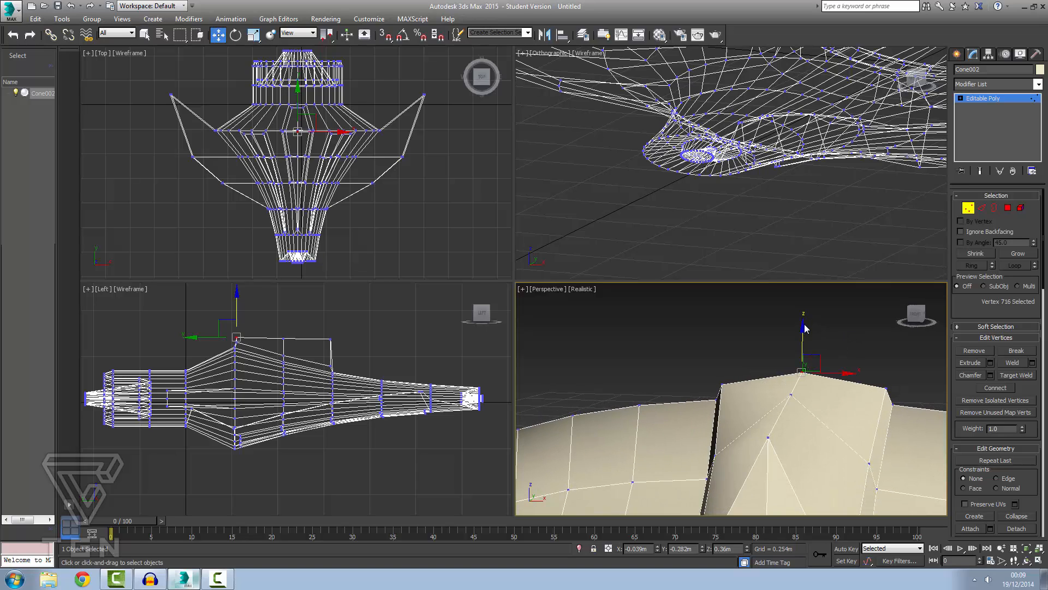
pyautogui.moveTo(802, 328); pyautogui.dragTo(789, 374)
# Level the ridge by raising its middle vertex slightly and lowering the nose-end vertex to about Z 0.344 m, then clear the vertex selection
pyautogui.click(792, 391)
pyautogui.scroll(4, 766, 383)
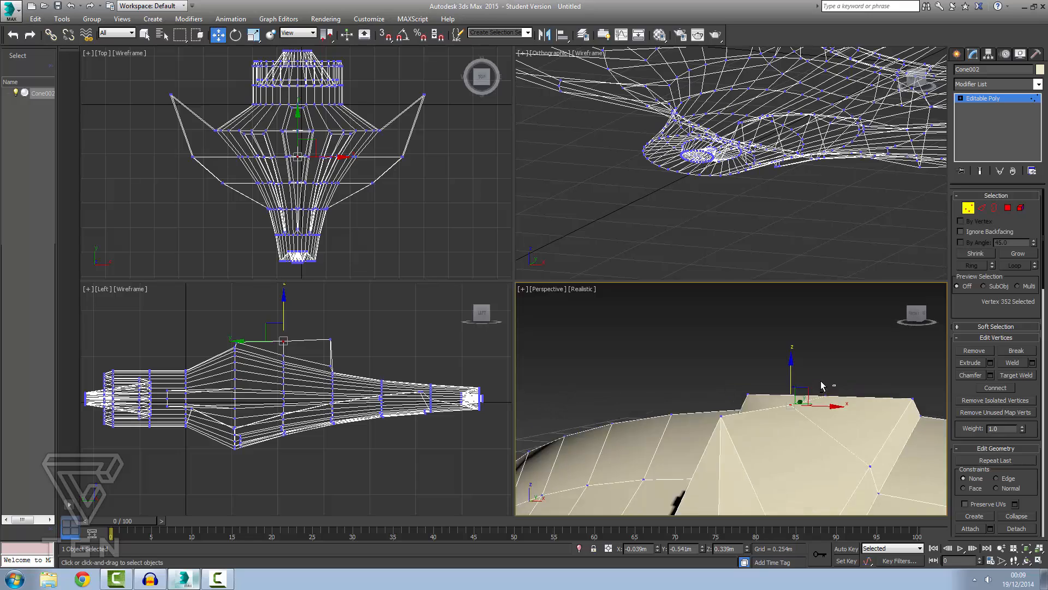
pyautogui.moveTo(766, 382)
pyautogui.keyDown('alt'); pyautogui.mouseDown(button='middle')
pyautogui.moveTo(740, 381)
pyautogui.moveTo(755, 384)
pyautogui.mouseUp(button='middle'); pyautogui.keyUp('alt')
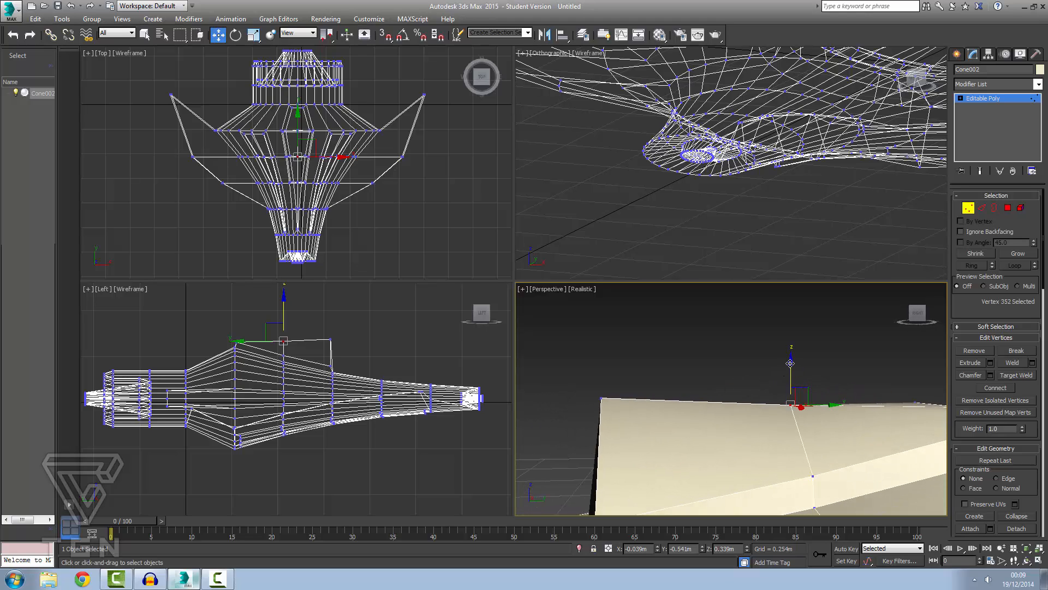
pyautogui.moveTo(790, 364); pyautogui.dragTo(790, 358)
pyautogui.click(602, 397)
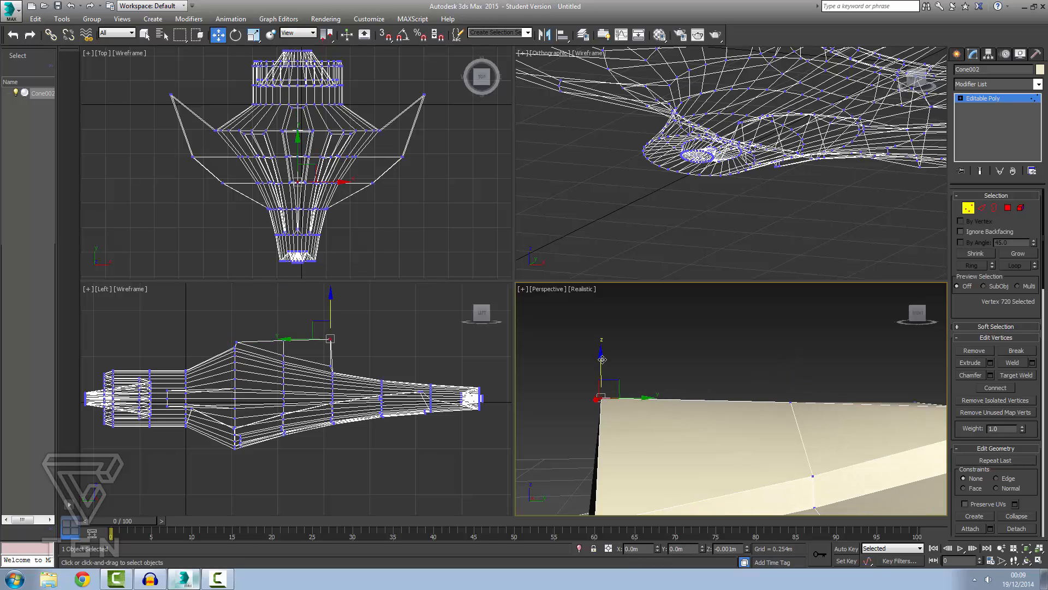
pyautogui.moveTo(603, 358); pyautogui.dragTo(601, 362)
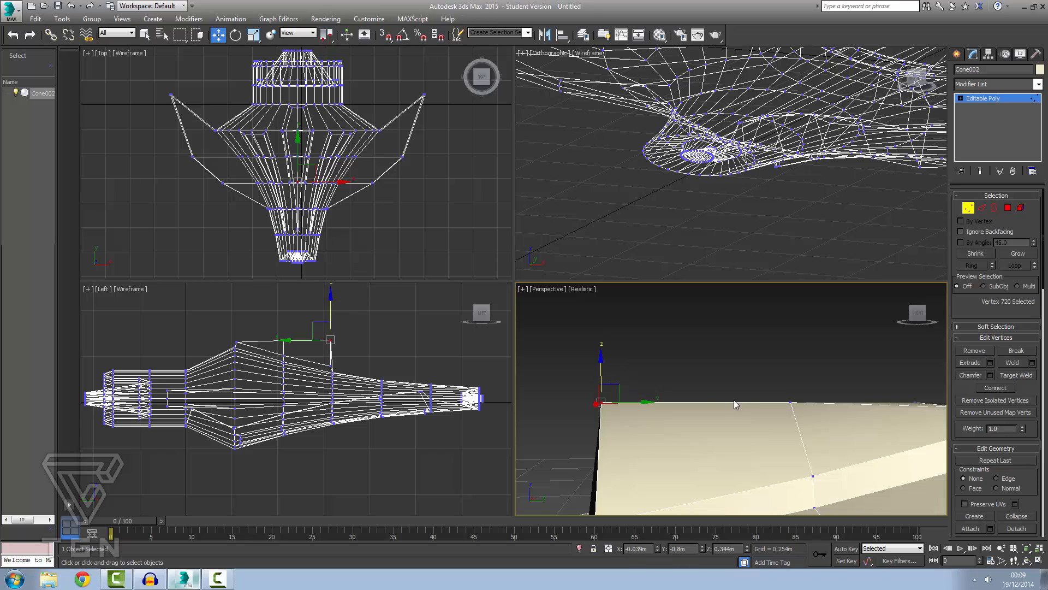
pyautogui.click(776, 375)
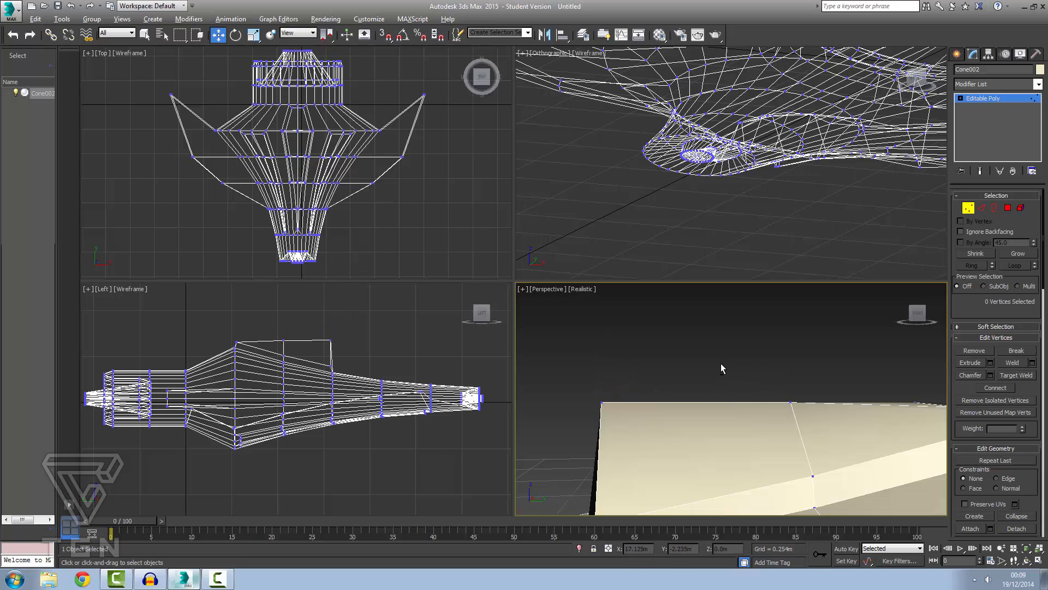
# Examine the reshaped ridge and the whole hull from several distances and angles
pyautogui.scroll(-10, 765, 348)
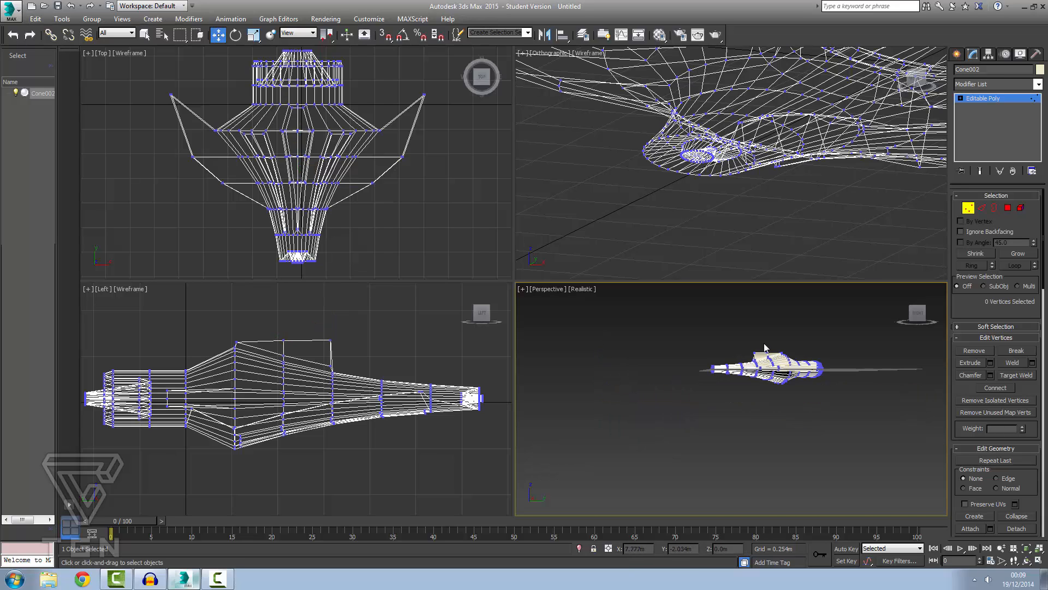
pyautogui.scroll(10, 767, 348)
pyautogui.scroll(-10, 818, 385)
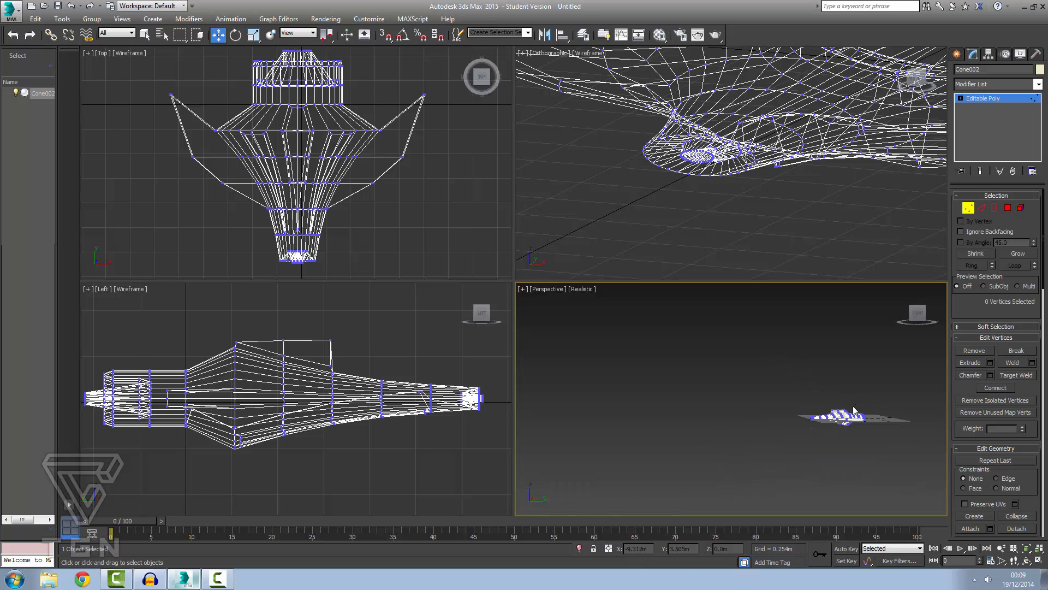
pyautogui.scroll(6, 854, 411)
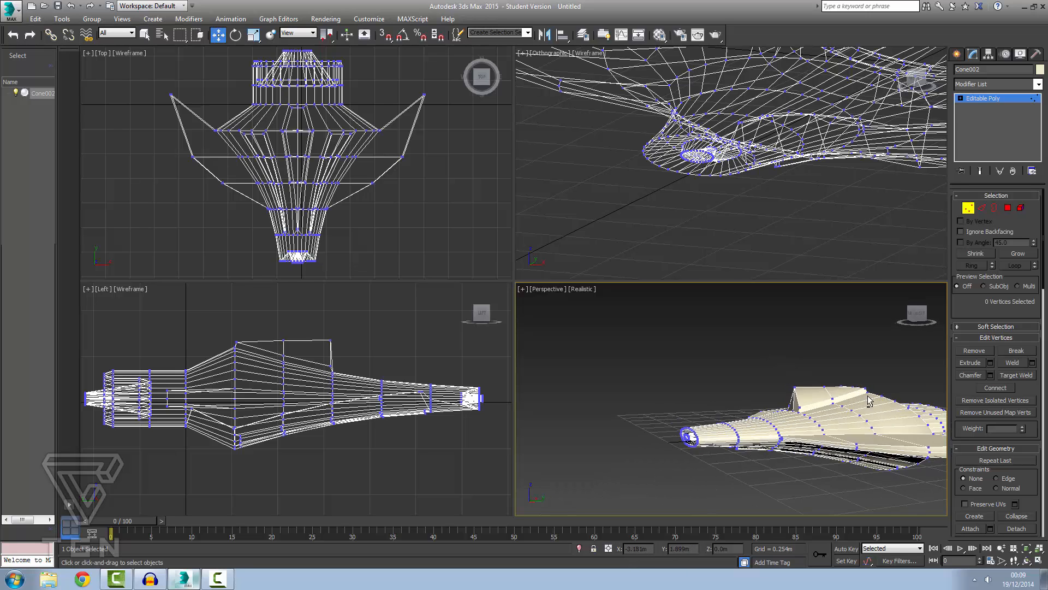
pyautogui.scroll(-2, 915, 392)
pyautogui.scroll(6, 911, 398)
pyautogui.scroll(-8, 902, 402)
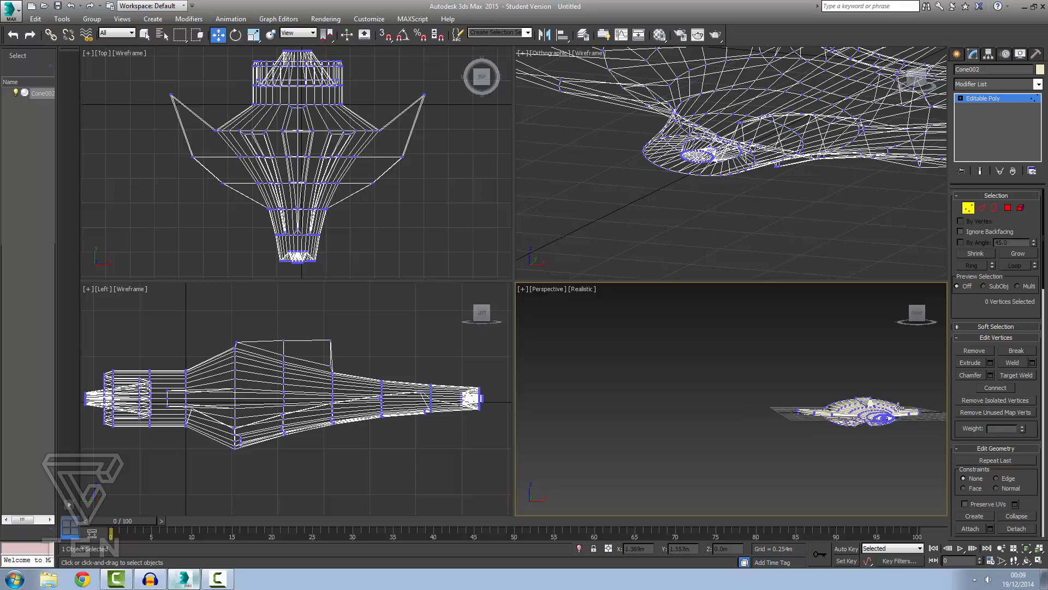
pyautogui.scroll(4, 898, 407)
pyautogui.scroll(5, 855, 396)
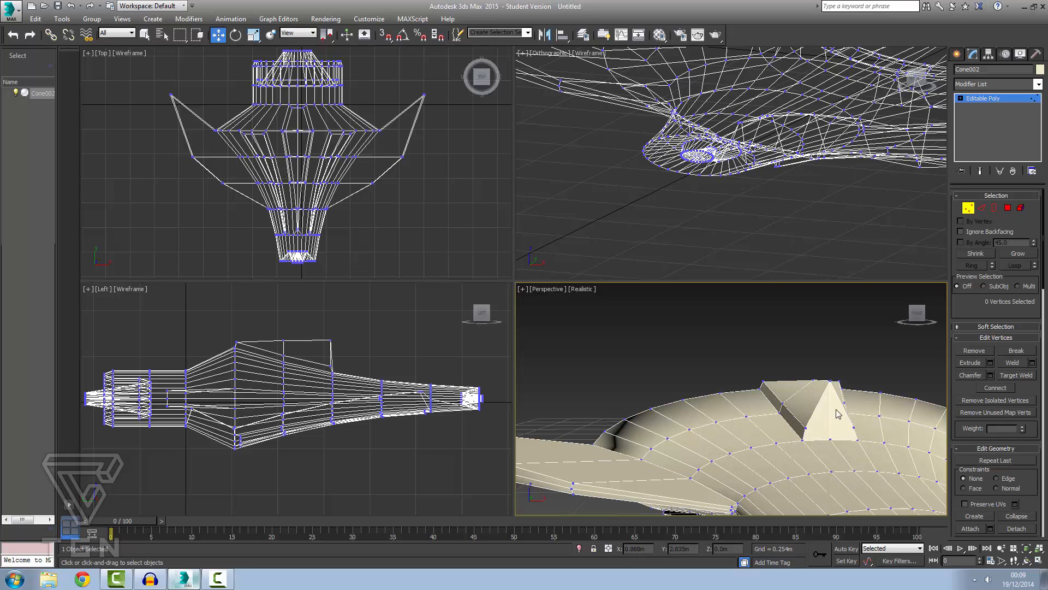
# Select the two triangular polygons that form the nose-end face of the centre ridge
pyautogui.click(1008, 209)
pyautogui.click(837, 415)
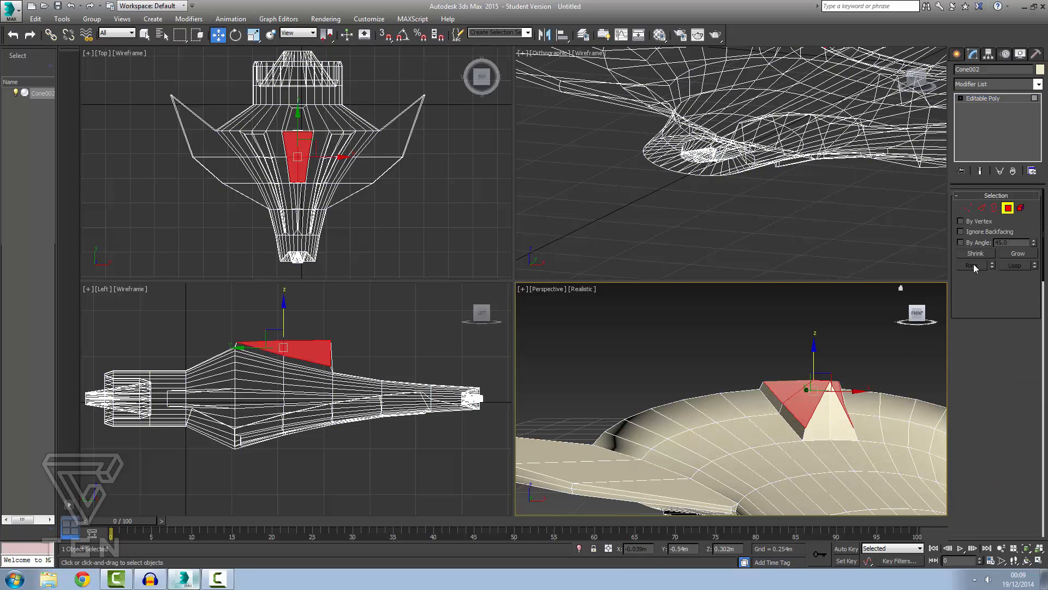
pyautogui.keyDown('ctrl'); pyautogui.click(825, 422); pyautogui.keyUp('ctrl')
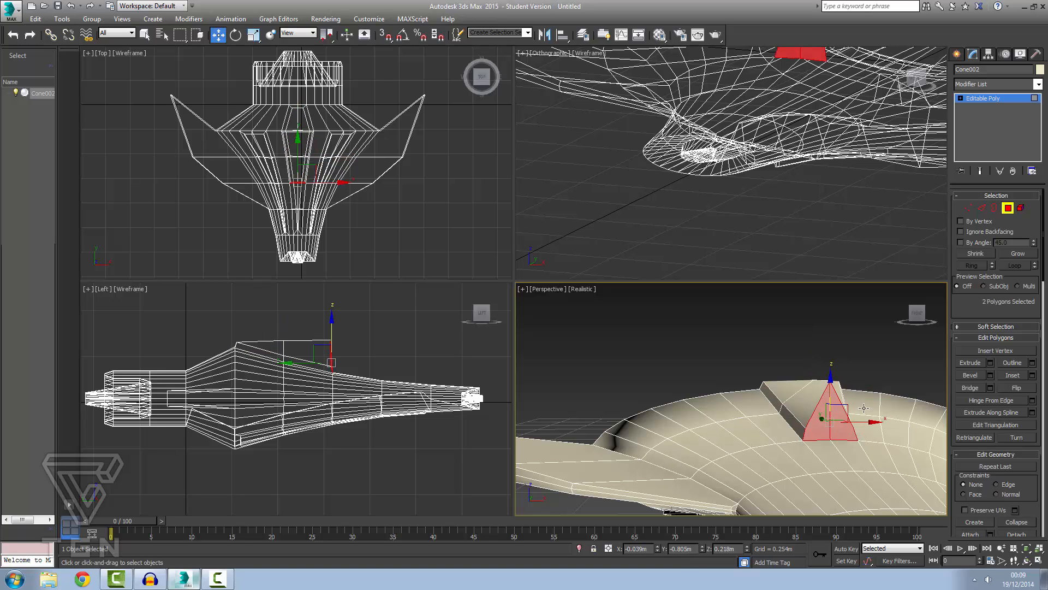
pyautogui.press('z')
pyautogui.scroll(-5, 855, 411)
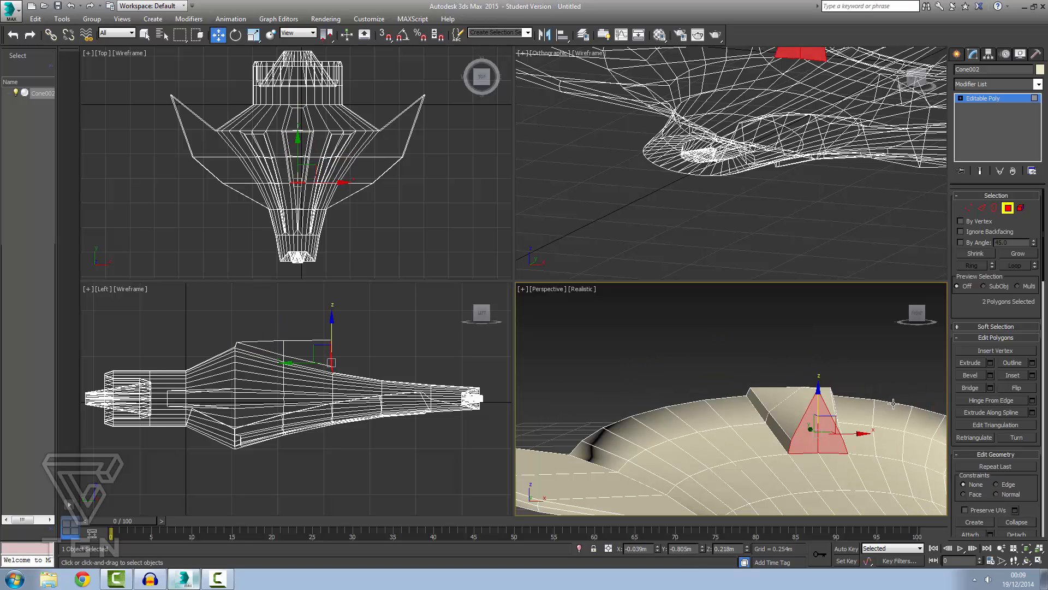
pyautogui.scroll(3, 936, 388)
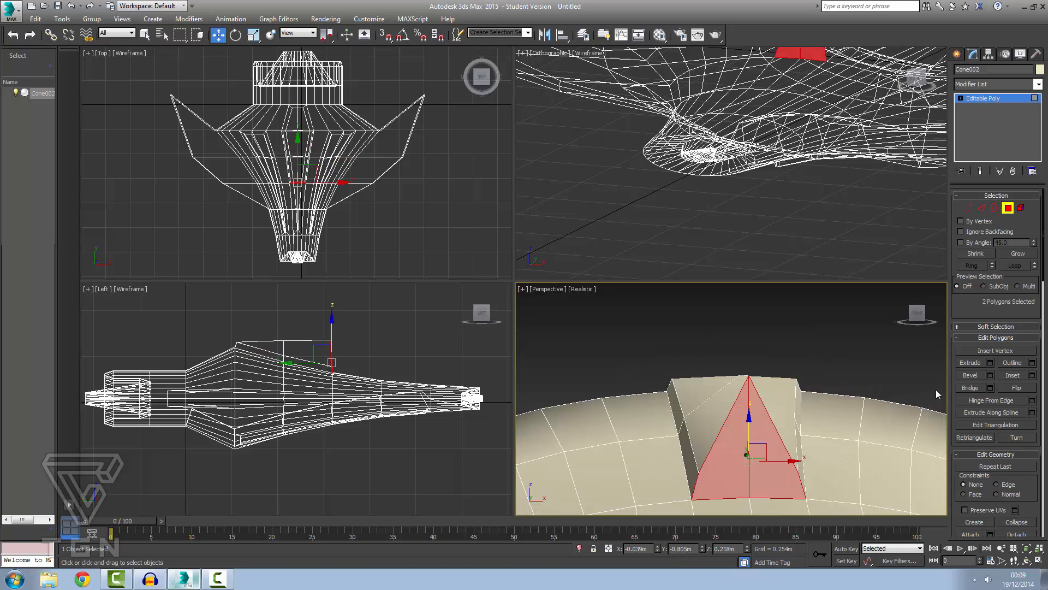
# Try to bevel the two triangular nose-end polygons inward into the ridge, and clear the polygon selection
pyautogui.click(975, 373)
pyautogui.click(767, 453)
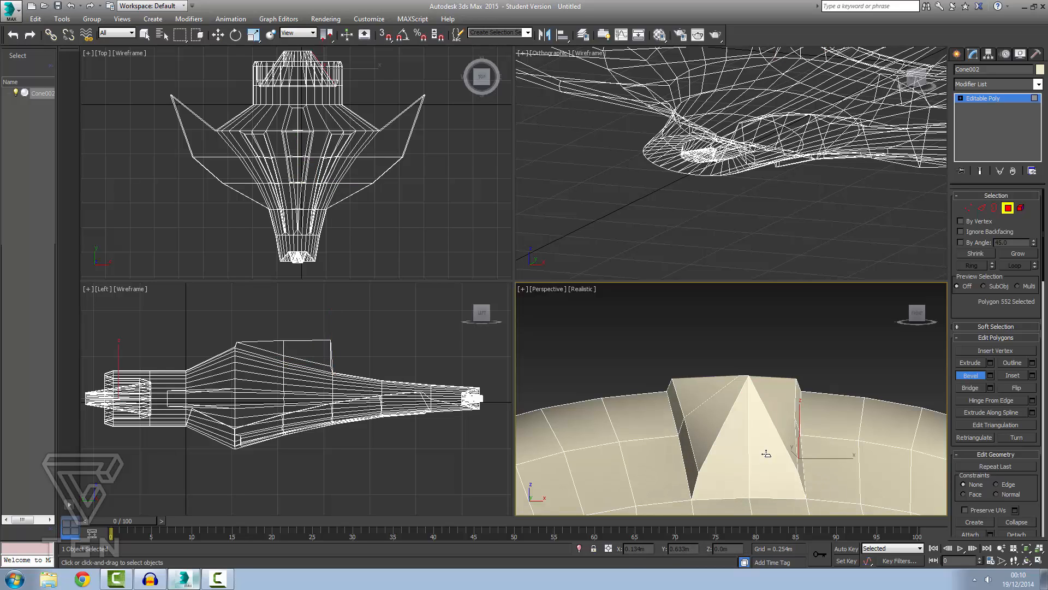
pyautogui.click(770, 448)
pyautogui.keyDown('ctrl'); pyautogui.click(740, 453); pyautogui.keyUp('ctrl')
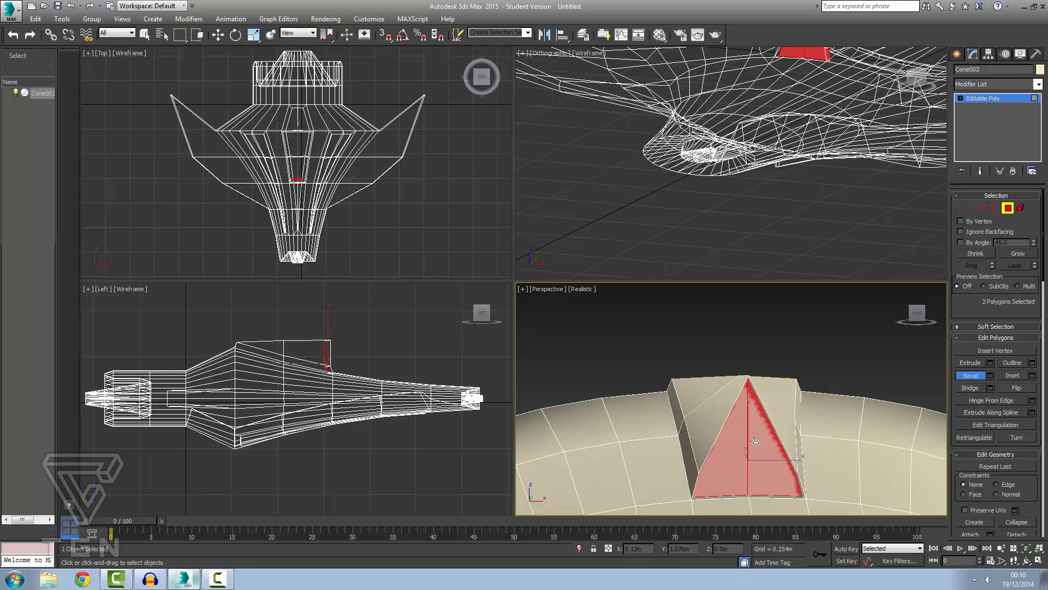
pyautogui.moveTo(754, 442); pyautogui.dragTo(754, 442)
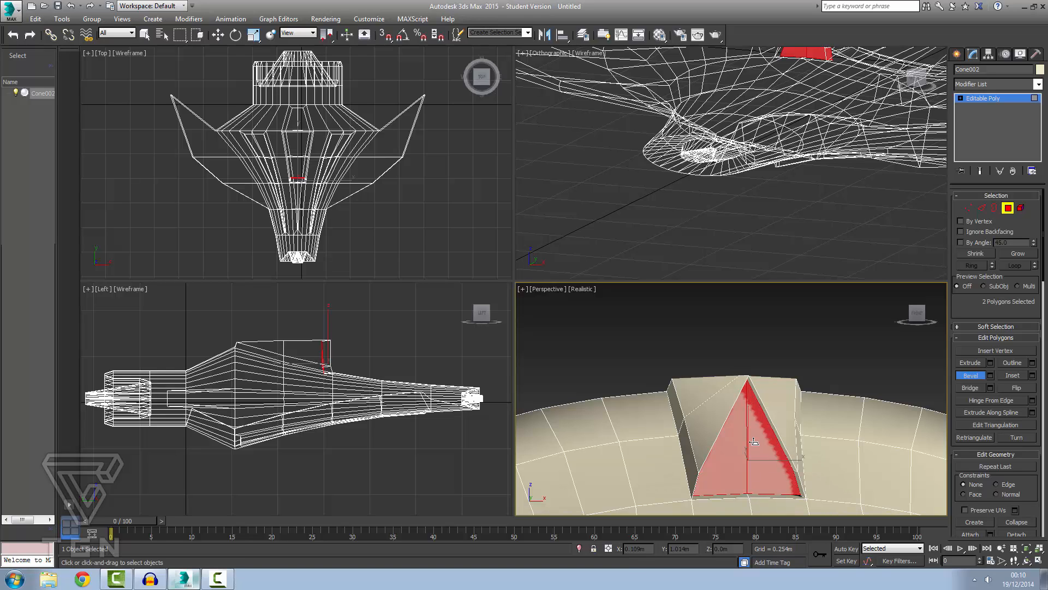
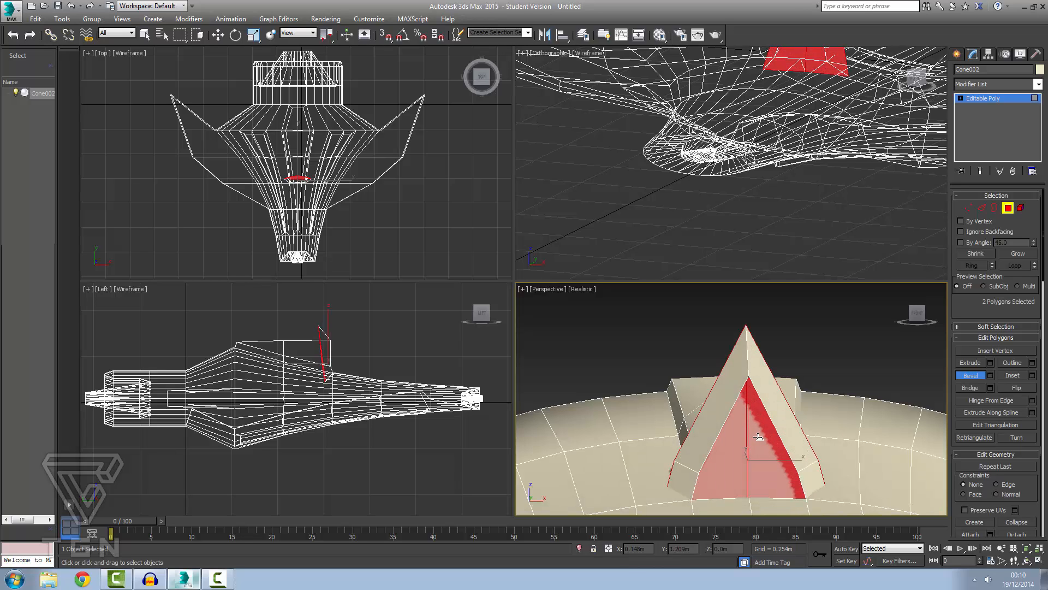
pyautogui.click(754, 463)
pyautogui.click(853, 355)
# Examine the bevelled nose-end face of the ridge up close, checking its sloping sides and lower corners
pyautogui.scroll(4, 774, 441)
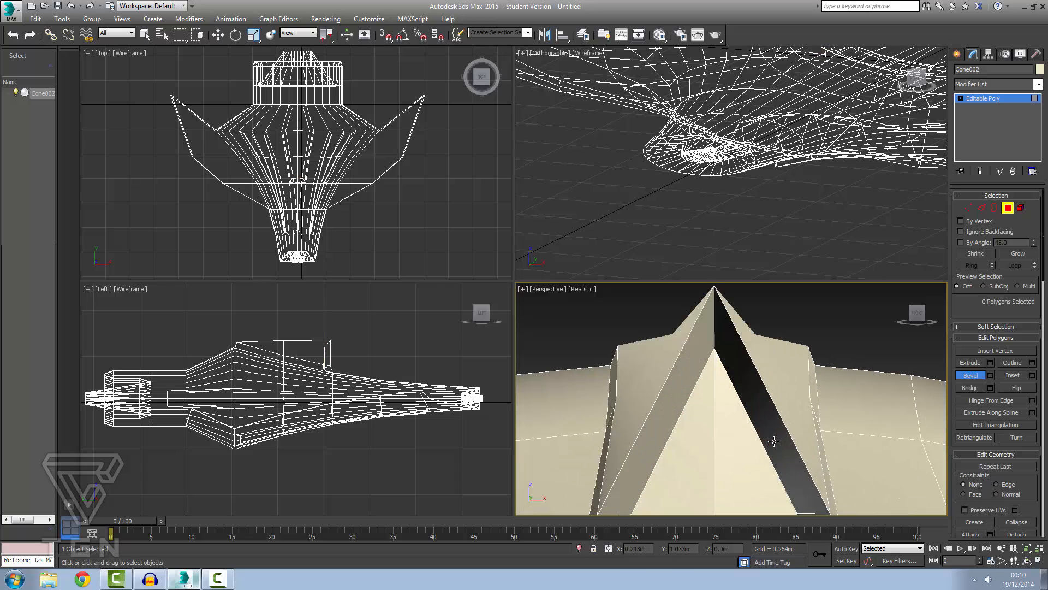
pyautogui.click(734, 436)
pyautogui.click(702, 441)
pyautogui.click(690, 375)
pyautogui.click(737, 378)
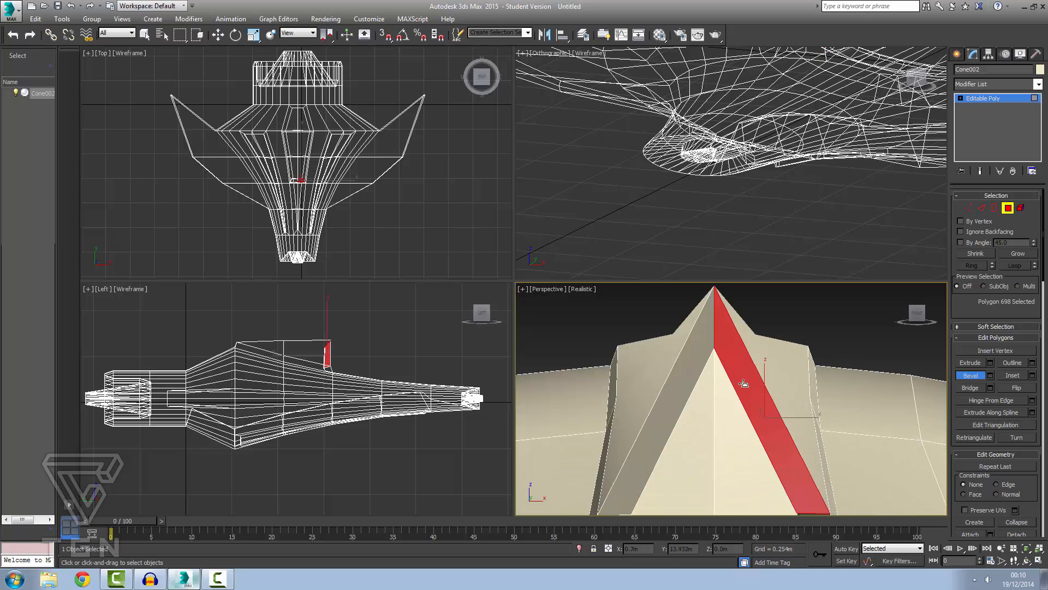
pyautogui.scroll(-3, 744, 383)
pyautogui.scroll(8, 750, 435)
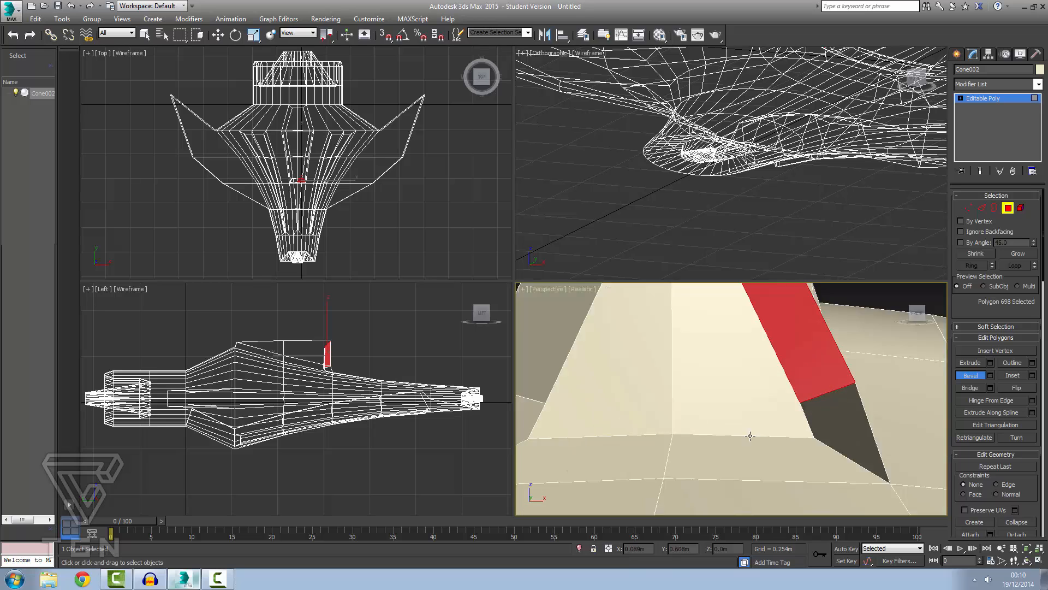
pyautogui.scroll(-6, 750, 435)
pyautogui.scroll(-2, 773, 417)
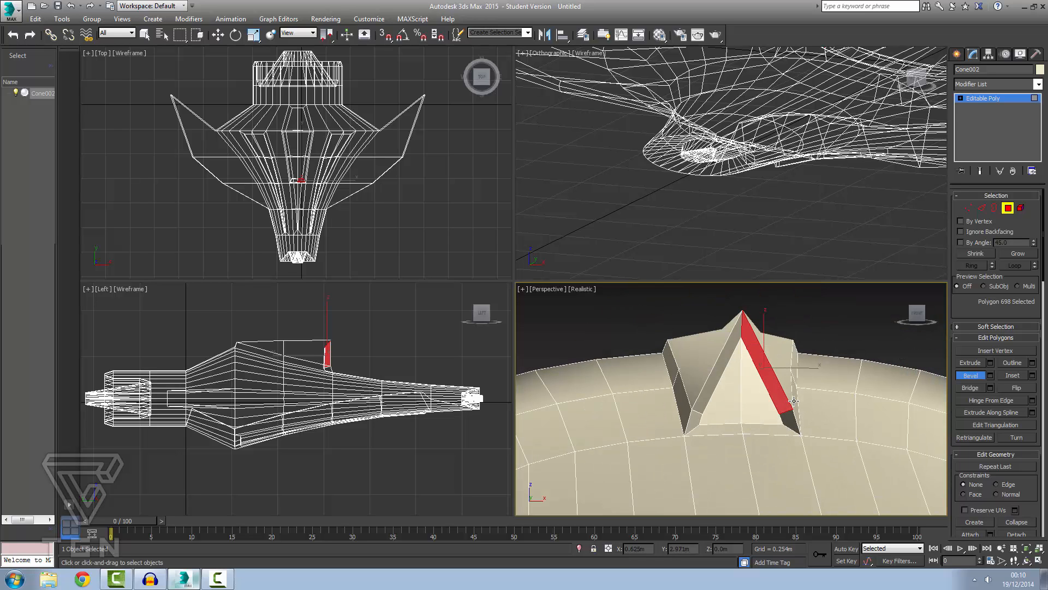
# Undo the inward bevel of the ridge's nose-end face, back to the two triangular polygons being selected
pyautogui.keyDown('alt'); pyautogui.moveTo(787, 402); pyautogui.dragTo(794, 399, button='middle'); pyautogui.keyUp('alt')
pyautogui.hotkey('ctrl', 'z')
pyautogui.hotkey('ctrl', 'z')
pyautogui.hotkey('ctrl', 'z')
pyautogui.hotkey('ctrl', 'z')
pyautogui.hotkey('ctrl', 'z')
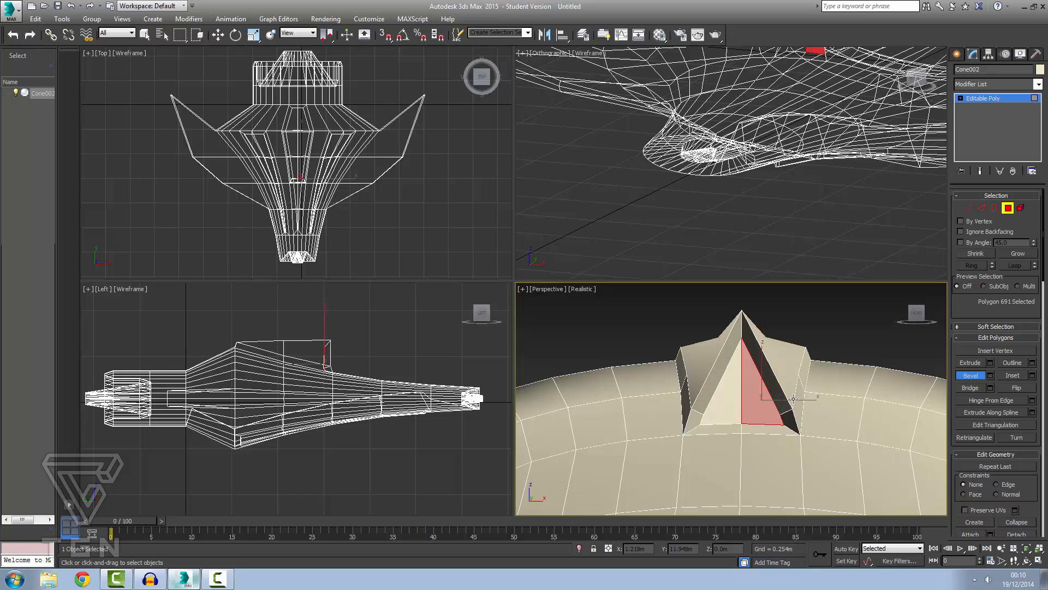
pyautogui.hotkey('ctrl', 'z')
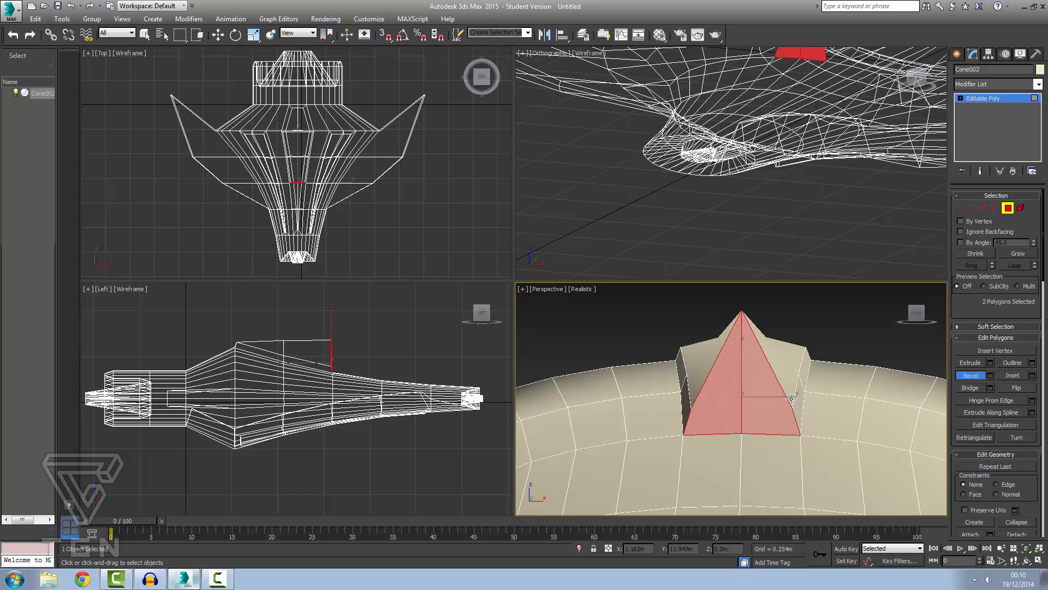
# Inset the two triangular nose-end polygons together to leave a narrow border around the face
pyautogui.click(1011, 375)
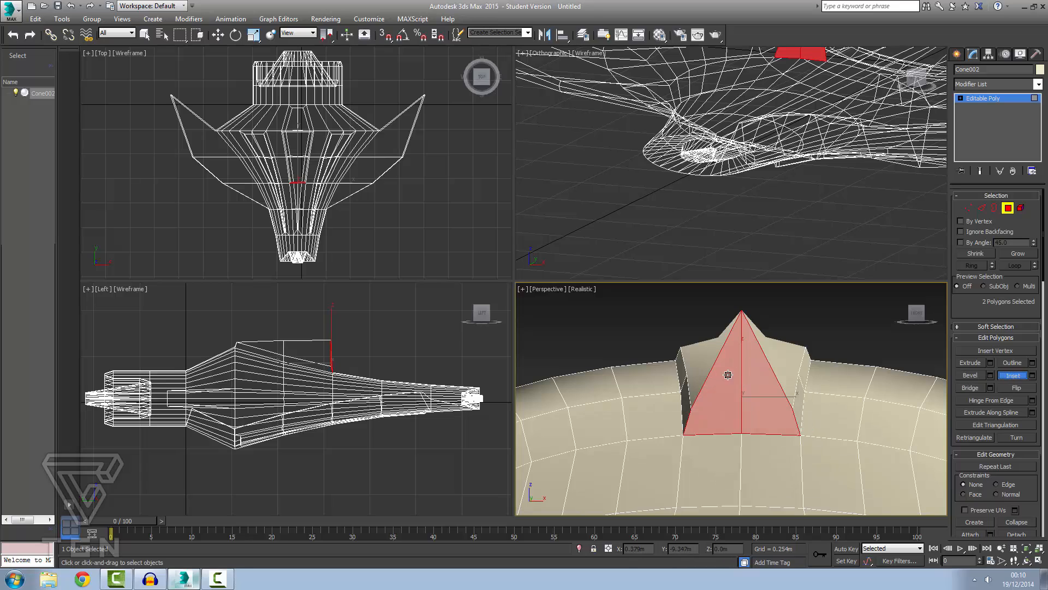
pyautogui.moveTo(739, 376); pyautogui.dragTo(740, 376)
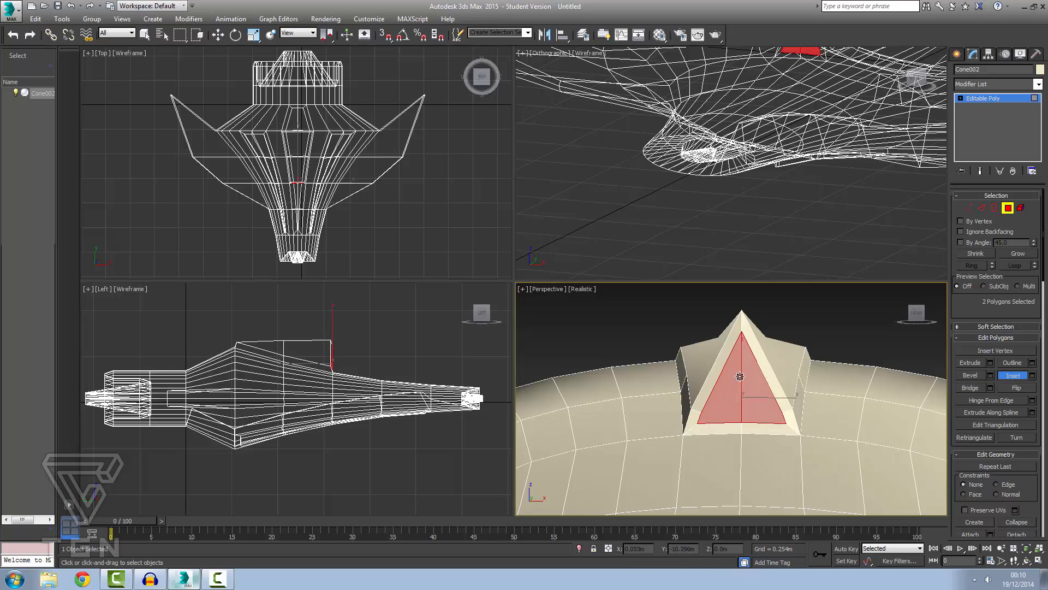
# Try to bevel the inset nose-end triangles deep into the ridge, check the opening from the side, and undo the bevel
pyautogui.click(970, 375)
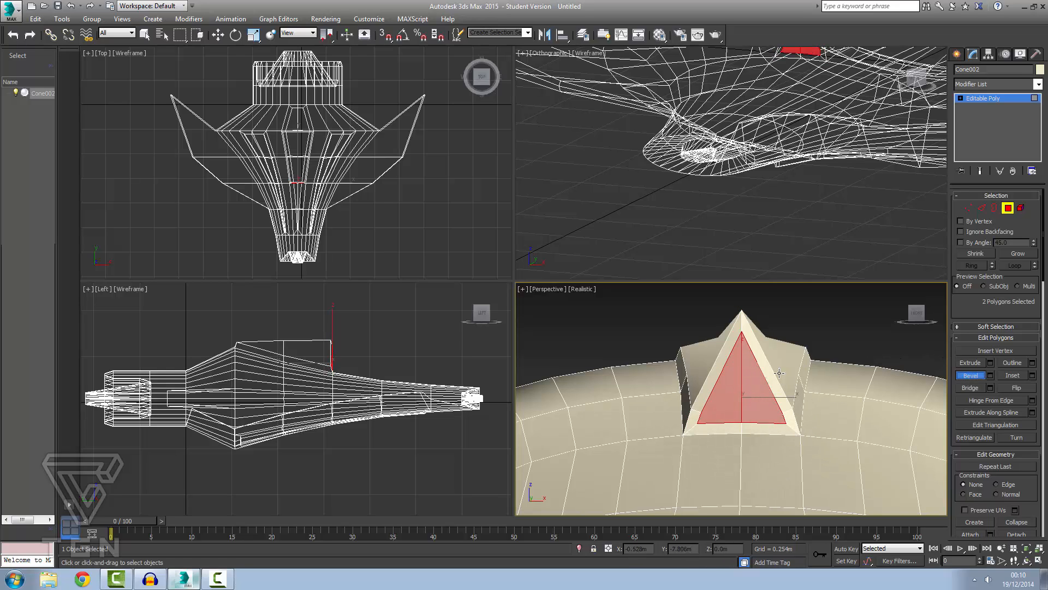
pyautogui.moveTo(748, 380); pyautogui.dragTo(746, 391)
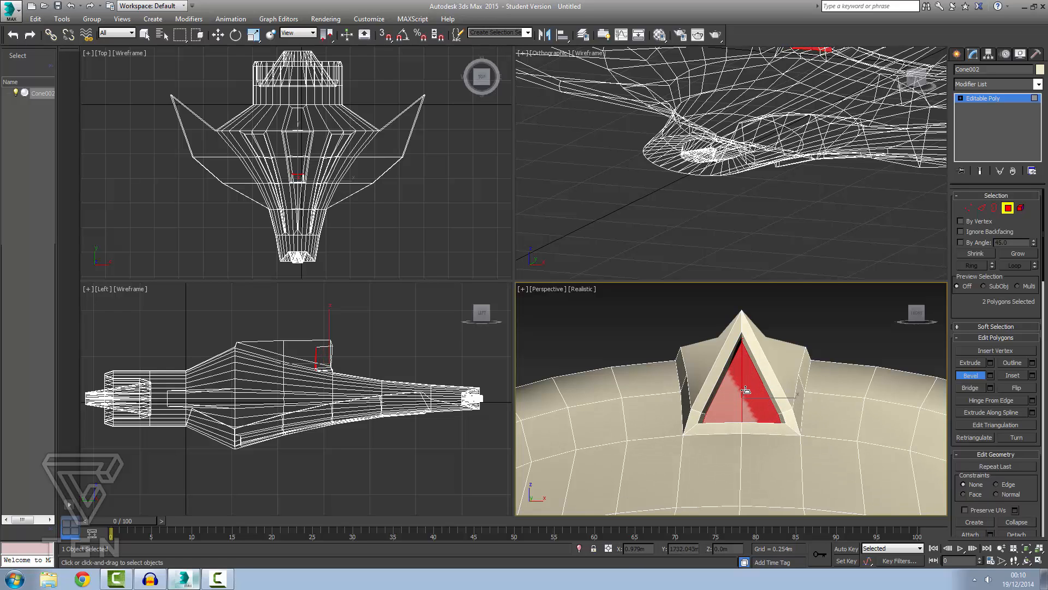
pyautogui.click(855, 326)
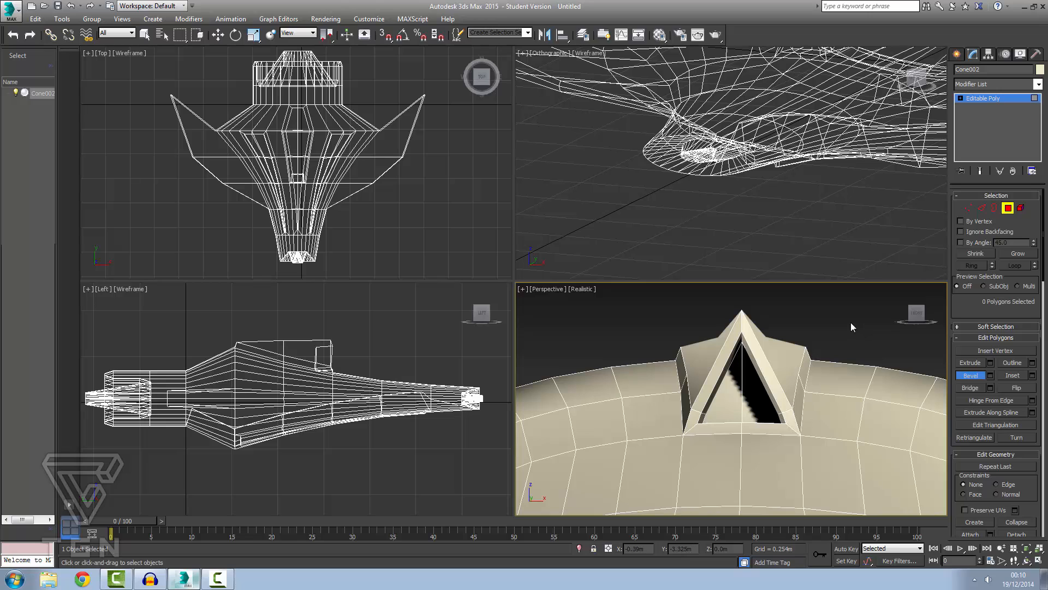
pyautogui.keyDown('alt'); pyautogui.moveTo(851, 322); pyautogui.dragTo(775, 344, button='middle'); pyautogui.keyUp('alt')
pyautogui.hotkey('ctrl', 'z')
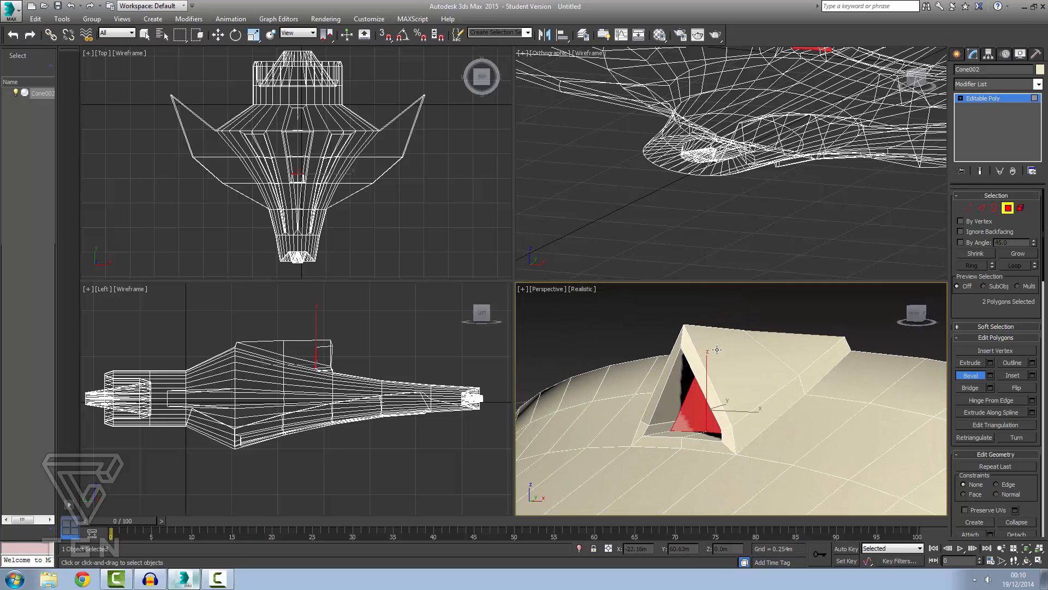
pyautogui.hotkey('ctrl', 'z')
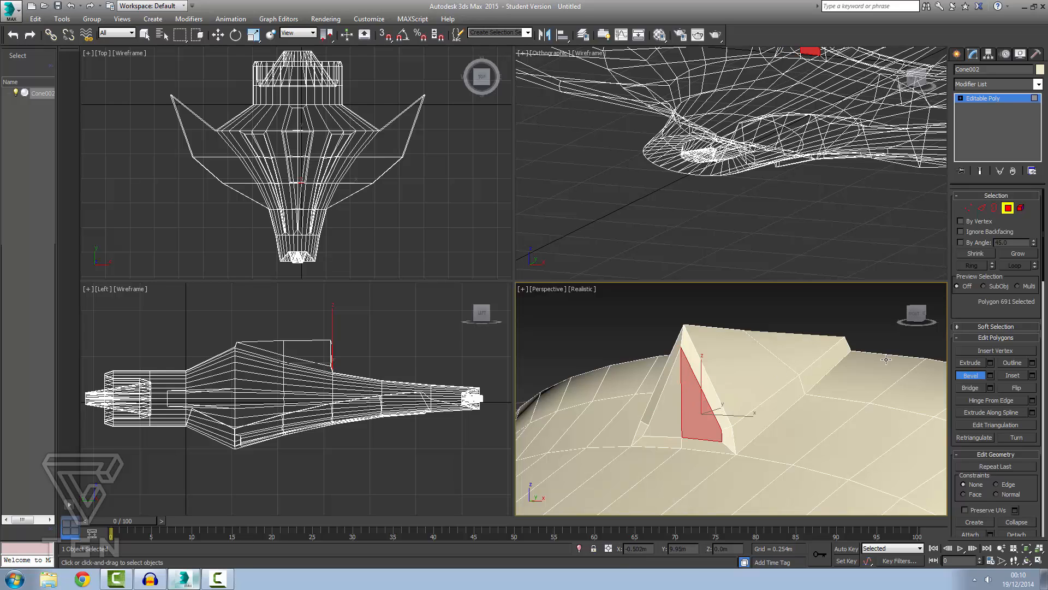
# Extrude the two inset nose-end triangles slightly into the ridge as a shallow recess, and clear the polygon selection
pyautogui.click(970, 362)
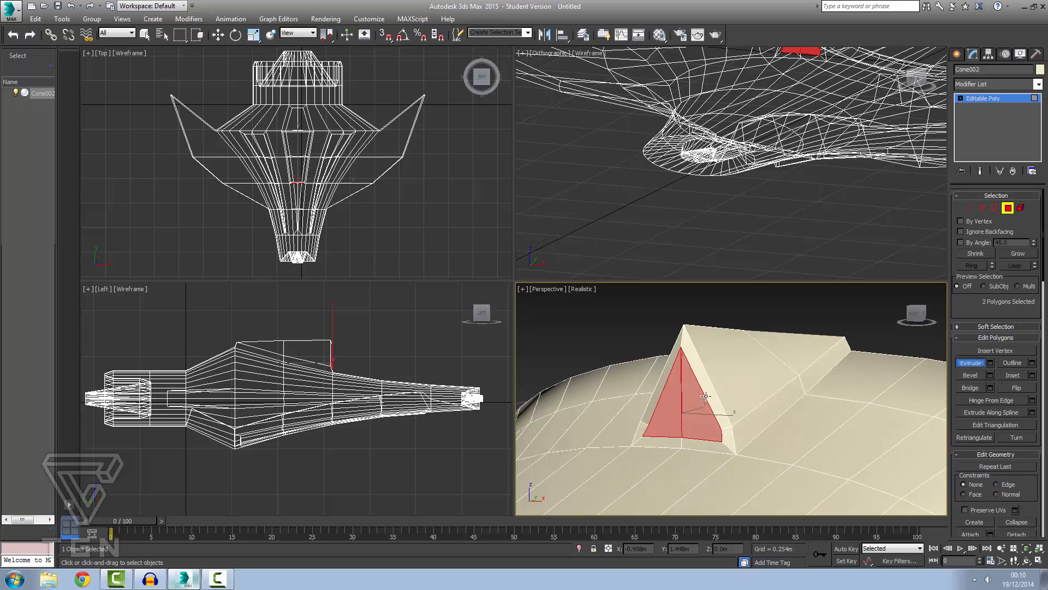
pyautogui.moveTo(693, 399); pyautogui.dragTo(694, 401)
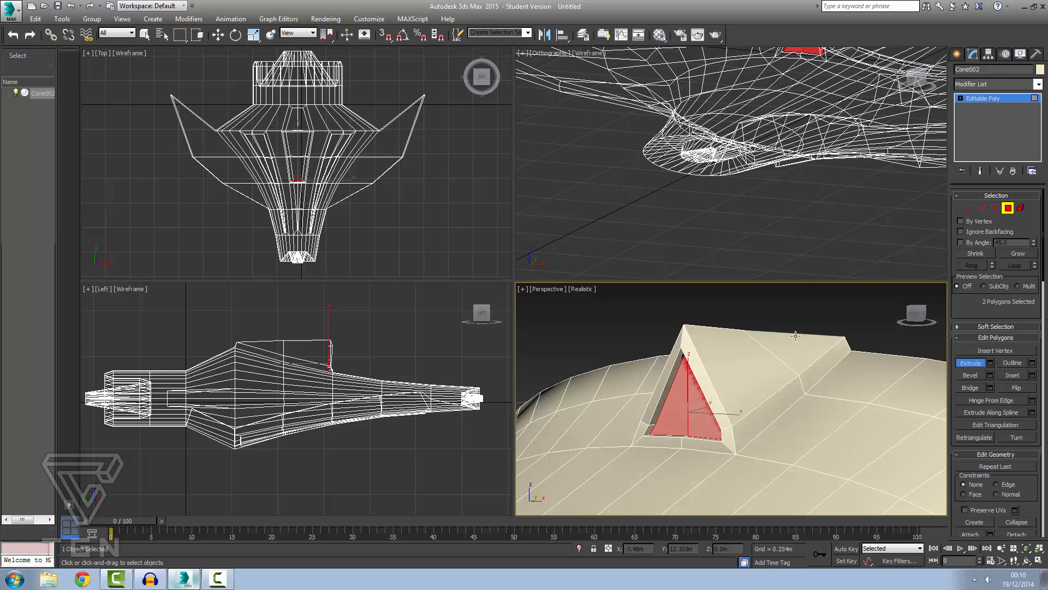
pyautogui.click(809, 315)
pyautogui.scroll(-6, 804, 319)
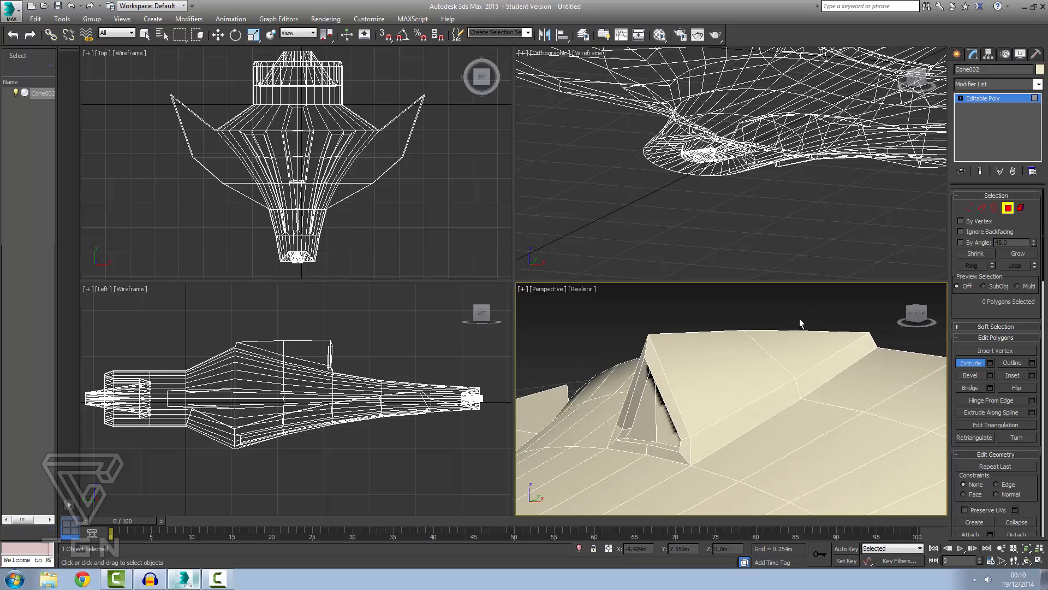
# Examine the recessed ridge front and the whole ship from several distances and angles
pyautogui.keyDown('alt'); pyautogui.moveTo(792, 382); pyautogui.dragTo(716, 369, button='middle'); pyautogui.keyUp('alt')
pyautogui.scroll(-5, 831, 383)
pyautogui.scroll(5, 831, 384)
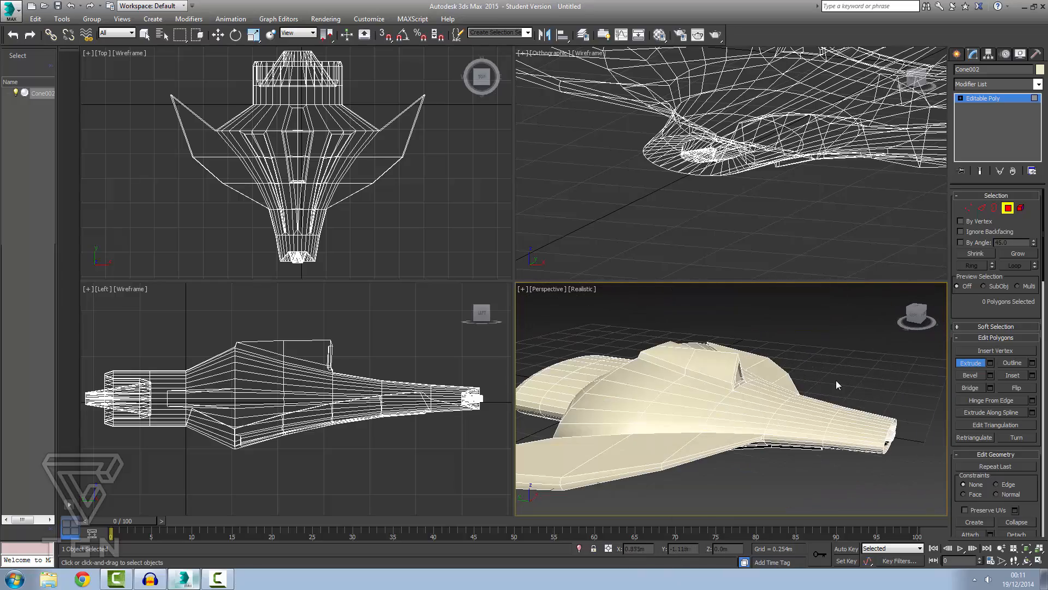
pyautogui.keyDown('alt'); pyautogui.moveTo(837, 380); pyautogui.dragTo(776, 408, button='middle'); pyautogui.keyUp('alt')
pyautogui.scroll(-5, 776, 408)
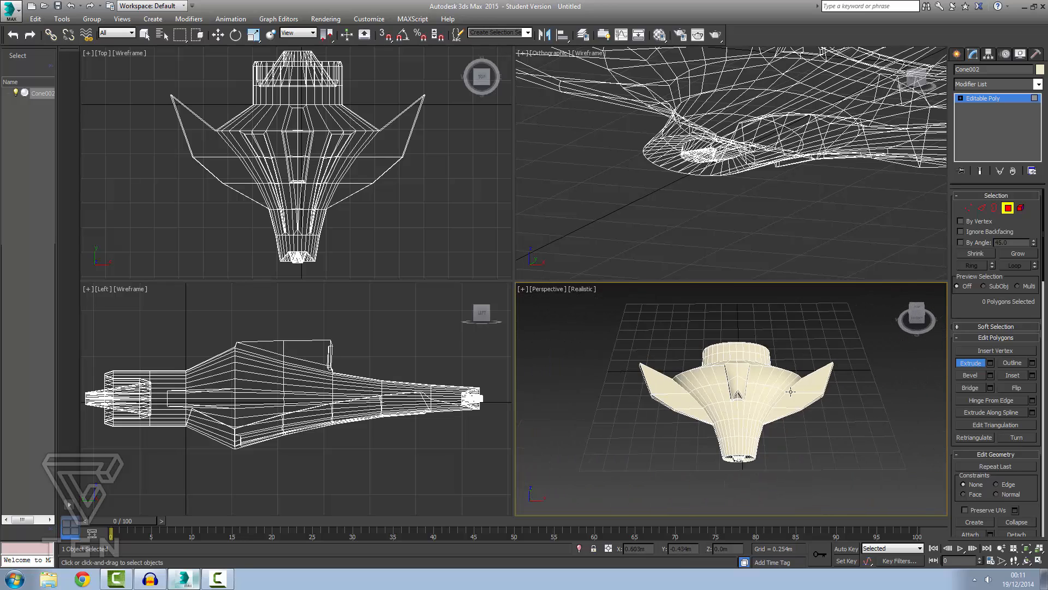
pyautogui.scroll(6, 814, 398)
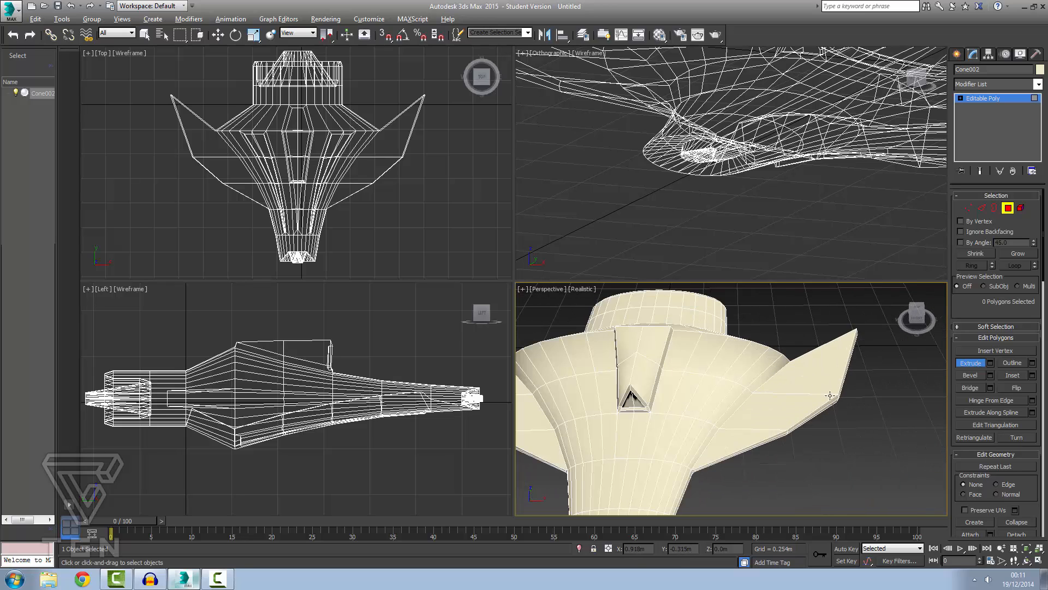
pyautogui.keyDown('alt'); pyautogui.moveTo(830, 394); pyautogui.dragTo(792, 393, button='middle'); pyautogui.keyUp('alt')
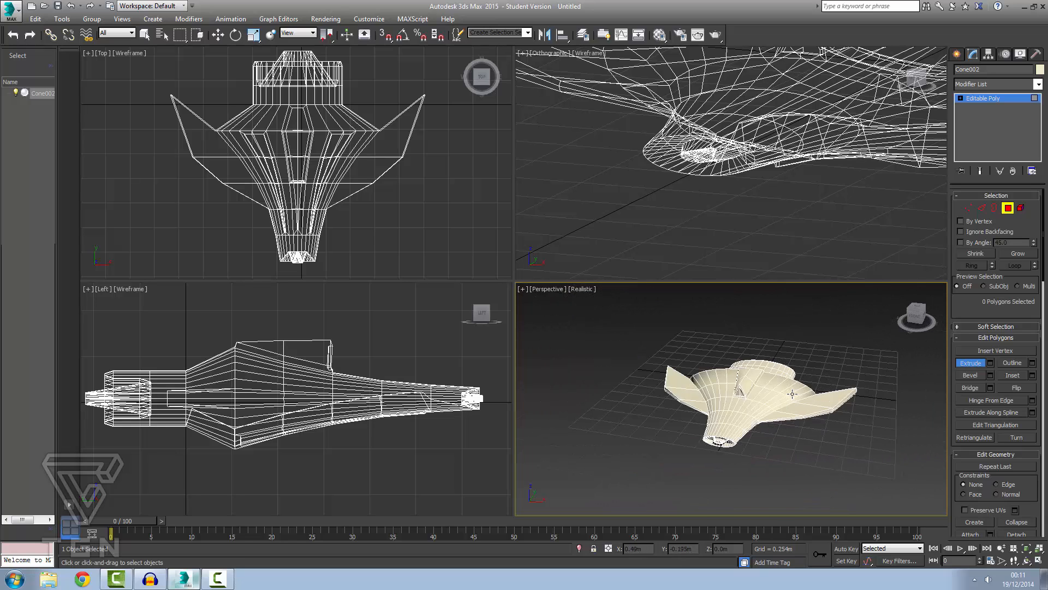
pyautogui.scroll(2, 792, 393)
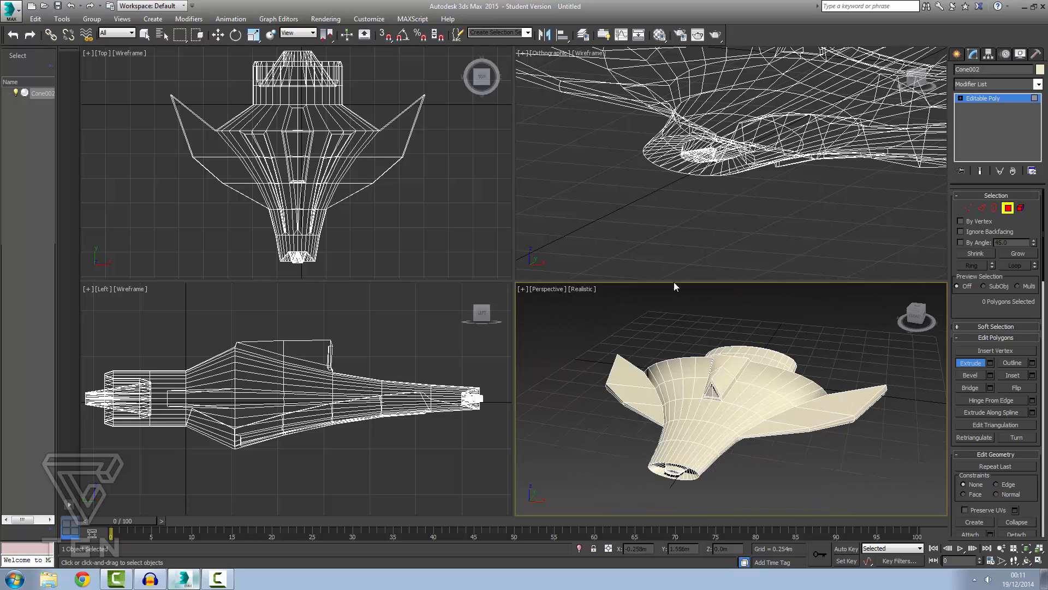
# Configure the perspective viewport to show statistics in the active view, with total polygon, triangle and vertex counts and frames per second
pyautogui.click(546, 289)
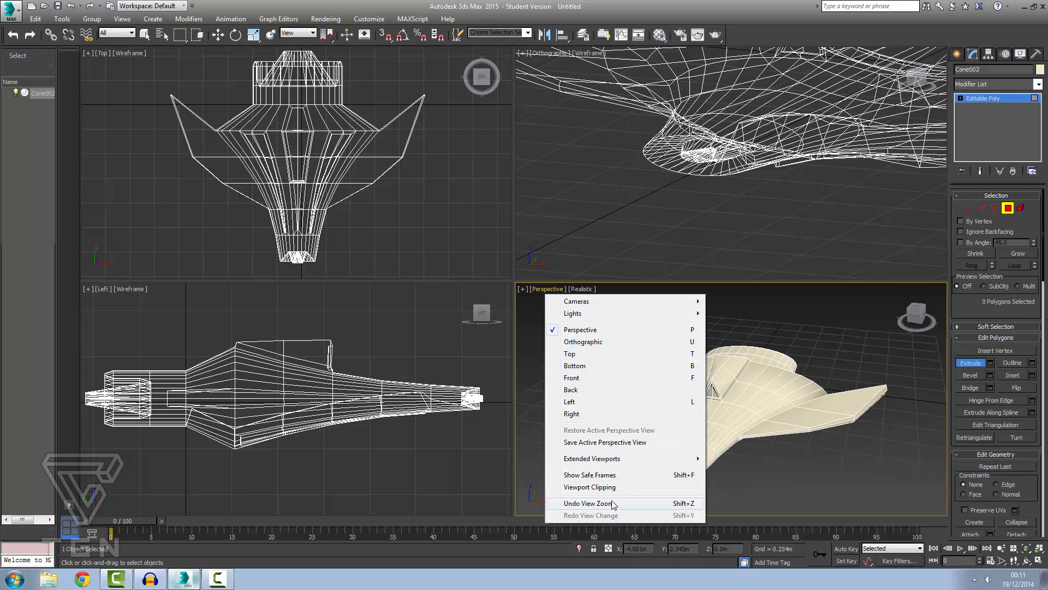
pyautogui.moveTo(617, 460)
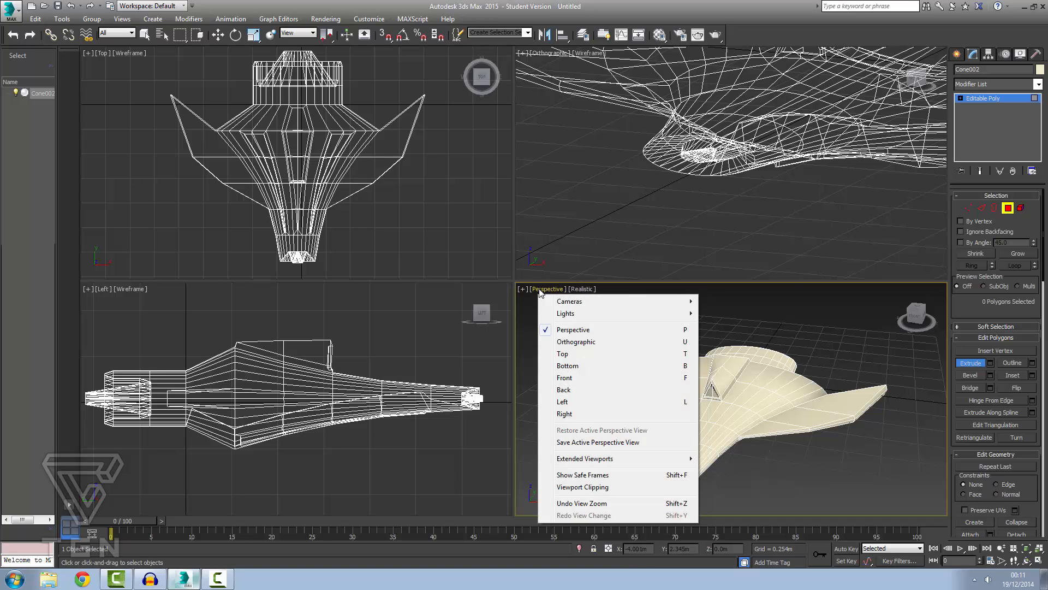
pyautogui.click(522, 289)
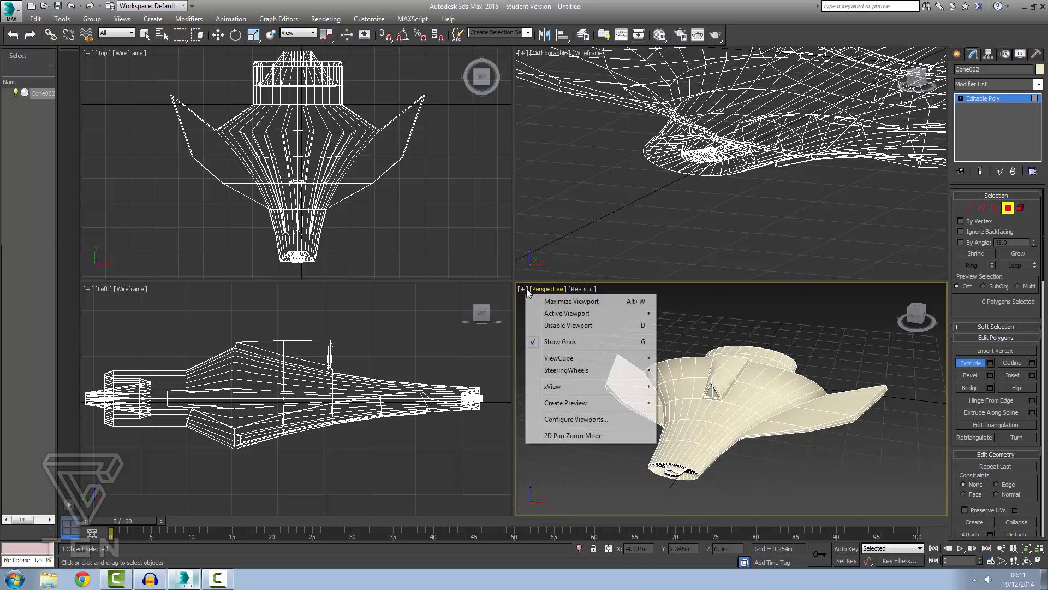
pyautogui.click(582, 420)
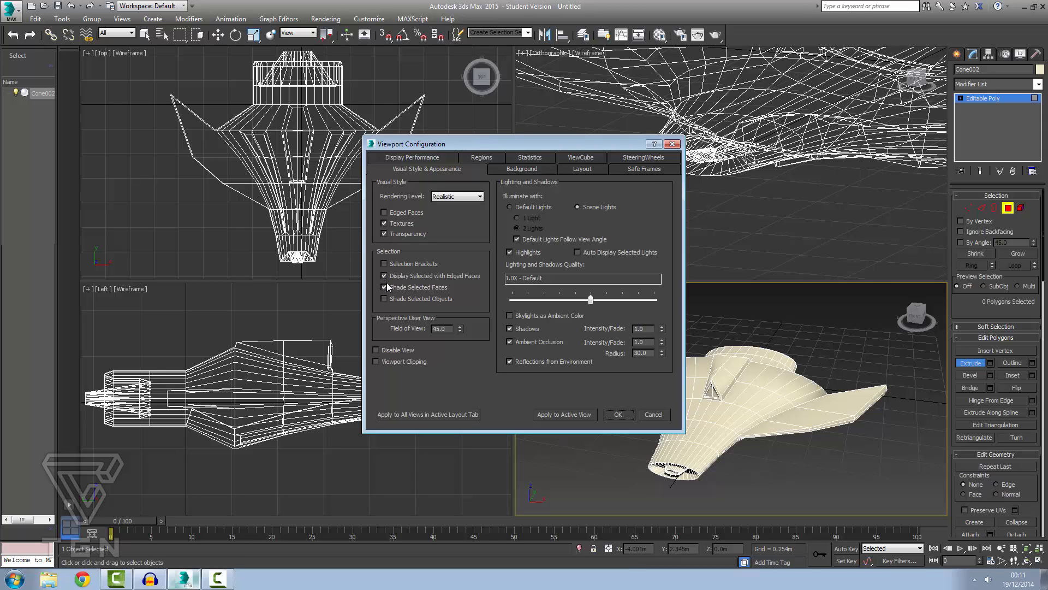
pyautogui.click(530, 158)
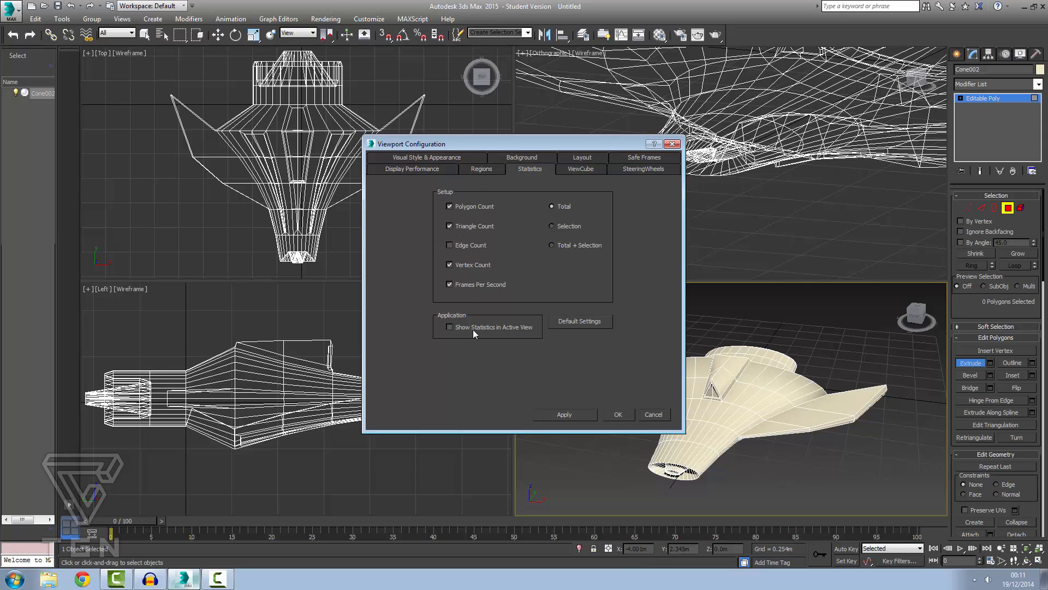
pyautogui.click(450, 327)
pyautogui.click(616, 413)
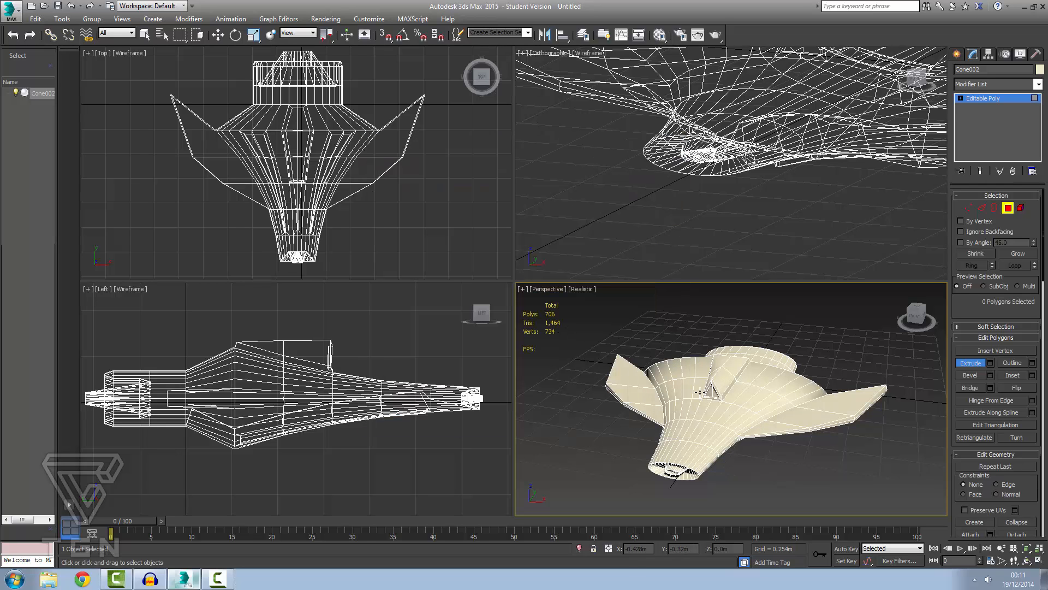
# Examine the ship in the perspective view from the front and other angles, and maximize that viewport
pyautogui.keyDown('alt'); pyautogui.moveTo(738, 409); pyautogui.dragTo(417, 422, button='middle'); pyautogui.keyUp('alt')
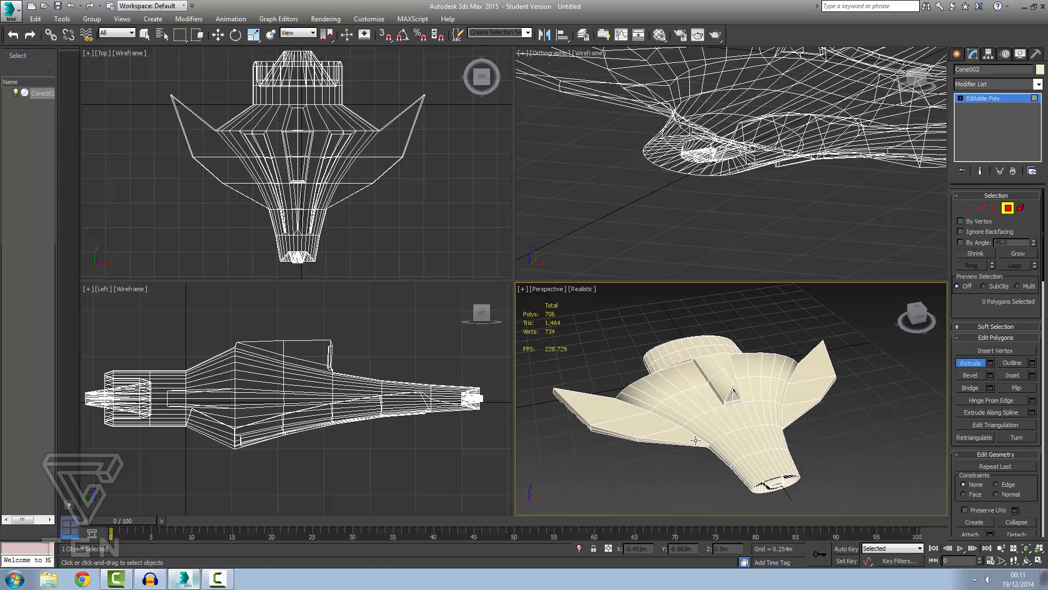
pyautogui.scroll(3, 816, 450)
pyautogui.keyDown('alt'); pyautogui.moveTo(817, 450); pyautogui.dragTo(400, 417, button='middle'); pyautogui.keyUp('alt')
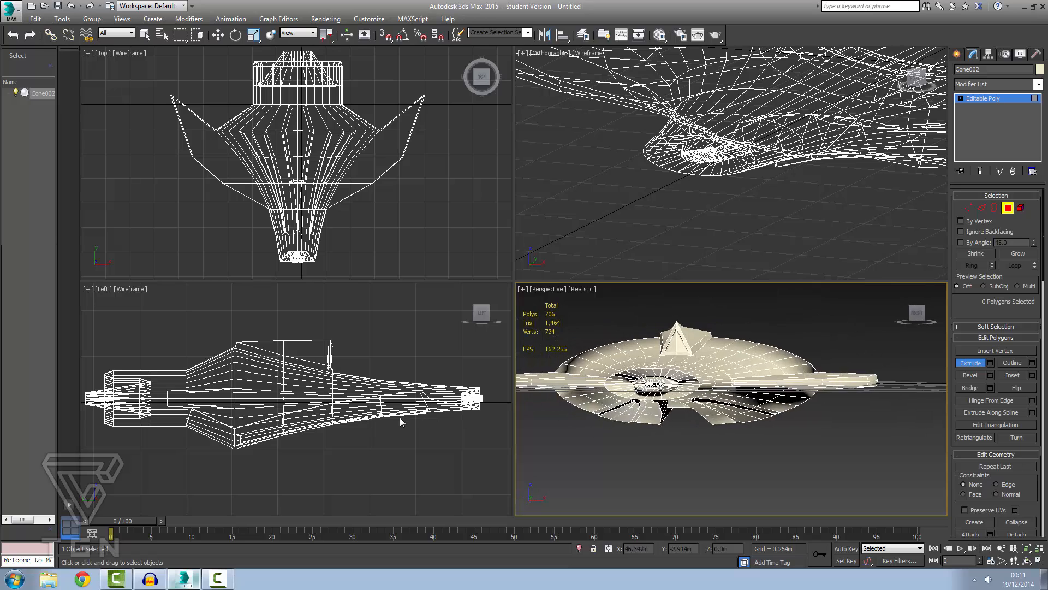
pyautogui.scroll(-3, 581, 365)
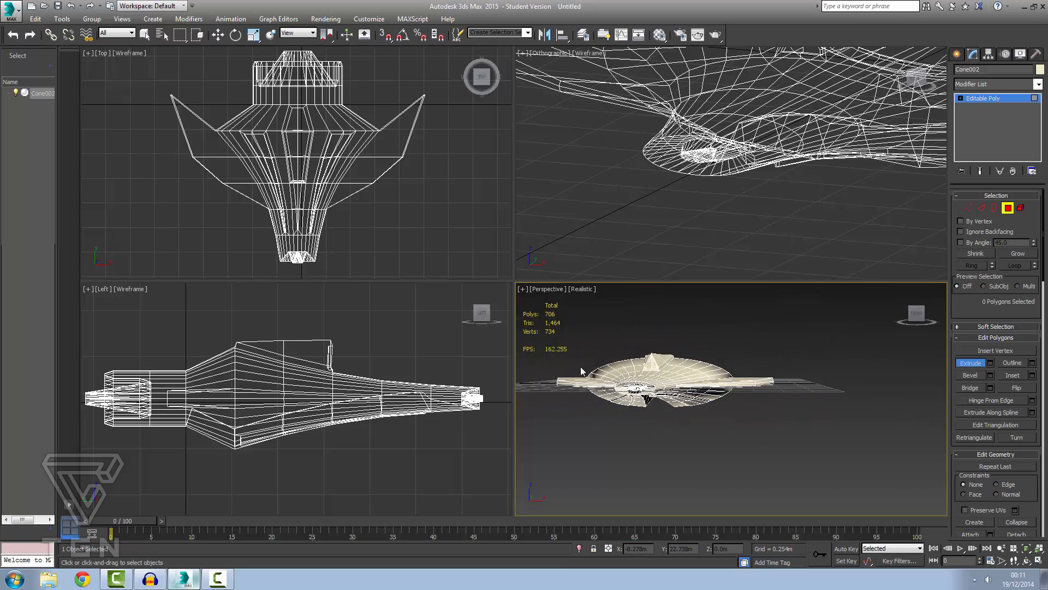
pyautogui.click(1039, 561)
pyautogui.keyDown('alt'); pyautogui.moveTo(516, 274); pyautogui.dragTo(574, 310, button='middle'); pyautogui.keyUp('alt')
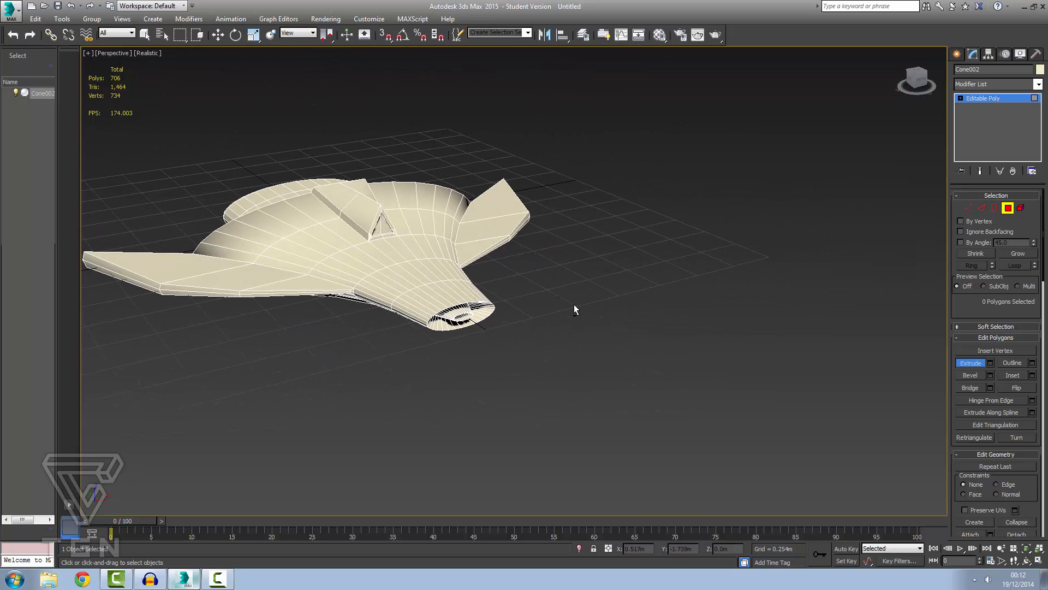
# Leave the Extrude tool for Move and change the ship's object color to the basic grey in the 3ds Max palette
pyautogui.press('w')
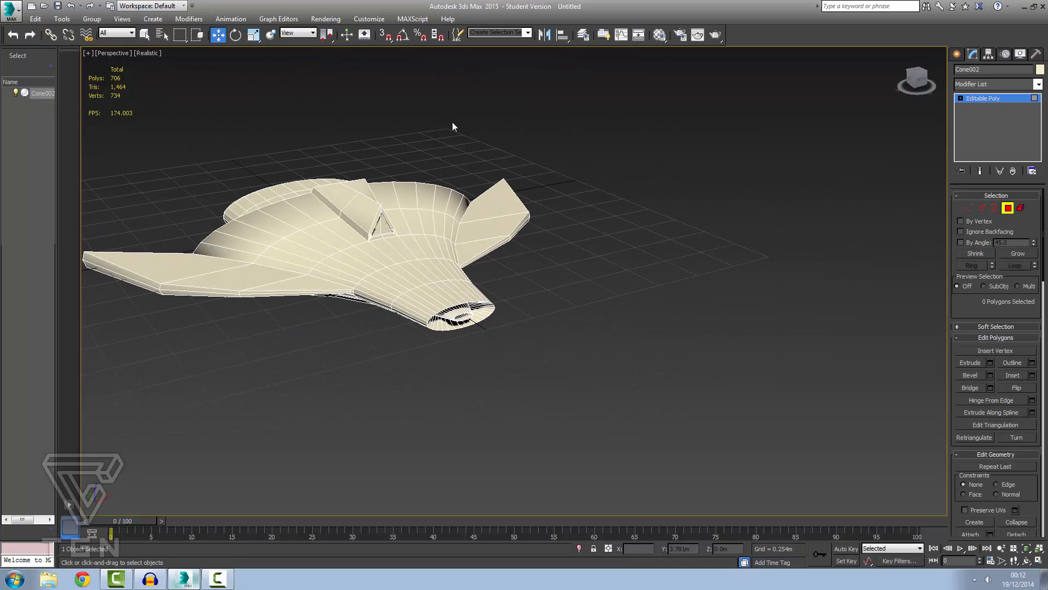
pyautogui.click(1040, 70)
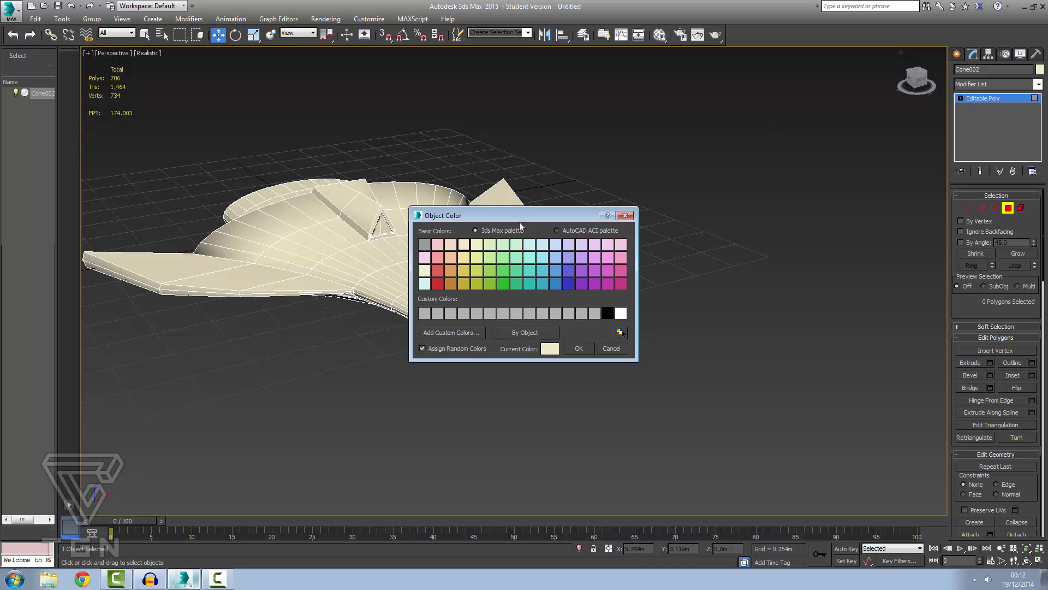
pyautogui.click(428, 247)
pyautogui.click(576, 350)
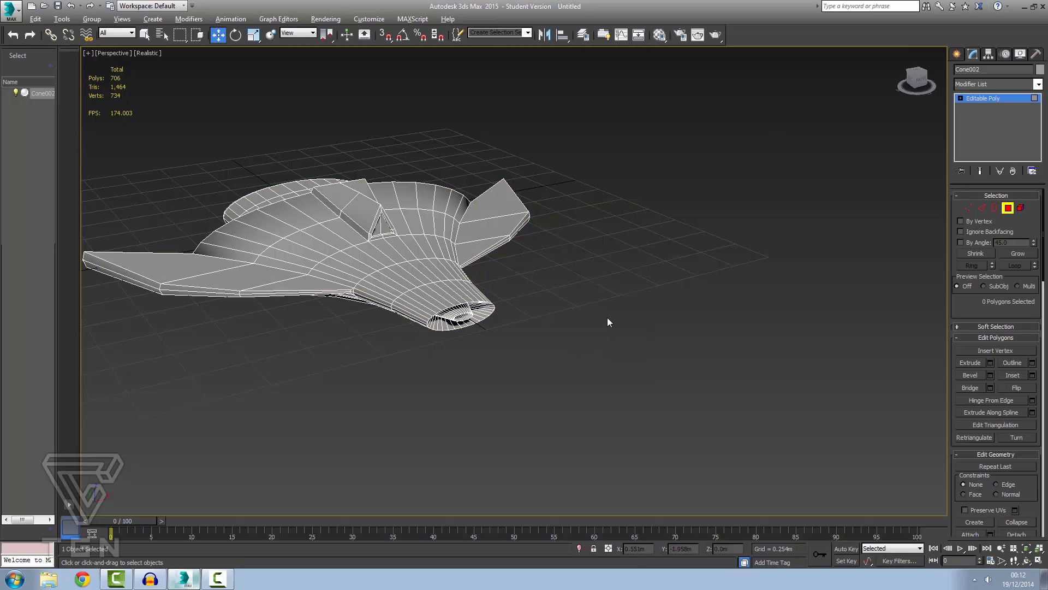
# Examine the grey ship from above, the front and the side at several distances
pyautogui.keyDown('alt'); pyautogui.moveTo(608, 318); pyautogui.dragTo(570, 329, button='middle'); pyautogui.keyUp('alt')
pyautogui.scroll(2, 421, 303)
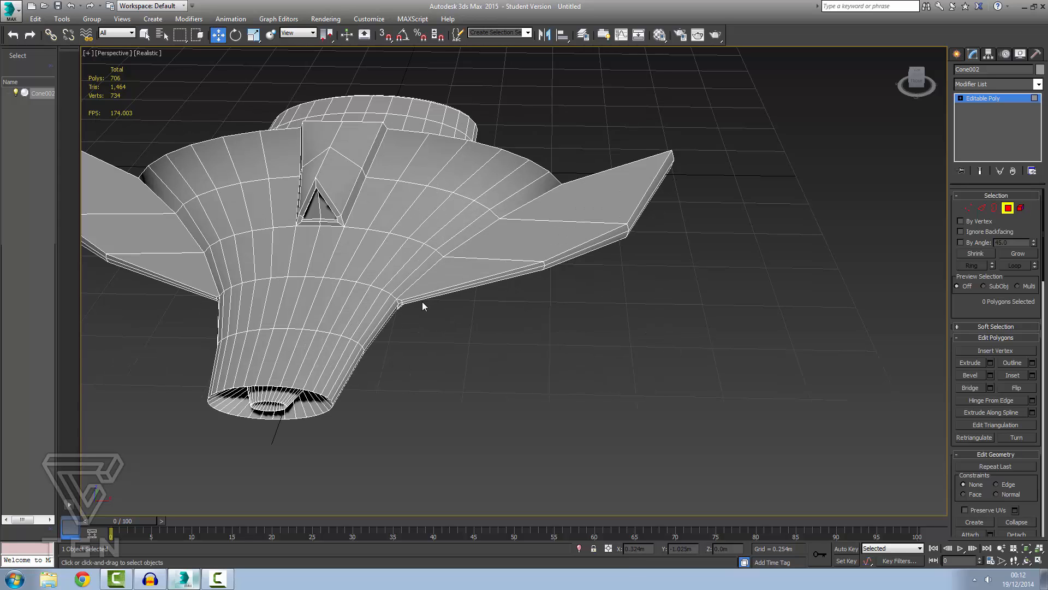
pyautogui.scroll(-2, 435, 310)
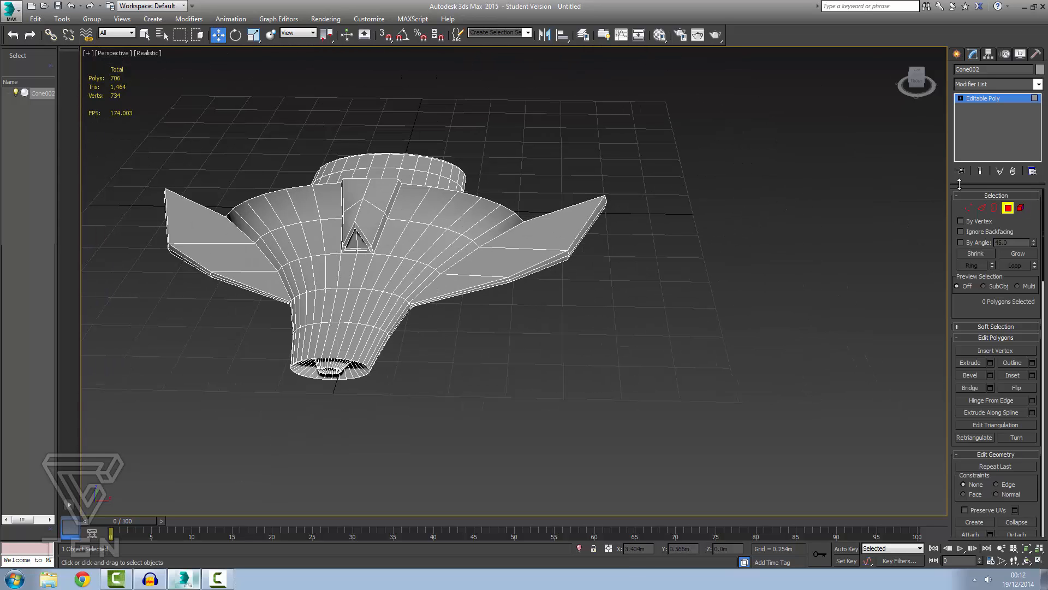
pyautogui.scroll(-2, 619, 249)
pyautogui.moveTo(440, 180); pyautogui.dragTo(504, 206, button='middle')
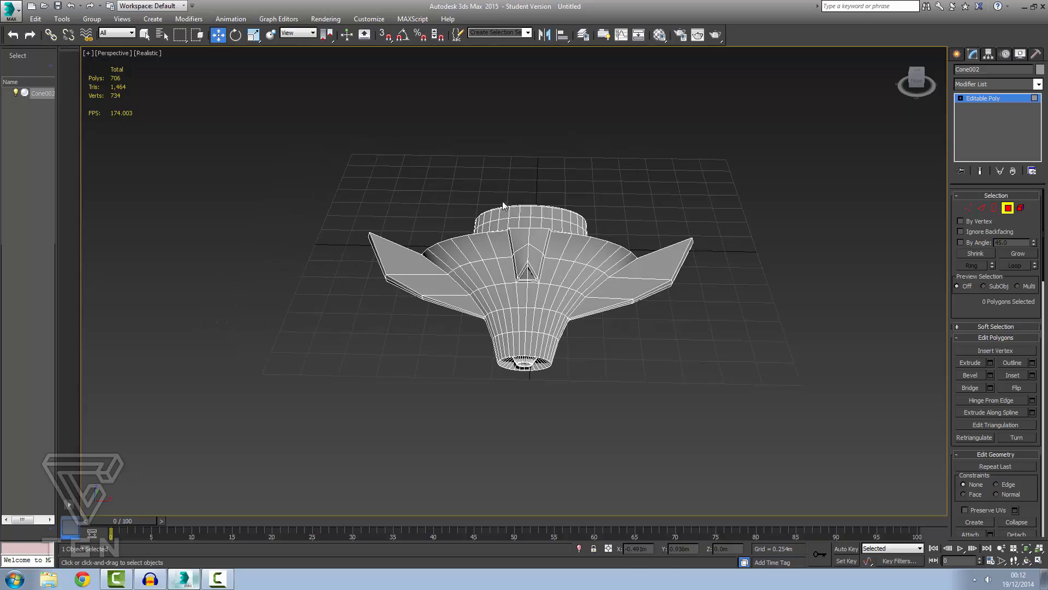
pyautogui.scroll(3, 527, 211)
pyautogui.keyDown('alt'); pyautogui.moveTo(584, 270); pyautogui.dragTo(372, 220, button='middle'); pyautogui.keyUp('alt')
pyautogui.scroll(-4, 573, 264)
pyautogui.keyDown('alt'); pyautogui.moveTo(394, 224); pyautogui.dragTo(569, 254, button='middle'); pyautogui.keyUp('alt')
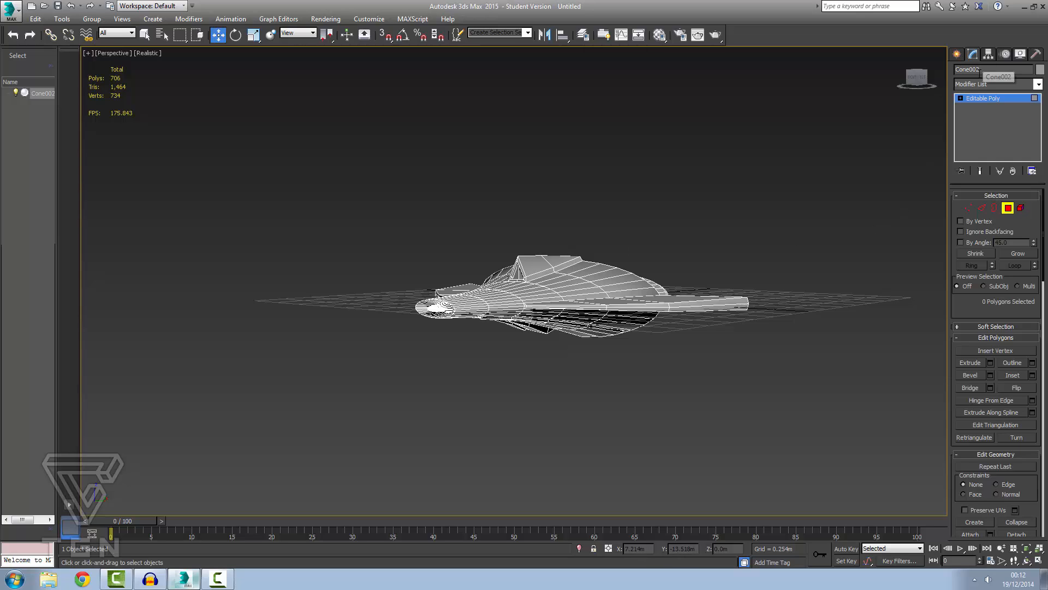
# Create a standard Skylight in the perspective scene near the ship
pyautogui.click(958, 54)
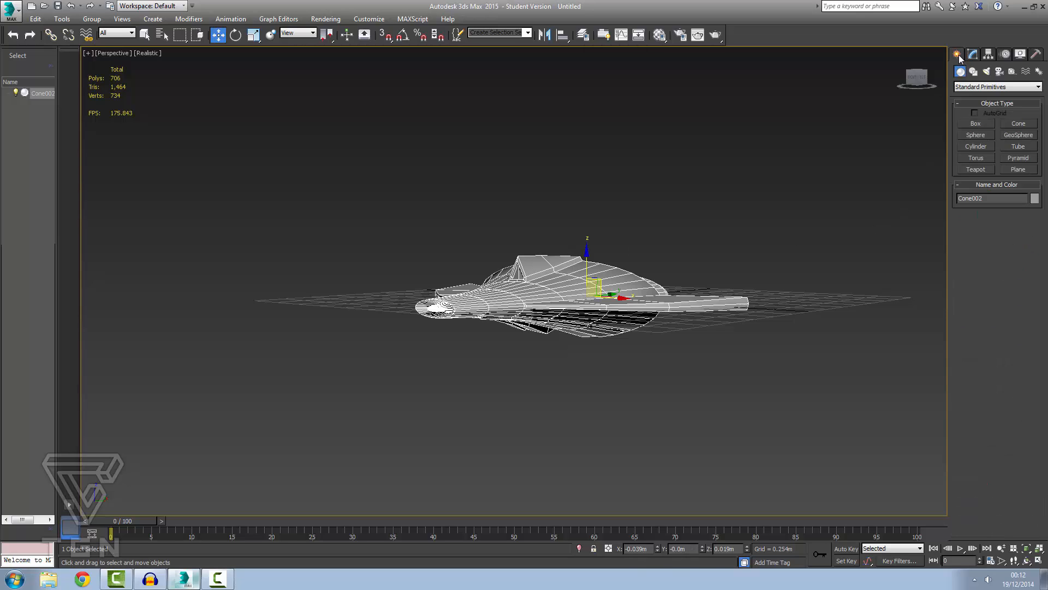
pyautogui.click(988, 73)
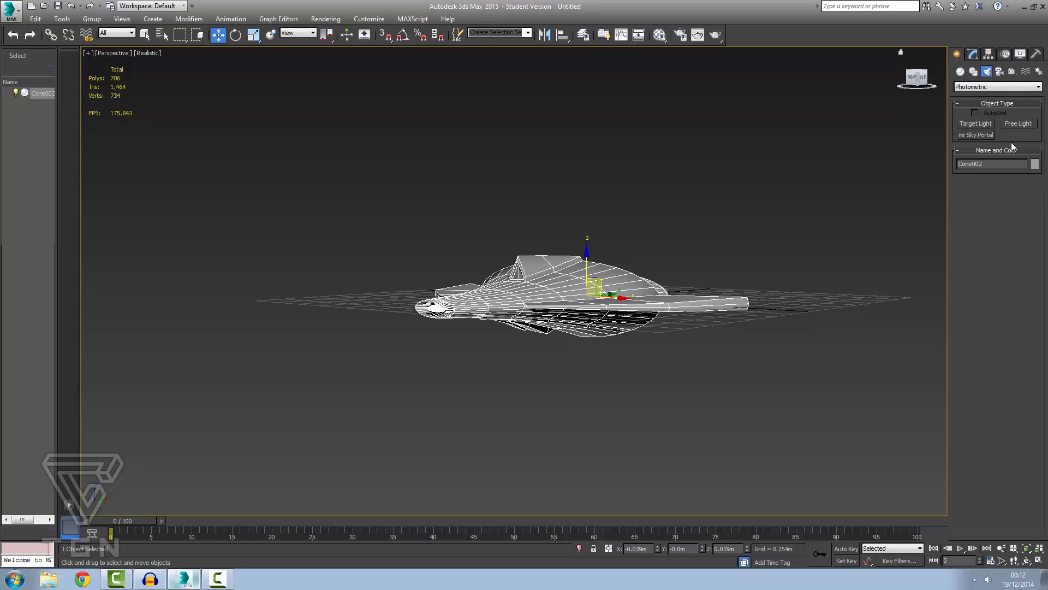
pyautogui.click(991, 89)
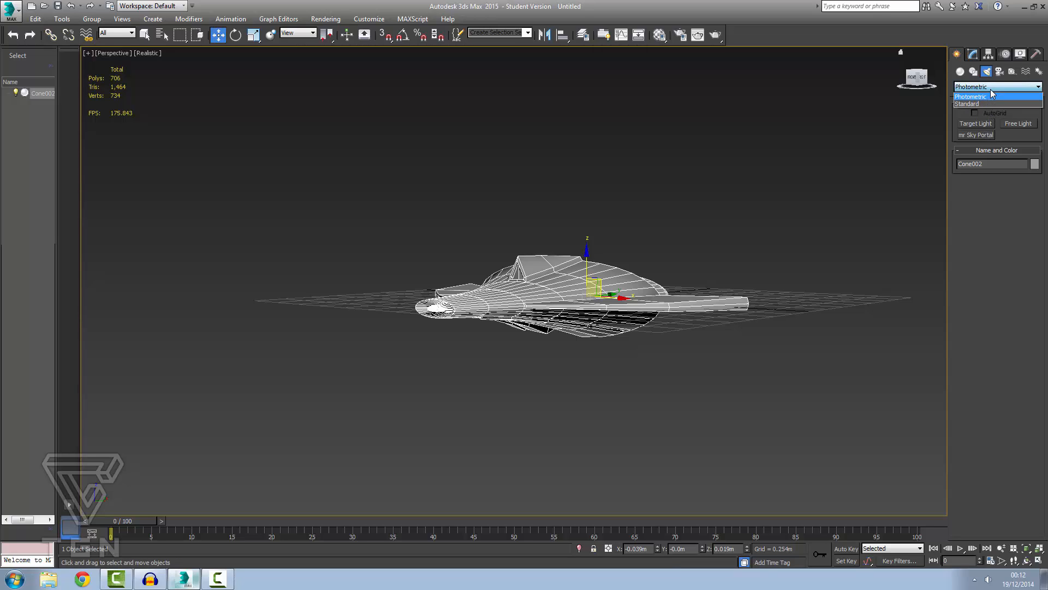
pyautogui.click(986, 105)
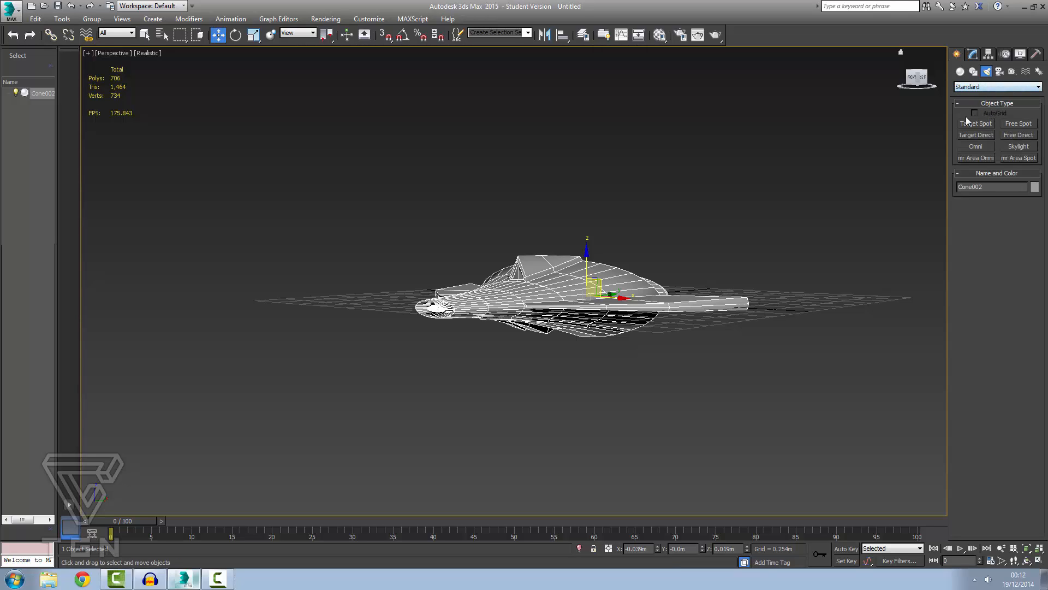
pyautogui.click(1019, 146)
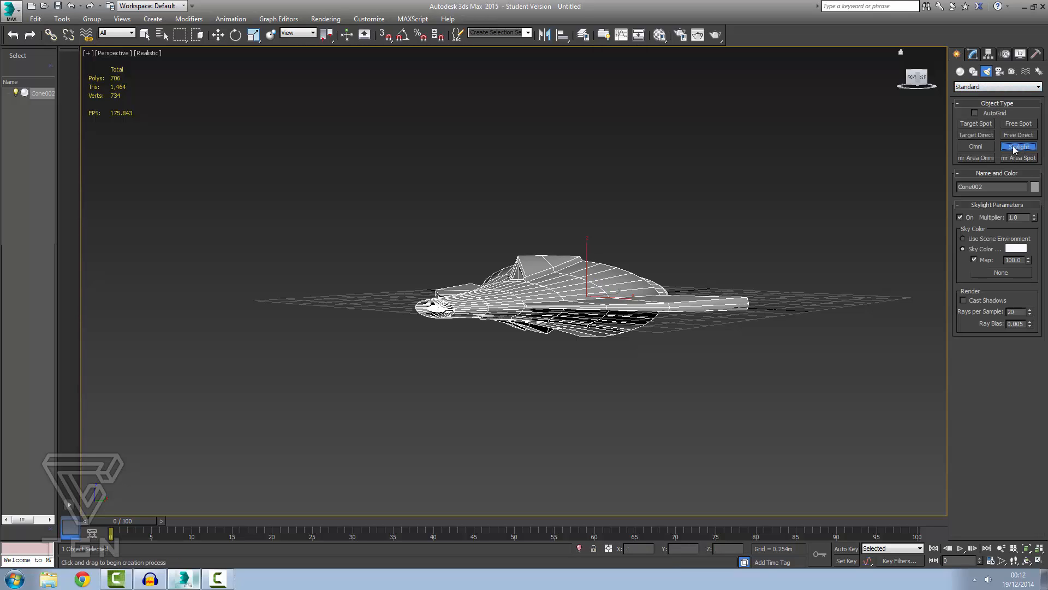
pyautogui.click(582, 163)
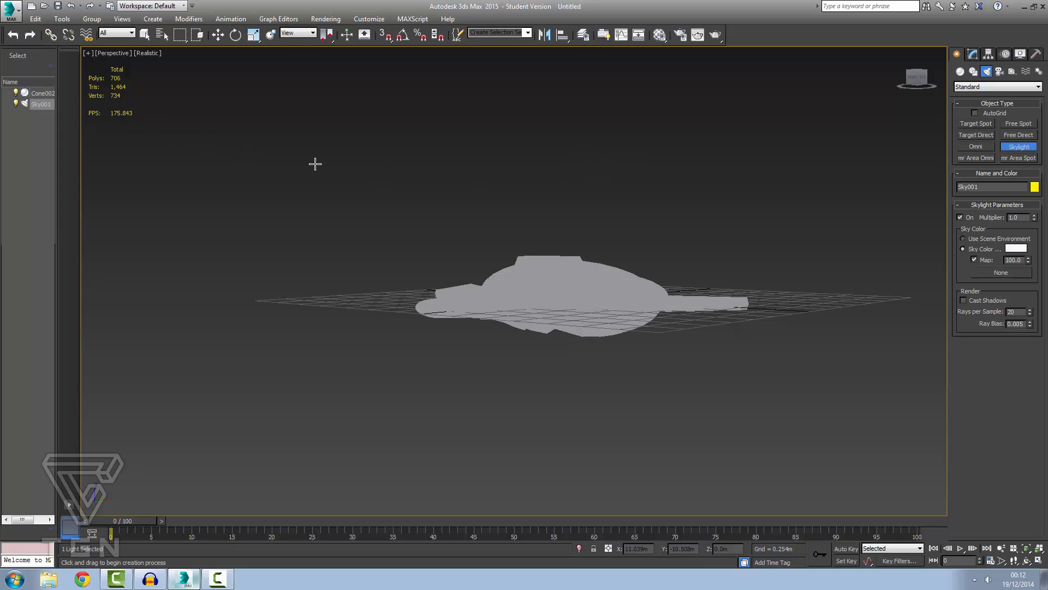
# Return to the four-viewport layout and raise the skylight along Z to about 1.8 m
pyautogui.click(1039, 560)
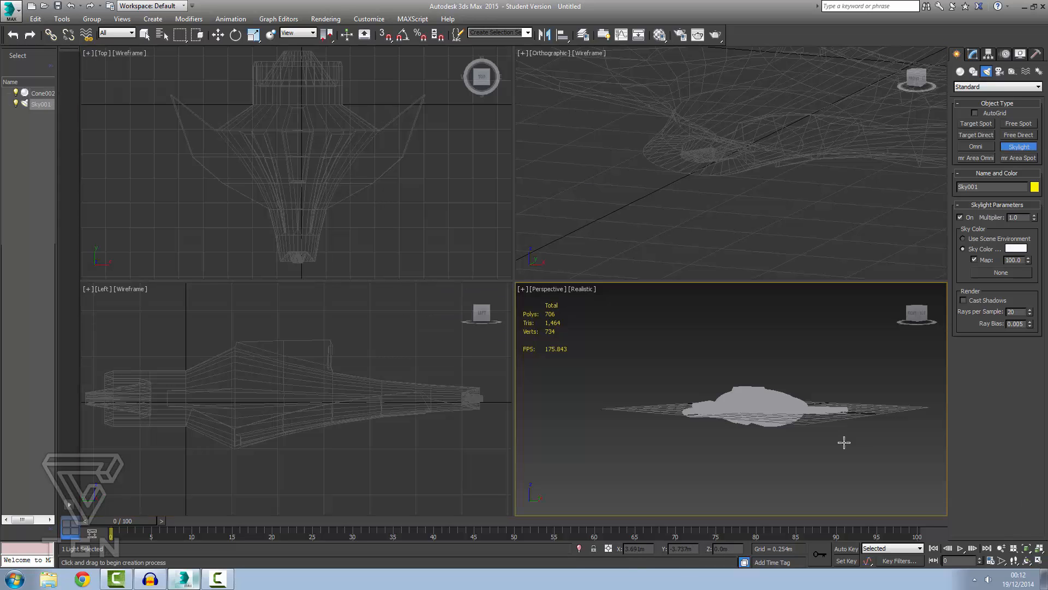
pyautogui.scroll(-4, 710, 323)
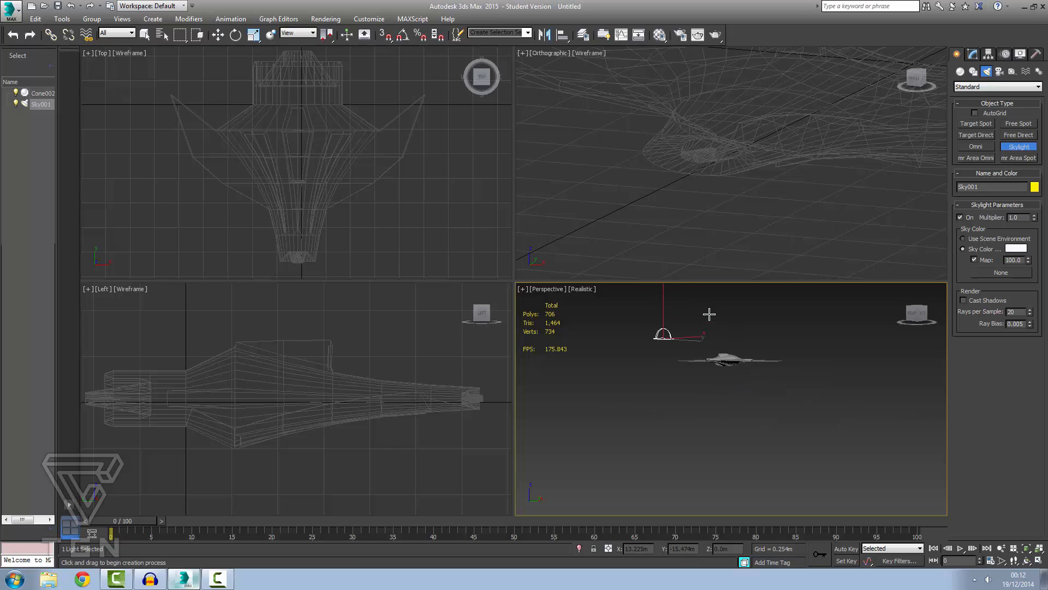
pyautogui.scroll(2, 697, 346)
pyautogui.scroll(-4, 721, 342)
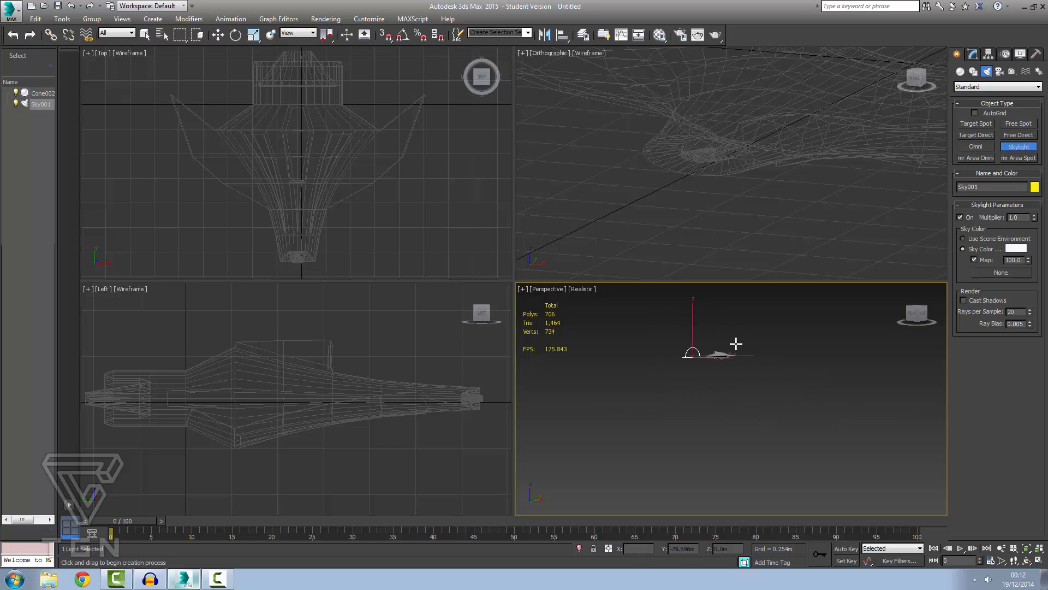
pyautogui.moveTo(736, 344)
pyautogui.keyDown('alt'); pyautogui.mouseDown(button='middle')
pyautogui.moveTo(735, 361)
pyautogui.moveTo(737, 345)
pyautogui.mouseUp(button='middle'); pyautogui.keyUp('alt')
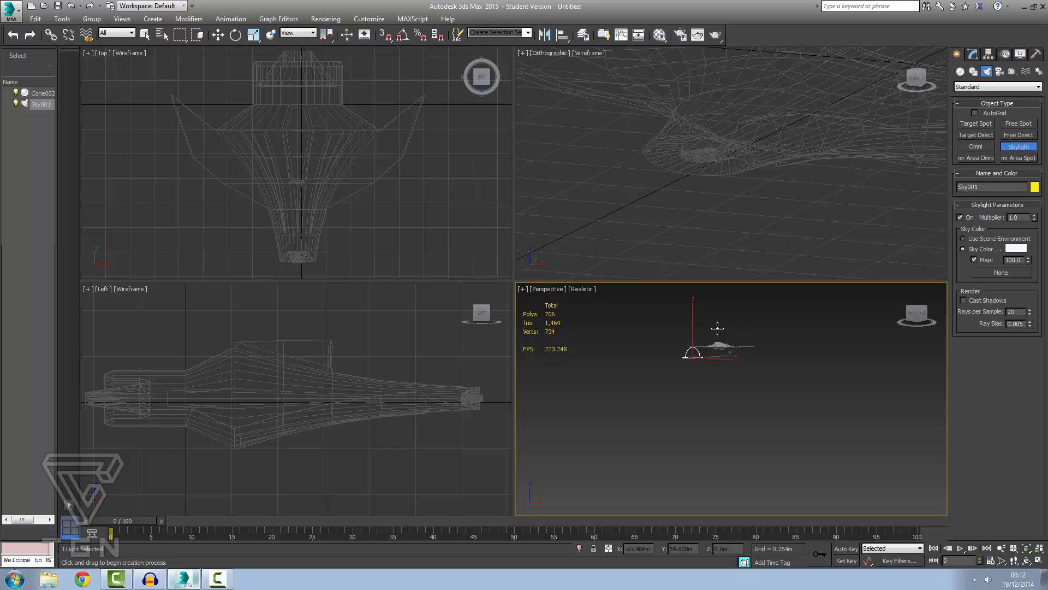
pyautogui.press('w')
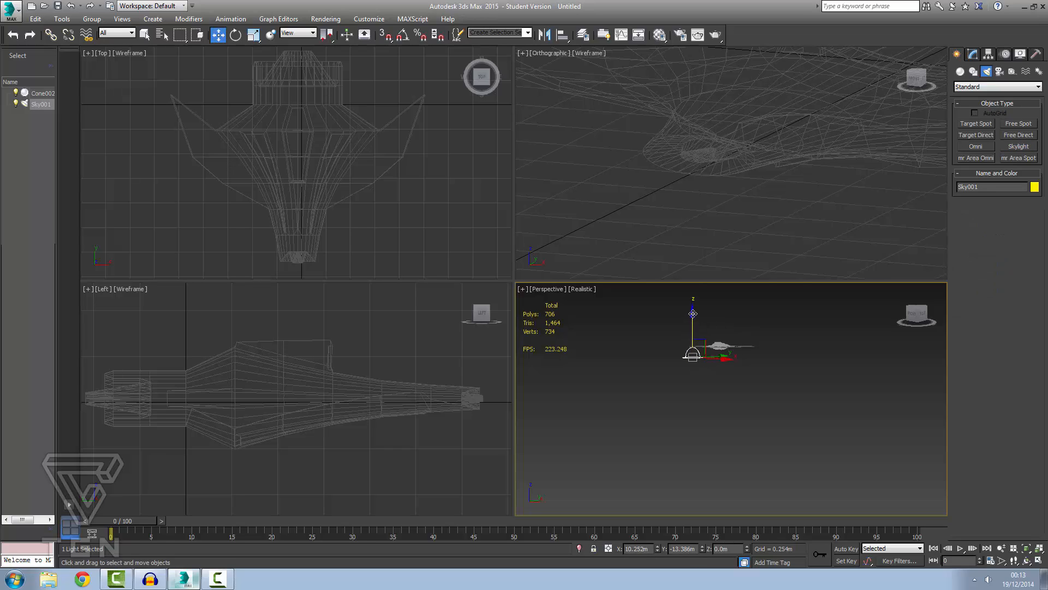
pyautogui.moveTo(696, 333); pyautogui.dragTo(716, 304)
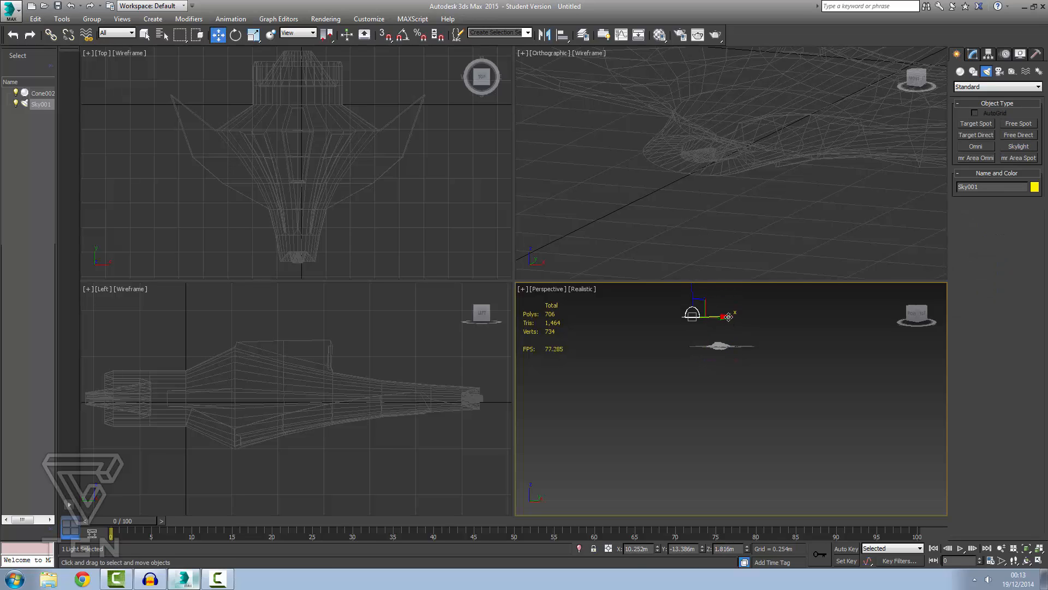
# Move the skylight horizontally to sit over the ship, at about X 0.32 m and Y -0.34 m
pyautogui.moveTo(749, 312)
pyautogui.keyDown('alt'); pyautogui.mouseDown(button='middle')
pyautogui.moveTo(746, 340)
pyautogui.moveTo(772, 323)
pyautogui.moveTo(772, 296)
pyautogui.moveTo(755, 301)
pyautogui.mouseUp(button='middle'); pyautogui.keyUp('alt')
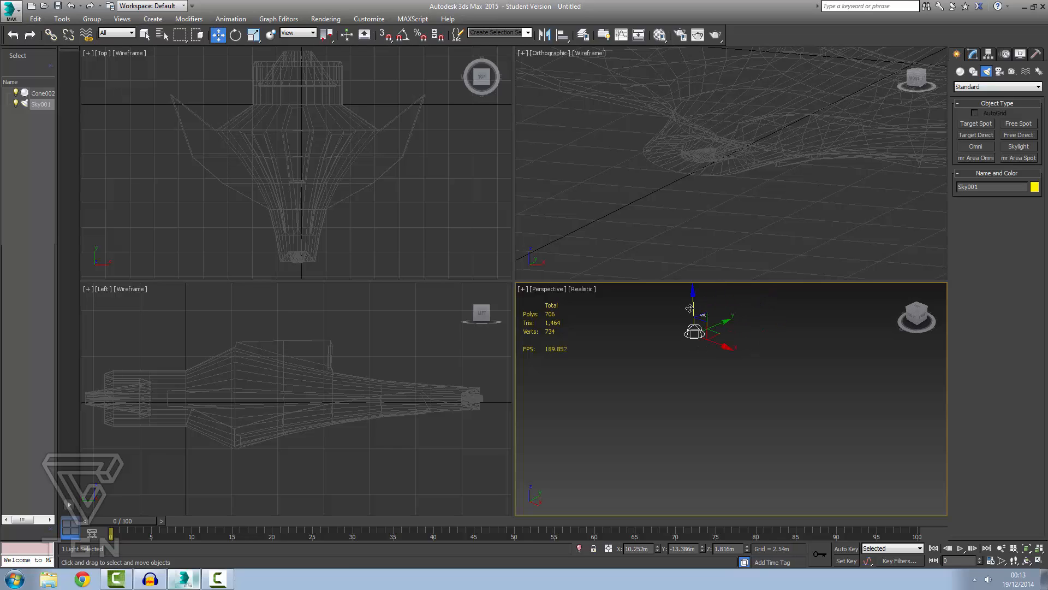
pyautogui.moveTo(725, 316); pyautogui.dragTo(618, 277)
pyautogui.scroll(4, 773, 300)
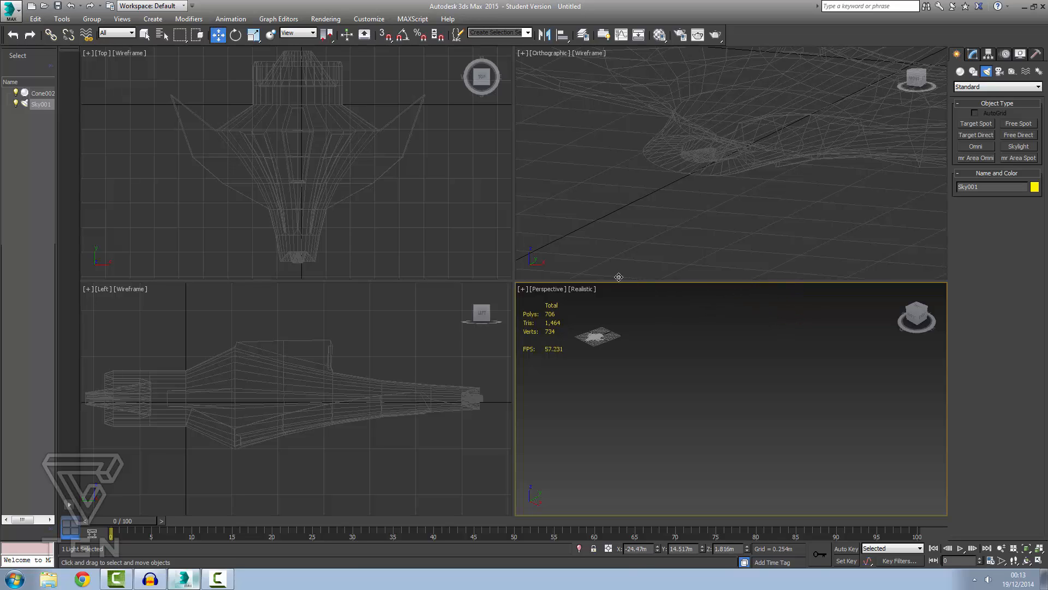
pyautogui.scroll(-6, 430, 170)
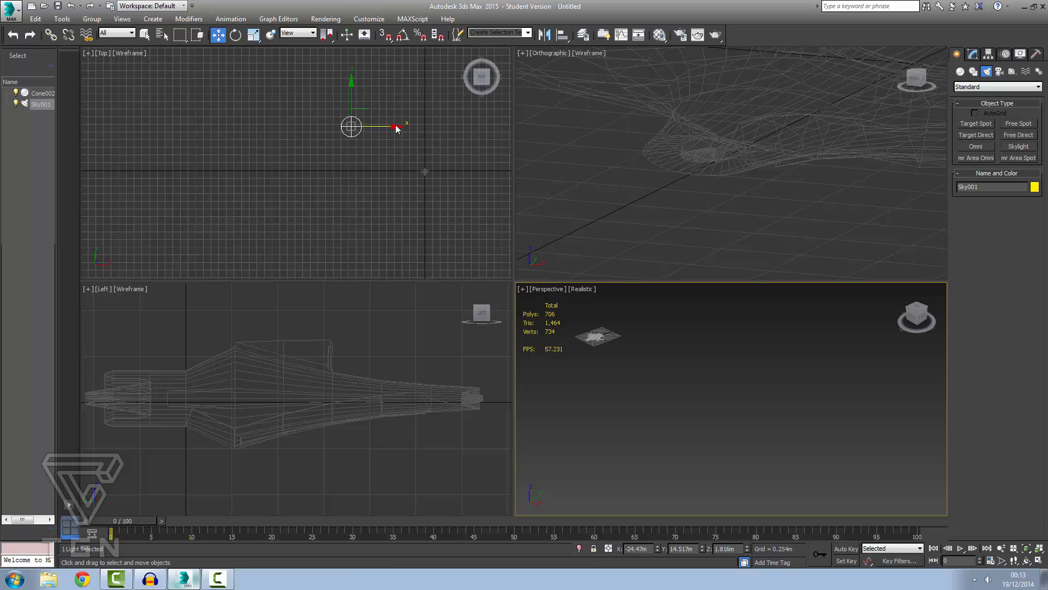
pyautogui.moveTo(395, 127); pyautogui.dragTo(471, 141)
pyautogui.moveTo(426, 85); pyautogui.dragTo(425, 126)
pyautogui.scroll(4, 601, 331)
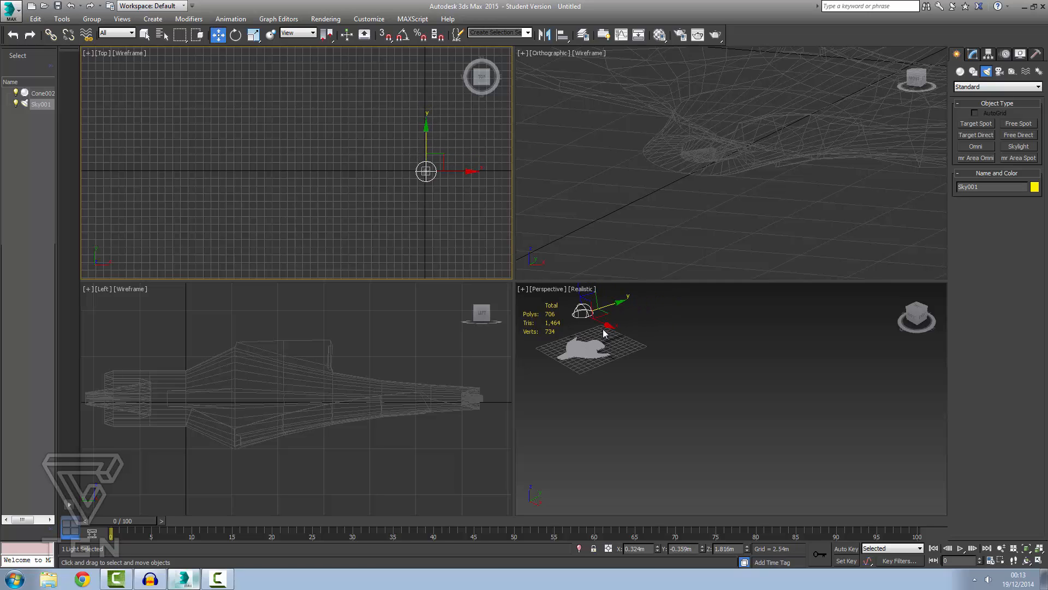
# Switch the orthographic viewport to the Front view and shift the skylight along X to about 0.05 m
pyautogui.scroll(-5, 754, 172)
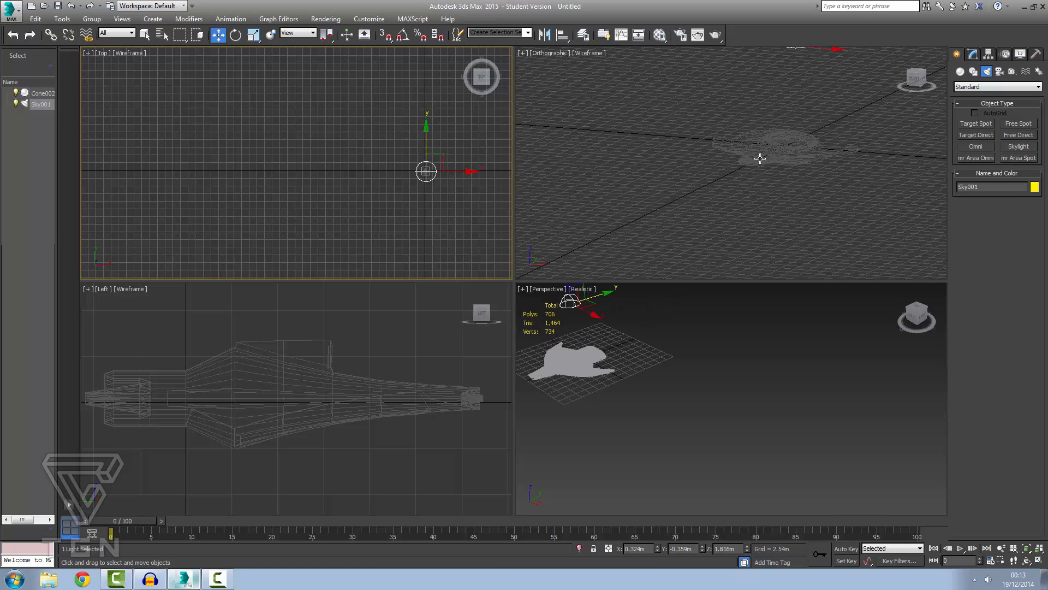
pyautogui.click(588, 53)
pyautogui.click(561, 54)
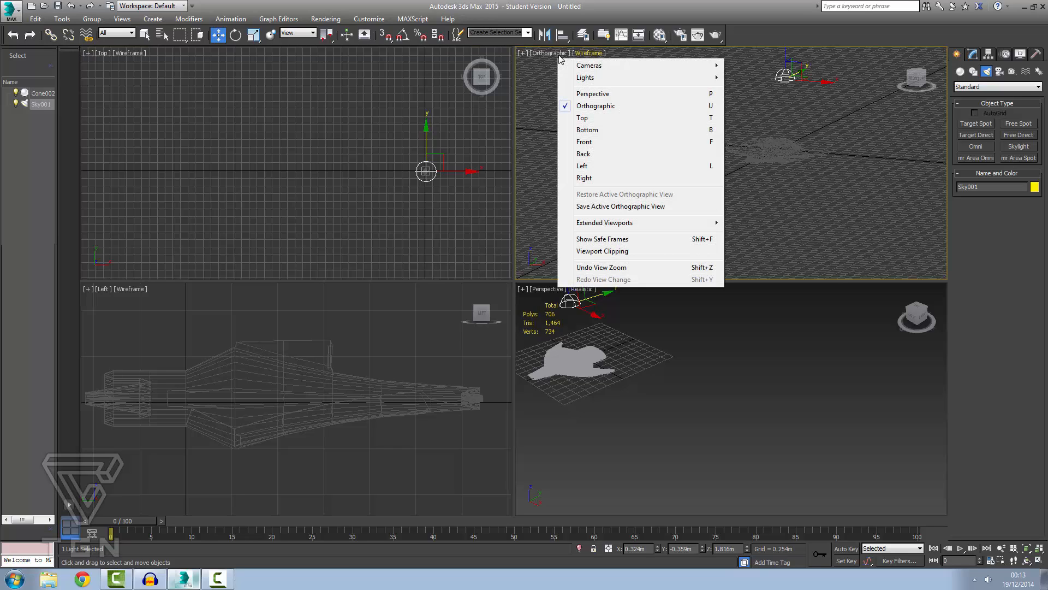
pyautogui.click(594, 143)
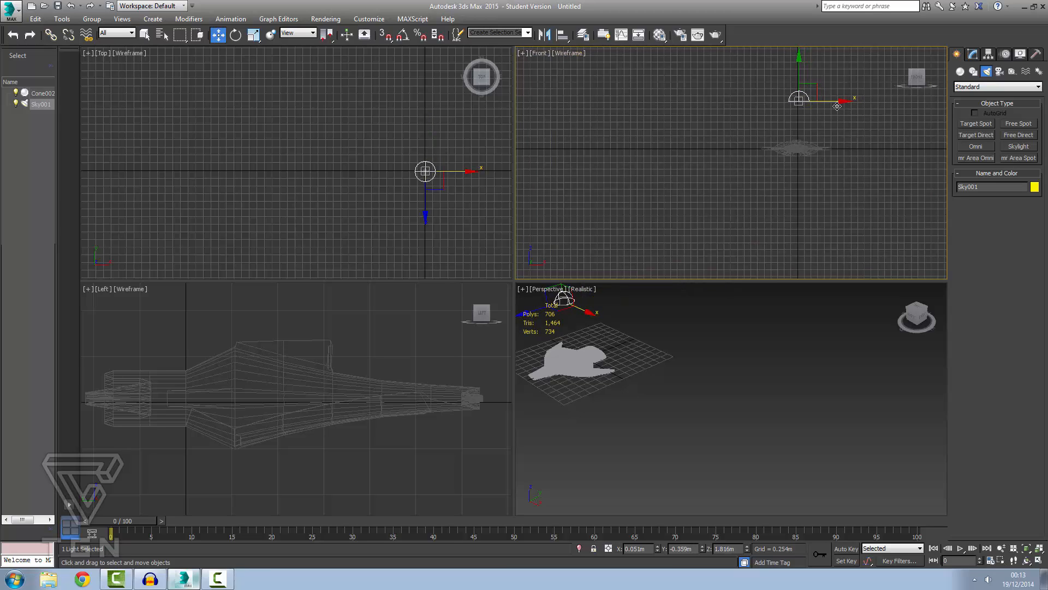
# Deselect the skylight, check its position above the ship in the left, top and perspective views, and select the ship
pyautogui.click(320, 340)
pyautogui.scroll(-10, 322, 339)
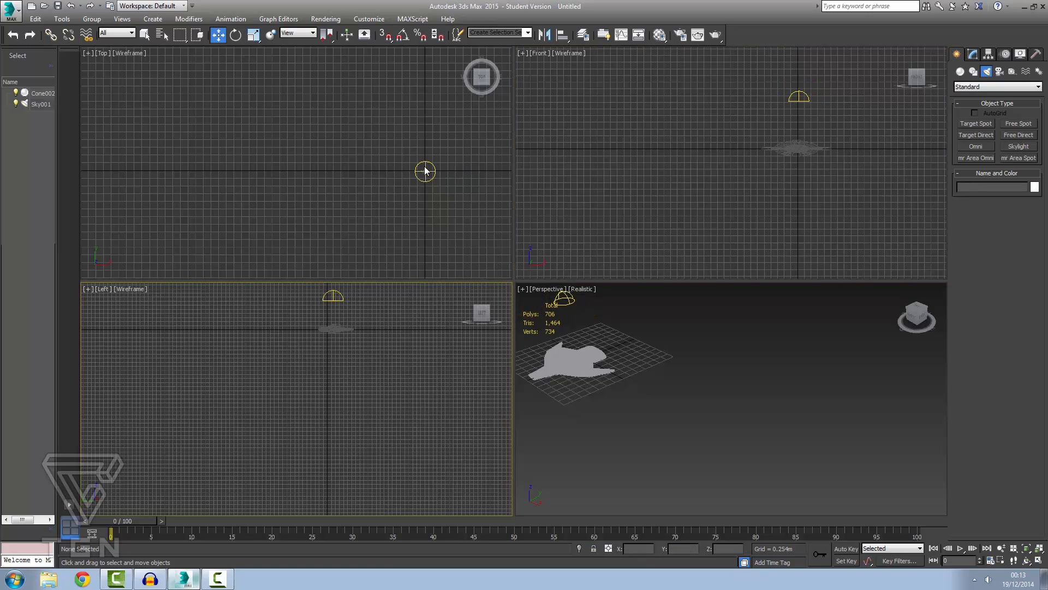
pyautogui.scroll(3, 425, 170)
pyautogui.scroll(3, 550, 323)
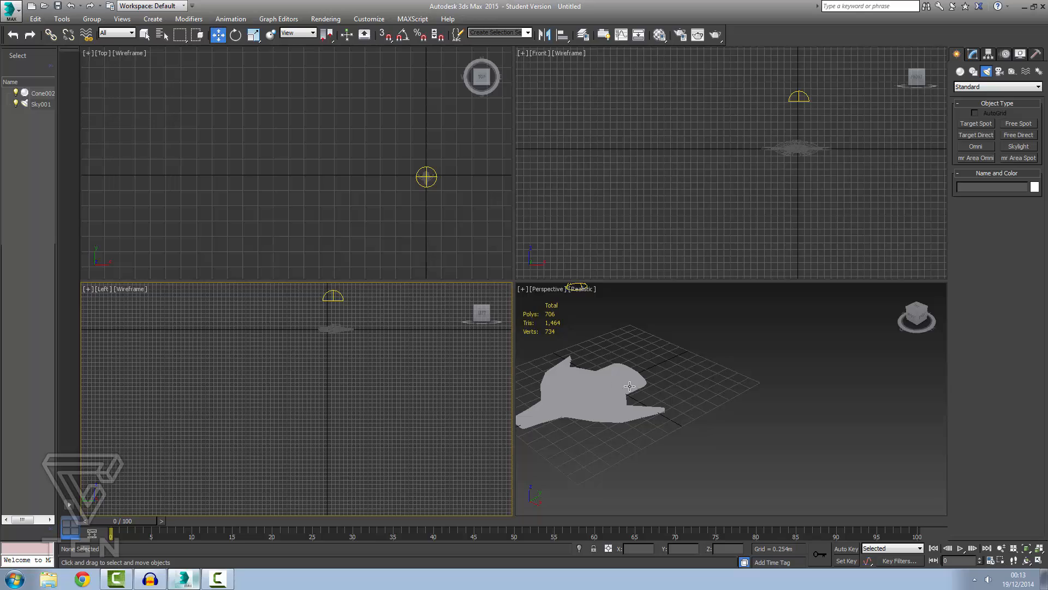
pyautogui.scroll(-4, 604, 374)
pyautogui.scroll(5, 605, 374)
pyautogui.scroll(-3, 605, 374)
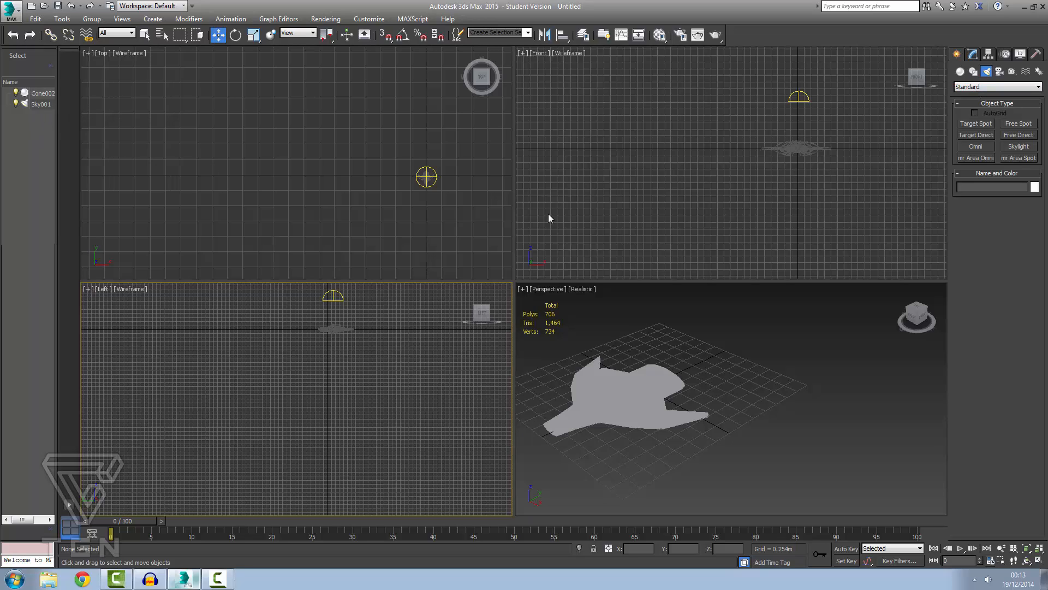
pyautogui.click(721, 180)
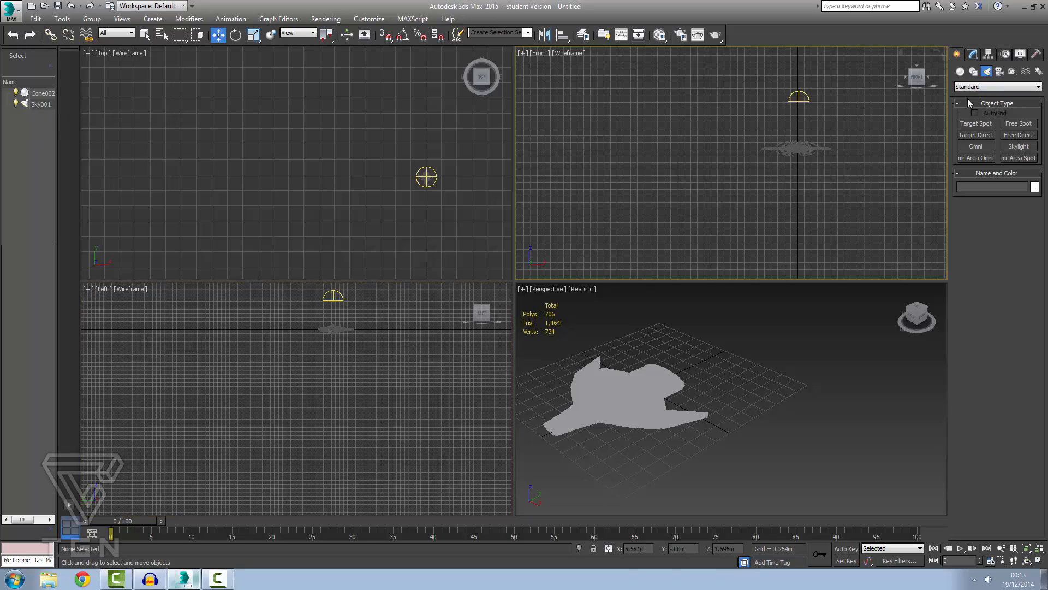
pyautogui.click(43, 93)
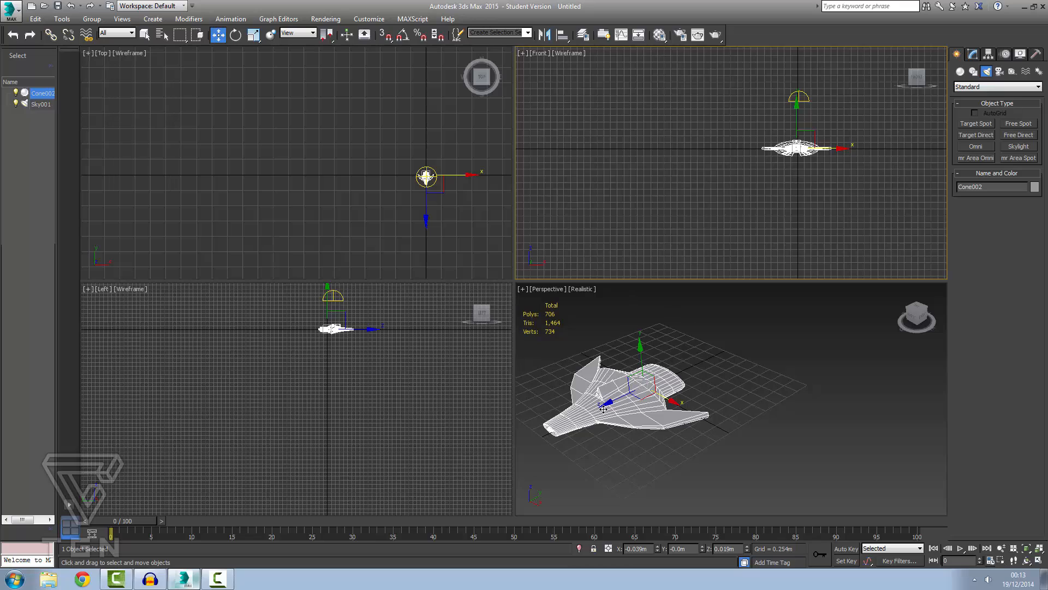
# Deselect the ship, maximize the perspective viewport and examine the shaded hull under the skylight from a low front angle
pyautogui.click(646, 444)
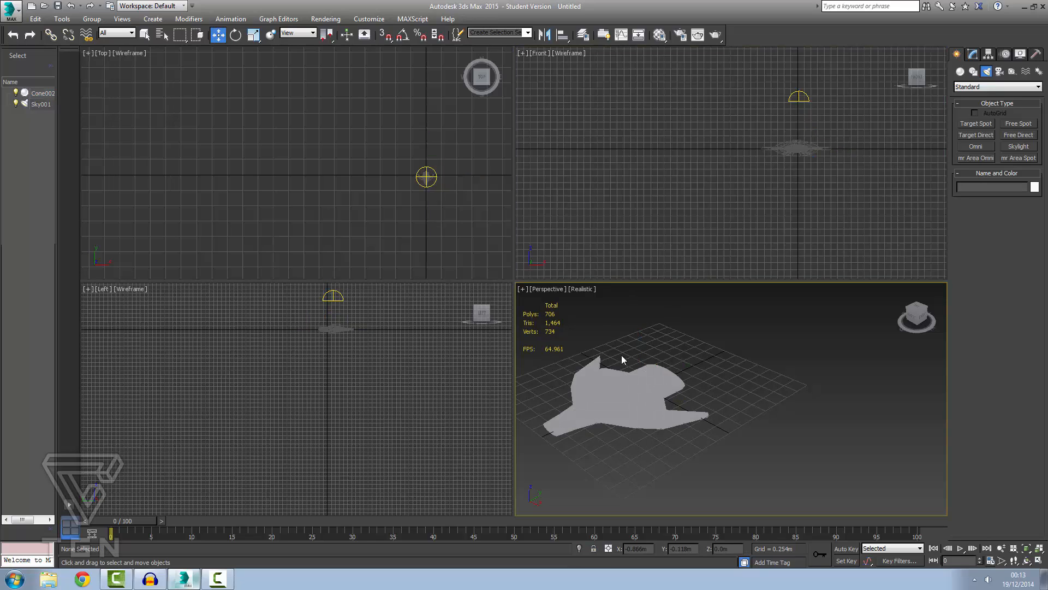
pyautogui.click(1039, 561)
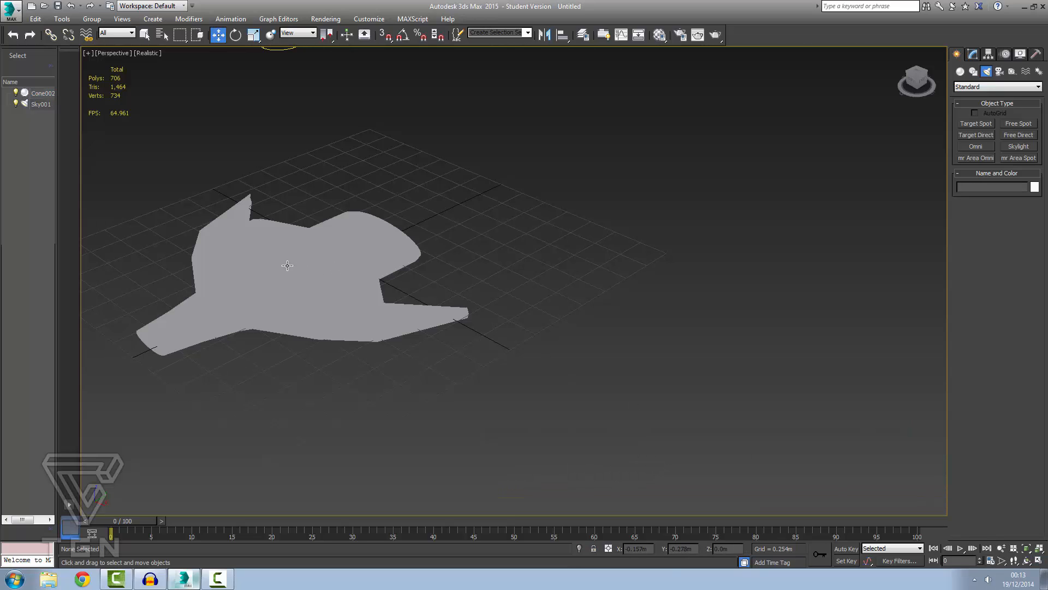
pyautogui.scroll(-6, 217, 258)
pyautogui.scroll(6, 271, 263)
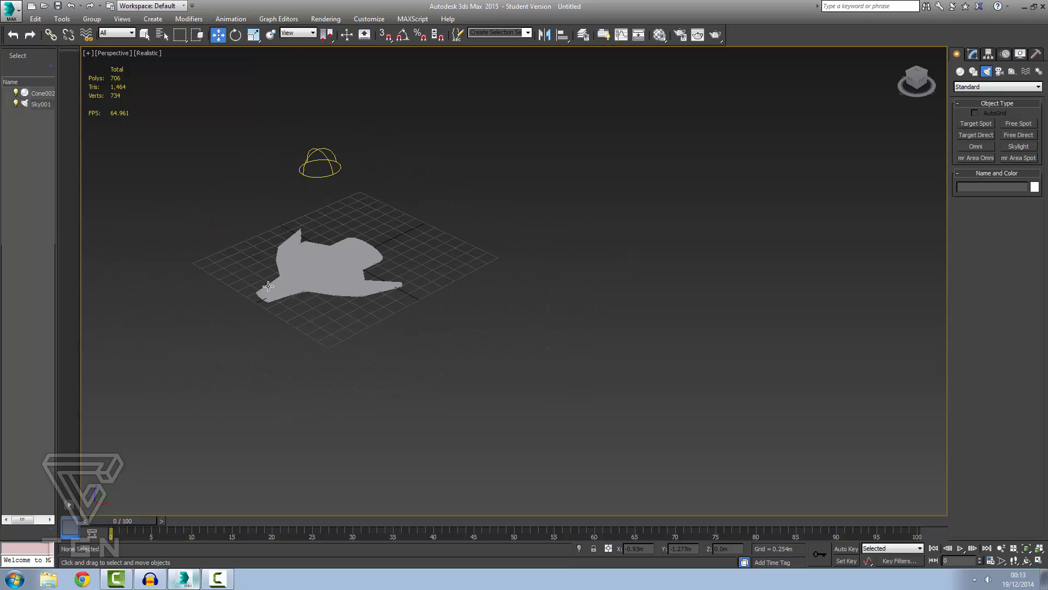
pyautogui.scroll(2, 277, 262)
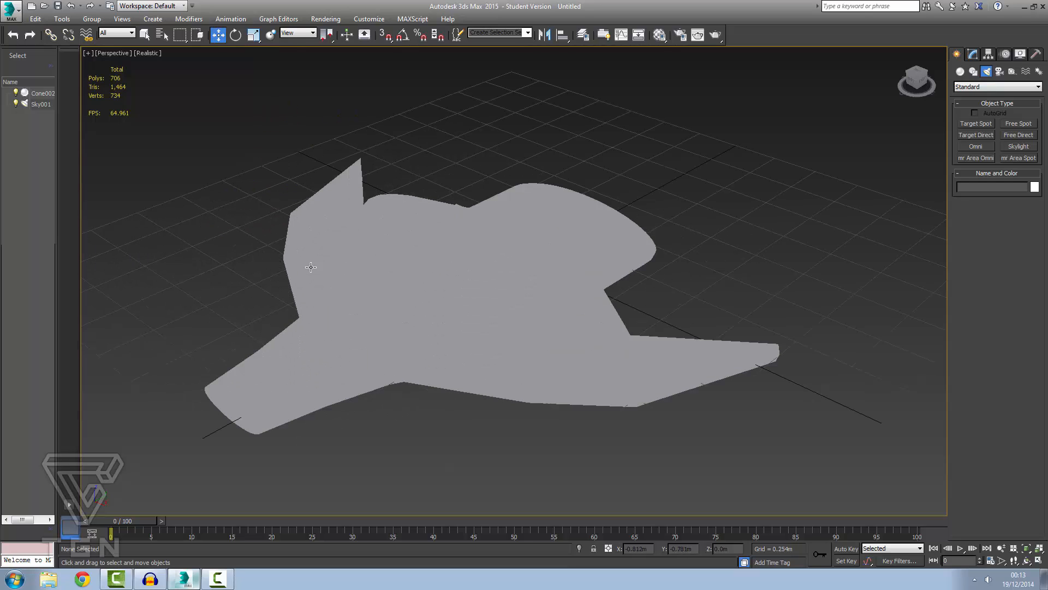
pyautogui.moveTo(425, 312); pyautogui.dragTo(430, 284, button='middle')
pyautogui.keyDown('alt'); pyautogui.moveTo(637, 384); pyautogui.dragTo(639, 388, button='middle'); pyautogui.keyUp('alt')
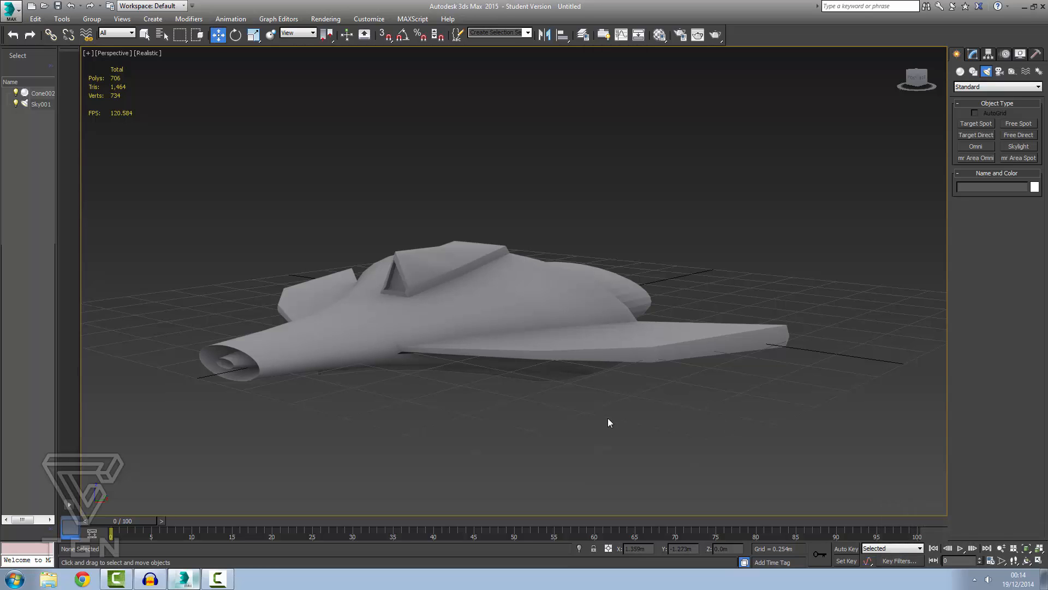
# Examine the ship's side, rear engine opening and underside to check how the skylight shades them
pyautogui.moveTo(557, 425)
pyautogui.keyDown('alt'); pyautogui.mouseDown(button='middle')
pyautogui.moveTo(613, 426)
pyautogui.moveTo(565, 431)
pyautogui.moveTo(558, 422)
pyautogui.mouseUp(button='middle'); pyautogui.keyUp('alt')
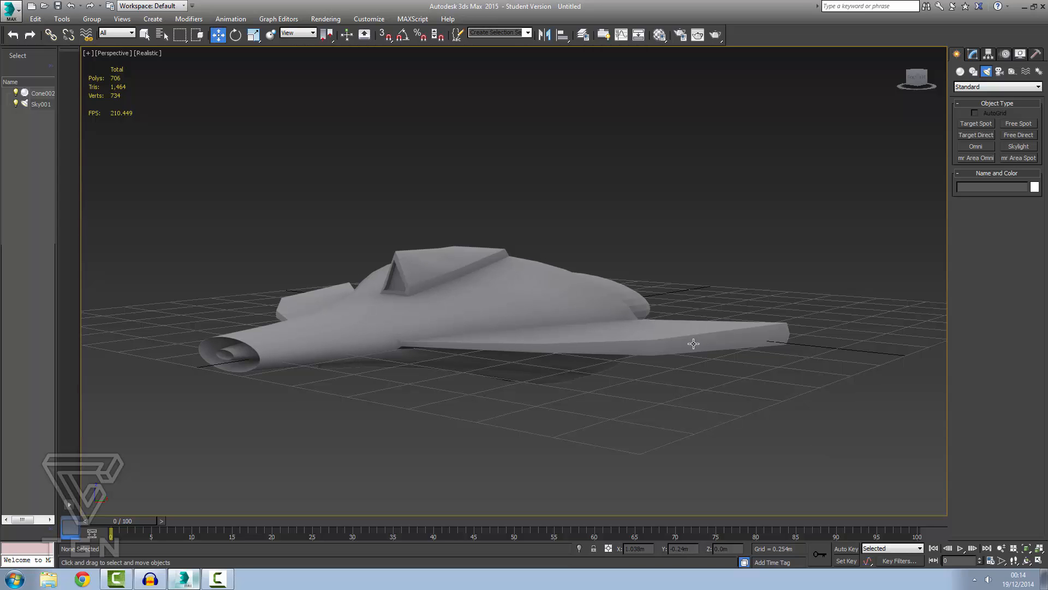
pyautogui.keyDown('alt'); pyautogui.moveTo(751, 262); pyautogui.dragTo(725, 281, button='middle'); pyautogui.keyUp('alt')
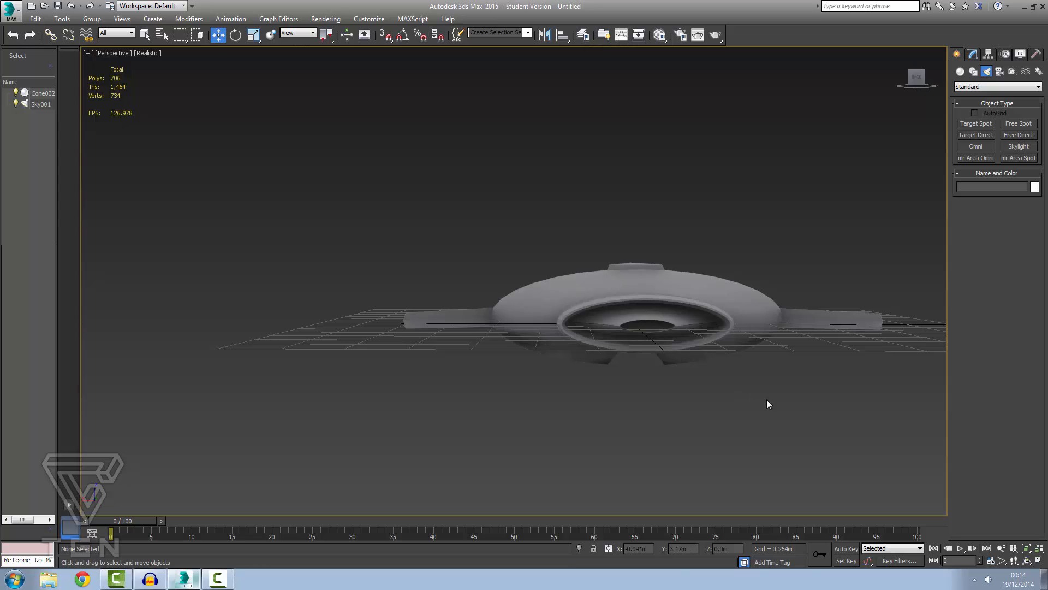
pyautogui.keyDown('alt'); pyautogui.moveTo(784, 407); pyautogui.dragTo(660, 191, button='middle'); pyautogui.keyUp('alt')
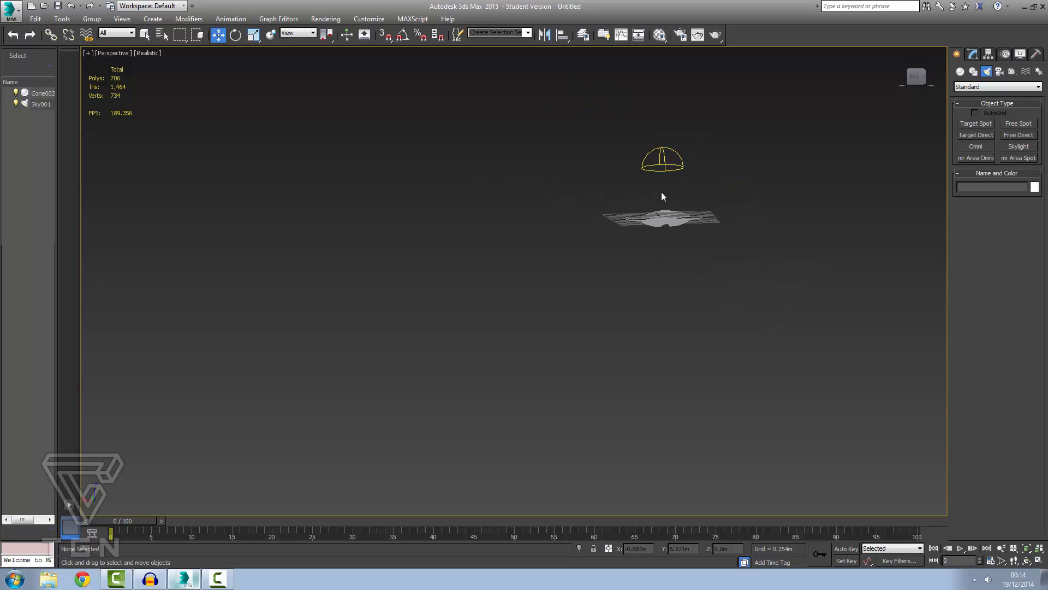
pyautogui.scroll(5, 692, 221)
pyautogui.keyDown('alt'); pyautogui.moveTo(679, 277); pyautogui.dragTo(684, 271, button='middle'); pyautogui.keyUp('alt')
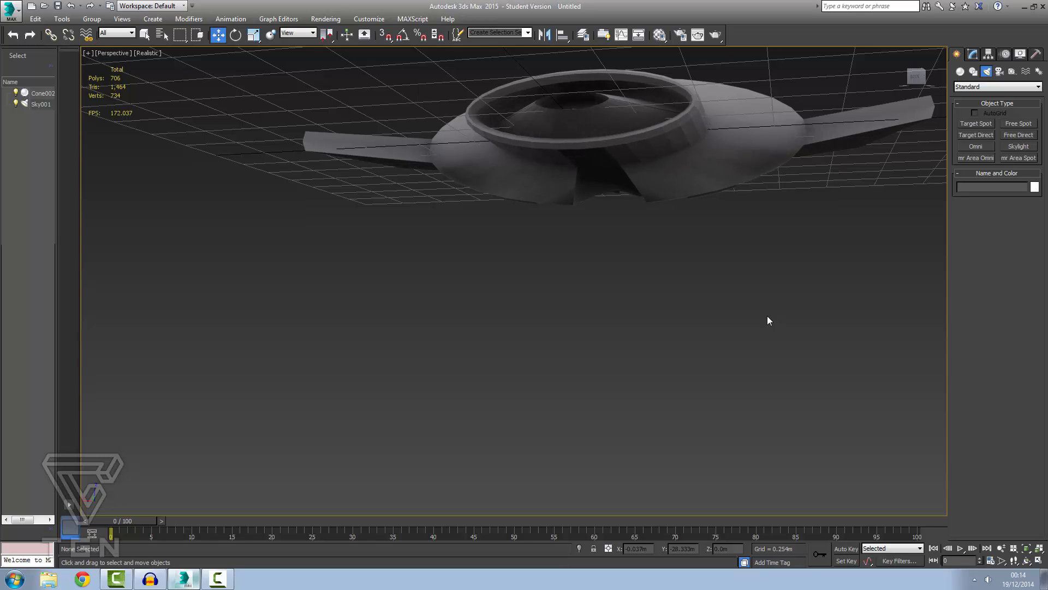
pyautogui.moveTo(760, 272)
pyautogui.keyDown('alt'); pyautogui.mouseDown(button='middle')
pyautogui.moveTo(749, 273)
pyautogui.moveTo(772, 280)
pyautogui.moveTo(746, 278)
pyautogui.moveTo(758, 285)
pyautogui.mouseUp(button='middle'); pyautogui.keyUp('alt')
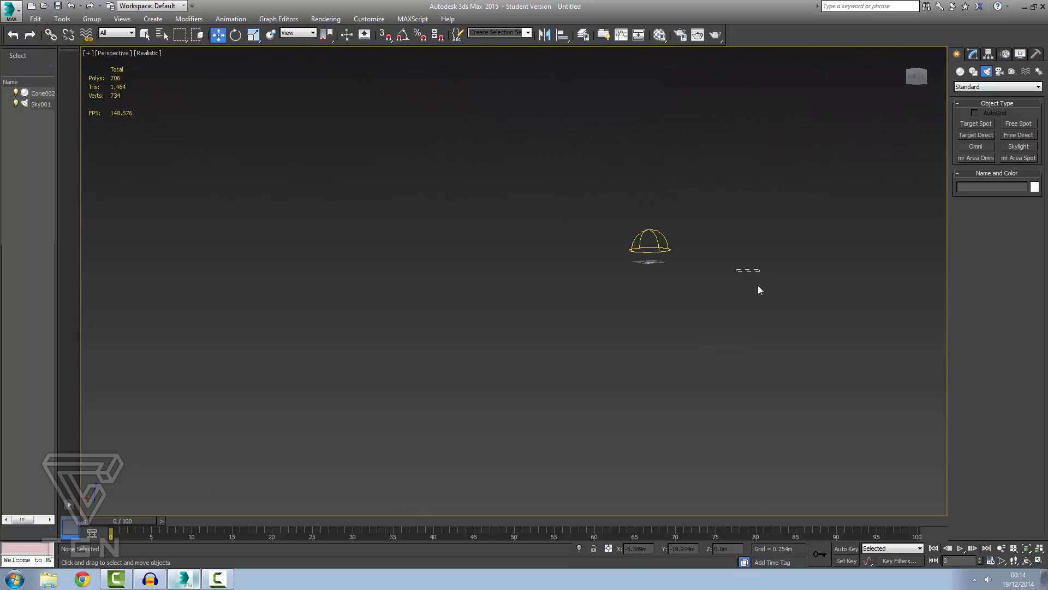
# Return to the four-viewport layout and fit the ship and skylight in the perspective, front, top and left views
pyautogui.moveTo(759, 271); pyautogui.dragTo(1038, 560)
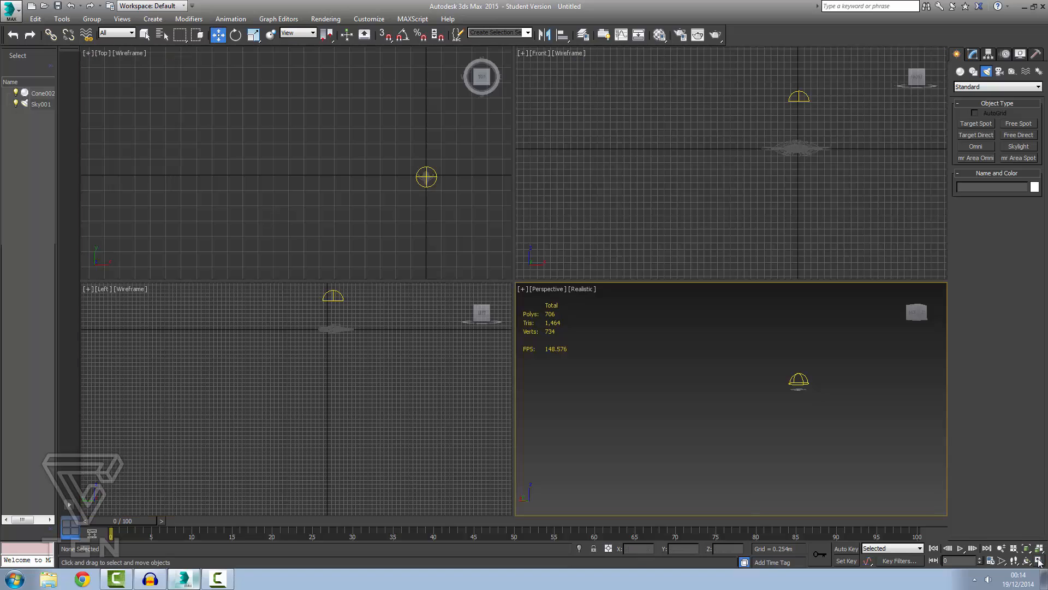
pyautogui.click(1038, 560)
pyautogui.press('z')
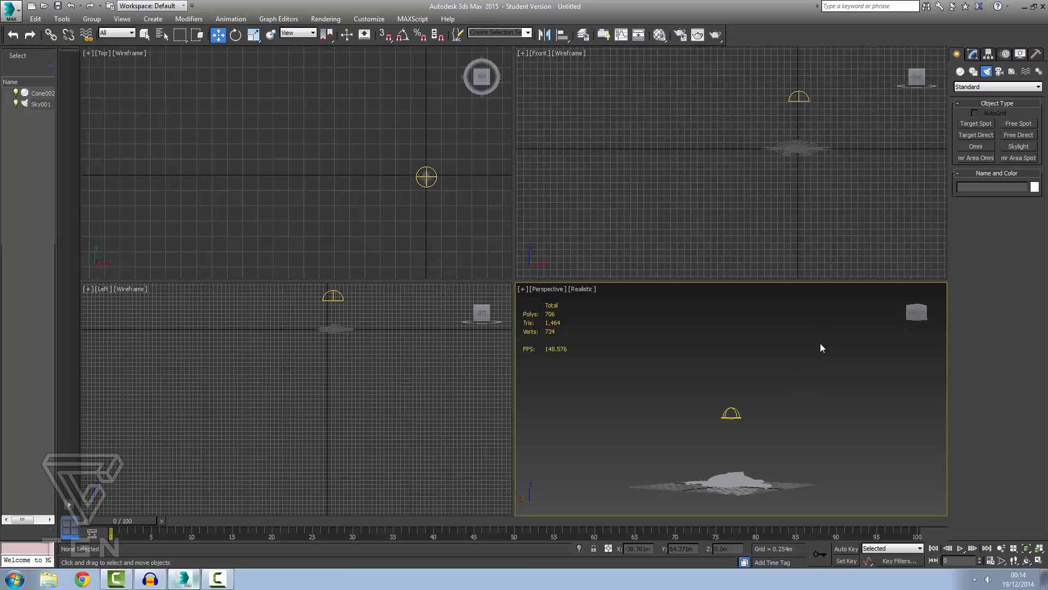
pyautogui.click(806, 124)
pyautogui.press('z')
pyautogui.click(336, 151)
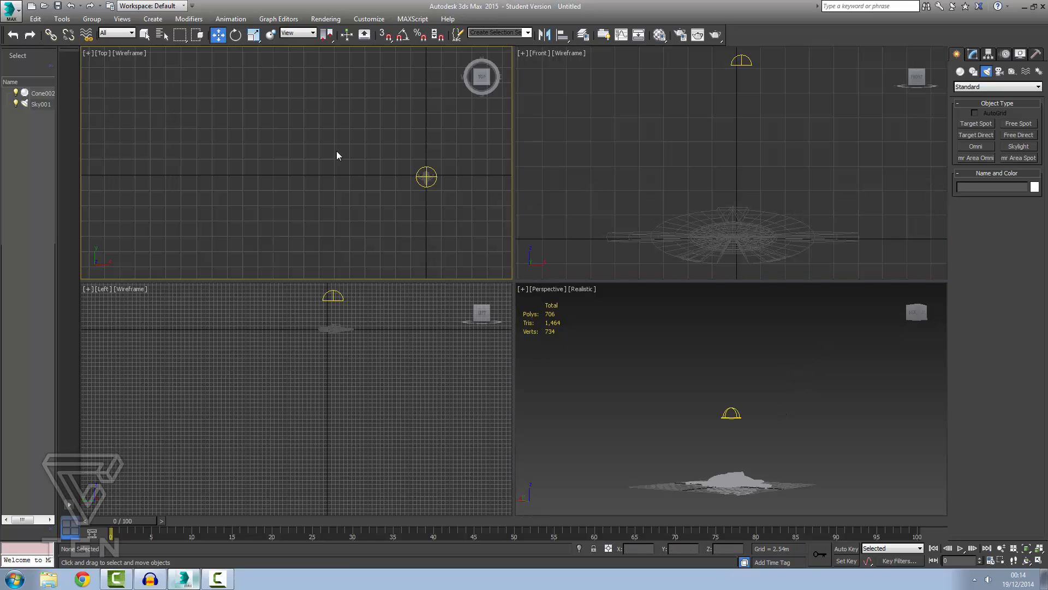
pyautogui.press('z')
pyautogui.click(357, 347)
pyautogui.press('z')
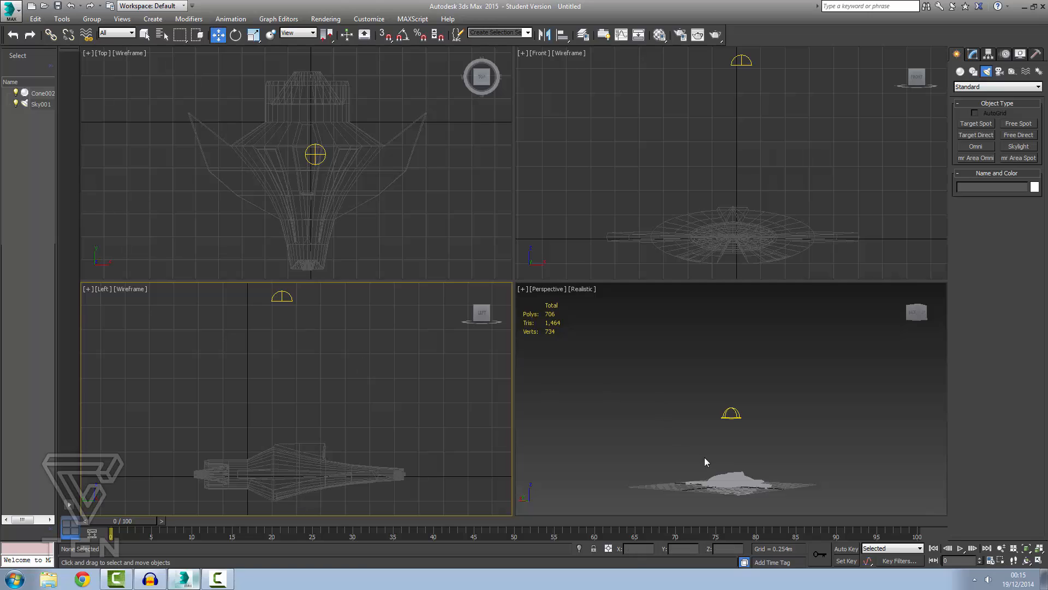
# Examine the finished ship close up from the front in the perspective viewport, including its nose opening, cockpit and wings
pyautogui.scroll(4, 715, 469)
pyautogui.scroll(2, 856, 464)
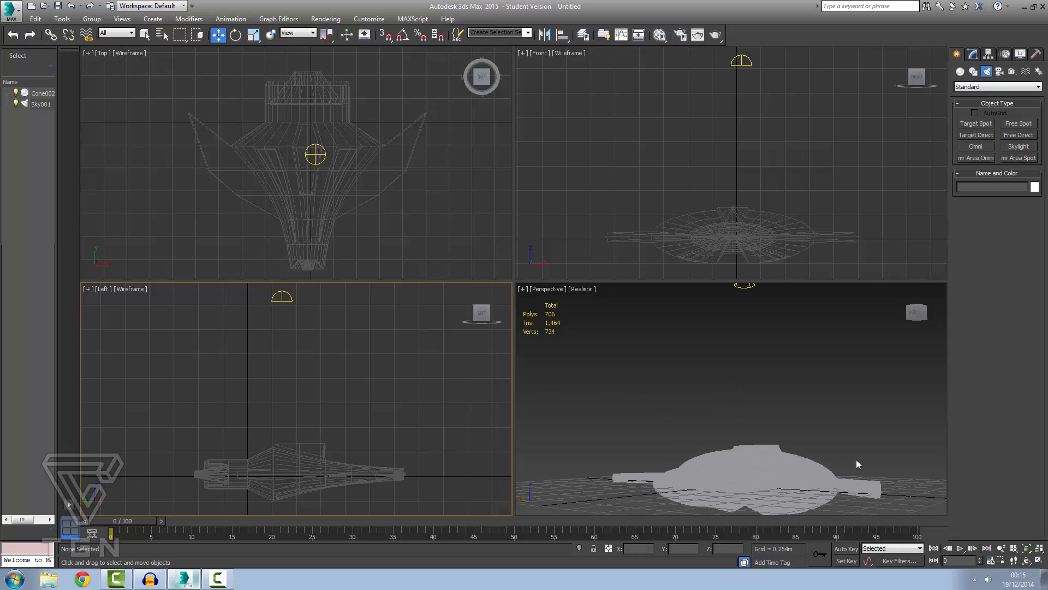
pyautogui.keyDown('alt'); pyautogui.moveTo(849, 460); pyautogui.dragTo(732, 423, button='middle'); pyautogui.keyUp('alt')
pyautogui.scroll(-1, 676, 472)
pyautogui.scroll(5, 676, 472)
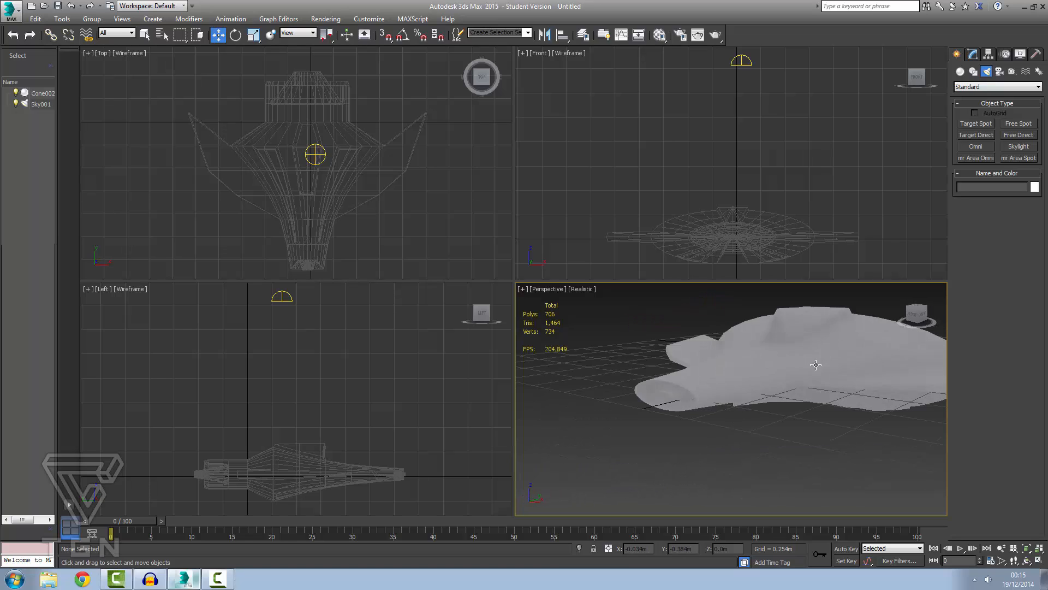
pyautogui.keyDown('alt'); pyautogui.moveTo(811, 367); pyautogui.dragTo(838, 363, button='middle'); pyautogui.keyUp('alt')
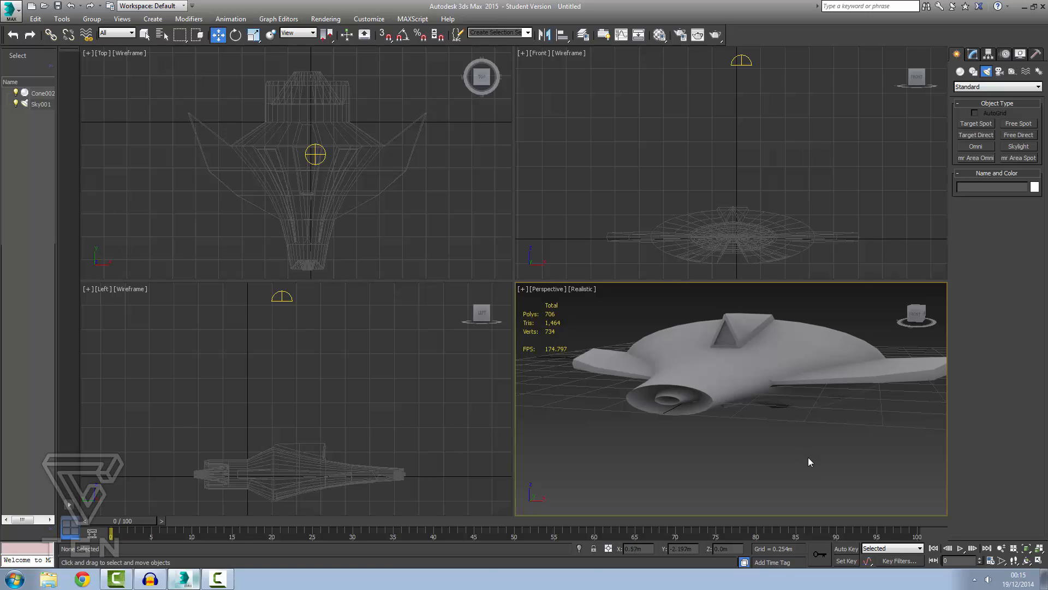
pyautogui.click(149, 580)
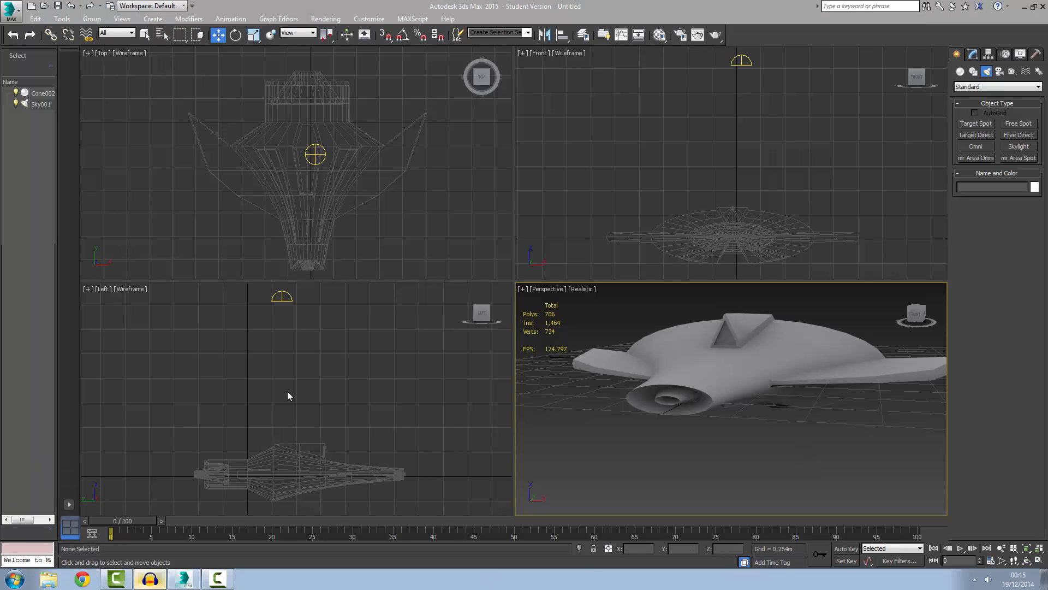
pyautogui.click(217, 579)
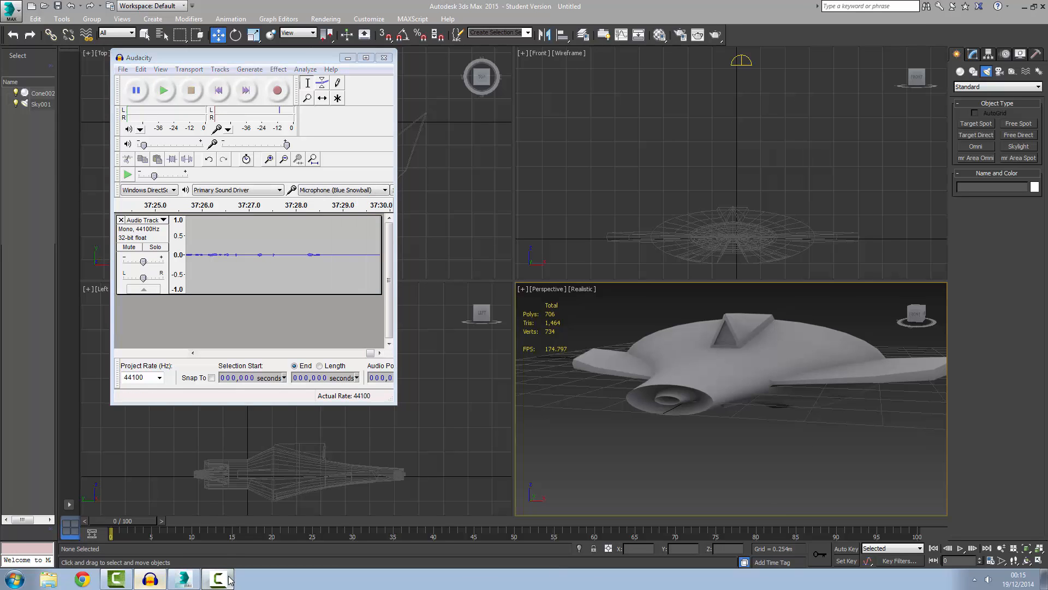